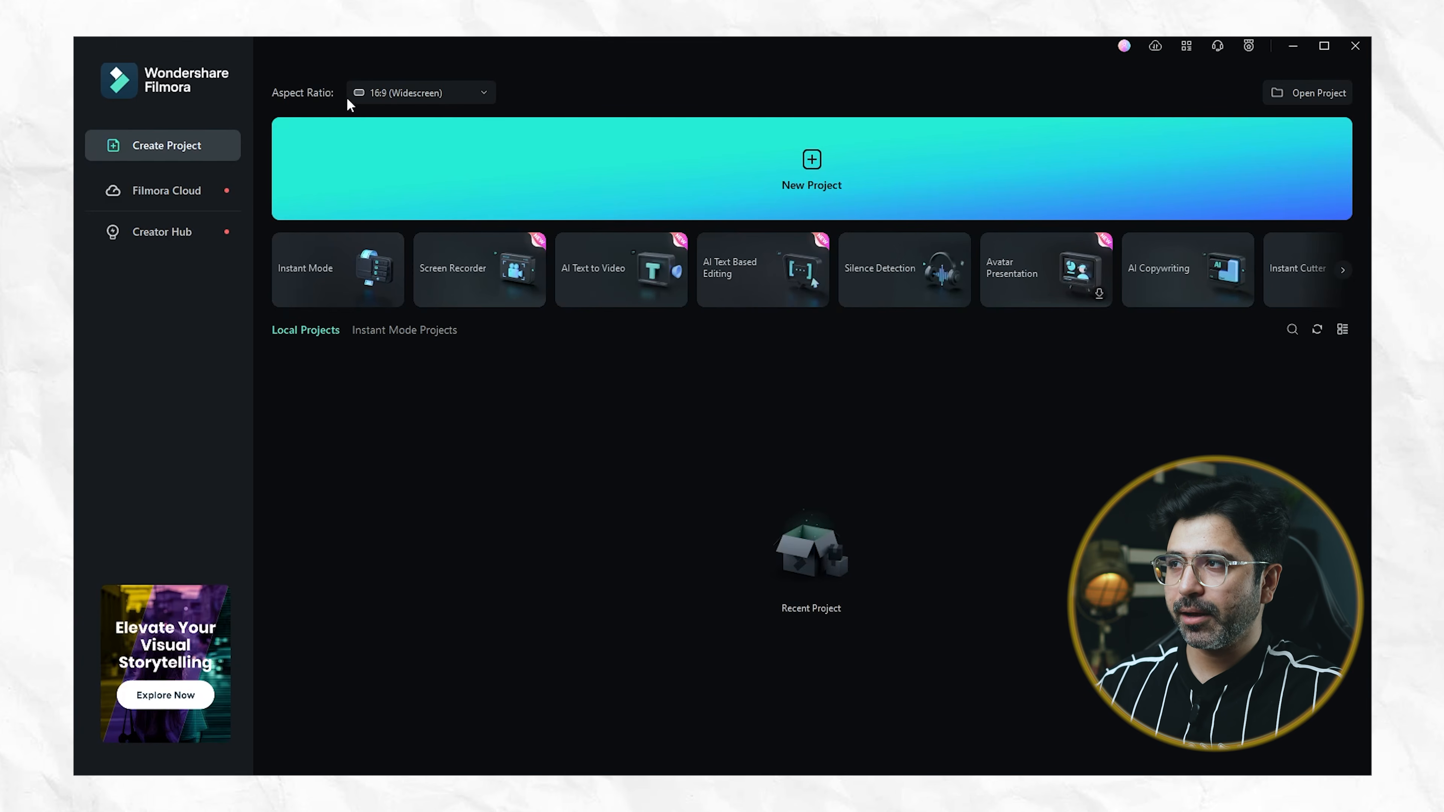
Create a new project with the 16:9 widescreen aspect ratio
left_click(484, 94)
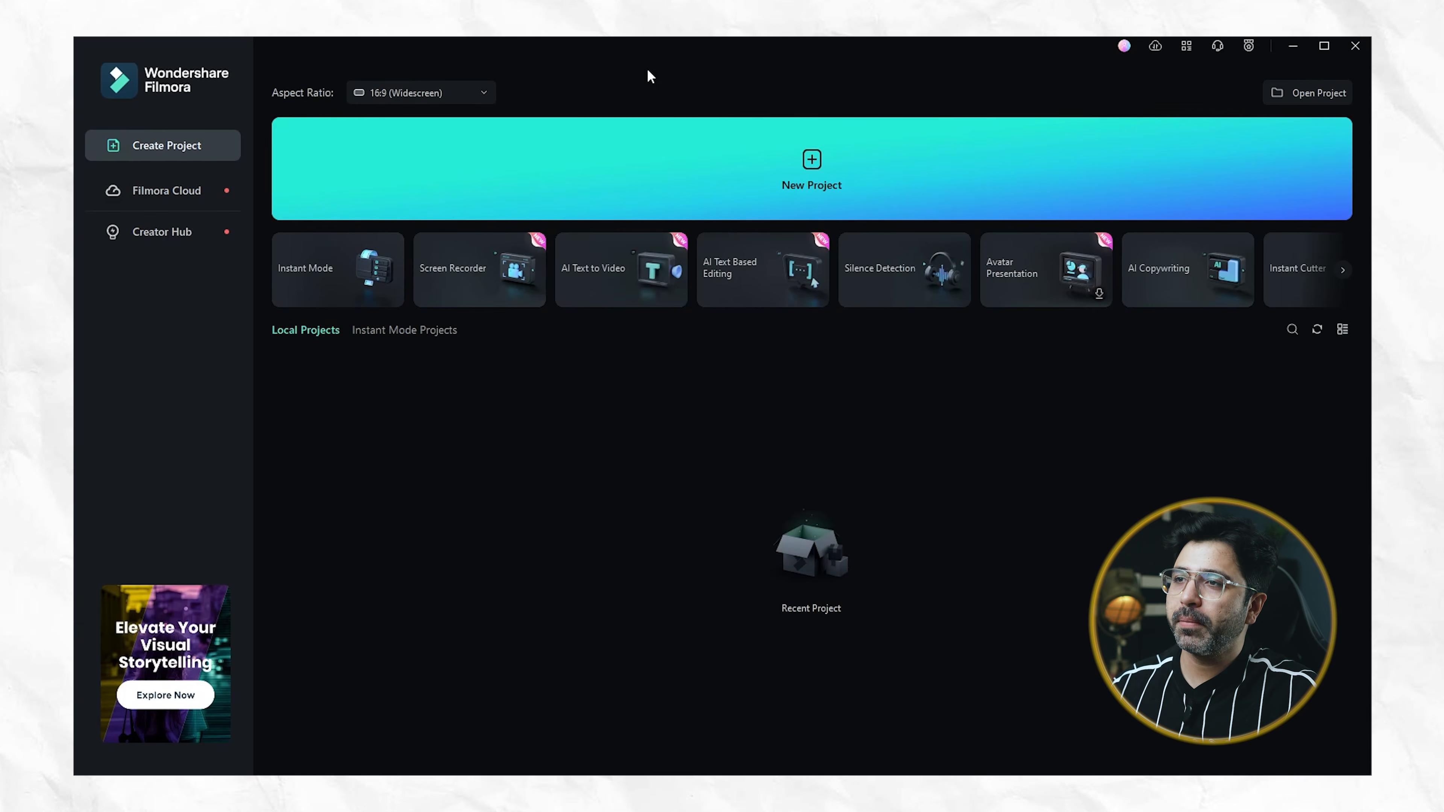
left_click(813, 168)
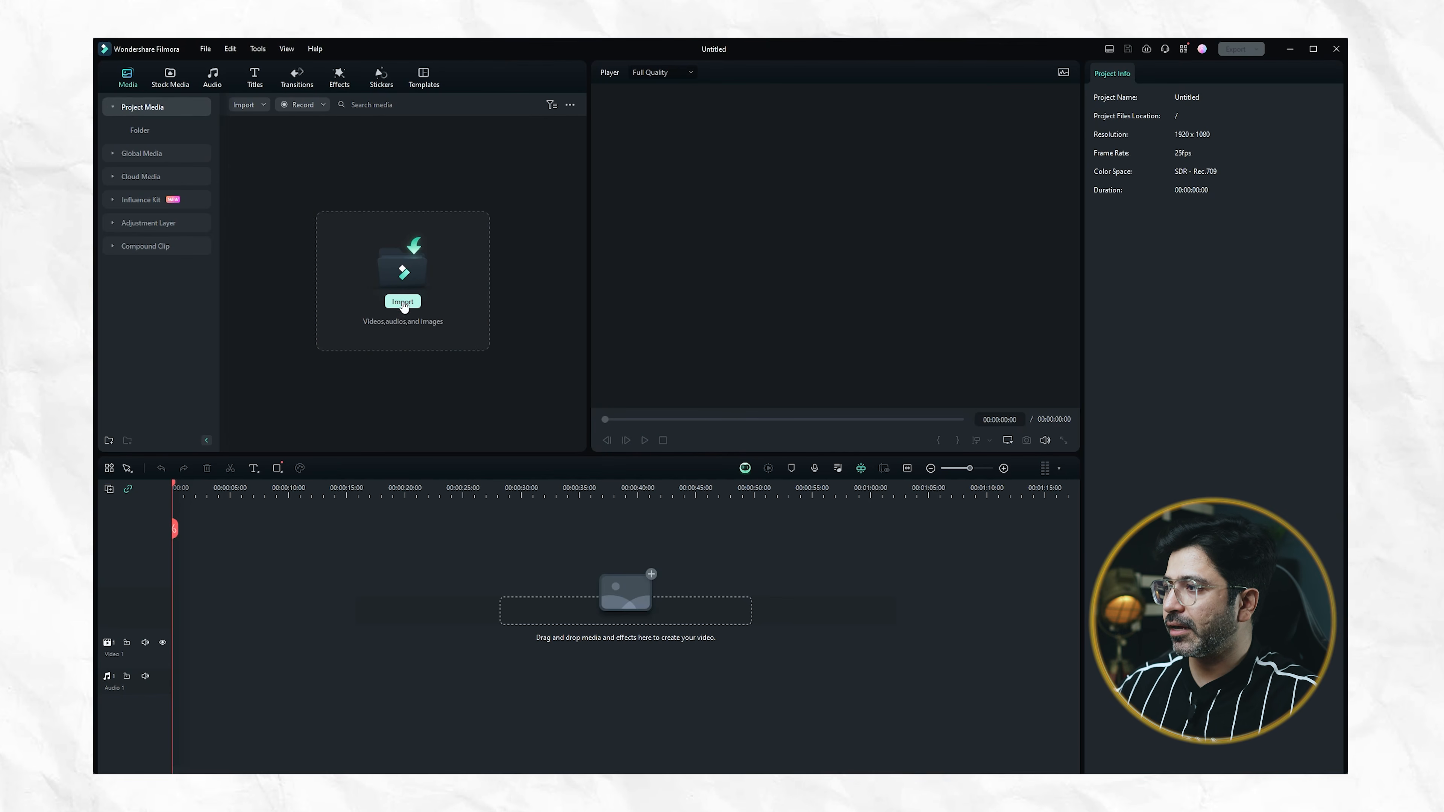
Import the video 1W8A8894 from the Filmora folder on the desktop into the project media
left_click(404, 302)
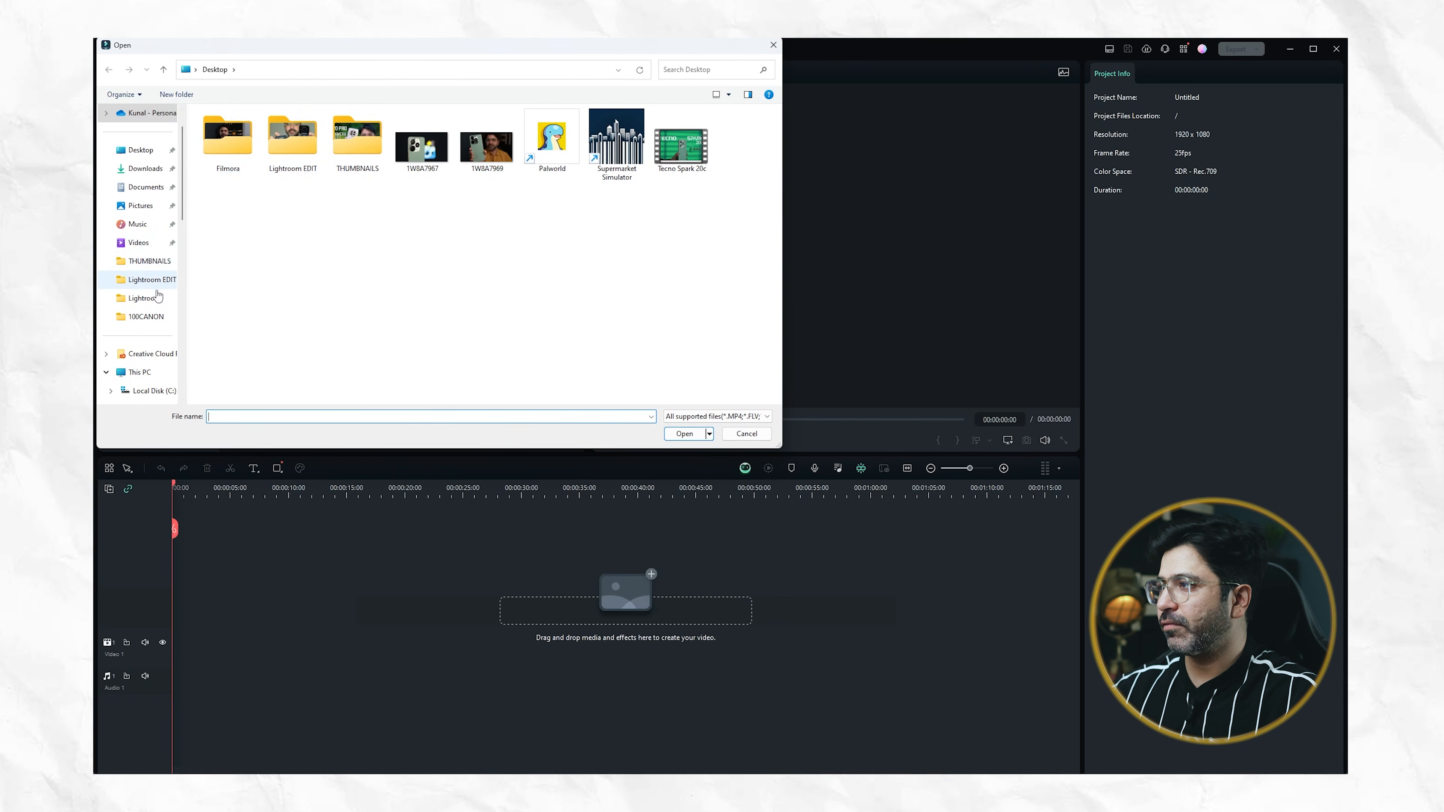
double_click(232, 145)
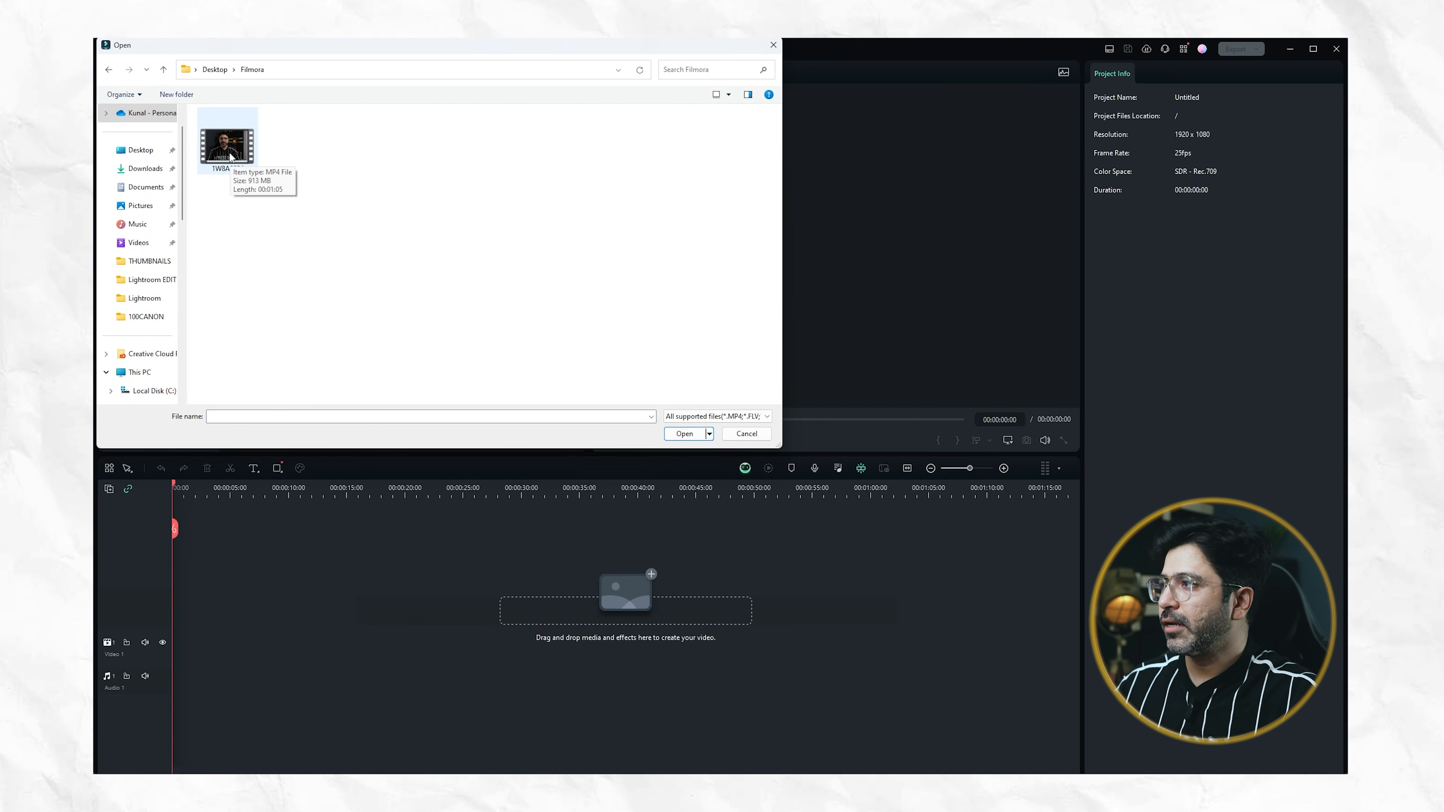
left_click(224, 154)
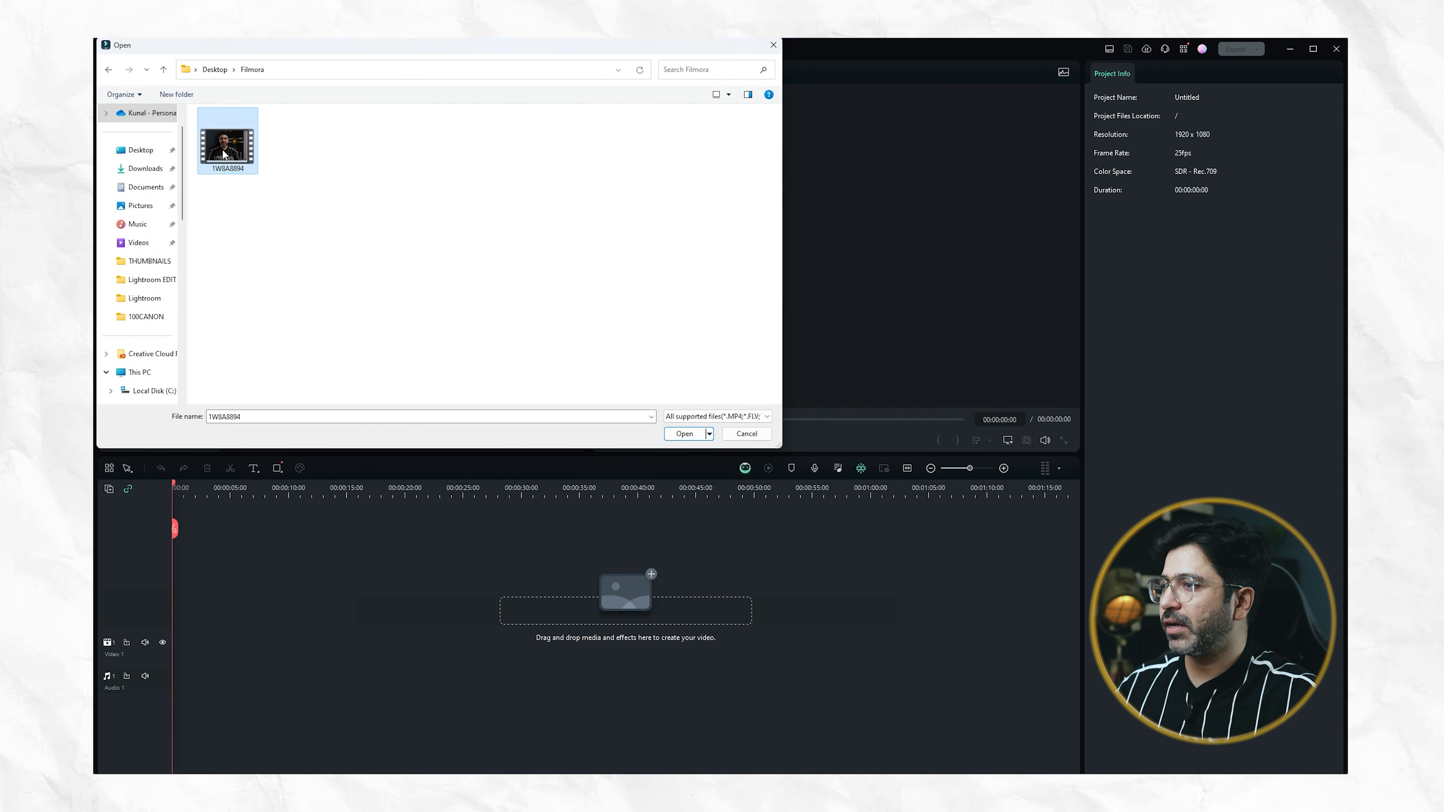
left_click(685, 434)
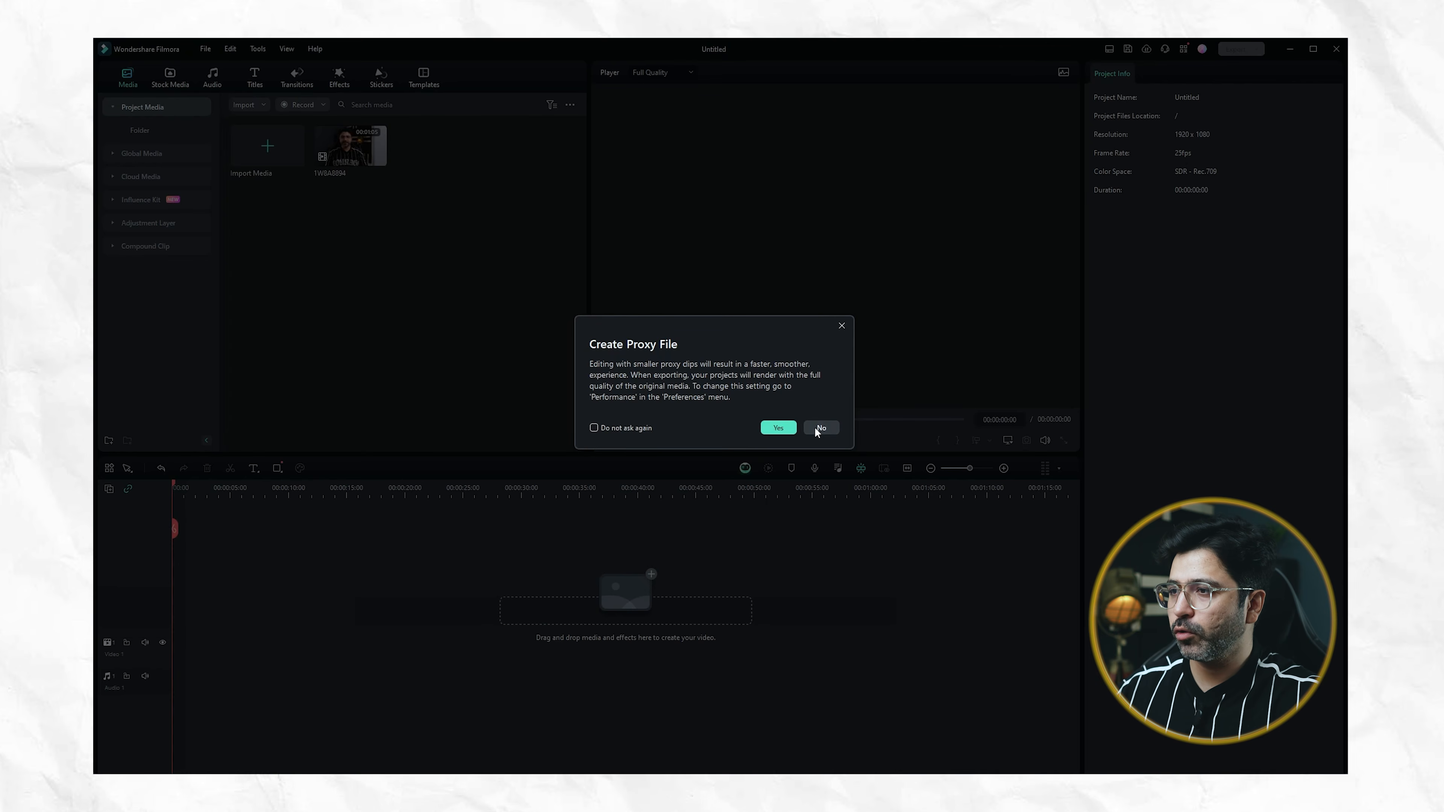
left_click(820, 429)
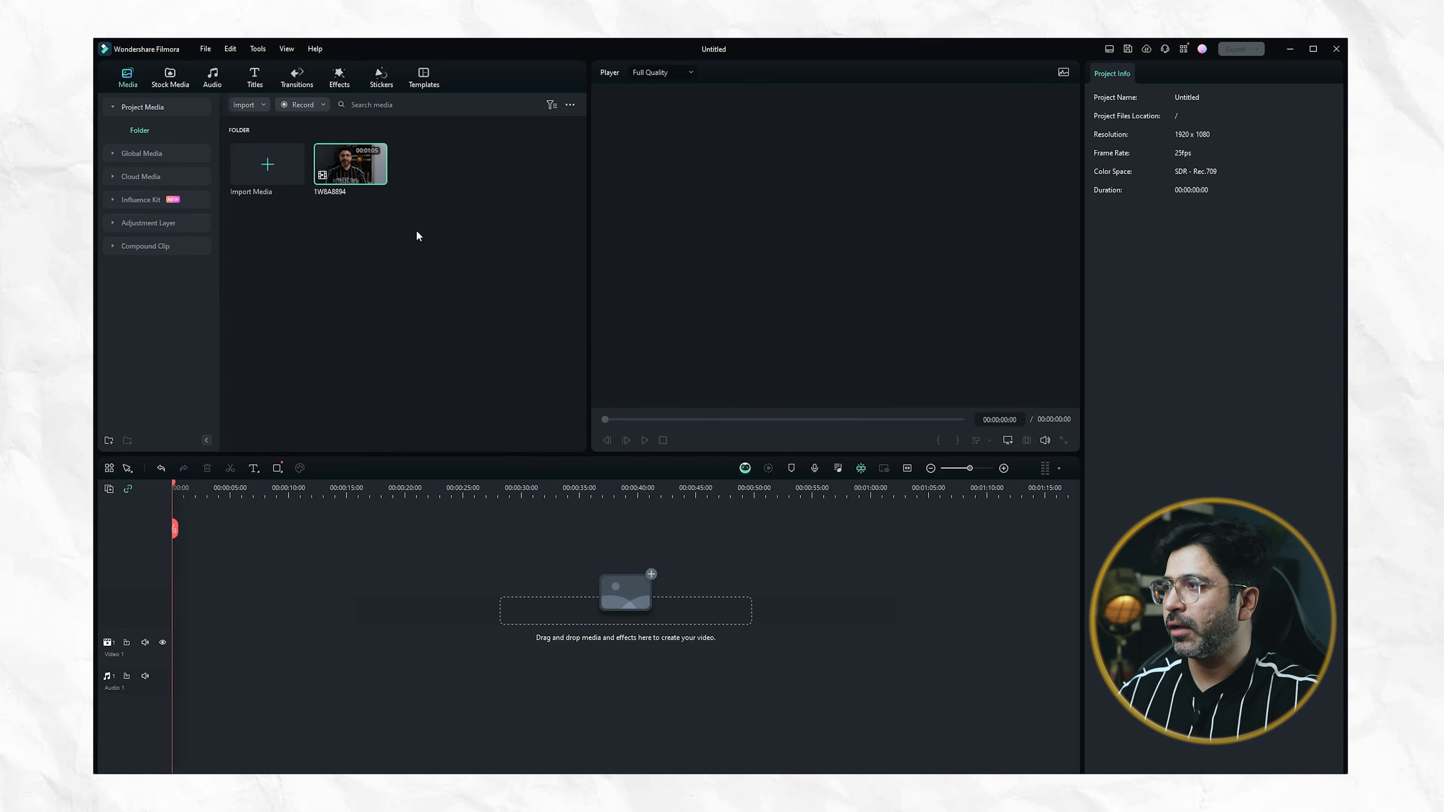
Preview the imported video, add it to the start of the timeline and match the project settings to its 3840 x 2160 50fps format
double_click(357, 175)
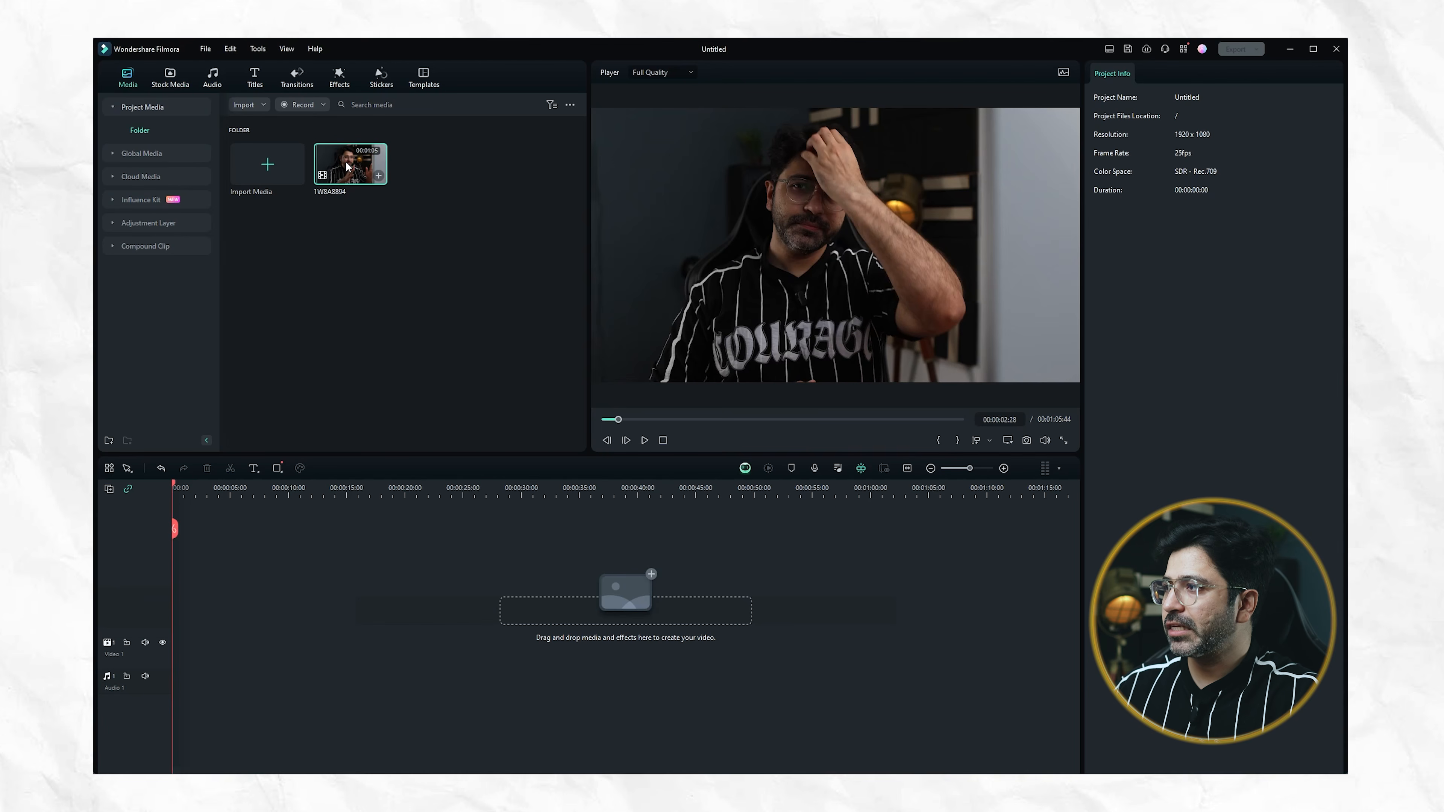
left_click_drag(347, 166, 152, 613)
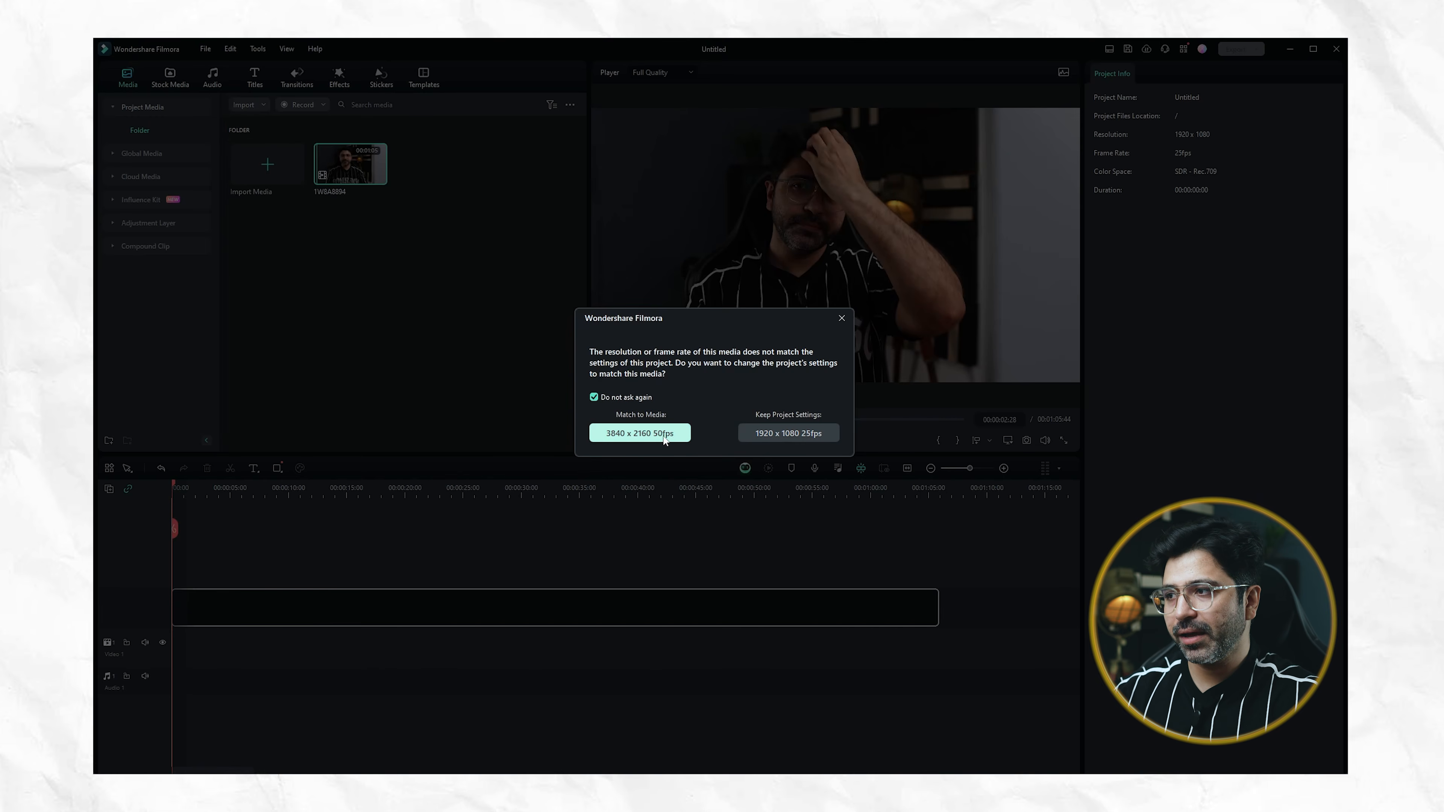
left_click(650, 435)
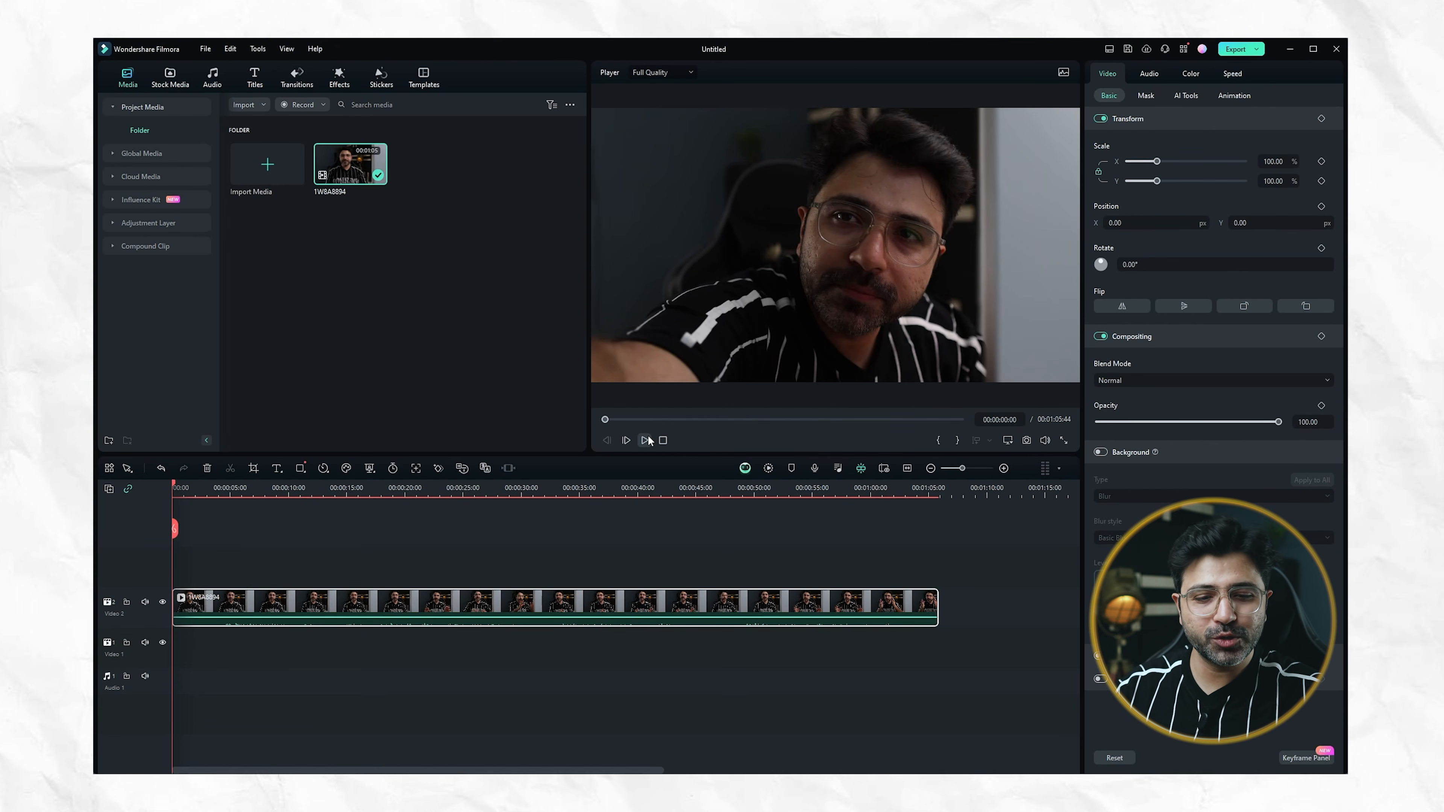
Scrub to several points along the timeline to examine the clip's footage from beginning to end
left_click_drag(295, 490, 293, 490)
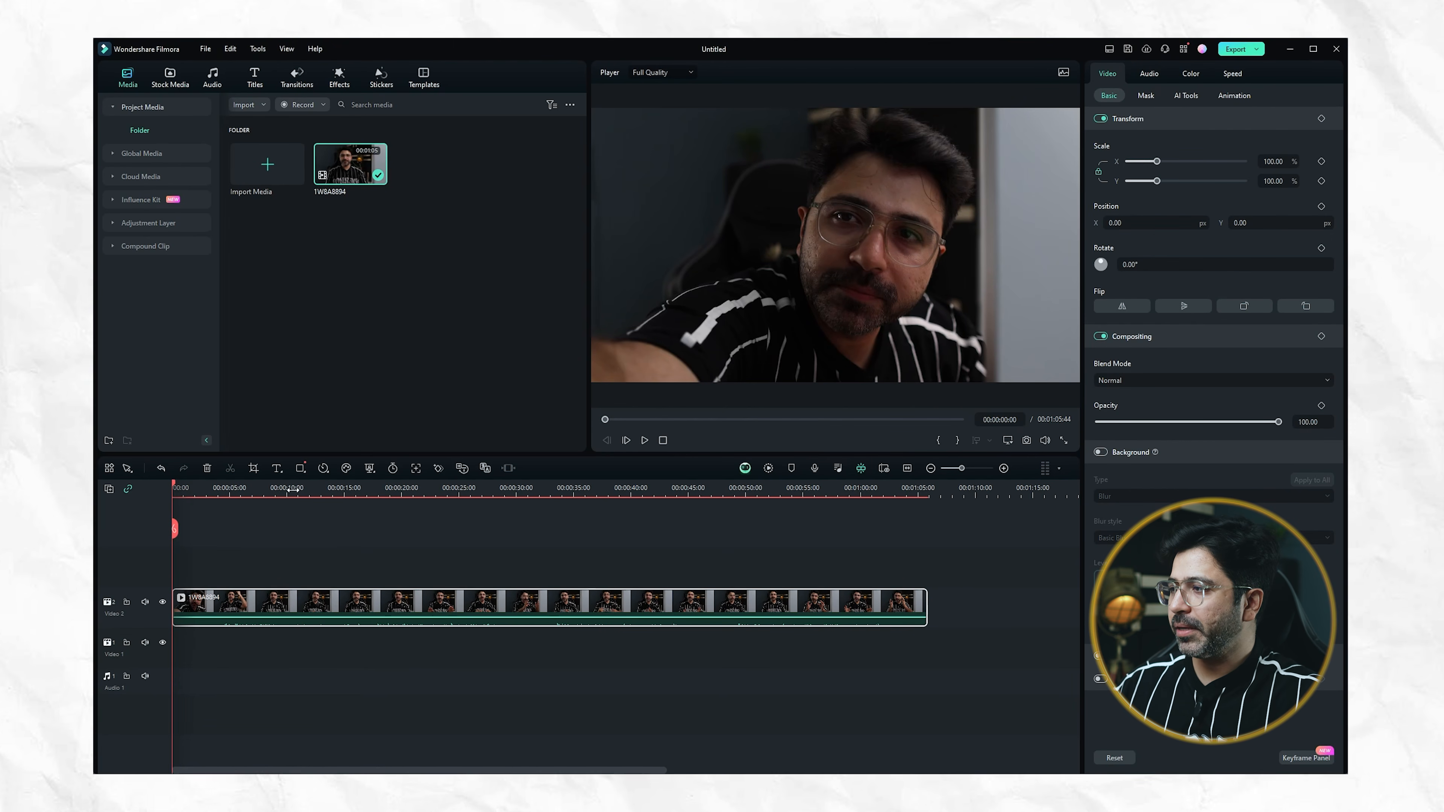
left_click(329, 489)
left_click(425, 488)
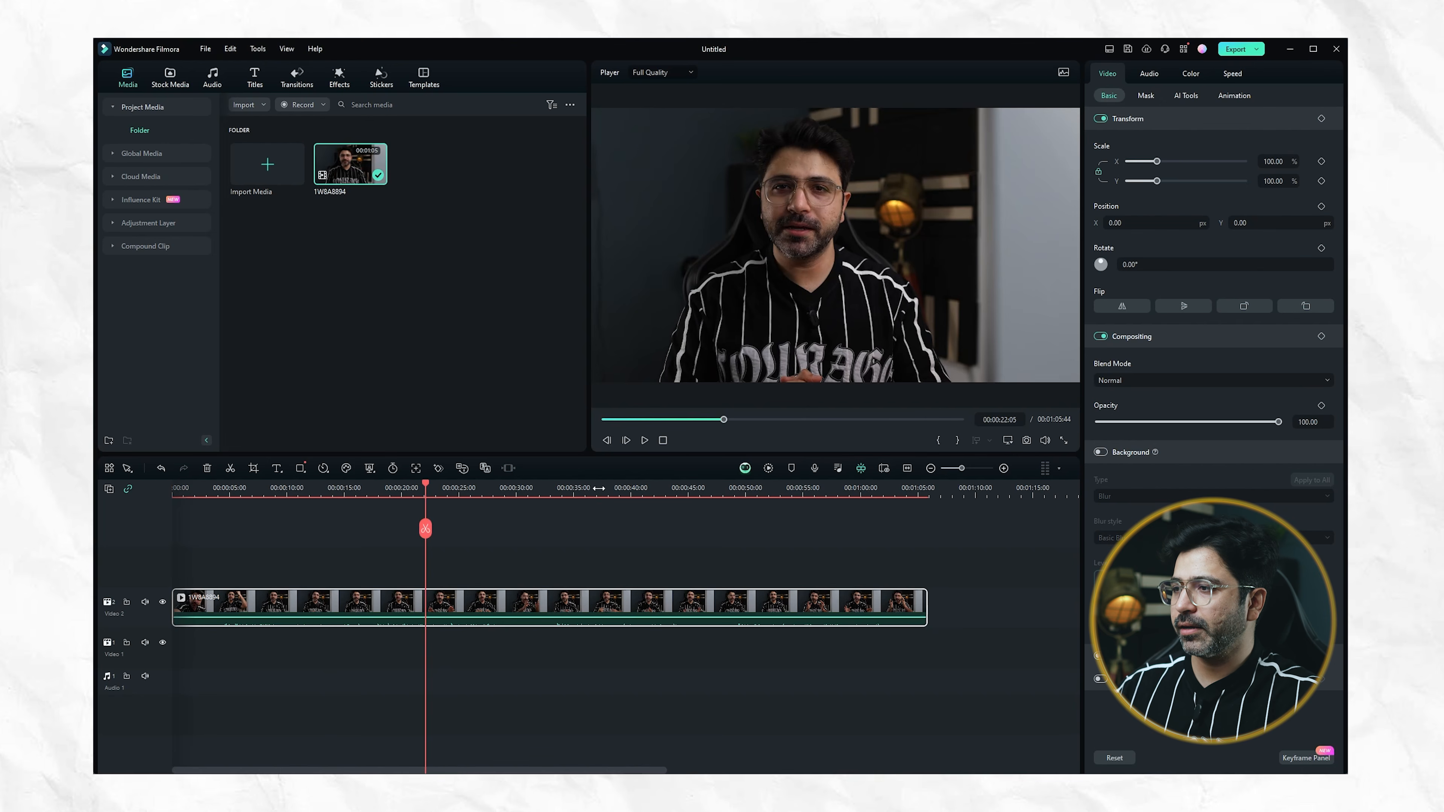
left_click(599, 489)
left_click(658, 488)
left_click(760, 487)
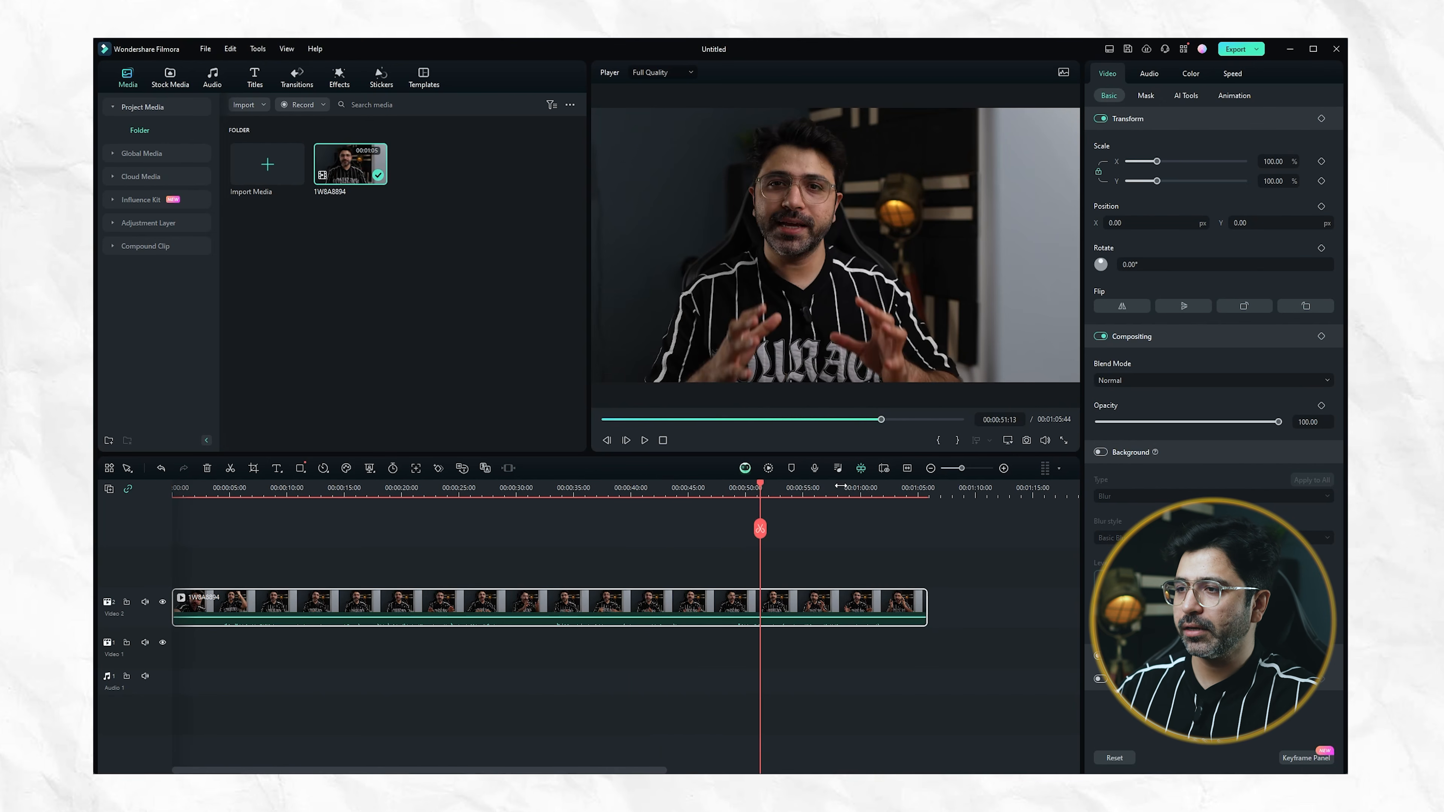
left_click(868, 488)
left_click(467, 488)
left_click(355, 488)
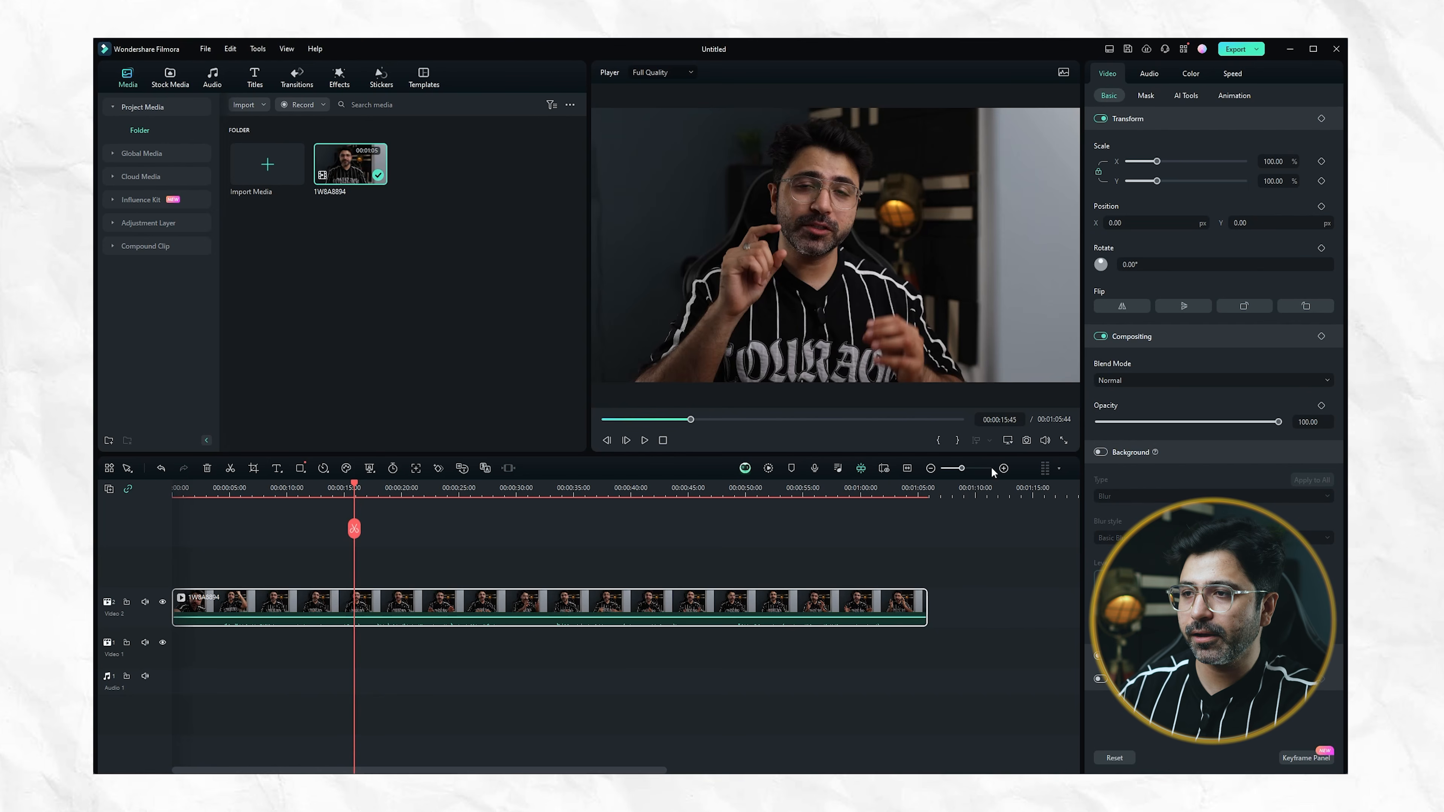
Zoom the timeline in and out to inspect the clip in close detail and over its whole length
left_click(1003, 468)
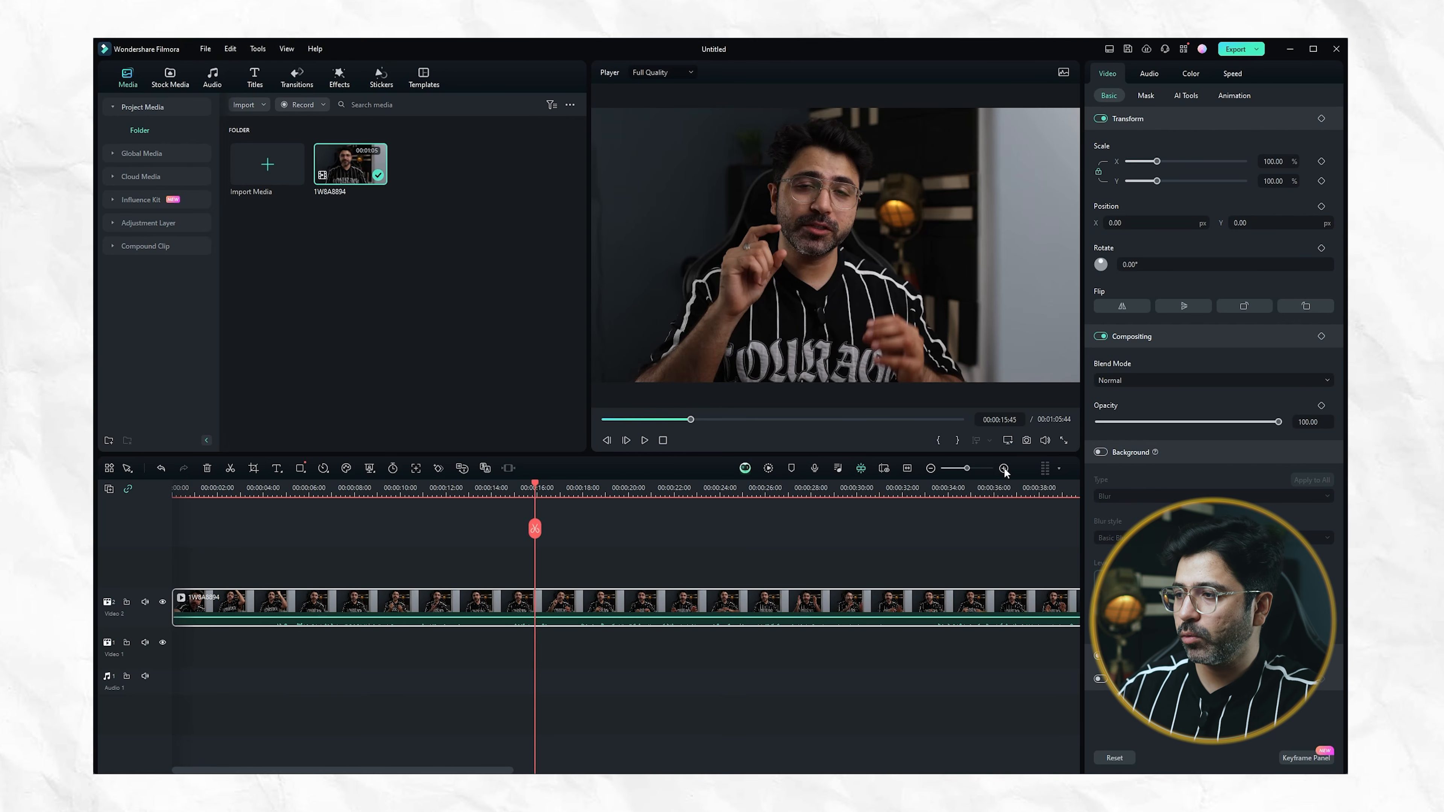
left_click(1003, 468)
left_click(1003, 468)
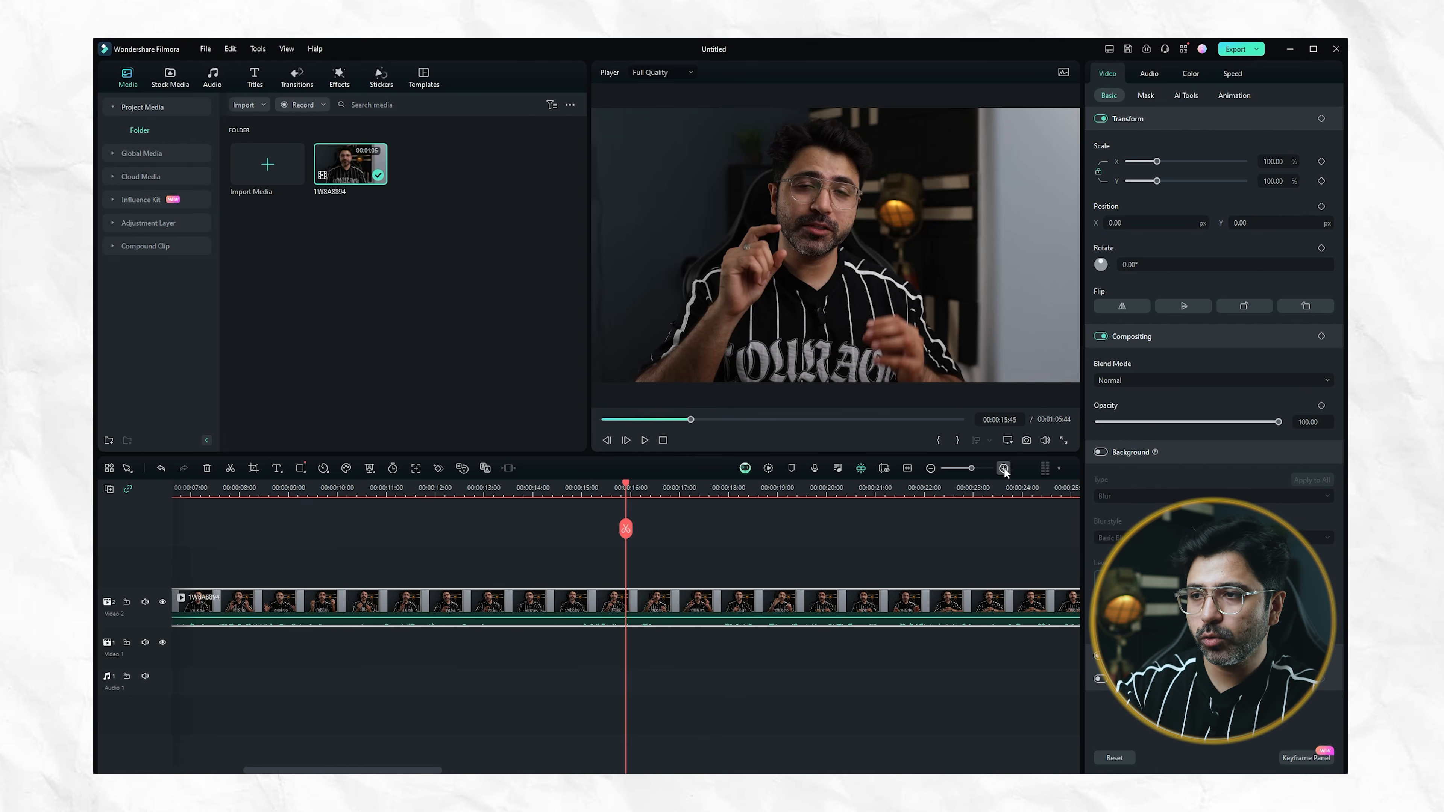
left_click(932, 468)
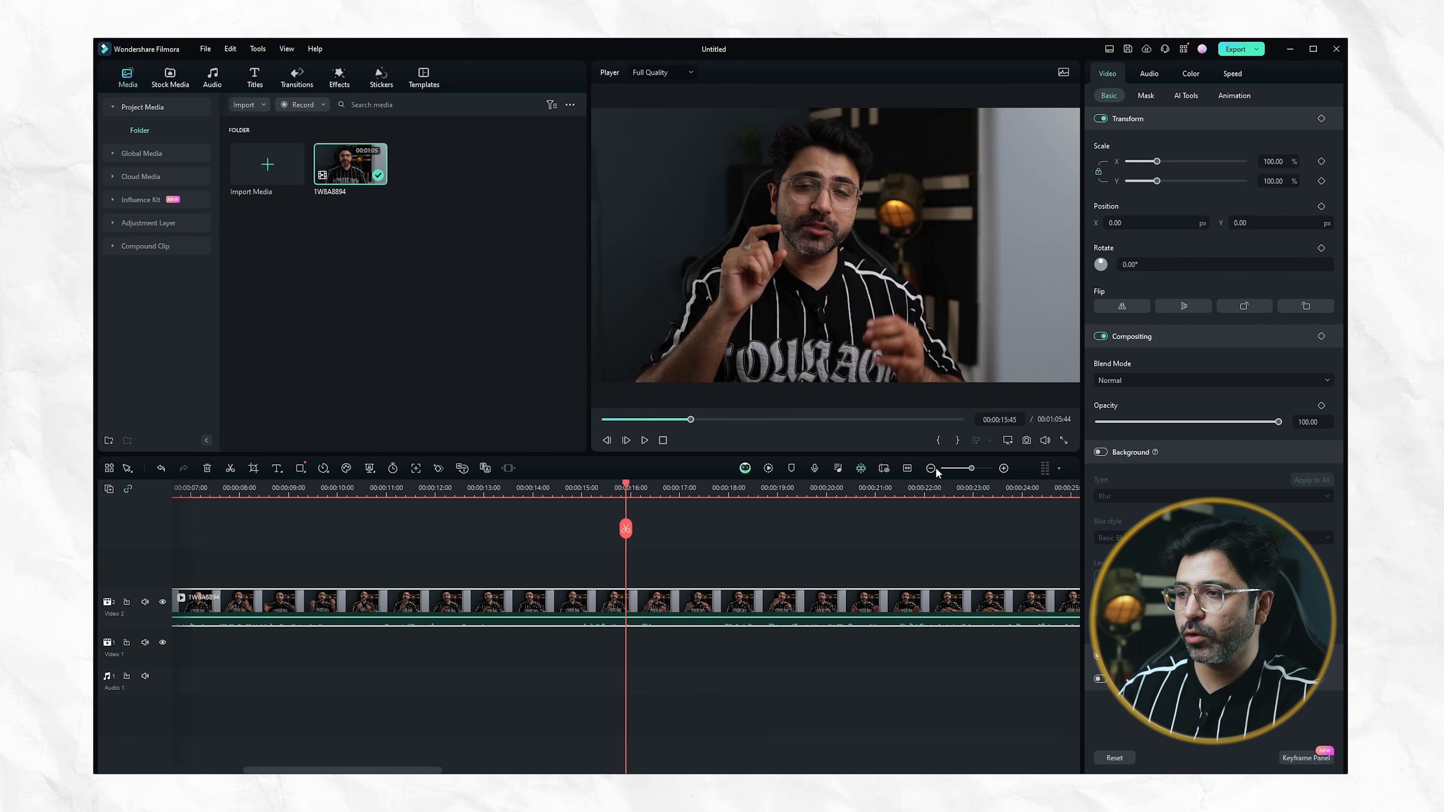
left_click(932, 468)
left_click(932, 468)
left_click(932, 468)
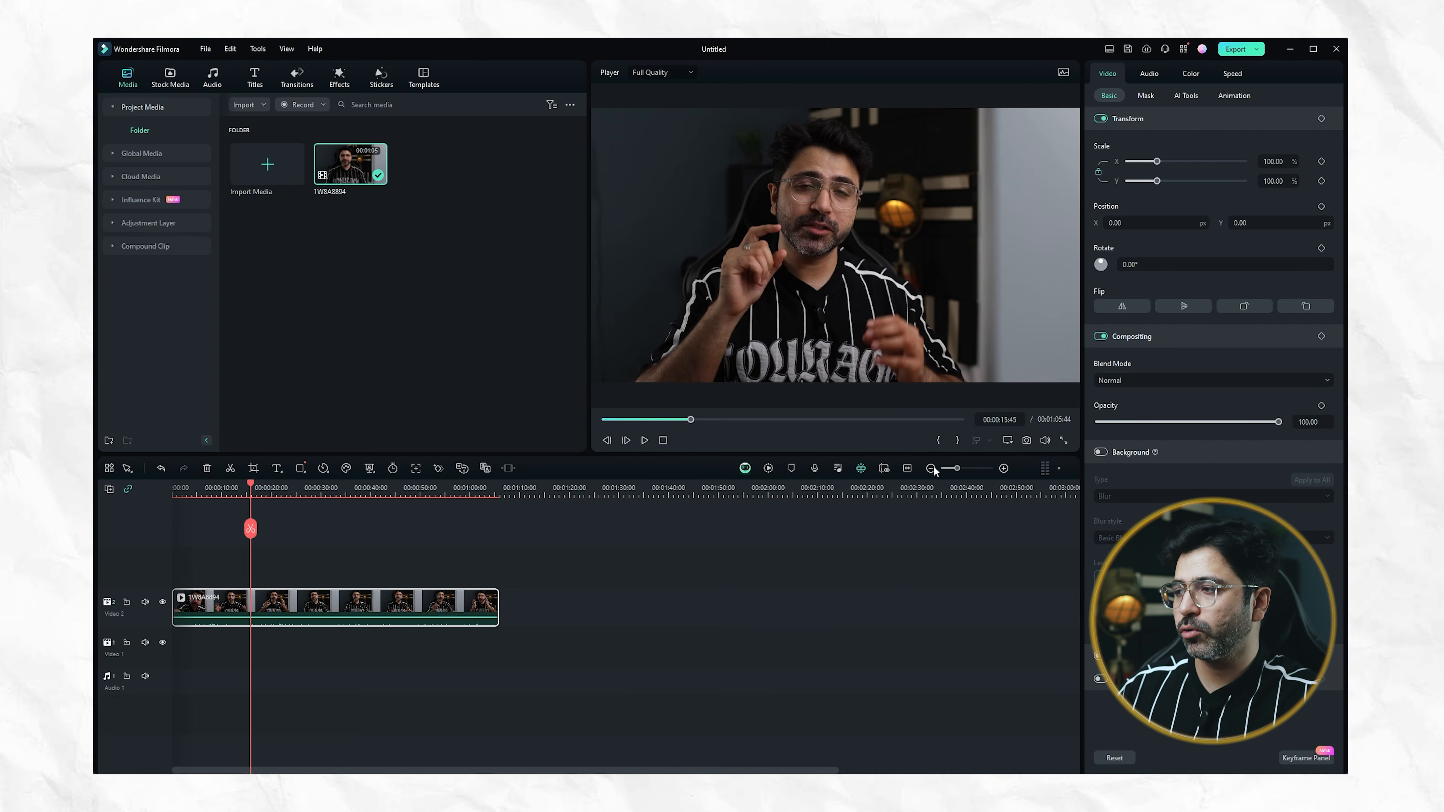
left_click(1003, 468)
left_click(1003, 468)
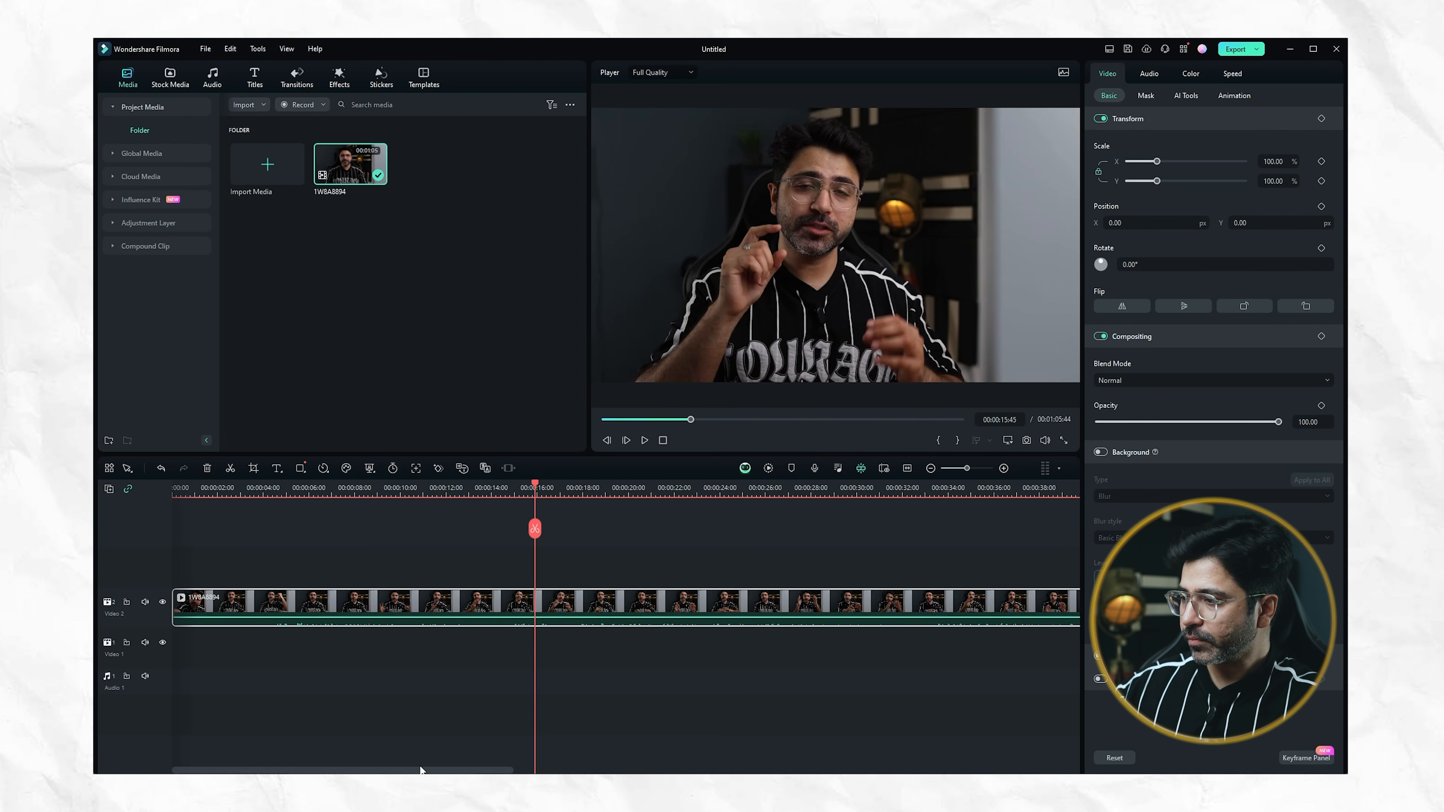
Play and pause the clip from its beginning to review the opening seconds
left_click(195, 487)
left_click(181, 488)
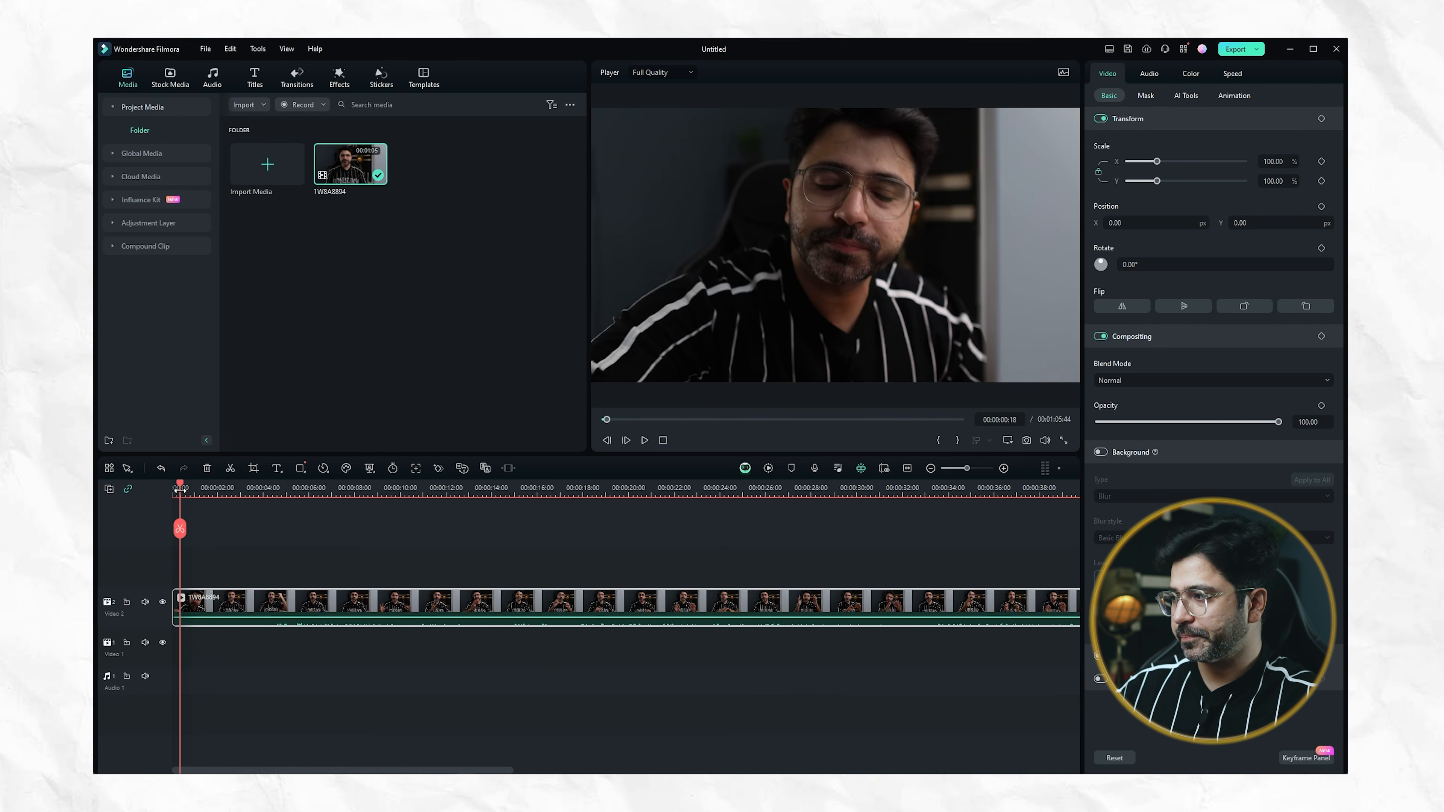
key("space")
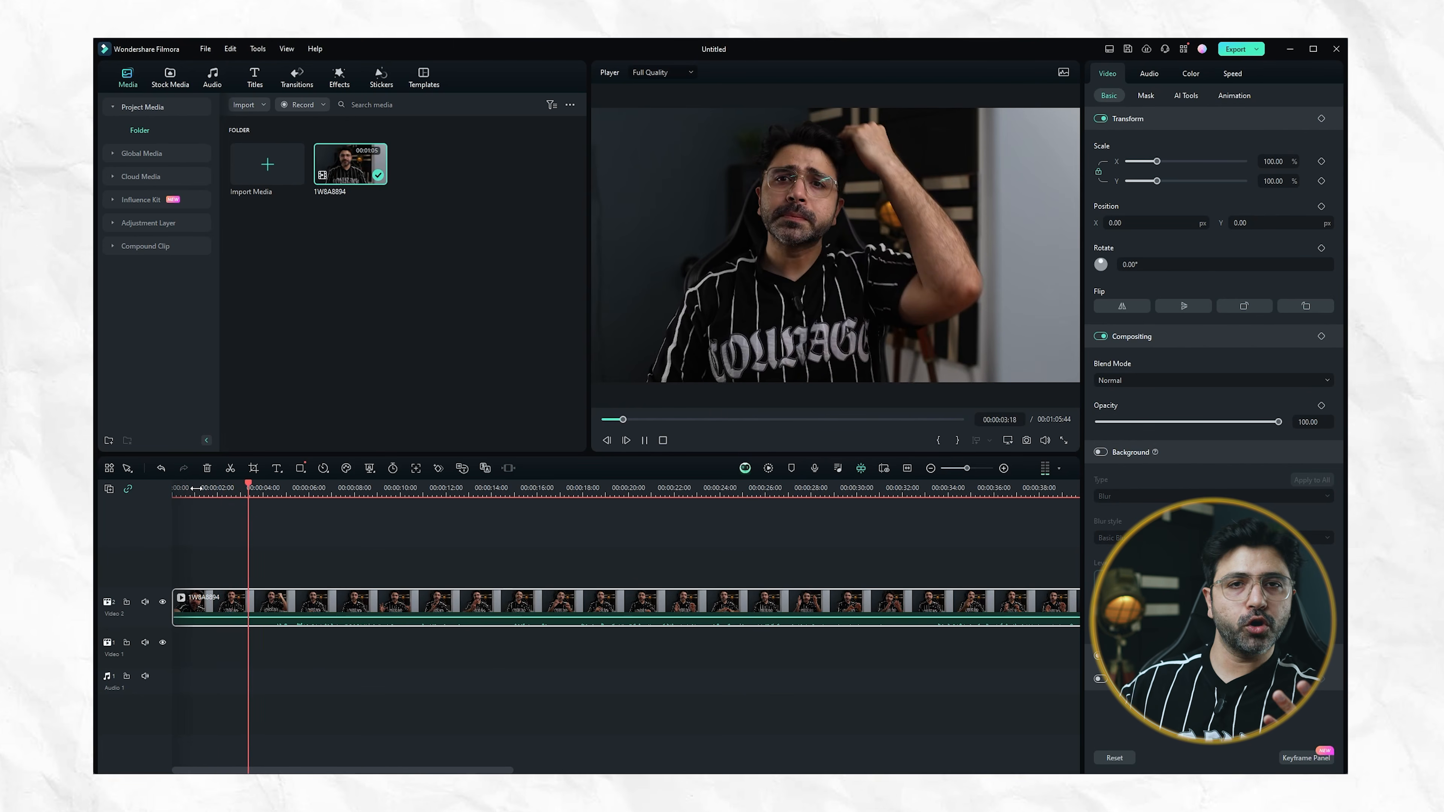
key("space")
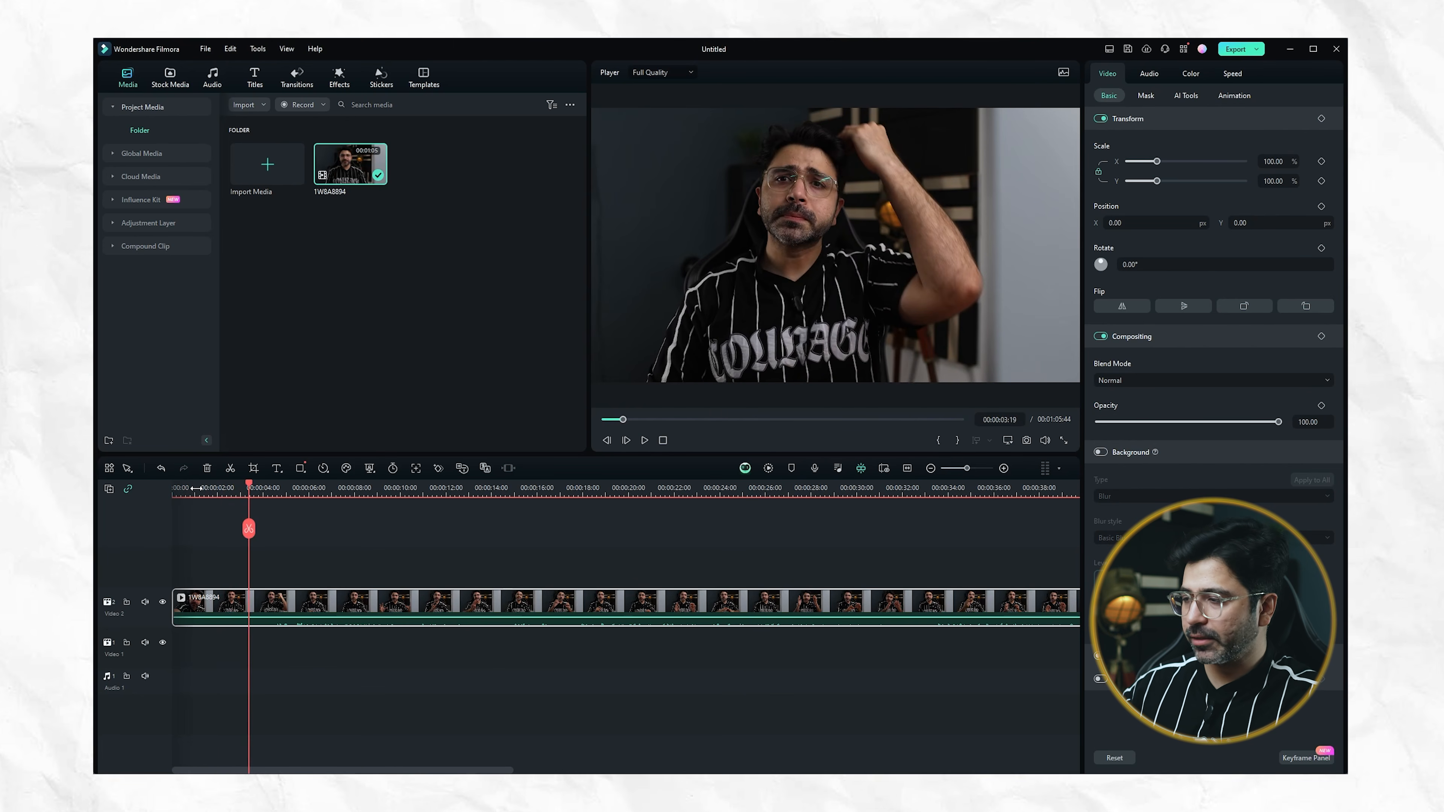
key("space")
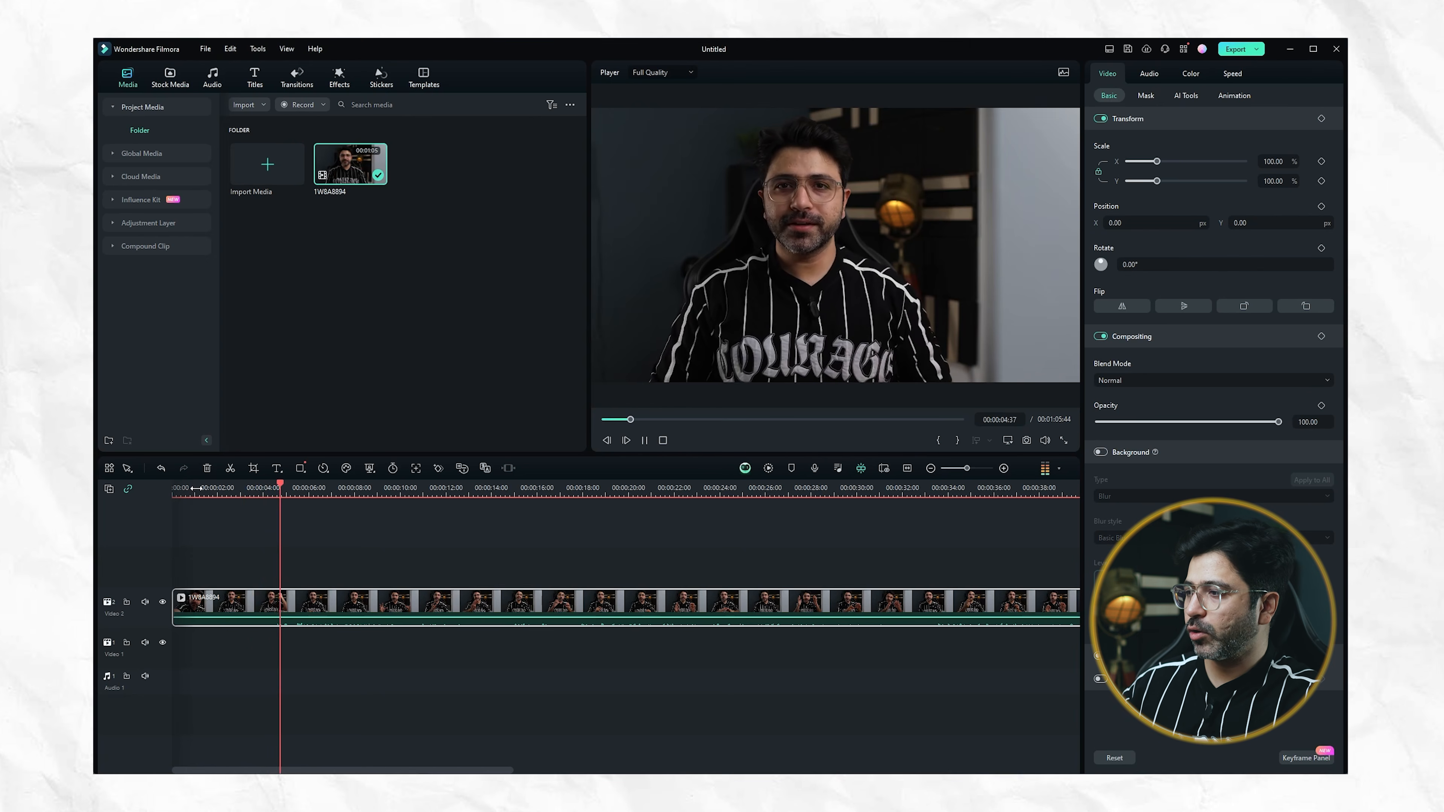
key("space")
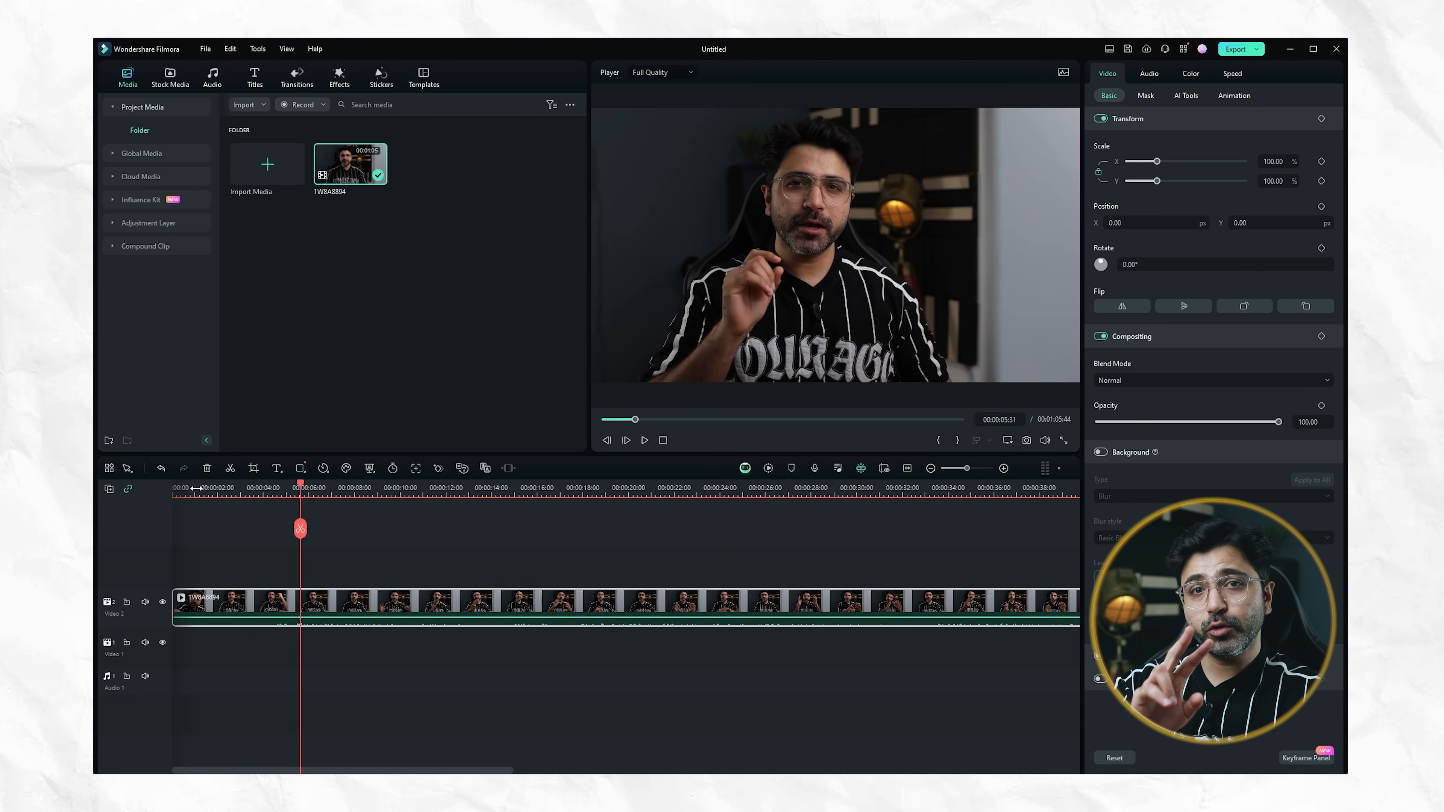
left_click(645, 440)
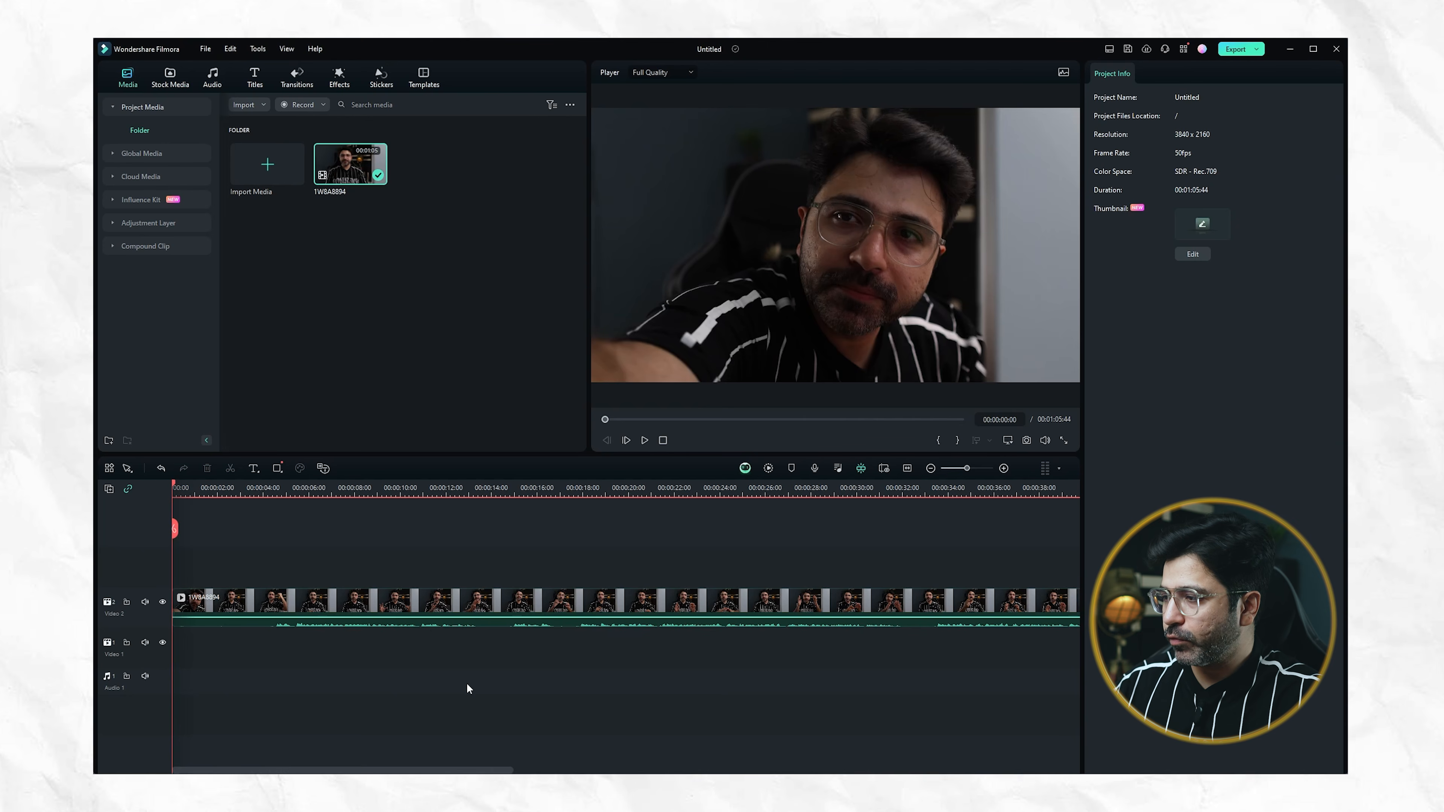
Detach the audio from the video clip on the timeline and check that both parts can be selected separately
left_click(393, 612)
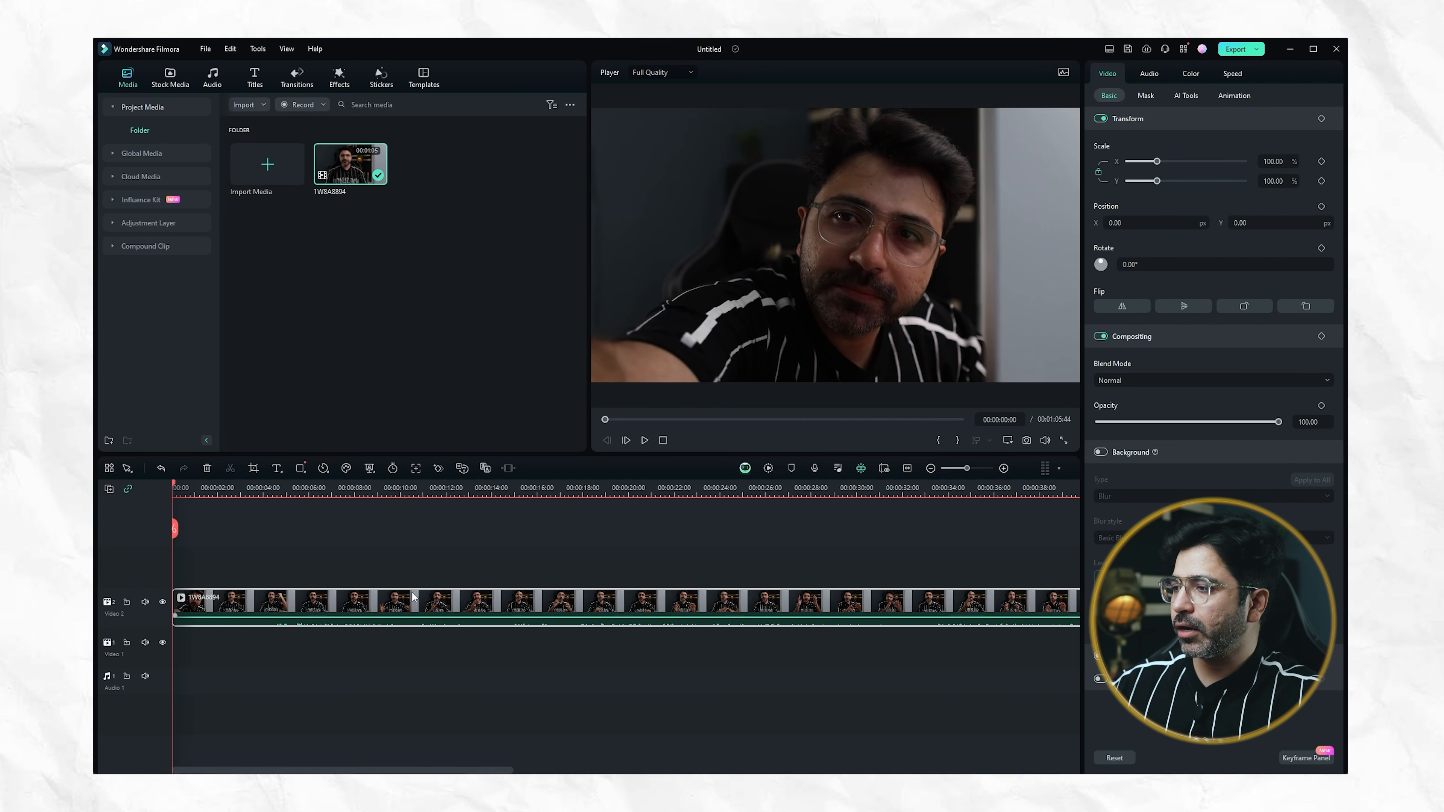
right_click(352, 607)
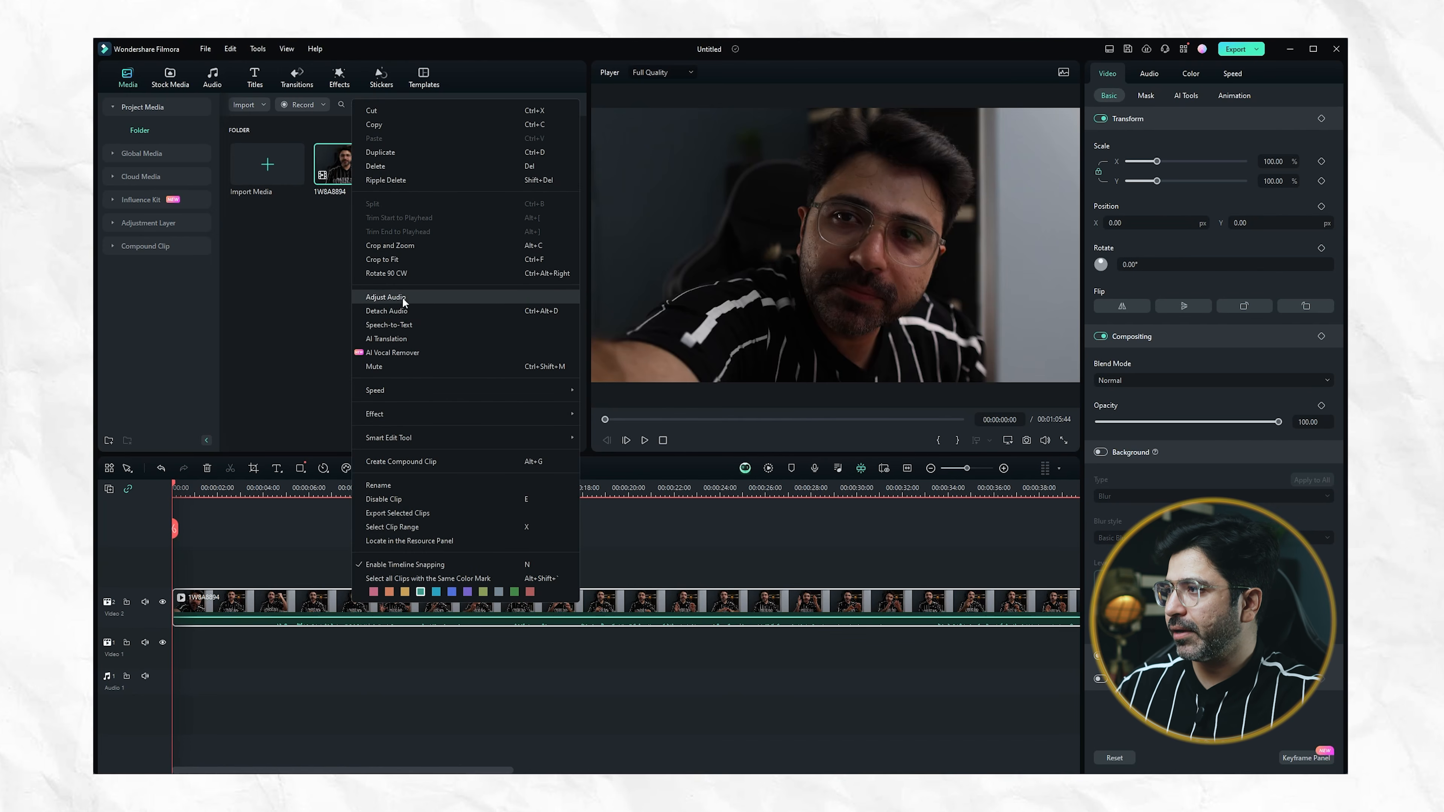
left_click(446, 314)
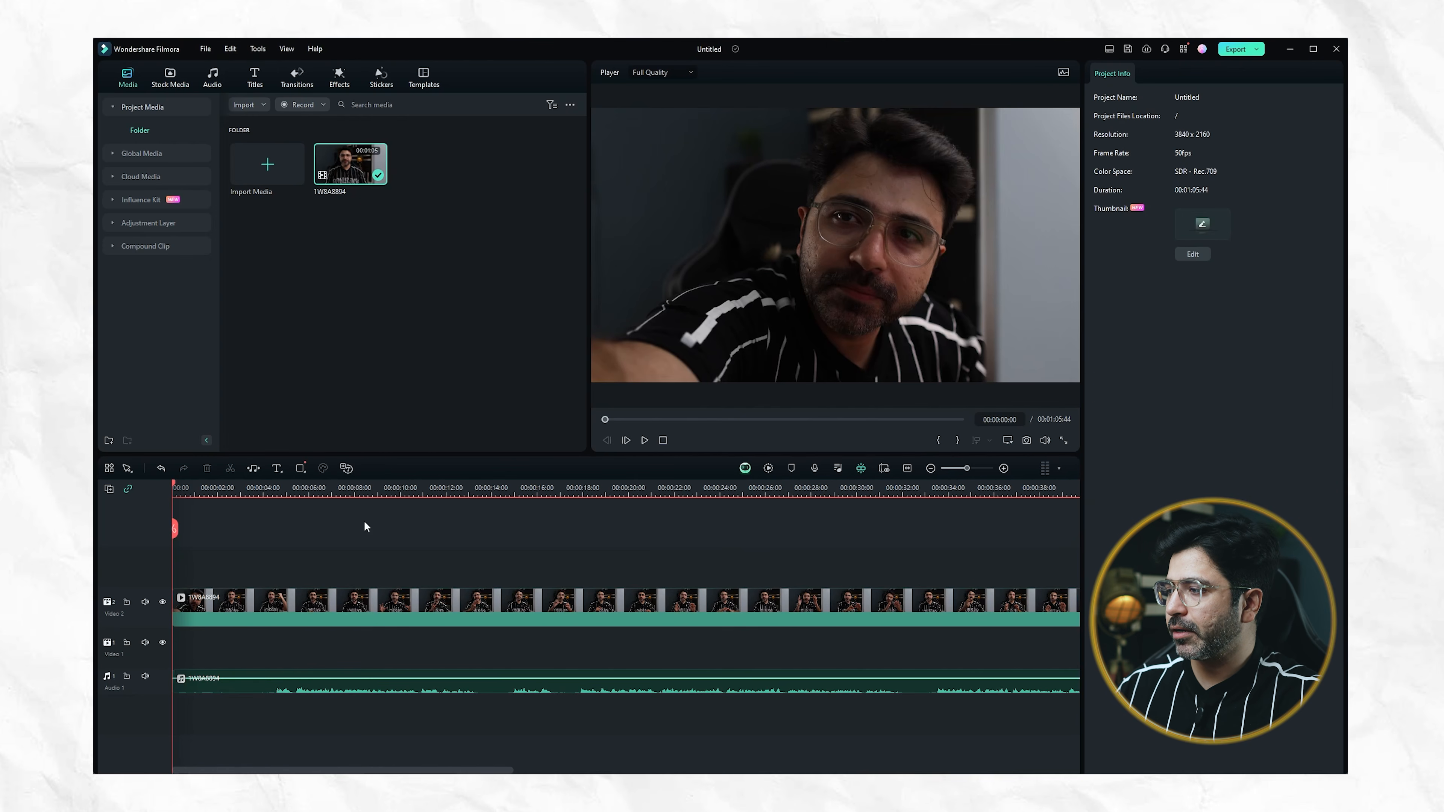
left_click(215, 686)
left_click(260, 610)
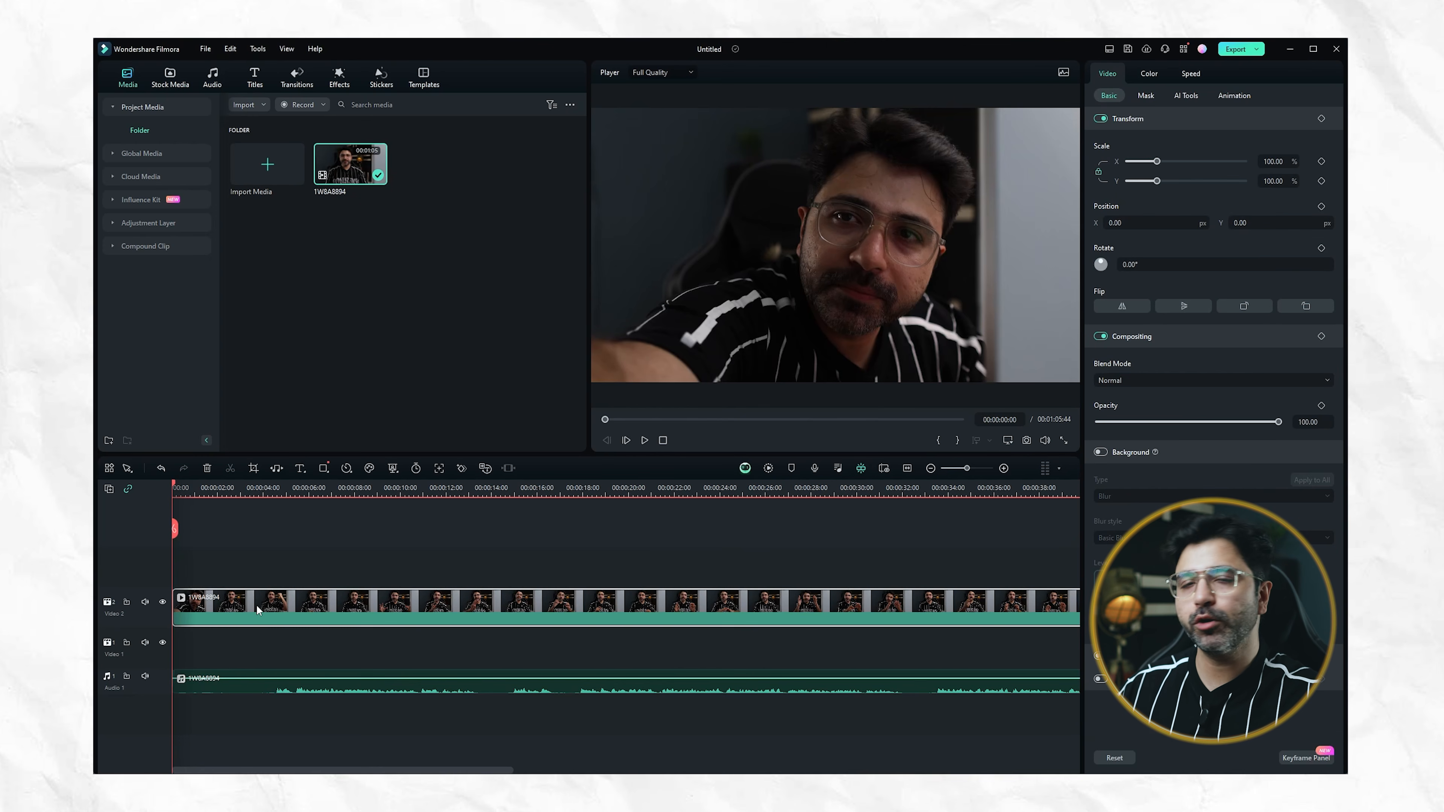
left_click(295, 690)
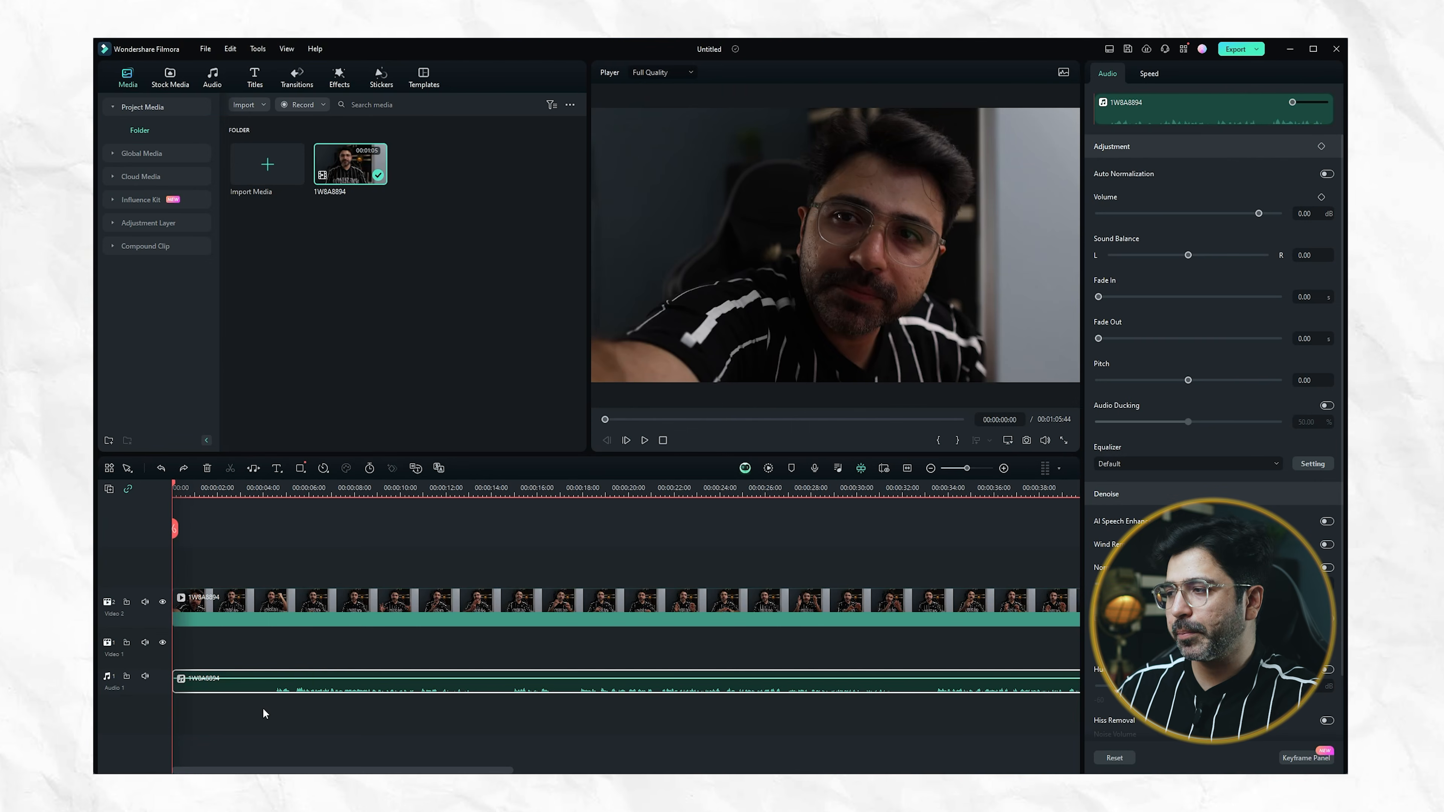
Listen to the detached audio from about 5 seconds in and raise its volume to 12 dB
left_click(307, 487)
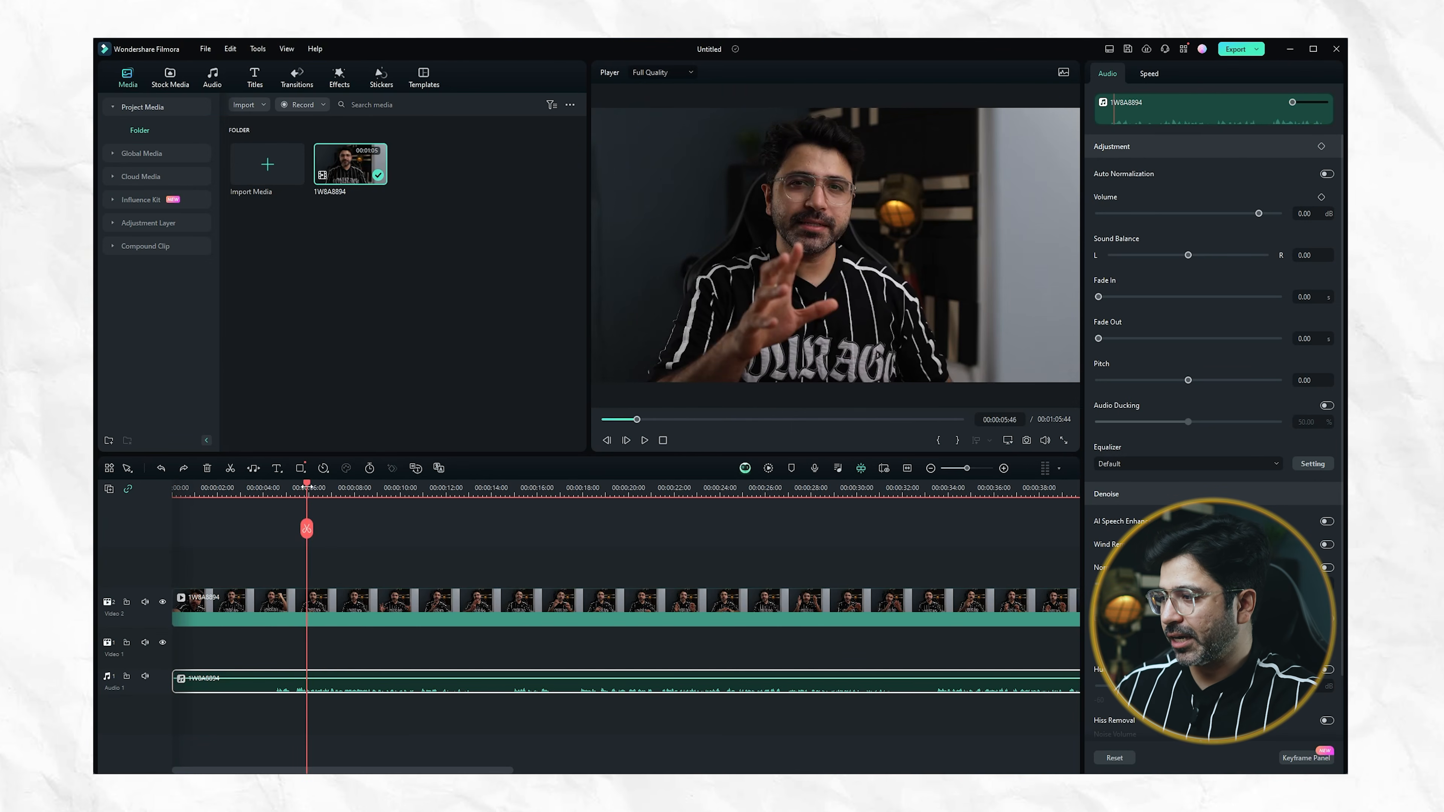
key("space")
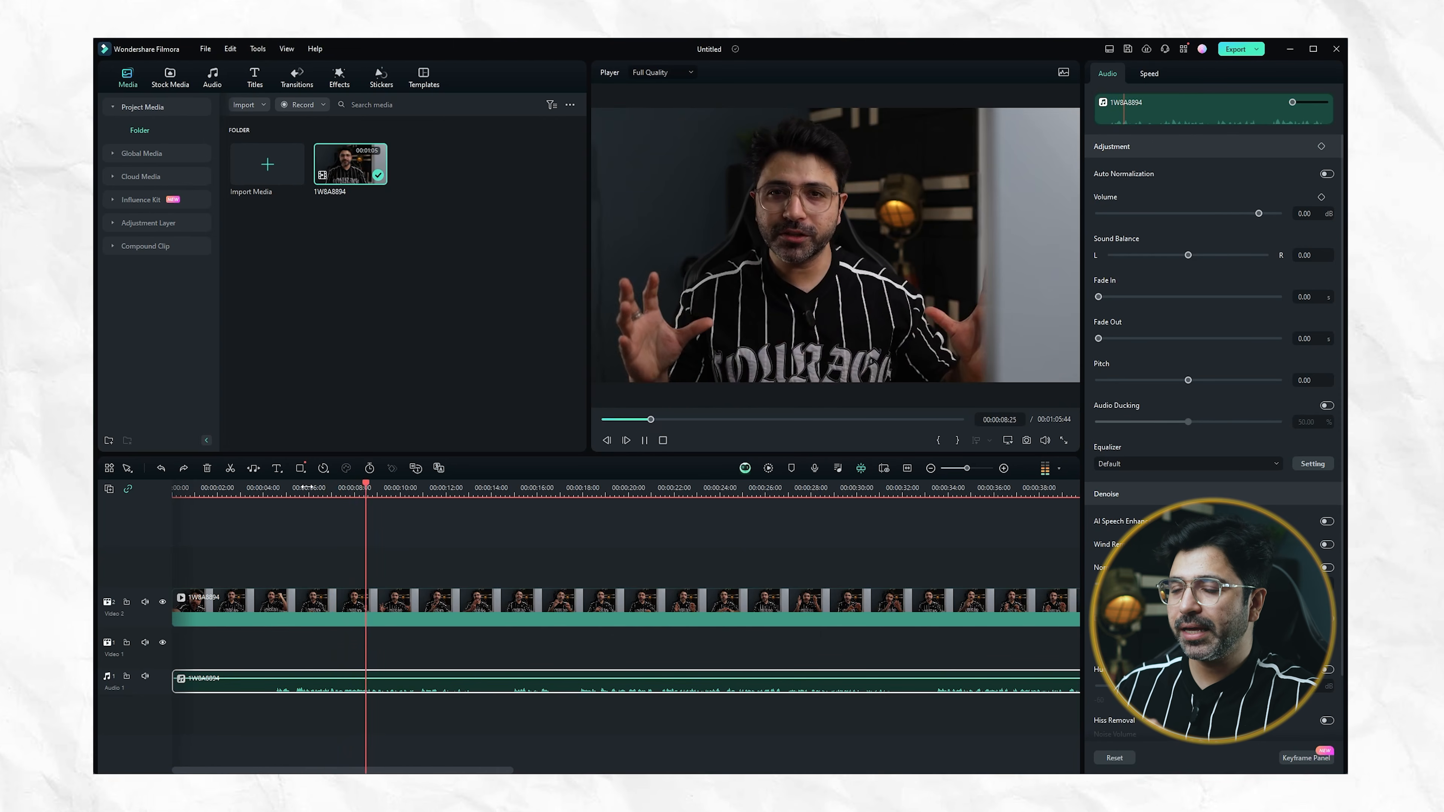
key("space")
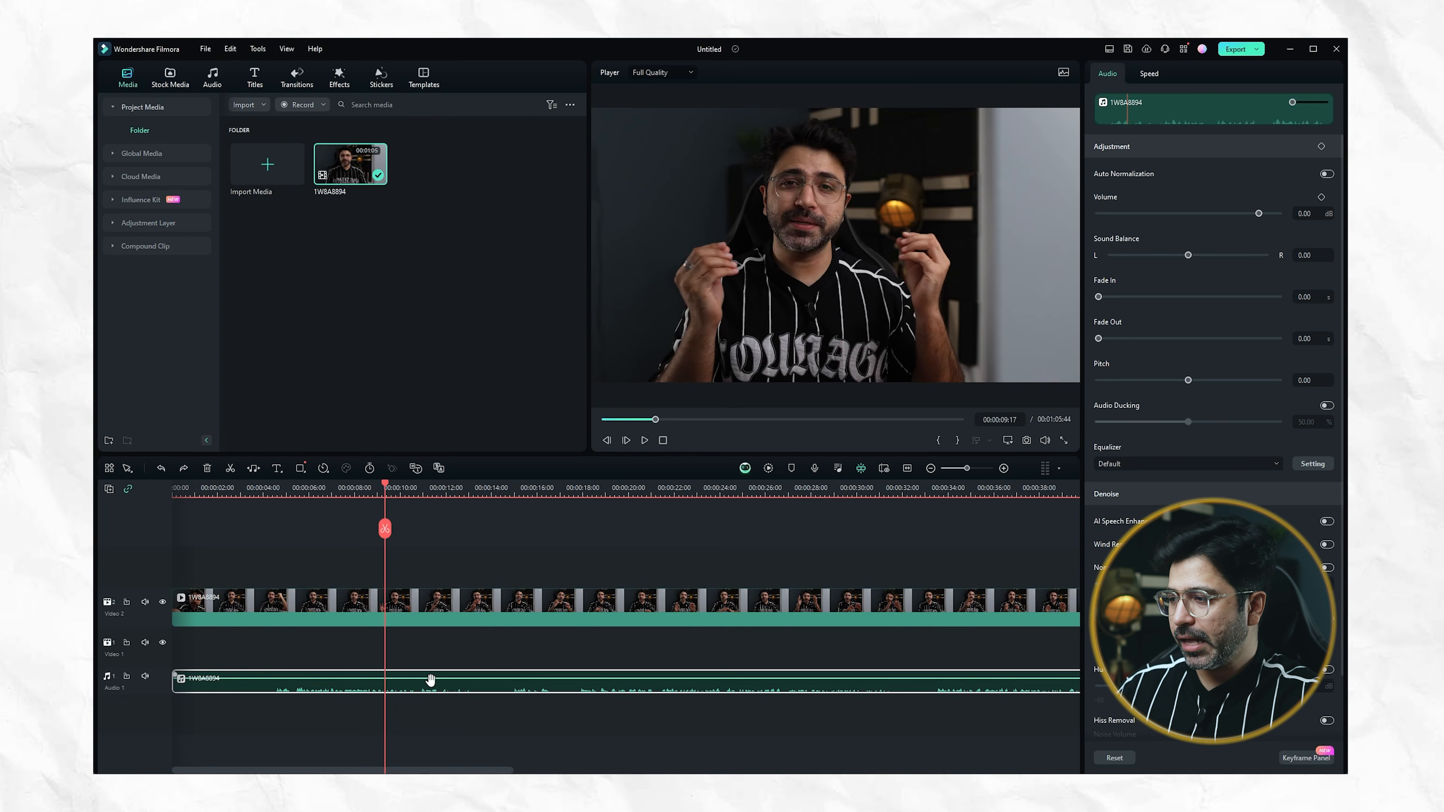
left_click_drag(432, 680, 433, 673)
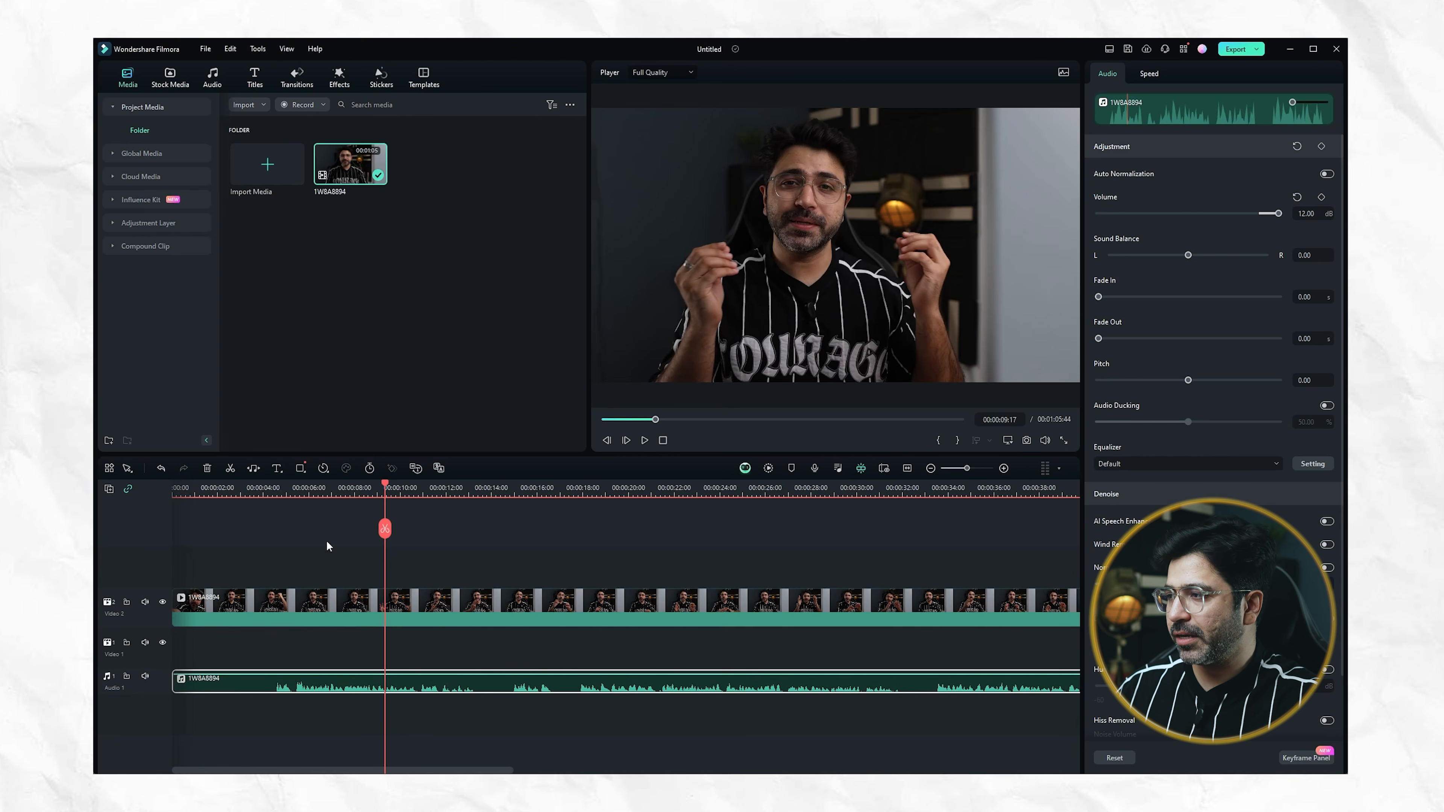
left_click(298, 488)
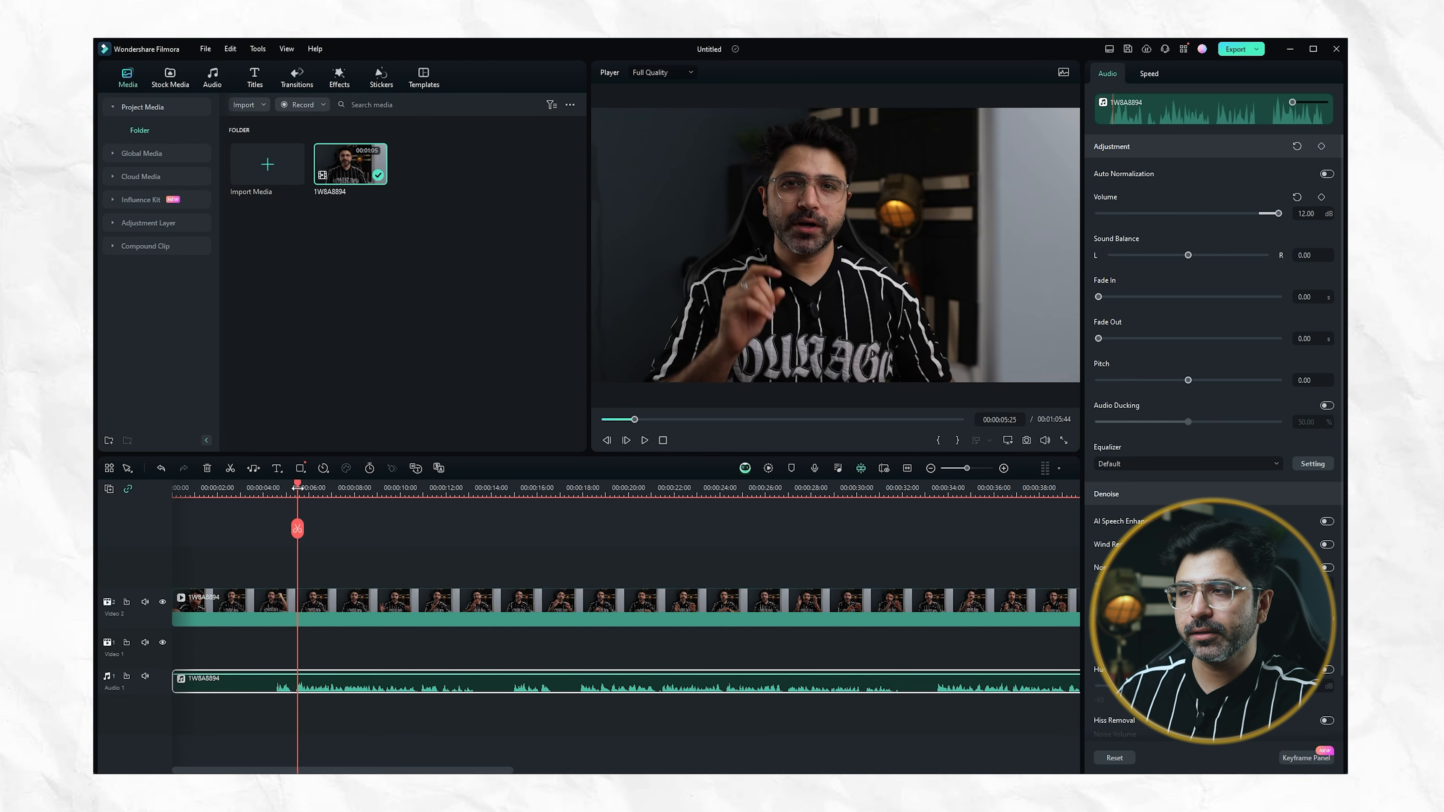
Play the boosted audio from about 5 seconds in to check its loudness
key("space")
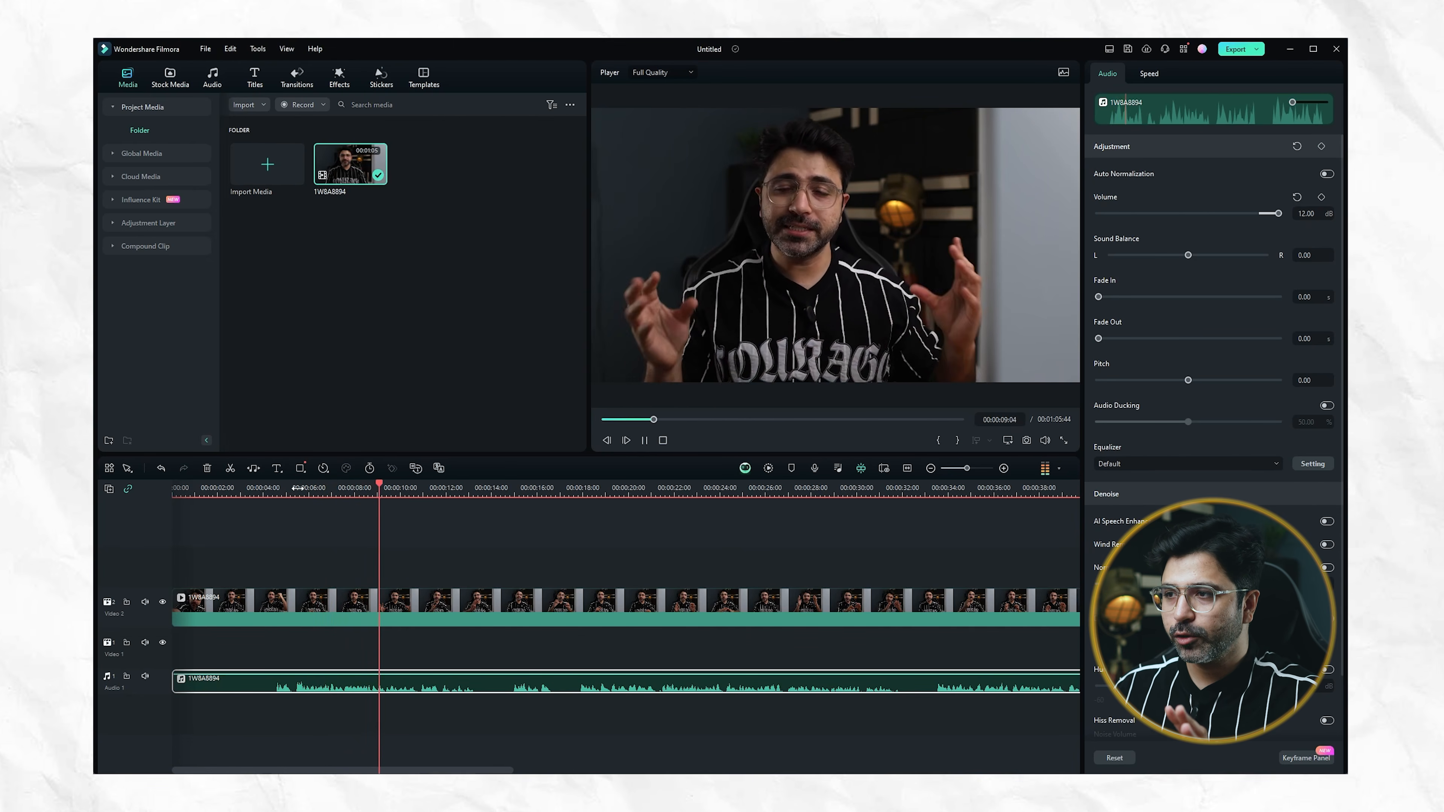
key("space")
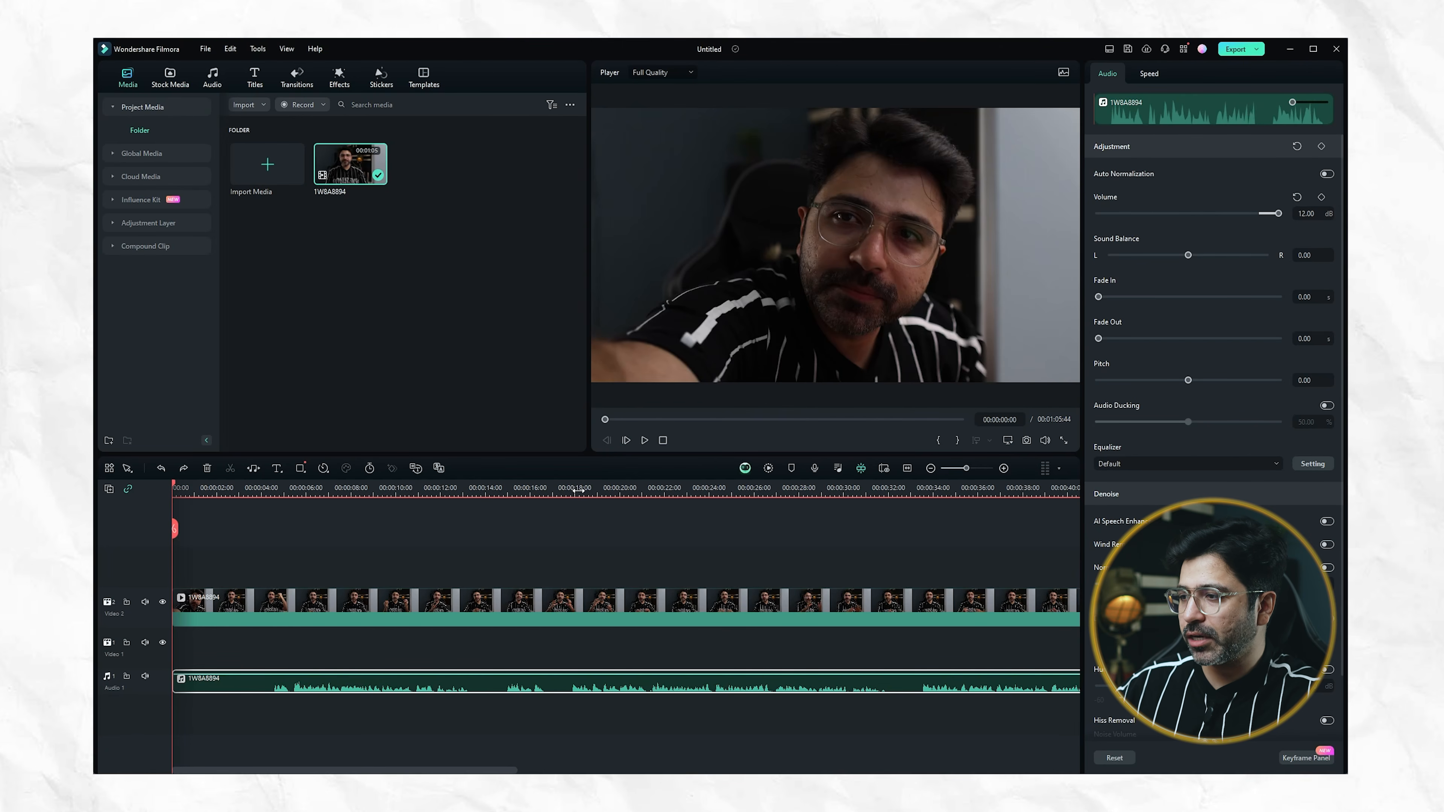
Try splitting the detached audio and the video clip at the playhead at 00:00:17:41, and undo the splits
left_click(576, 491)
left_click(568, 490)
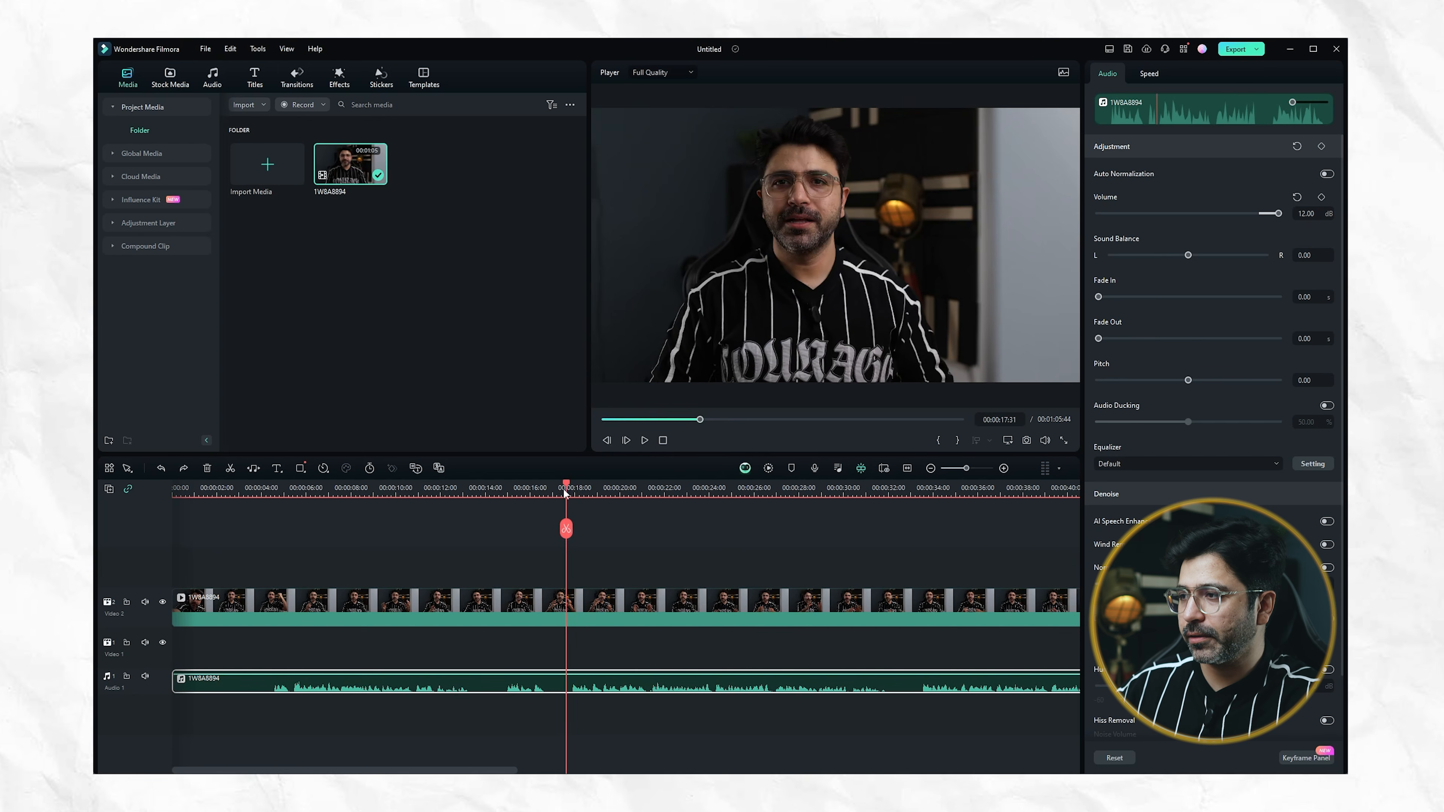
left_click(571, 488)
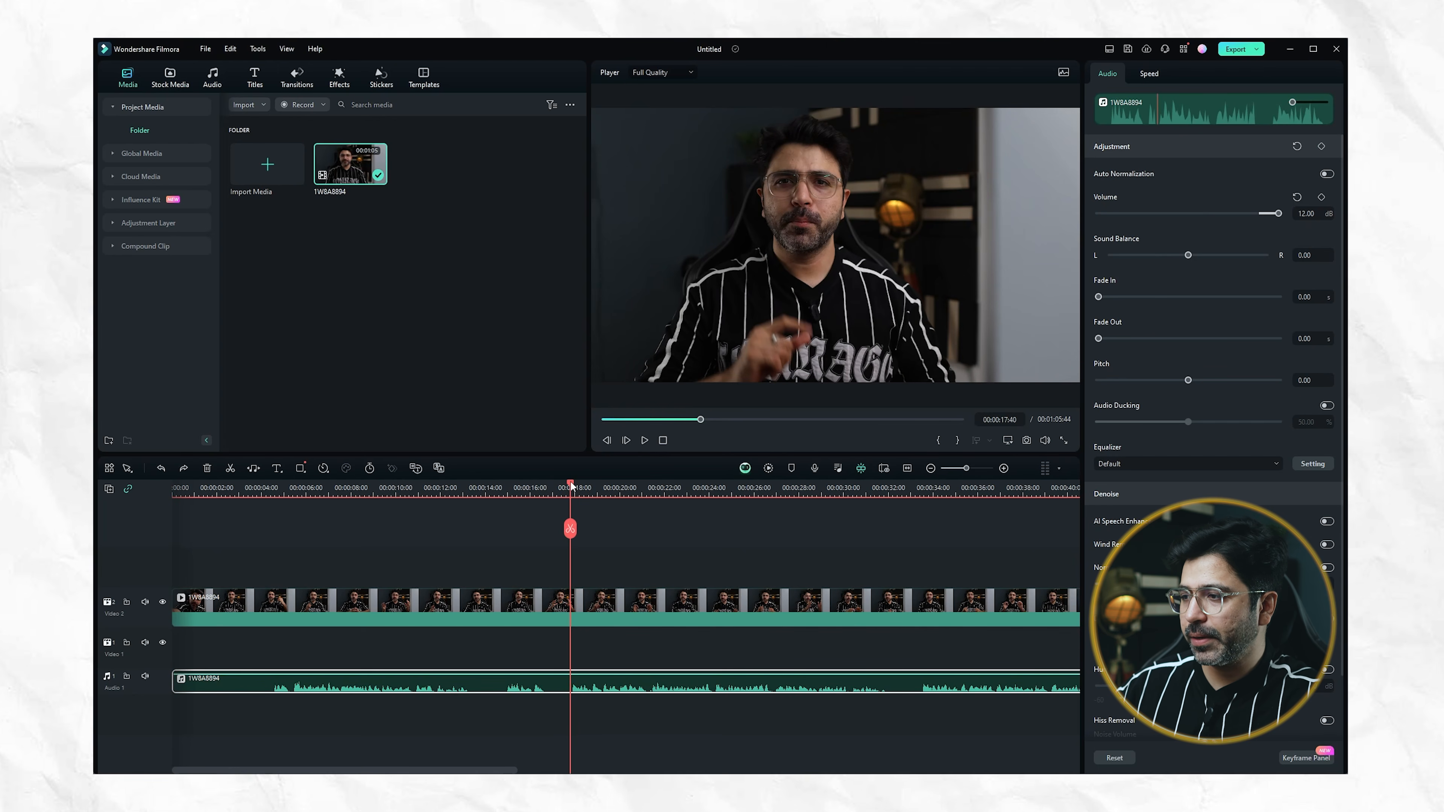
left_click_drag(570, 483, 571, 483)
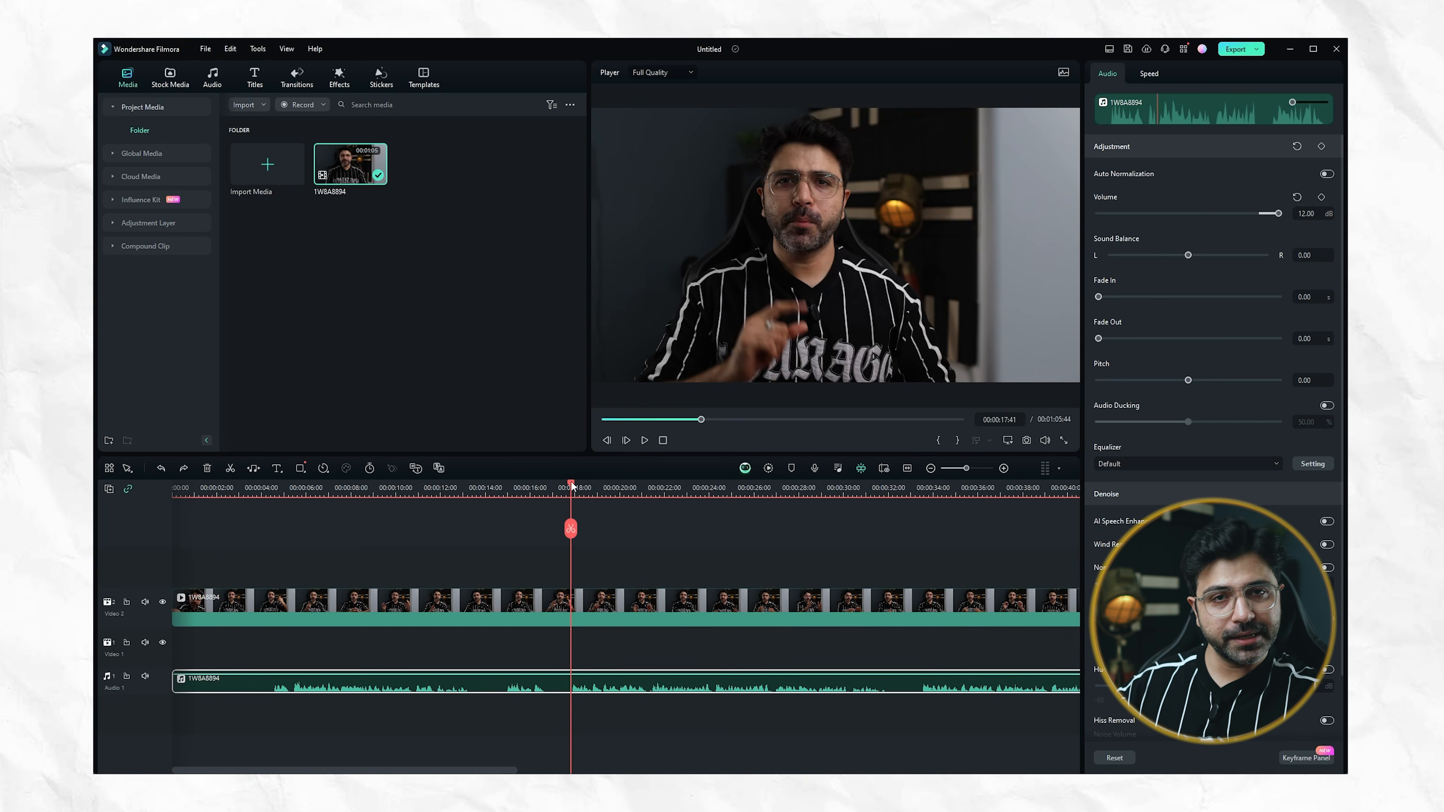
left_click(570, 530)
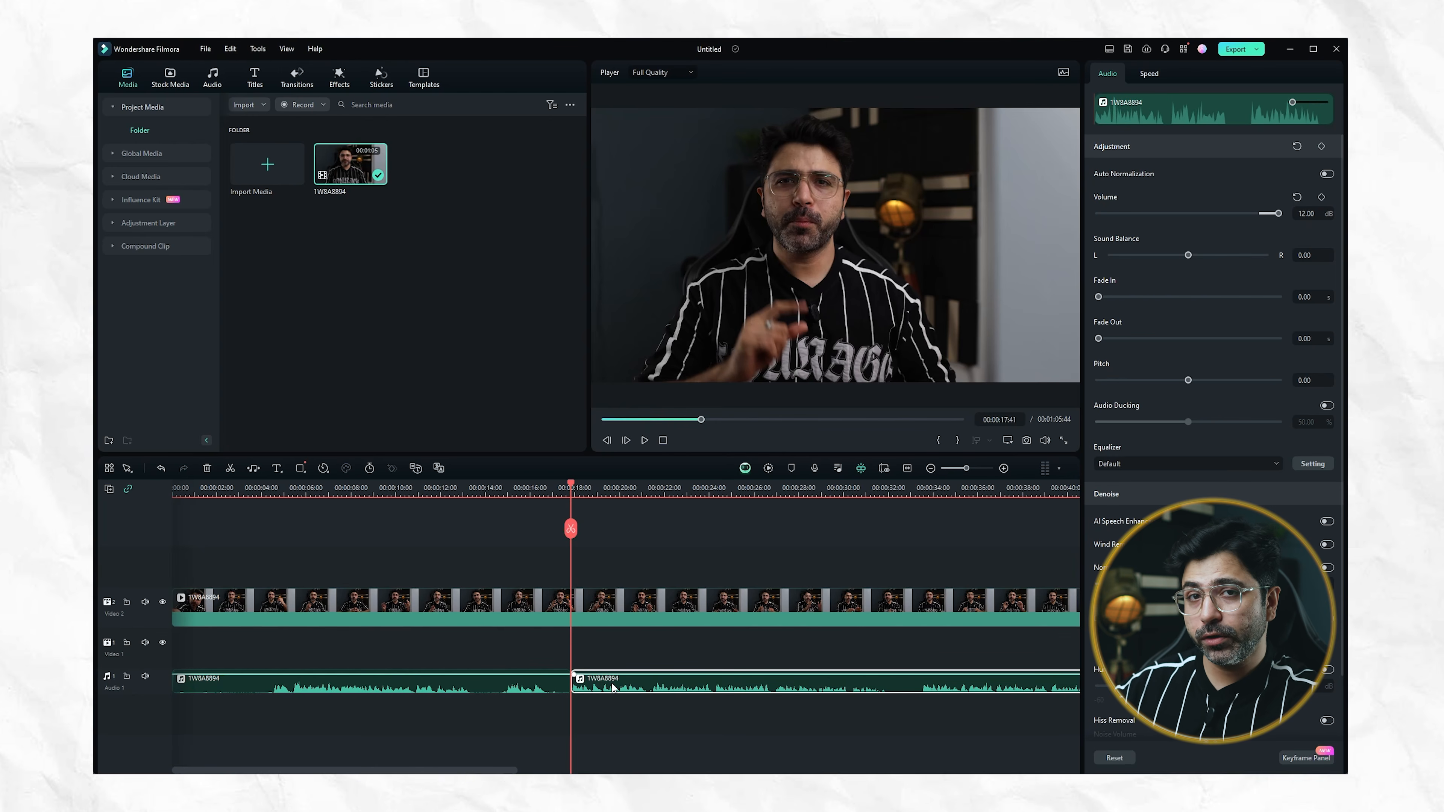
left_click(598, 608)
left_click(572, 530)
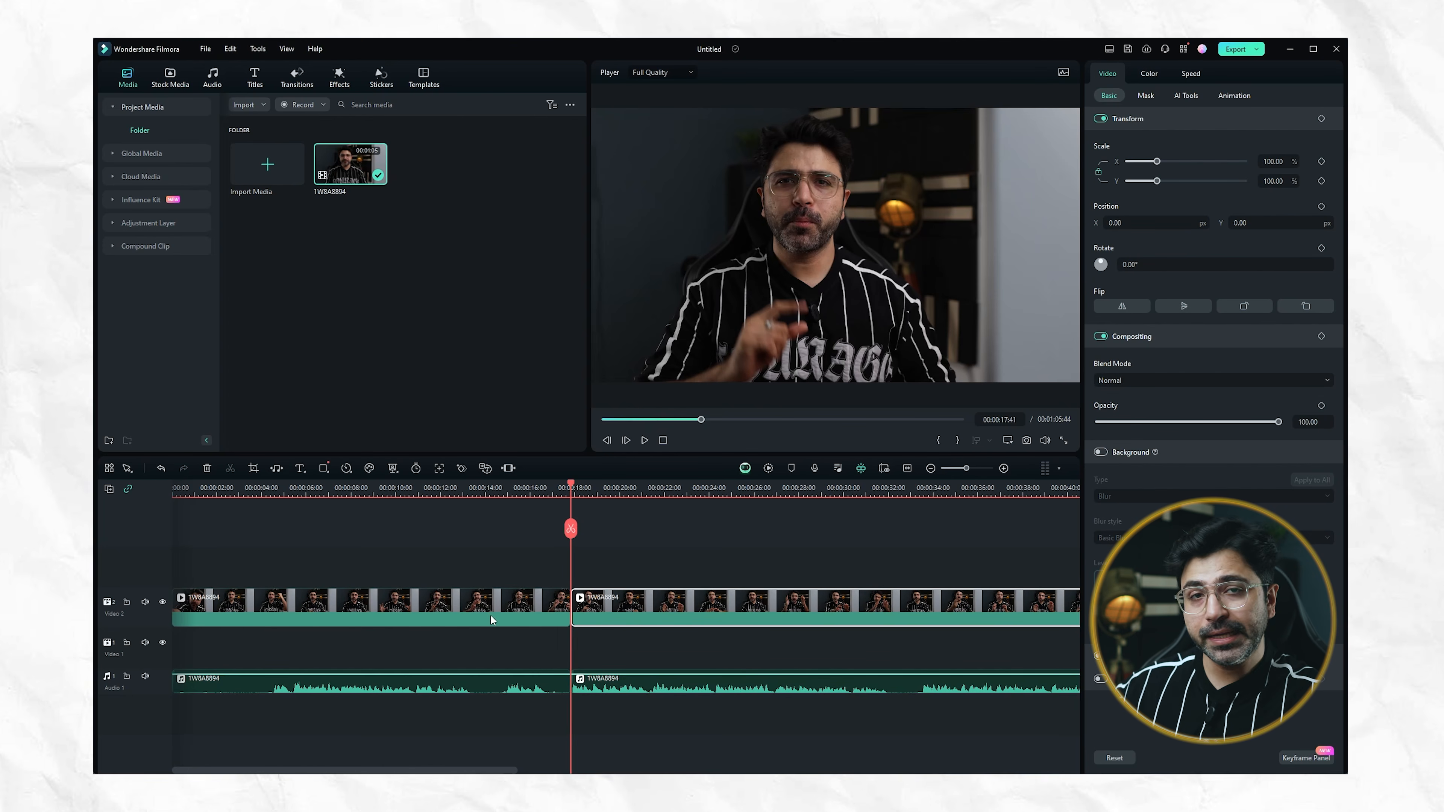
key("ctrl+z")
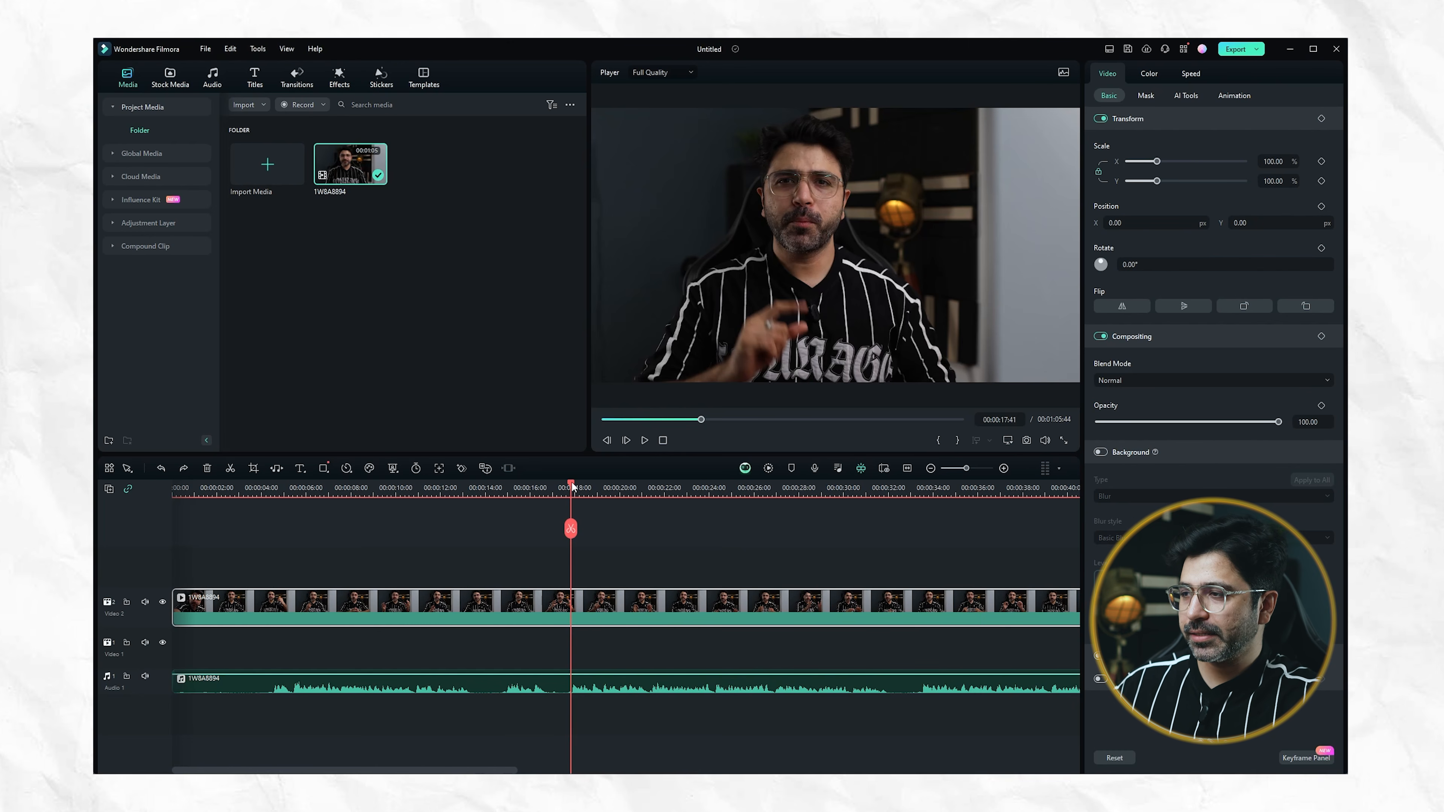
Split the video clip and its detached audio at 00:00:17:36 with the cutting tool, and return to the selection tool
left_click_drag(572, 485, 503, 493)
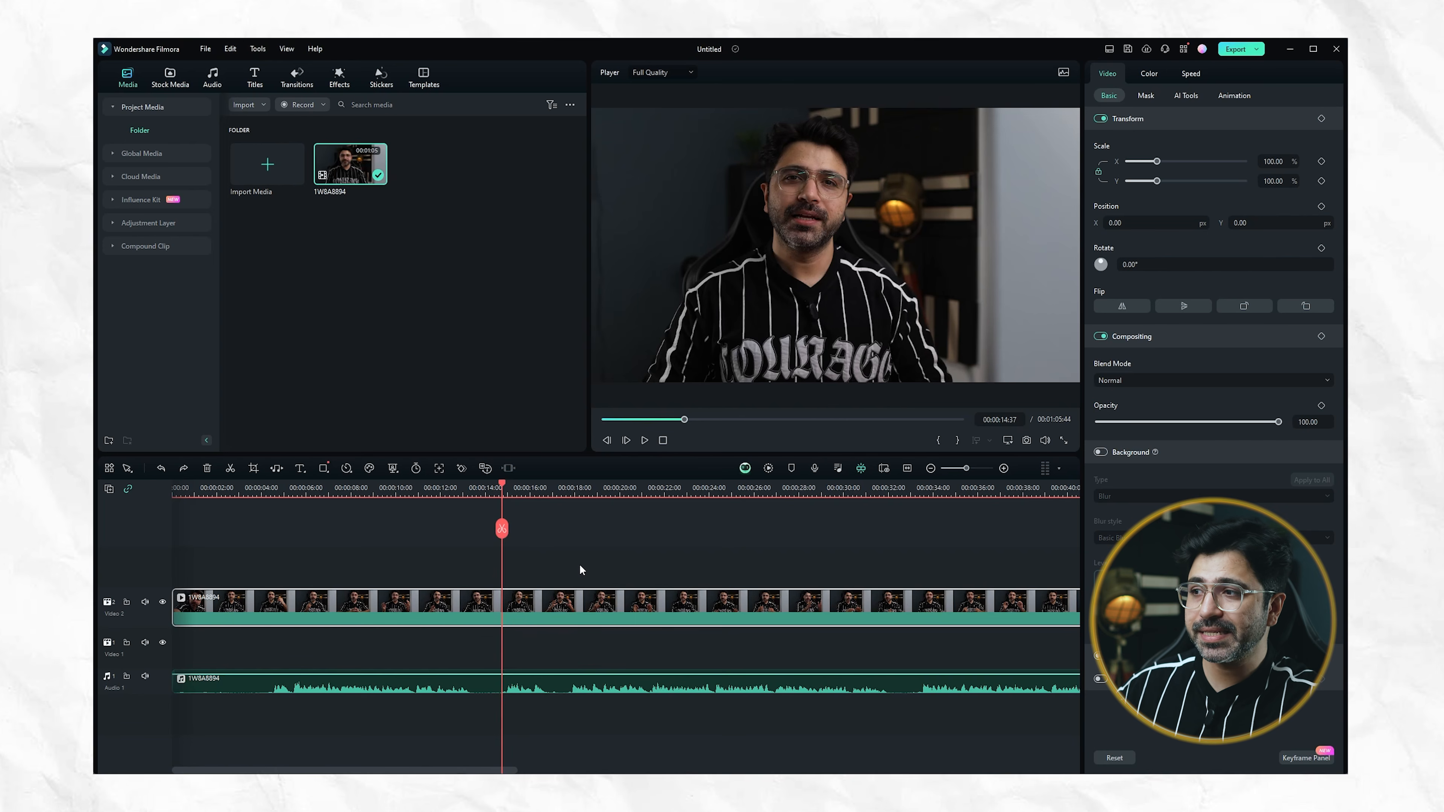
key("c")
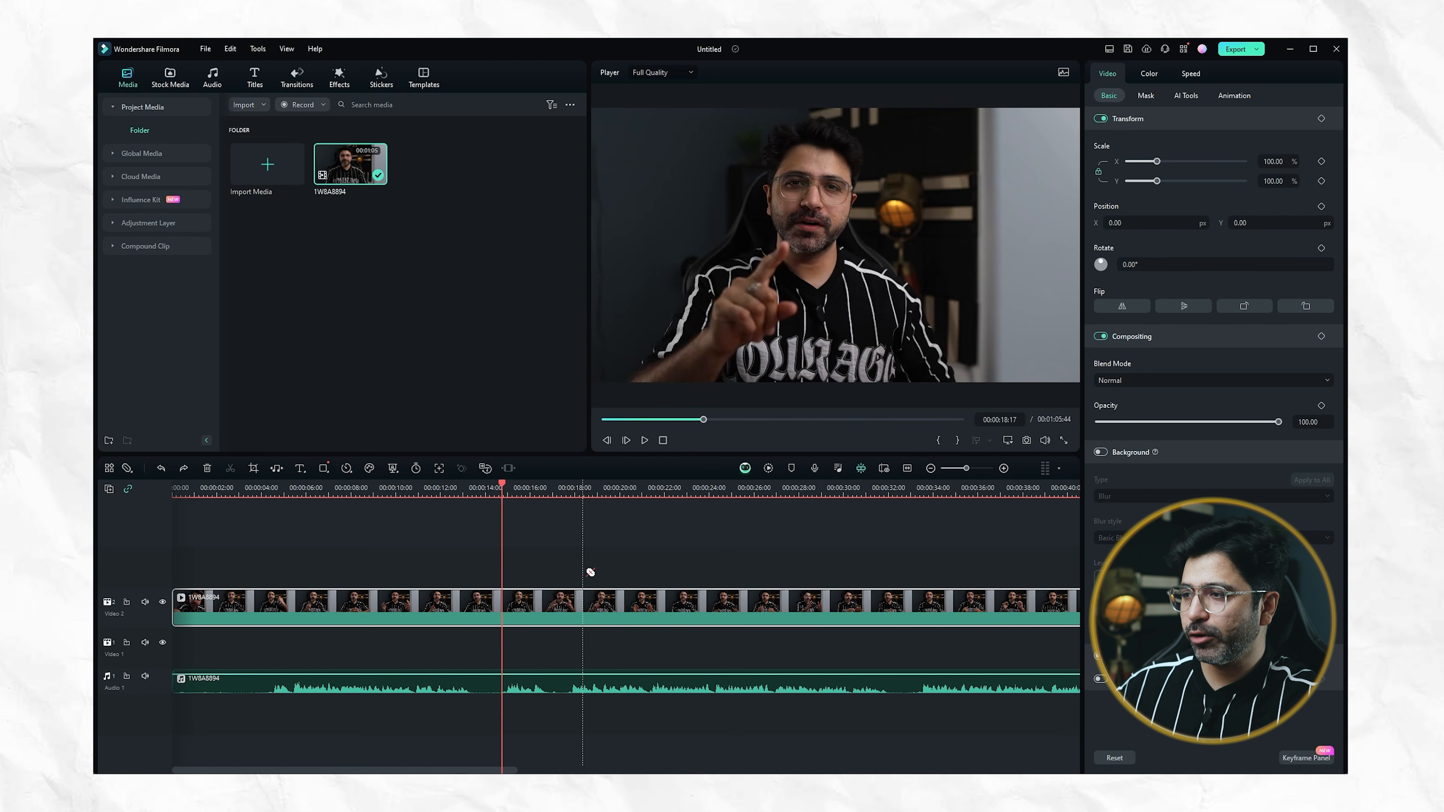
left_click(577, 609)
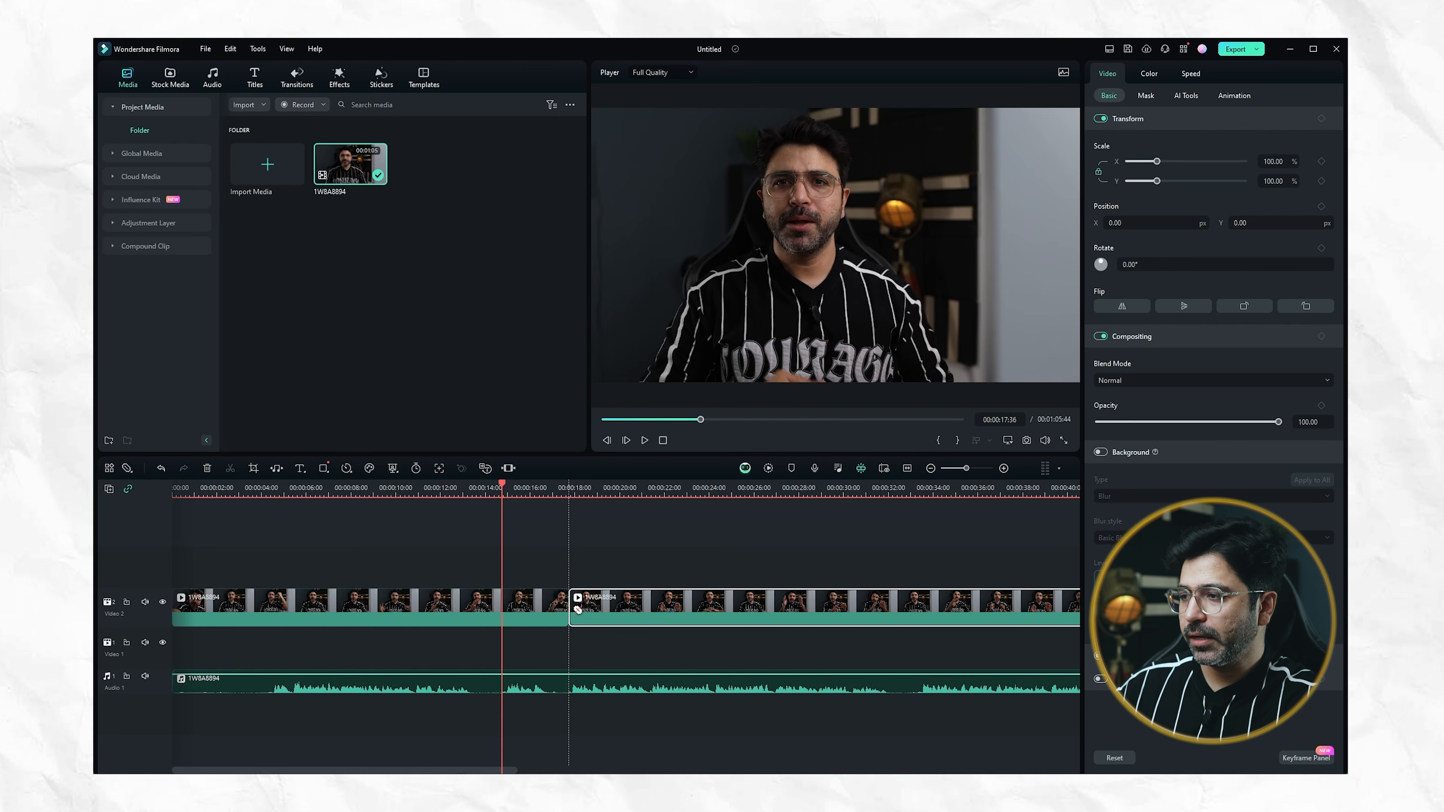
left_click(572, 685)
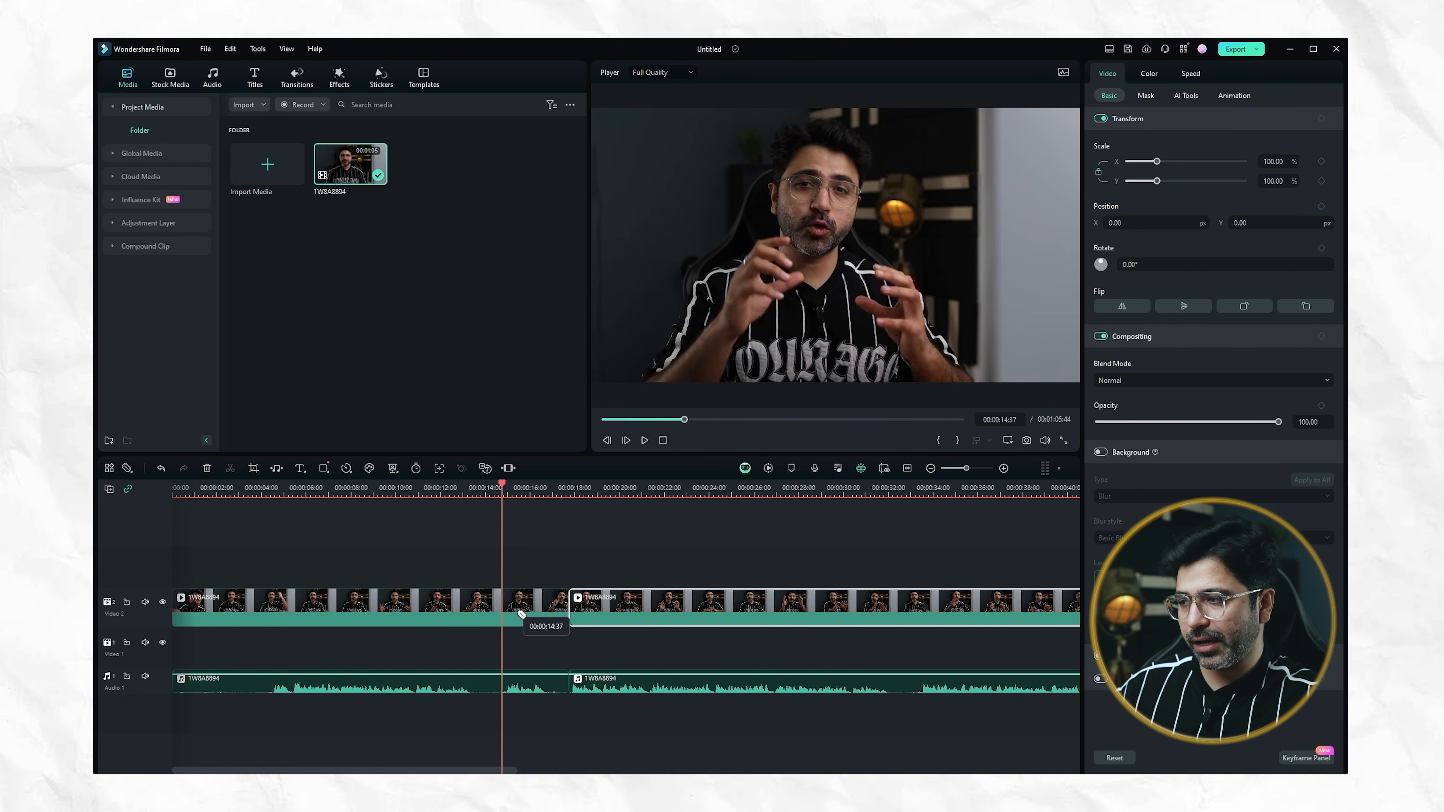
key("v")
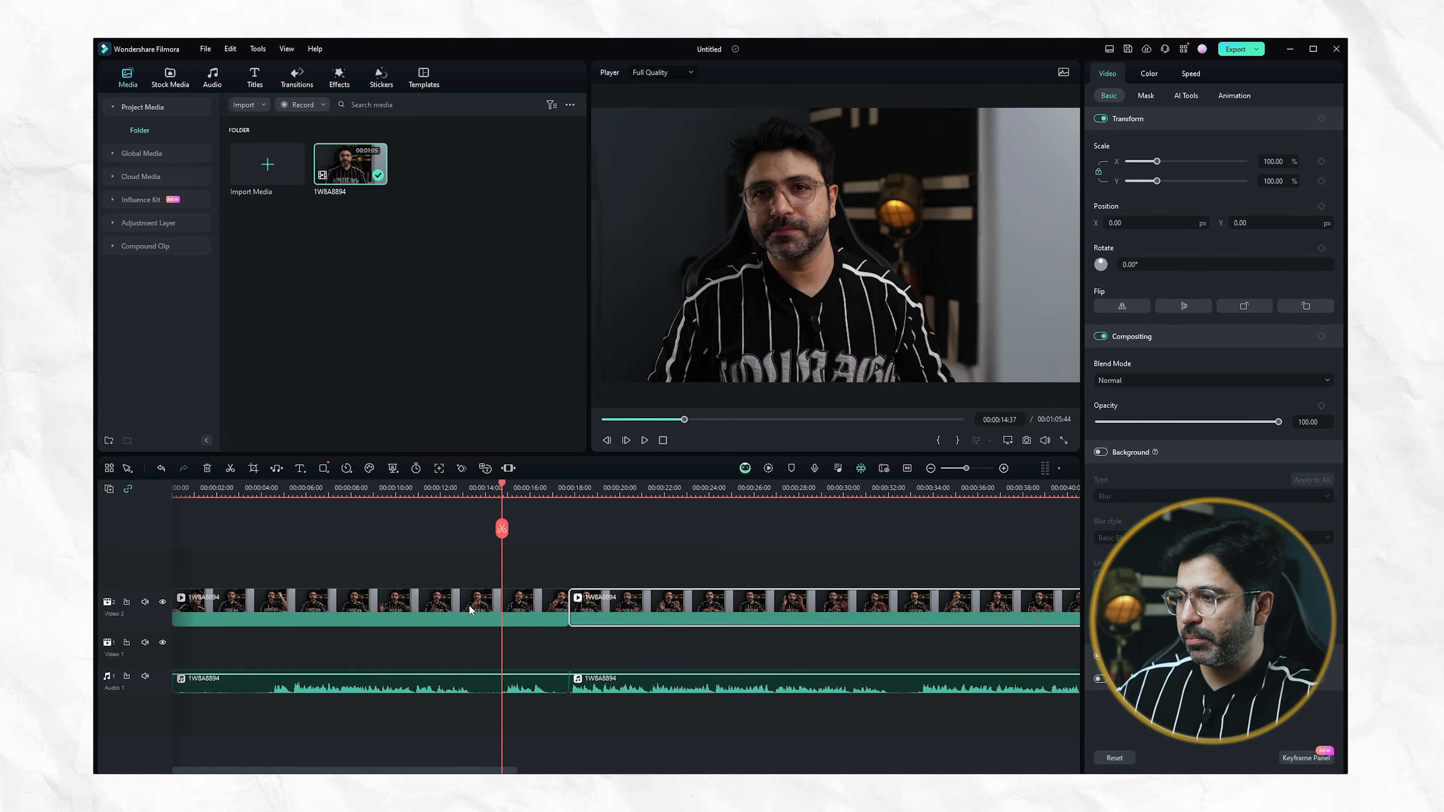
Delete the video and audio segments before the cut so the remaining footage starts at the beginning of the timeline
left_click(531, 605)
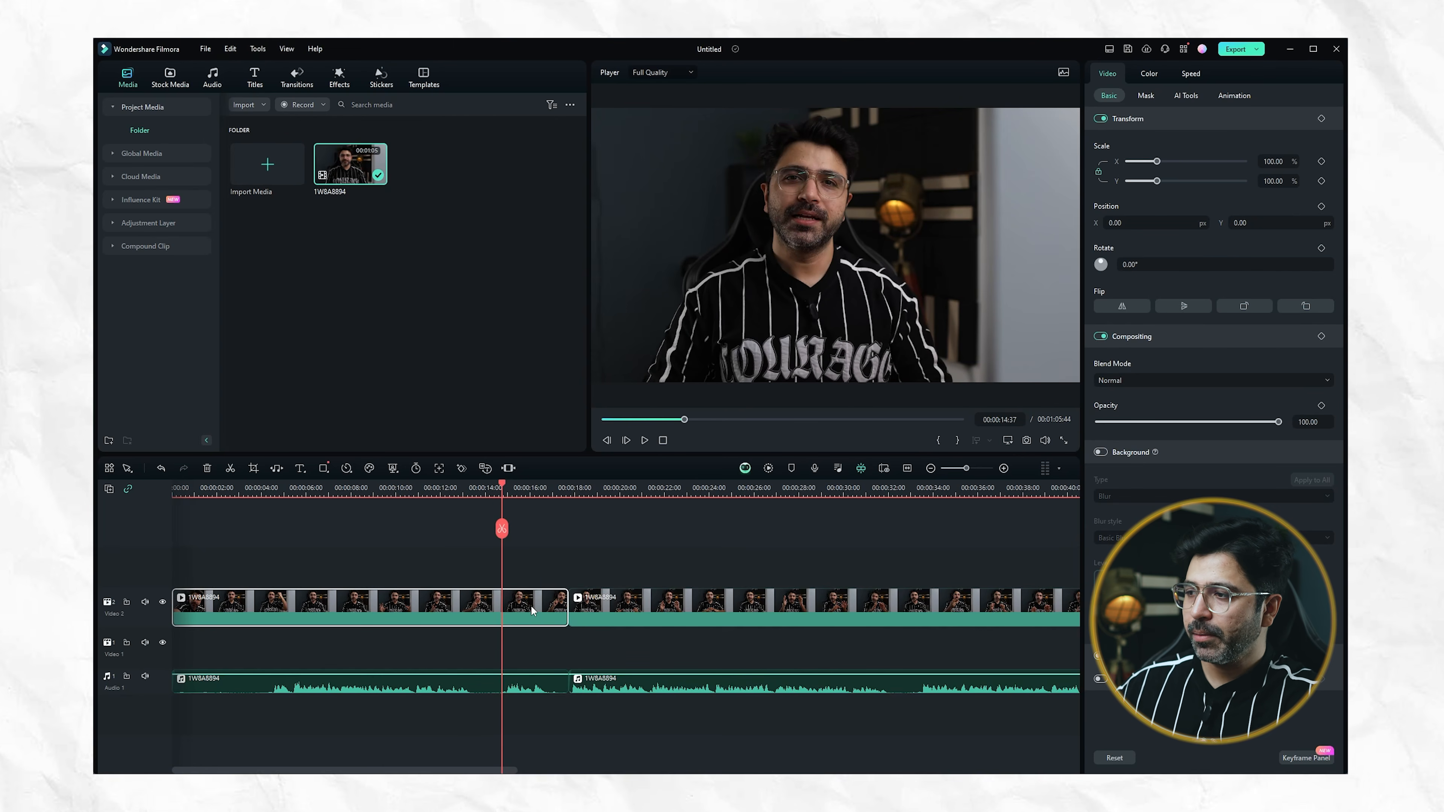
key("Delete")
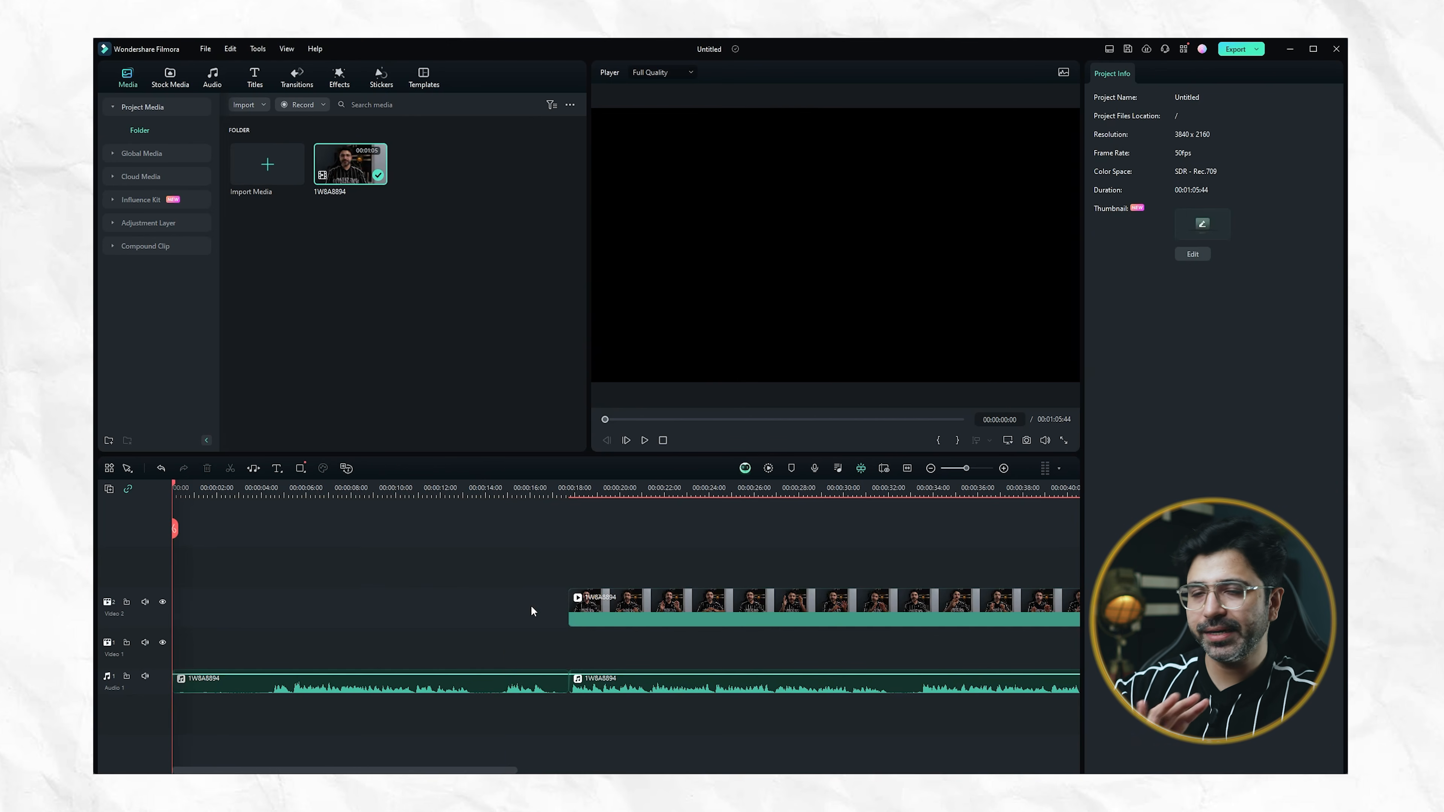
left_click(466, 689)
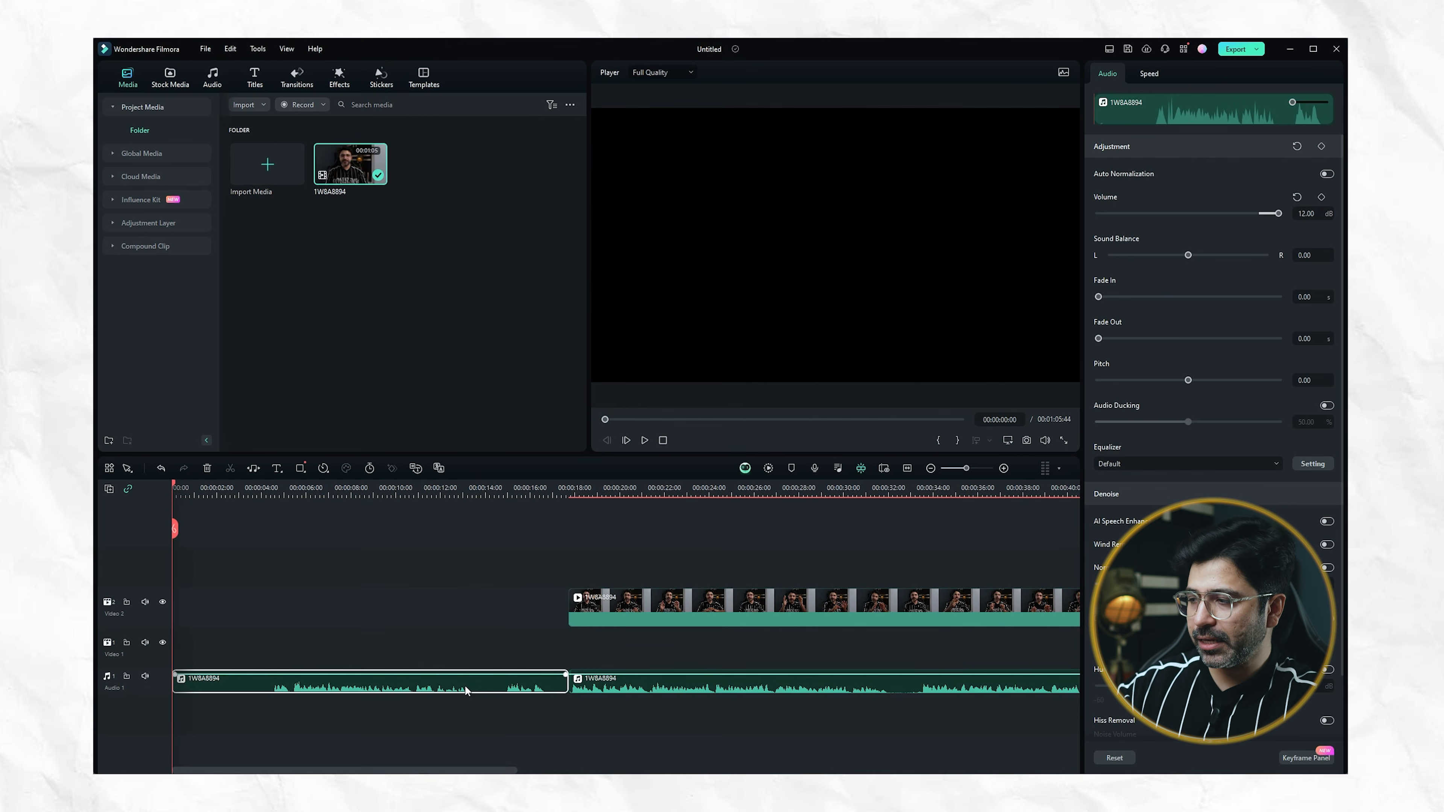
key("Delete")
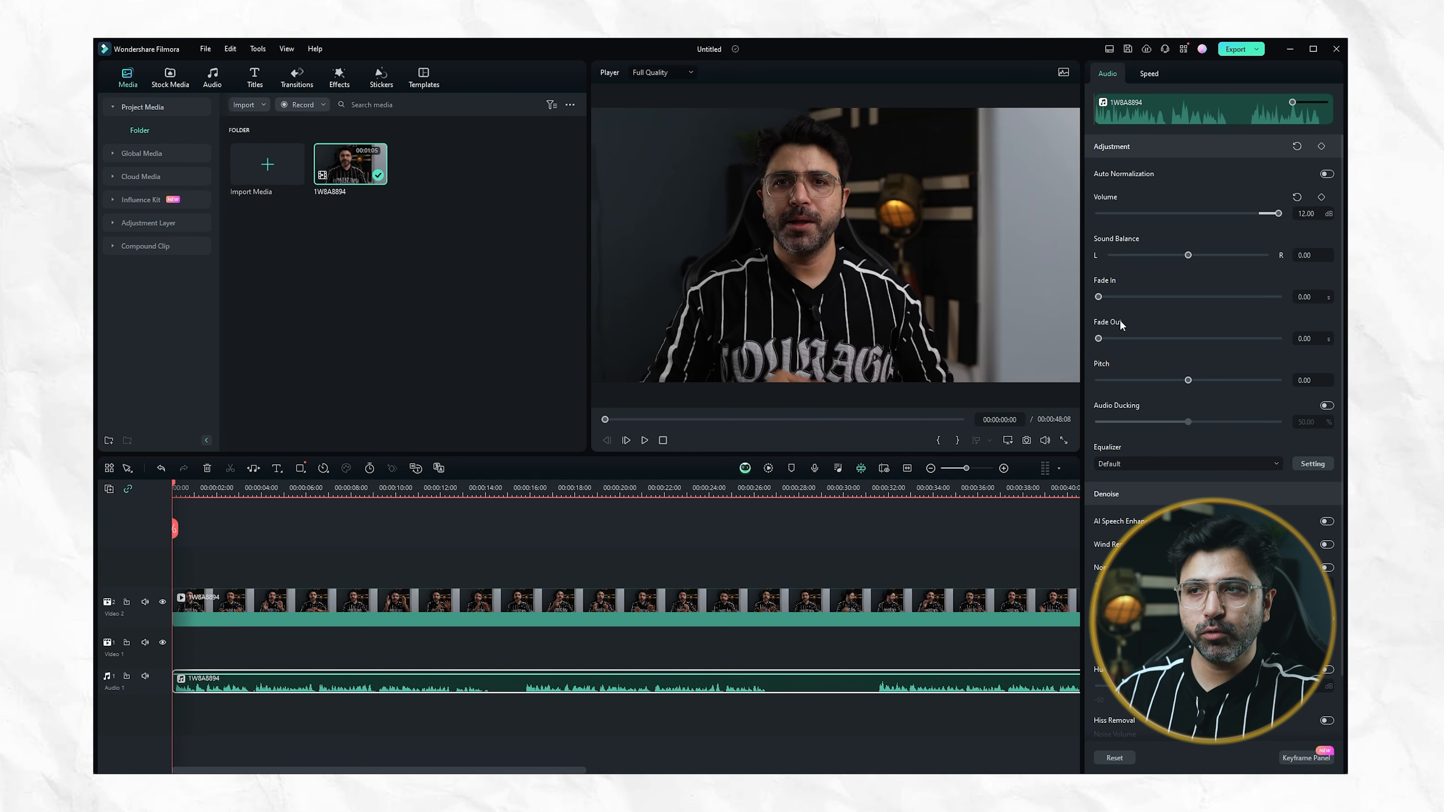
Try a 7.59-second fade-in on the audio, listen to it from the start, and reset the fade-in to 0
left_click_drag(1101, 299, 1129, 304)
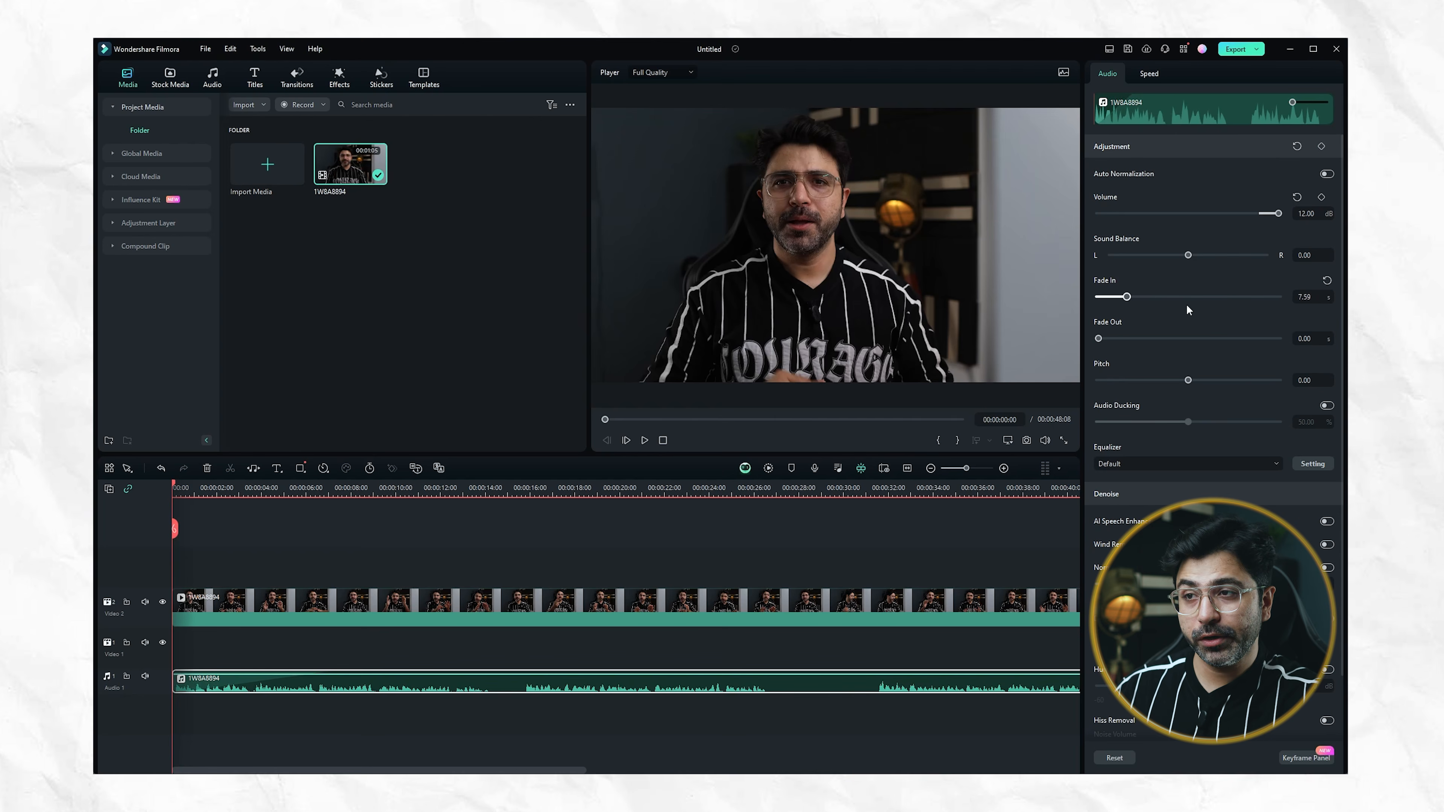
key("space")
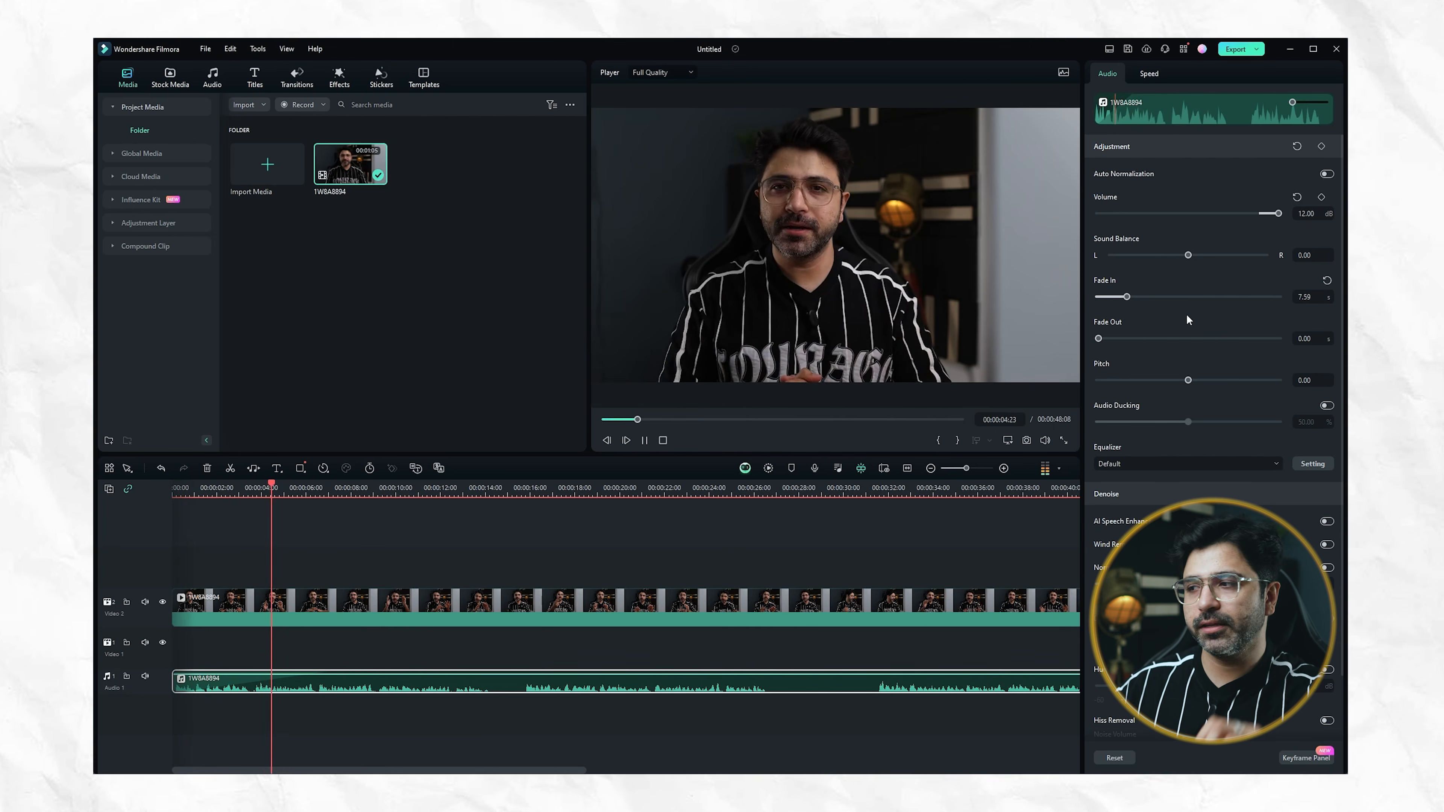
key("space")
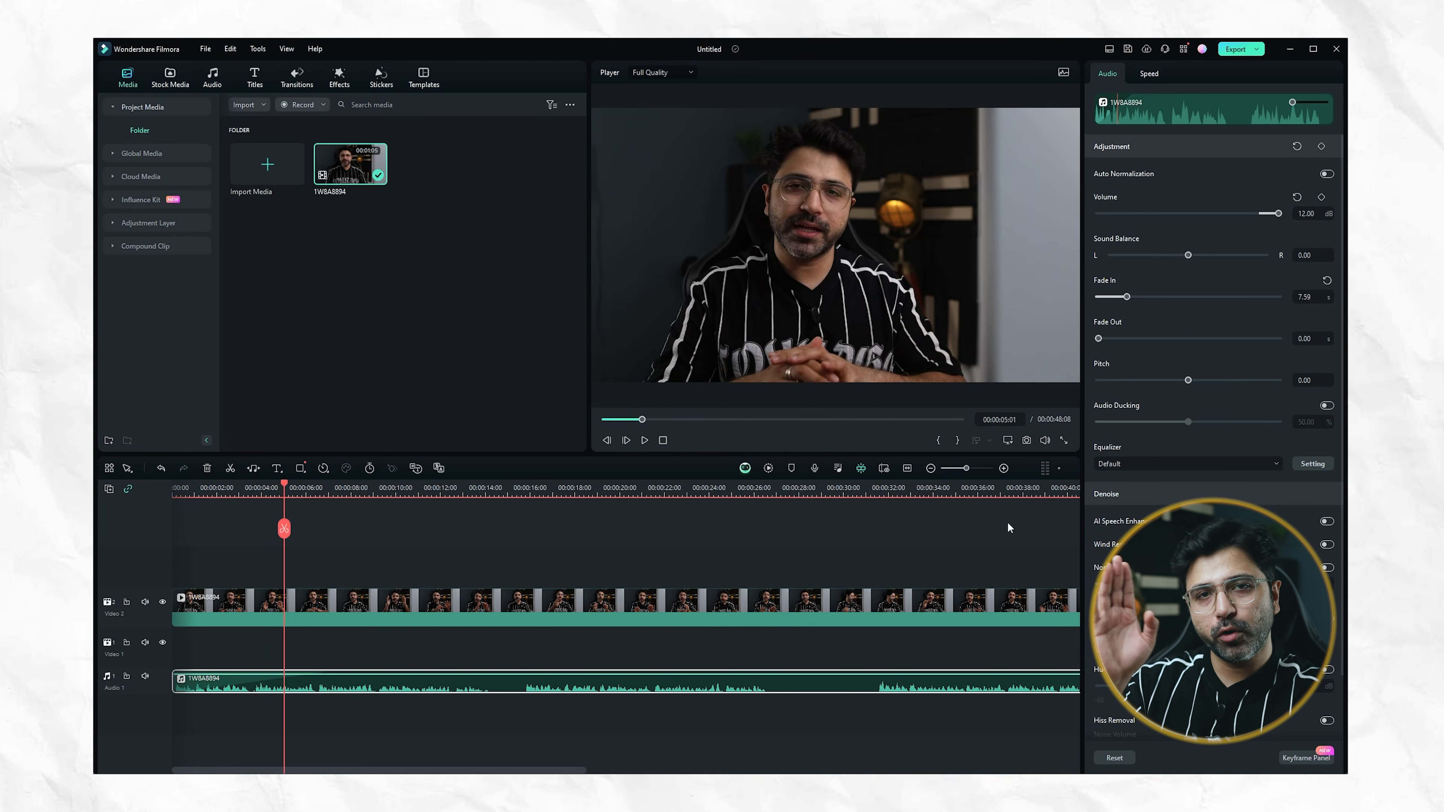
left_click_drag(1126, 296, 1098, 296)
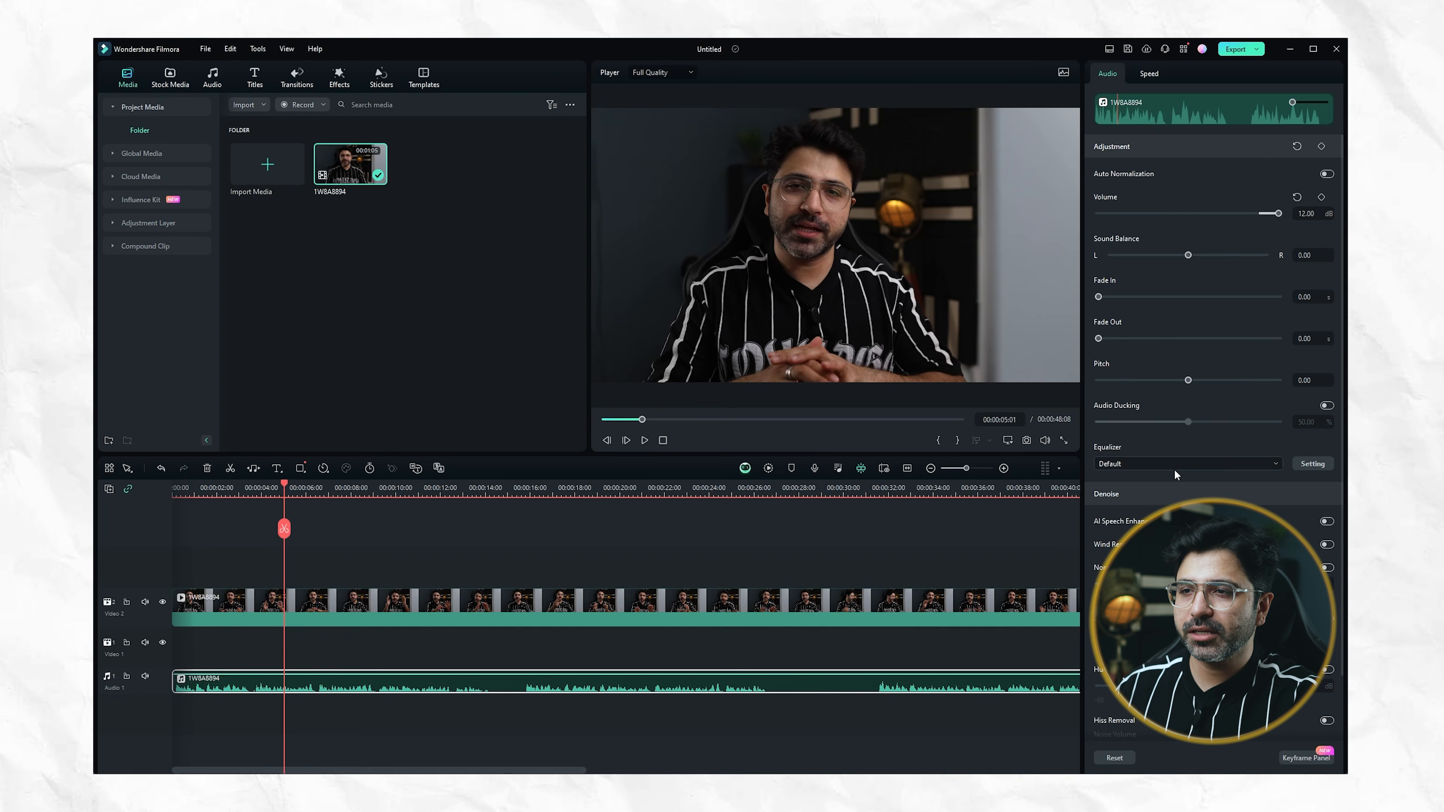
Look through the audio's equalizer presets and denoise options, leaving the equalizer at Default
left_click(1220, 465)
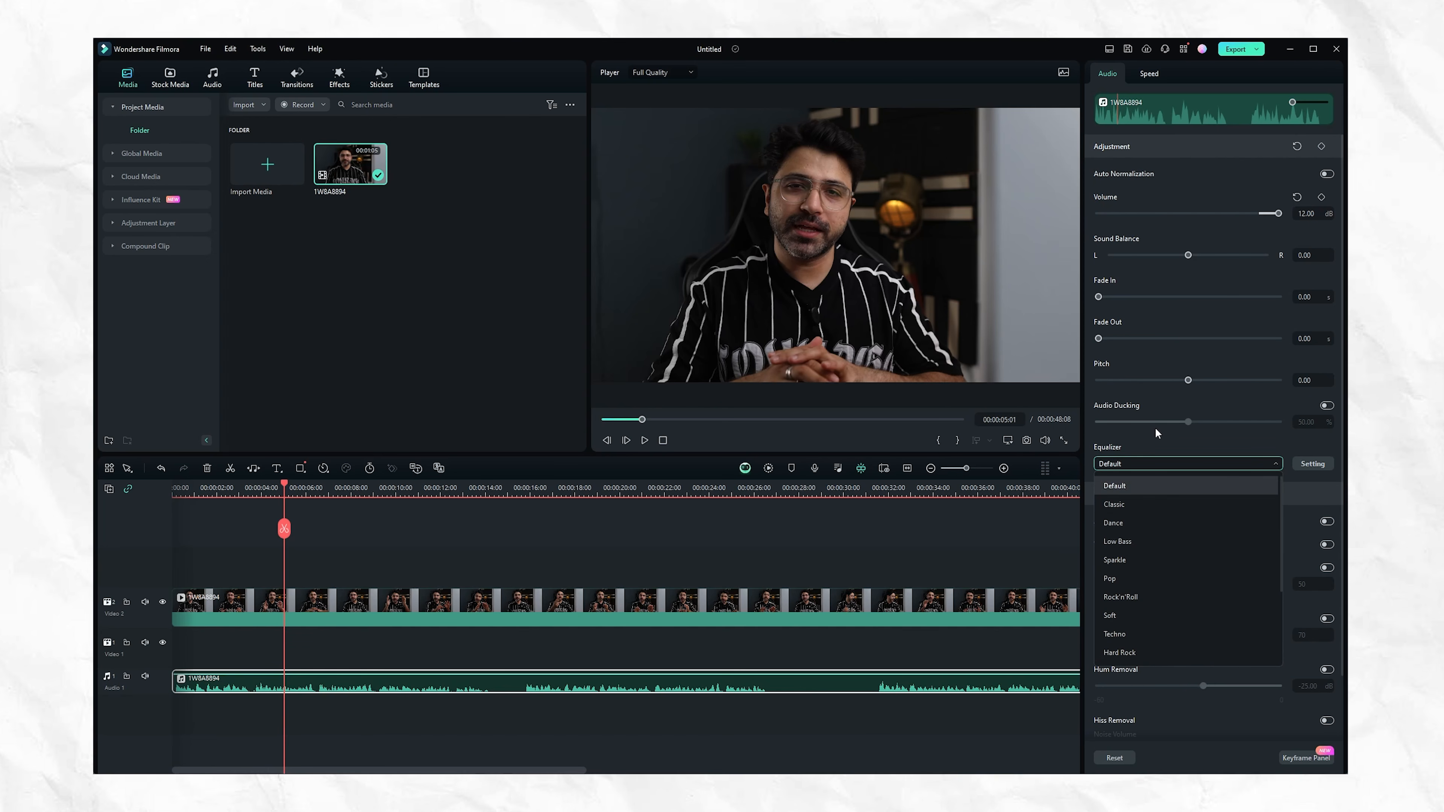
left_click(1157, 439)
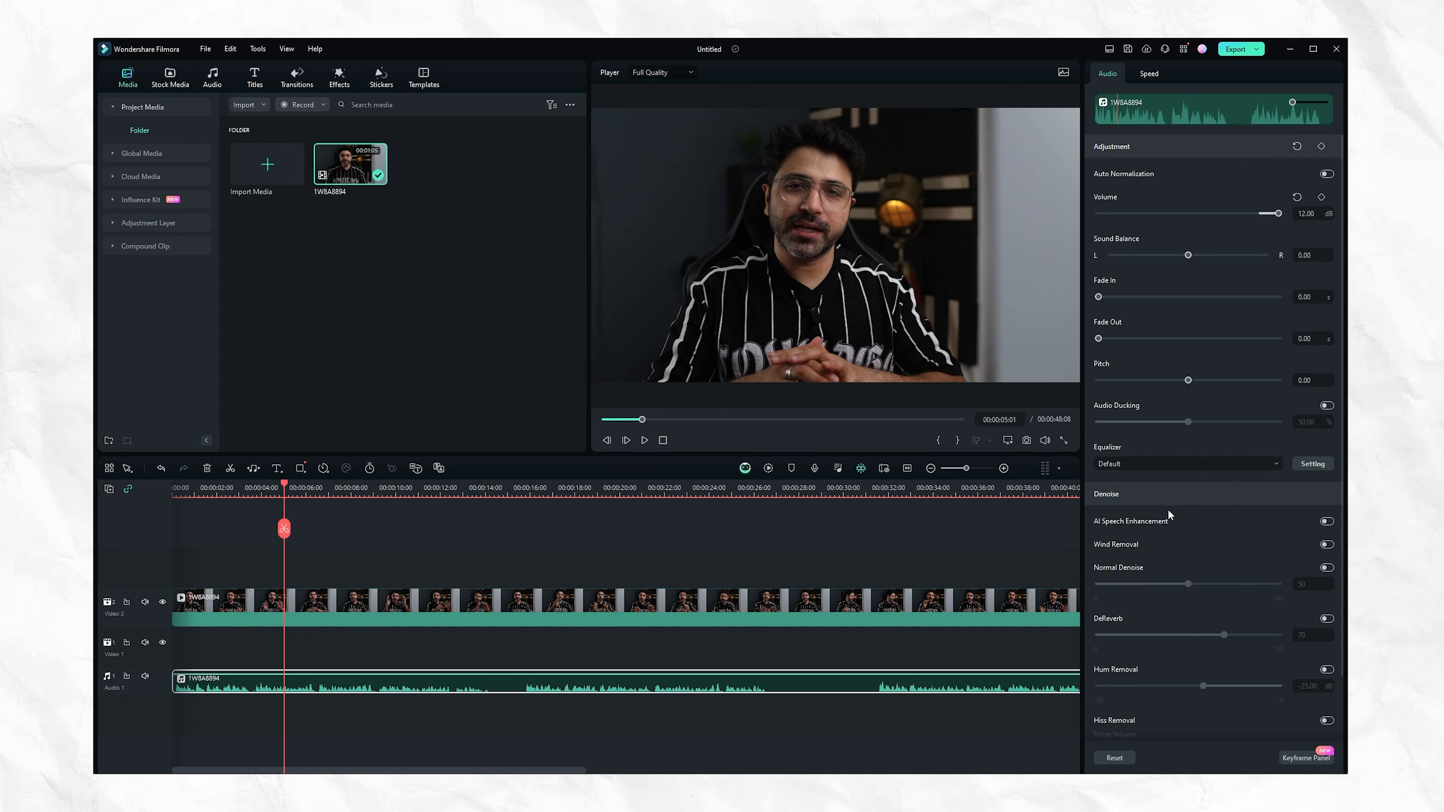
scroll(1169, 509, "down", 1)
scroll(1123, 458, "up", 1)
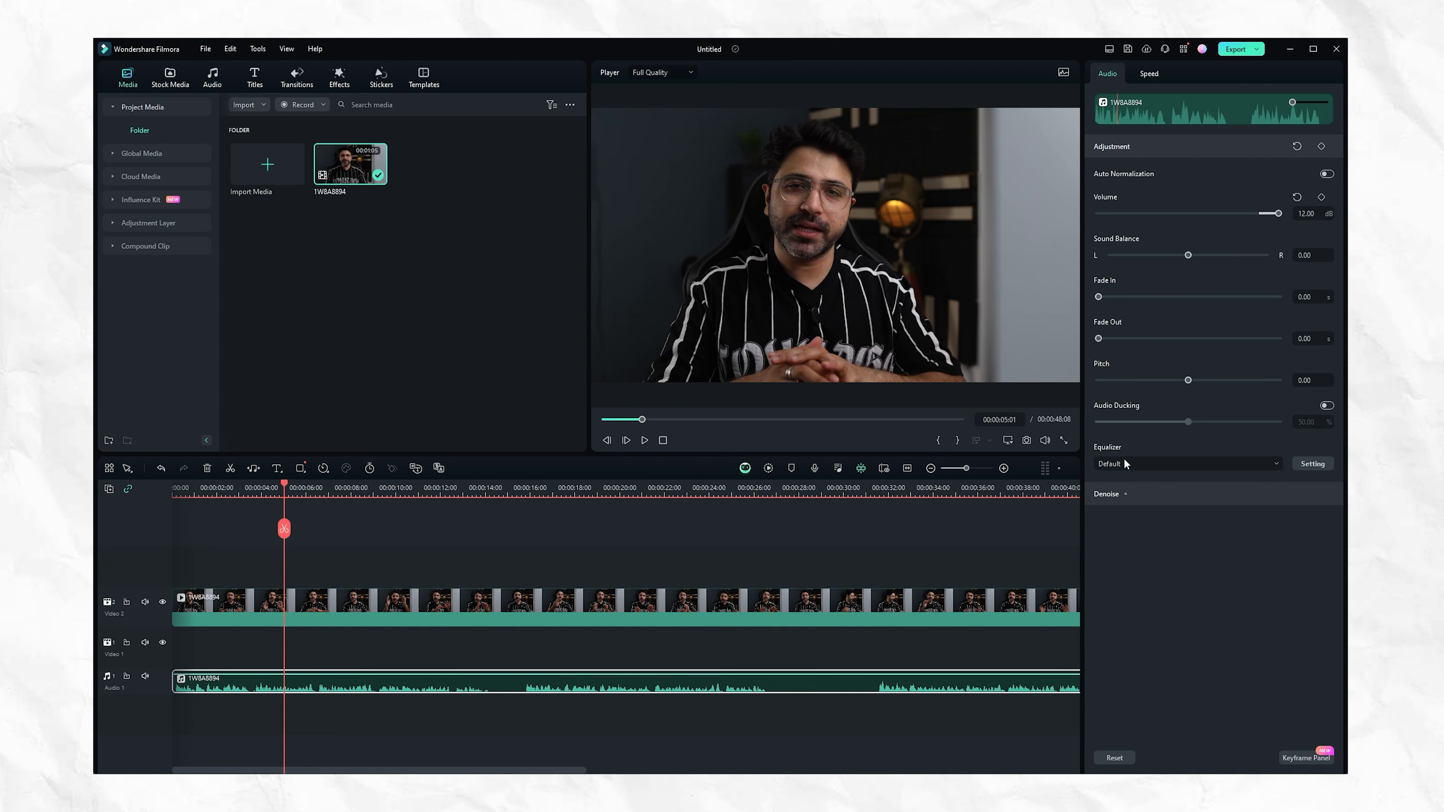
Try AI Speech Enhancement on the audio, listen to the first few seconds, and turn it off again
scroll(1196, 521, "down", 1)
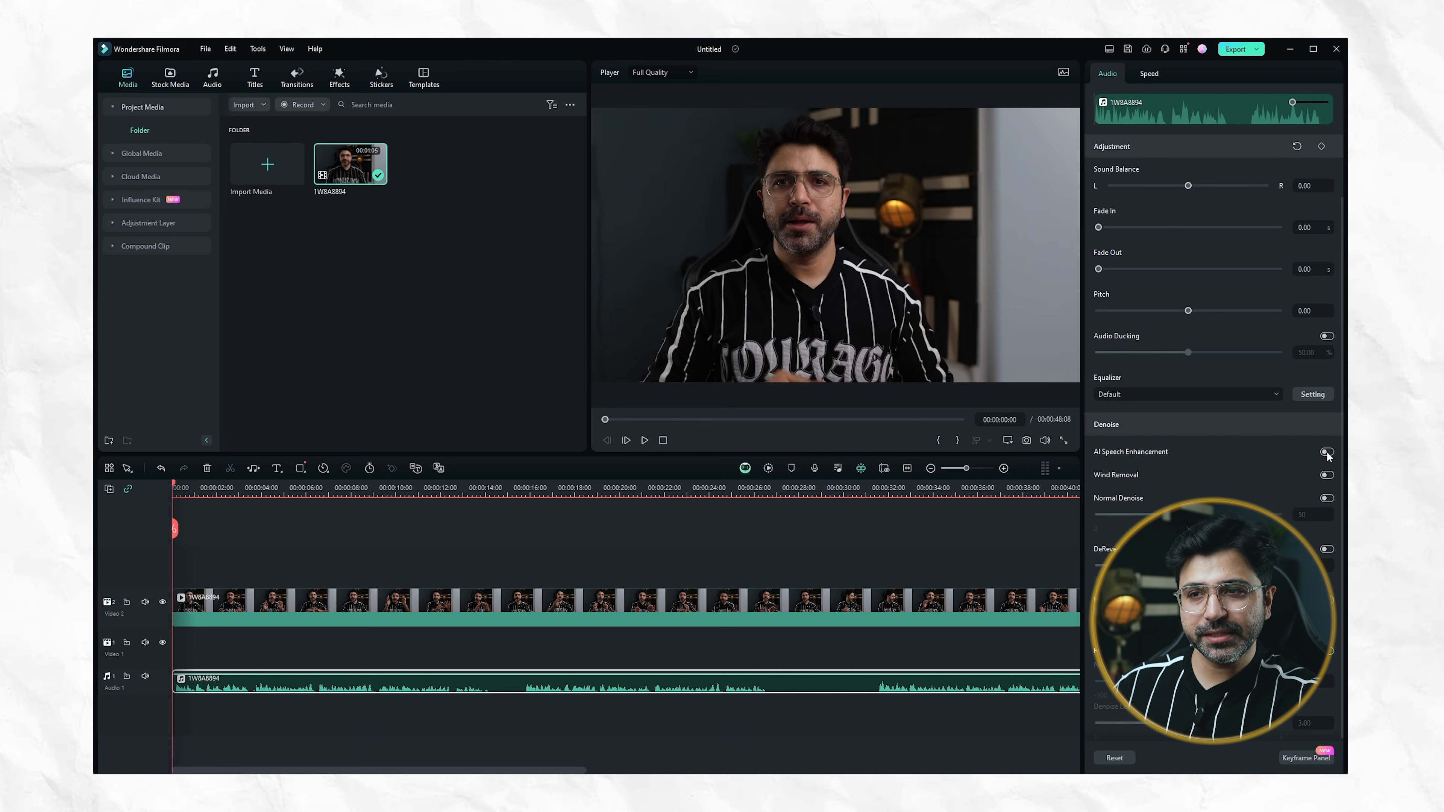
left_click(1326, 452)
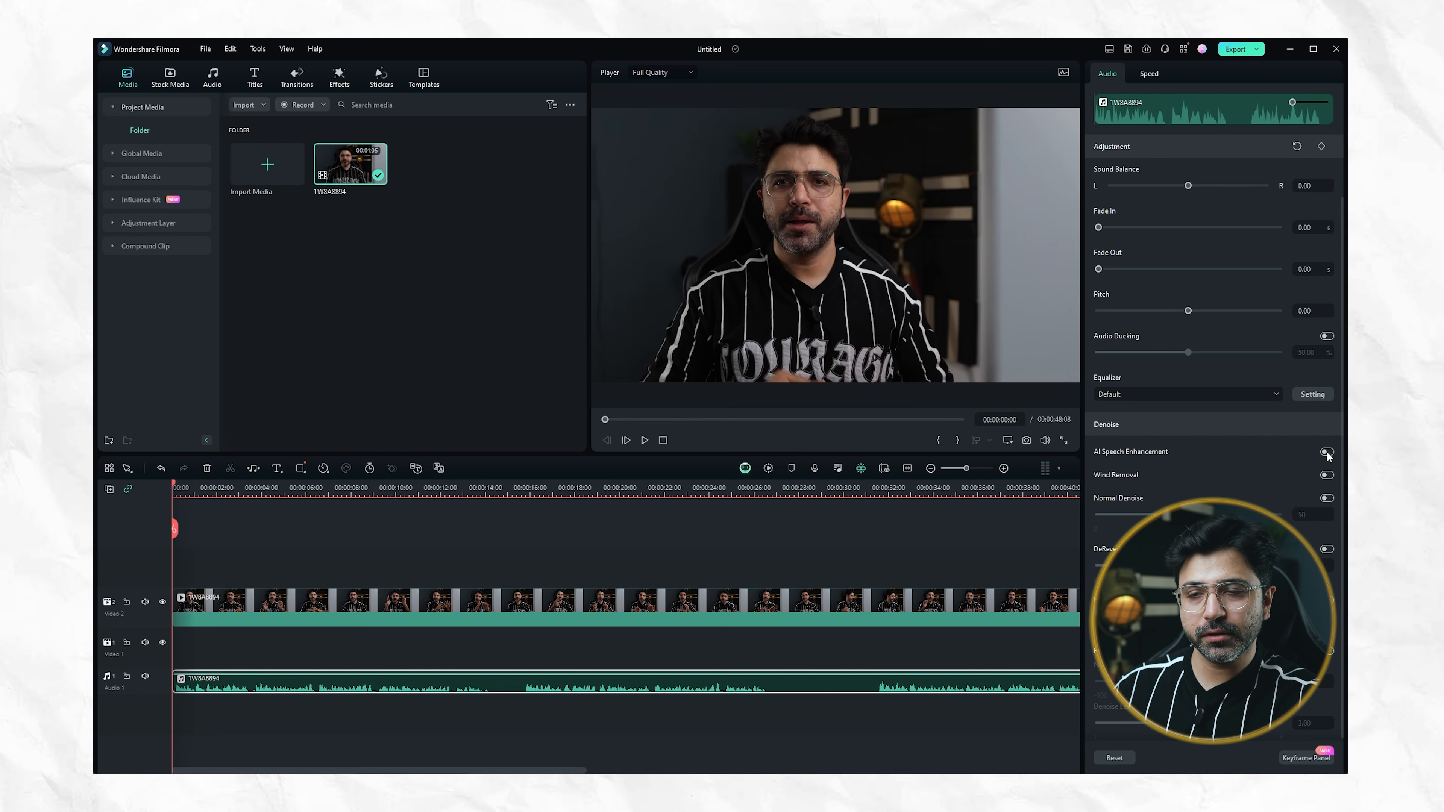
key("space")
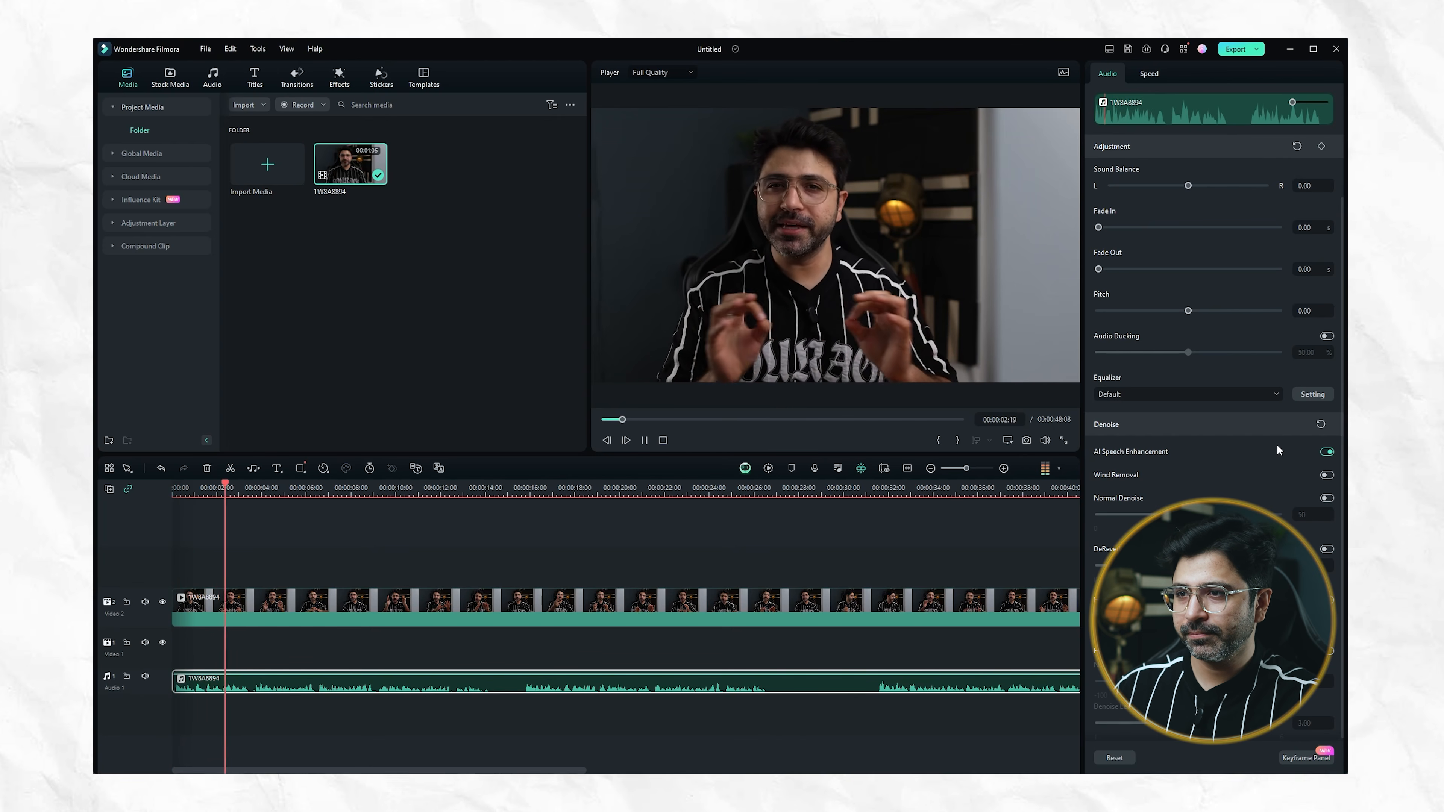
key("space")
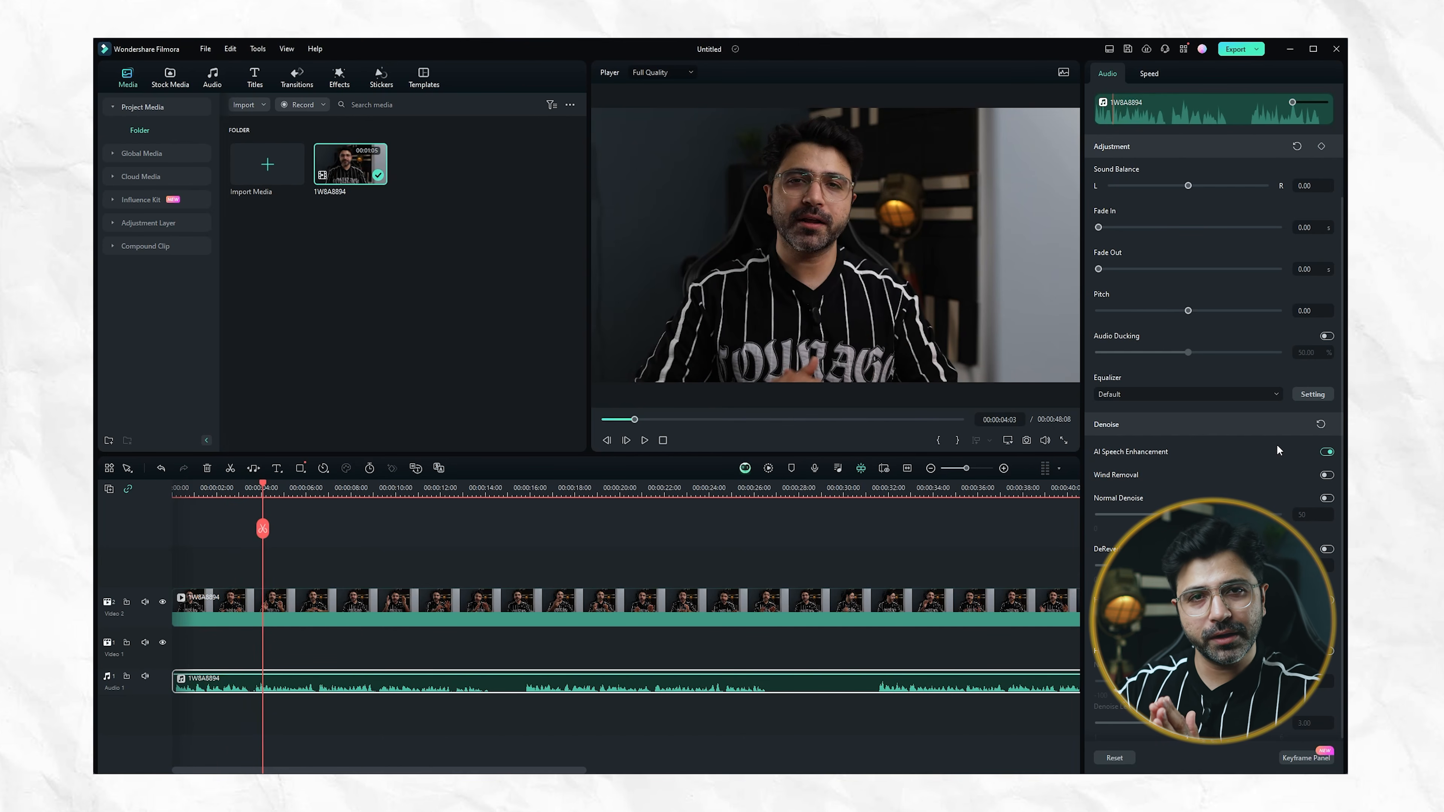
left_click(1327, 451)
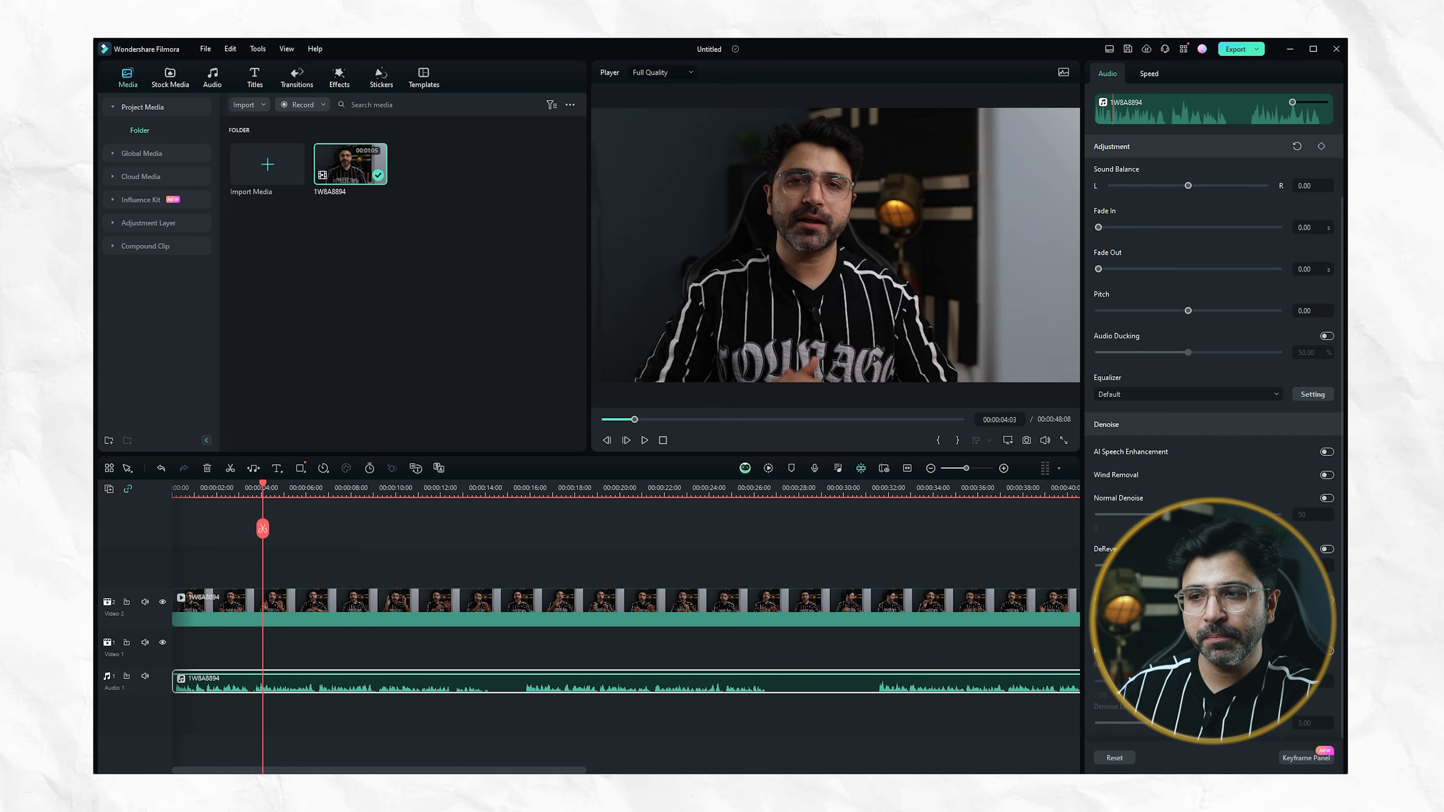
Review the remaining denoise options and the audio clip's uniform speed settings
scroll(1100, 553, "down", 1)
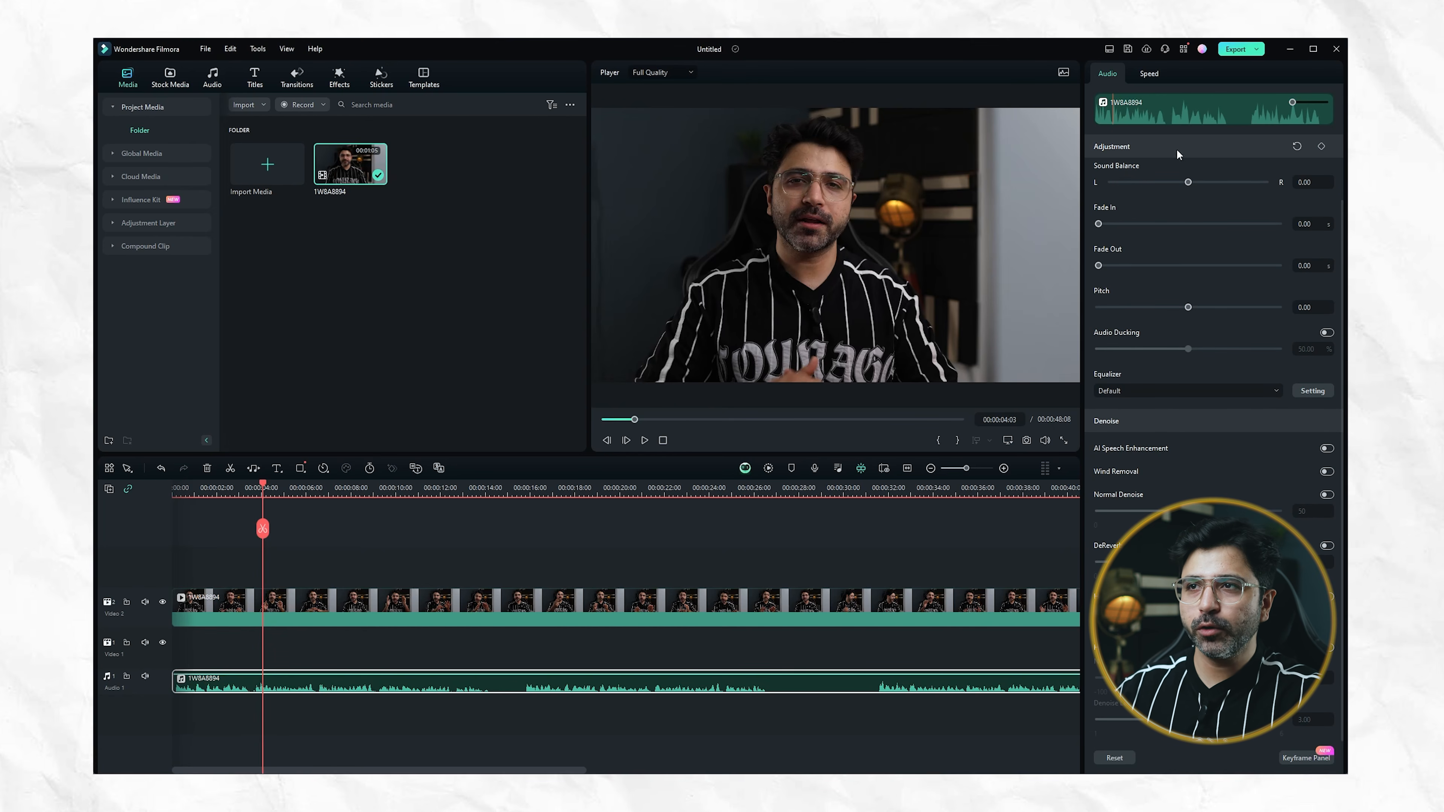
left_click(1147, 74)
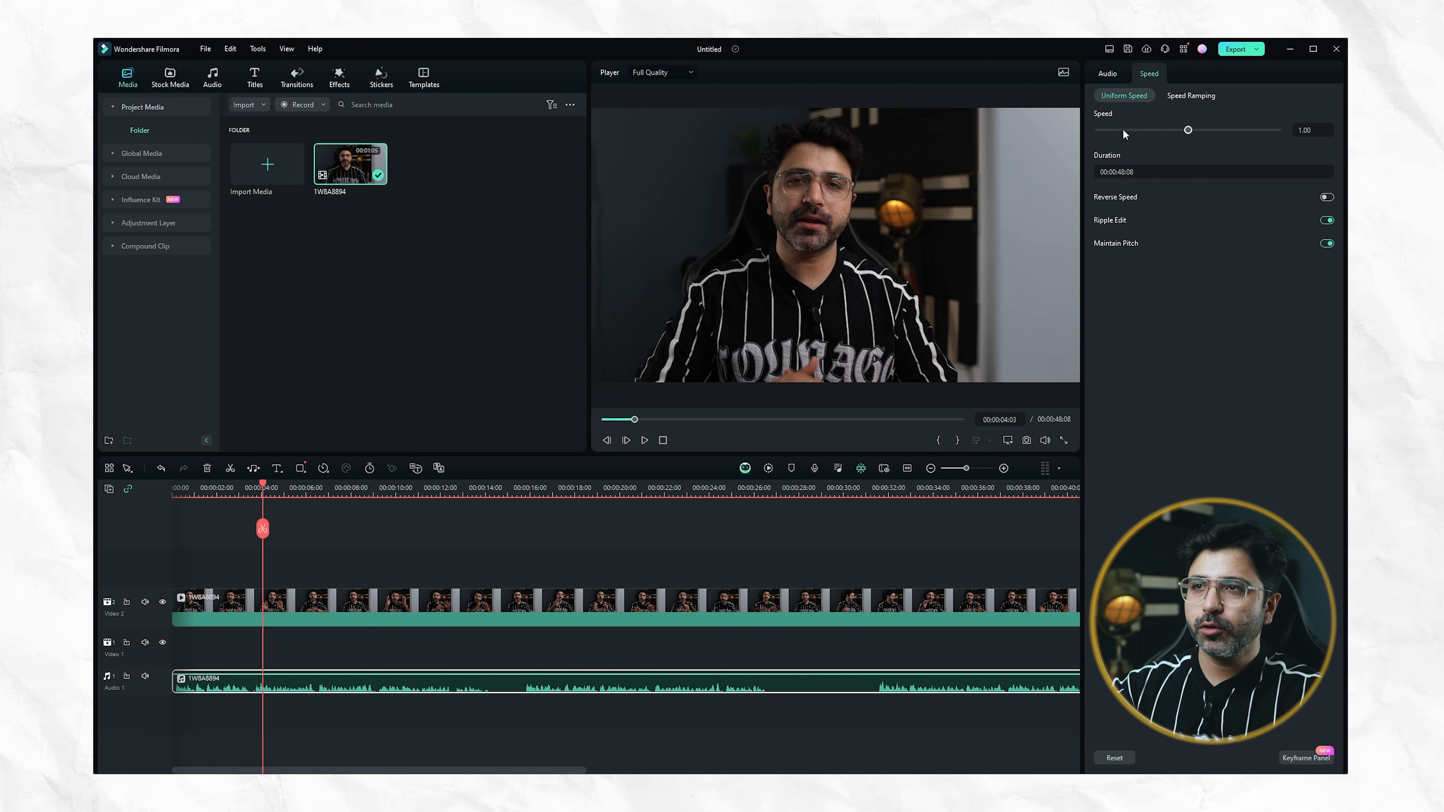
left_click(1111, 73)
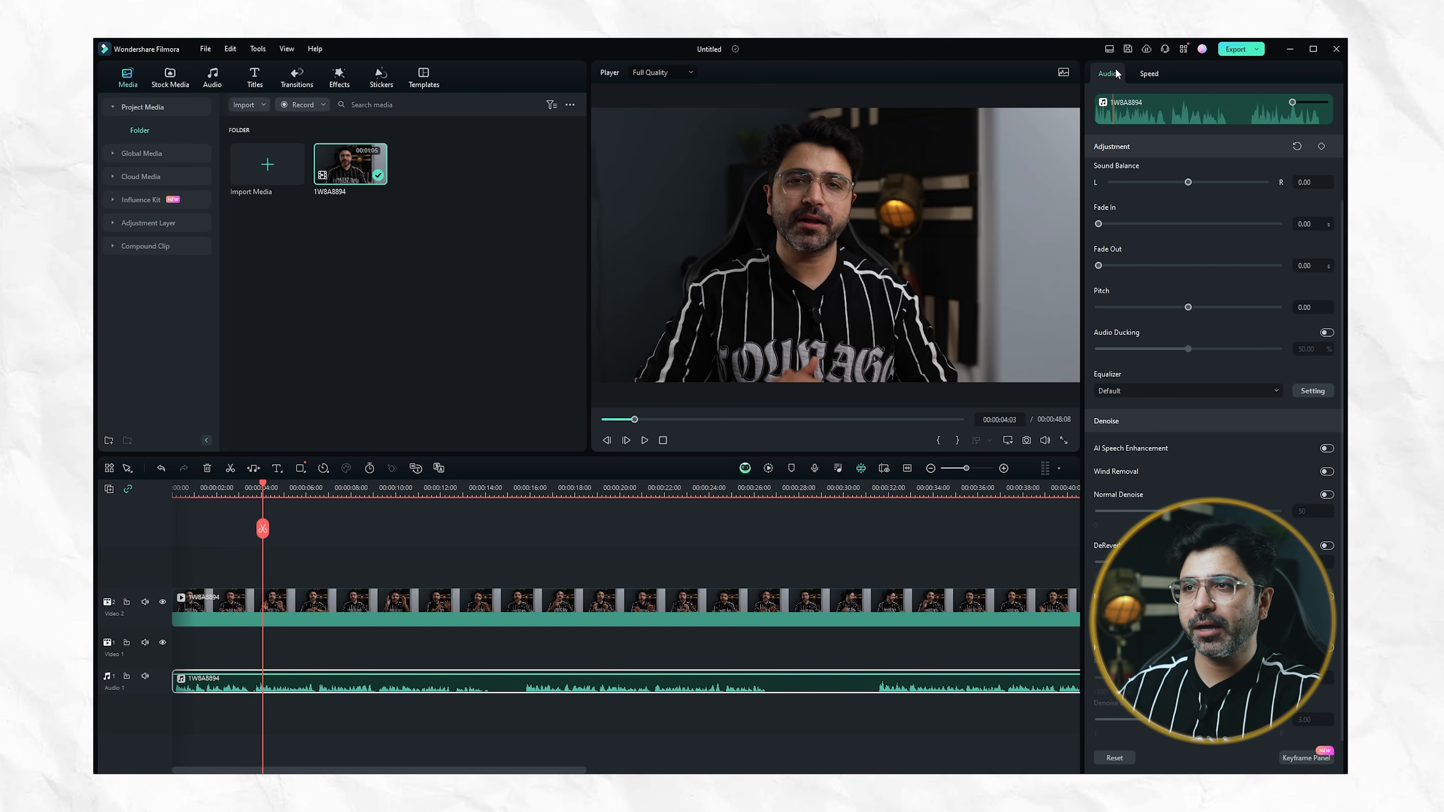
Try scaling the video clip to 122.61%, and undo the scaling
left_click(783, 603)
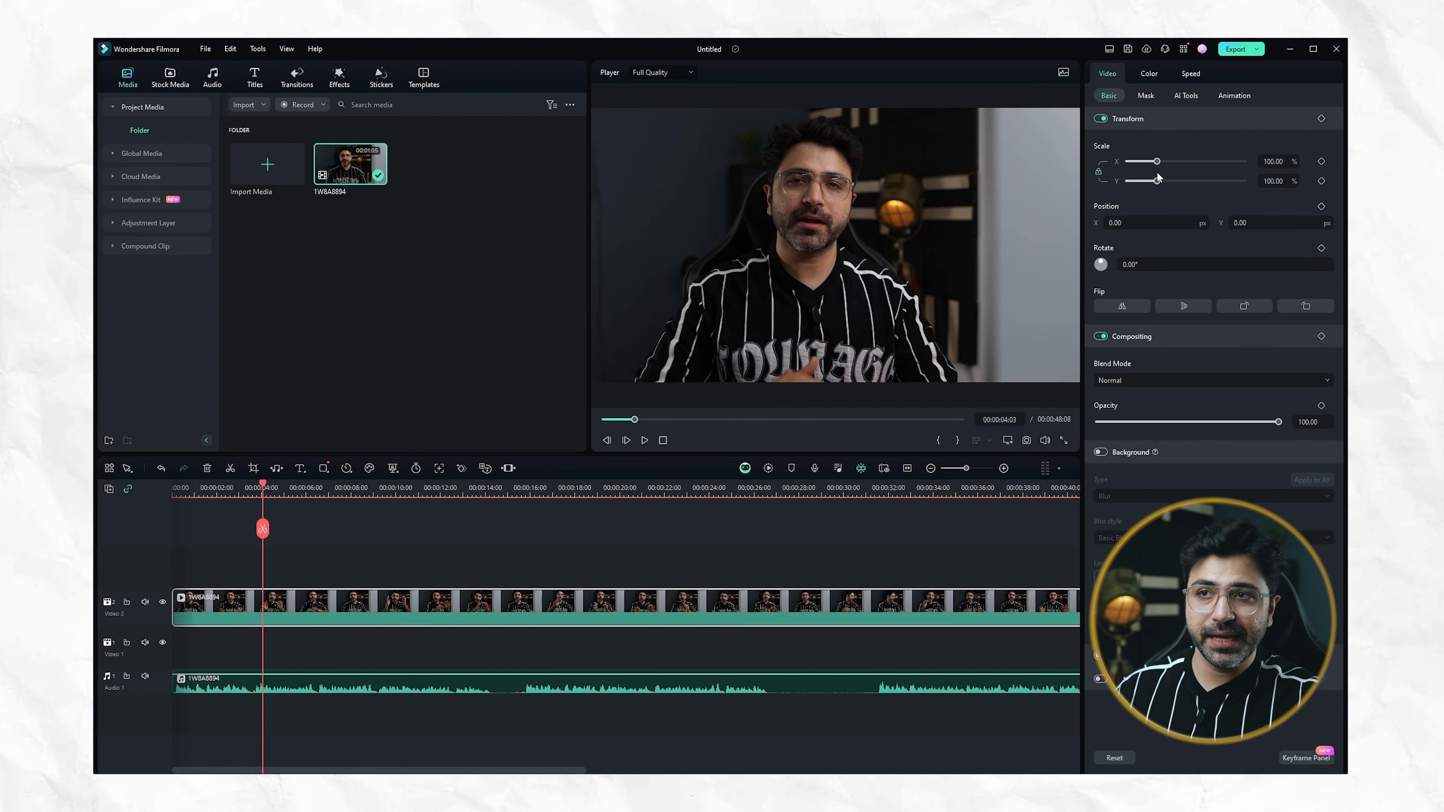
left_click_drag(1156, 164, 1163, 168)
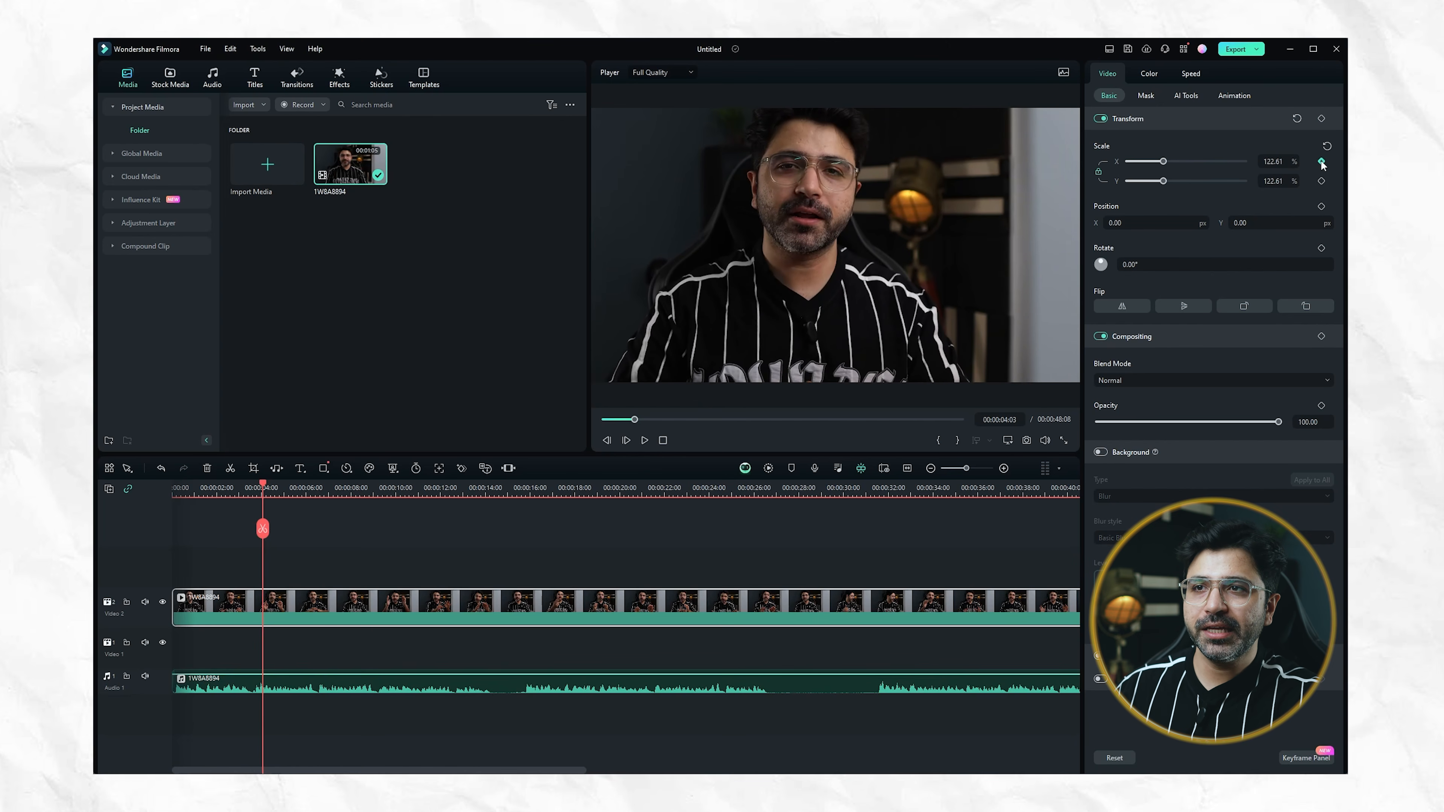
key("ctrl+z")
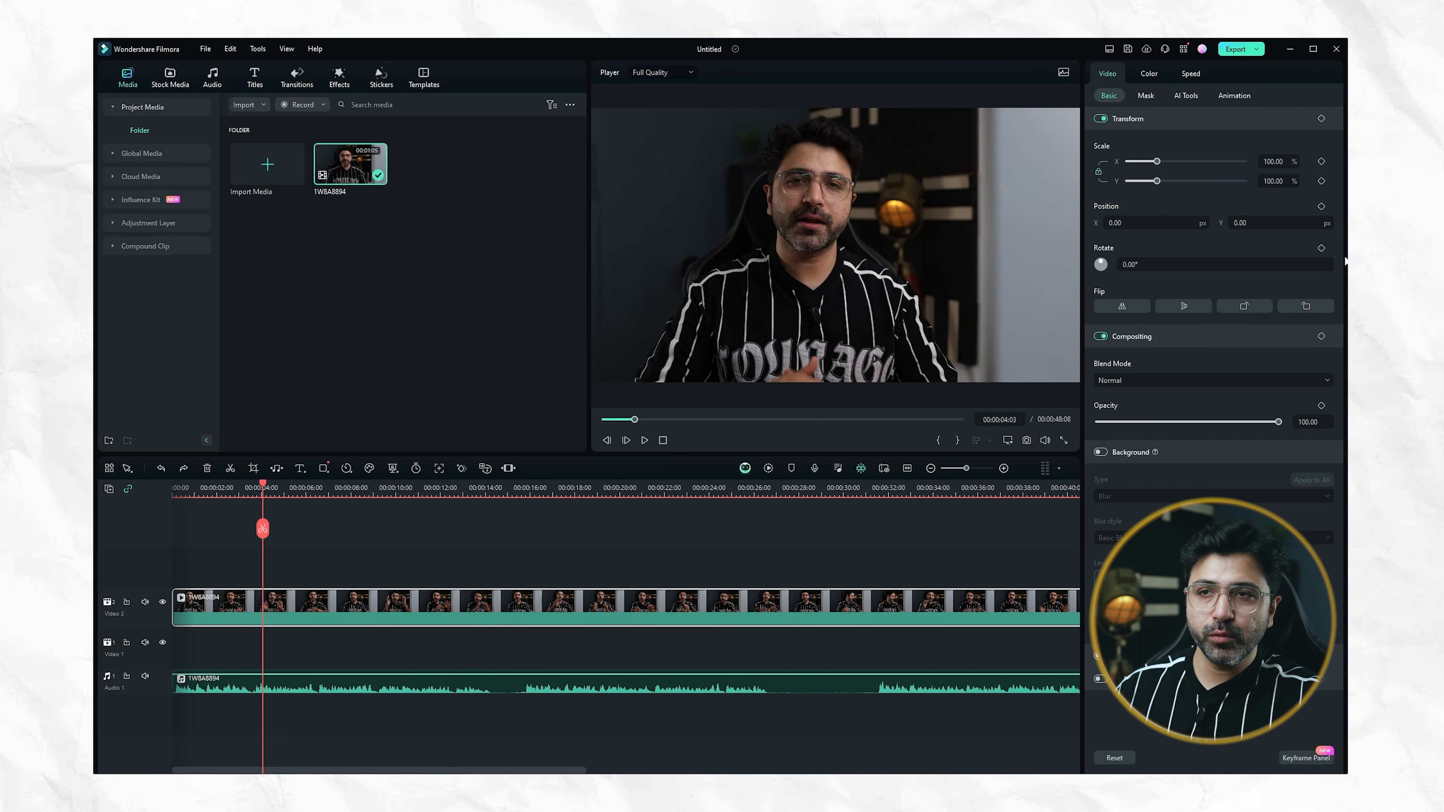
Set a 100% scale keyframe at the start of the video clip and scale it to 124.62% at 00:00:07:11
left_click(190, 488)
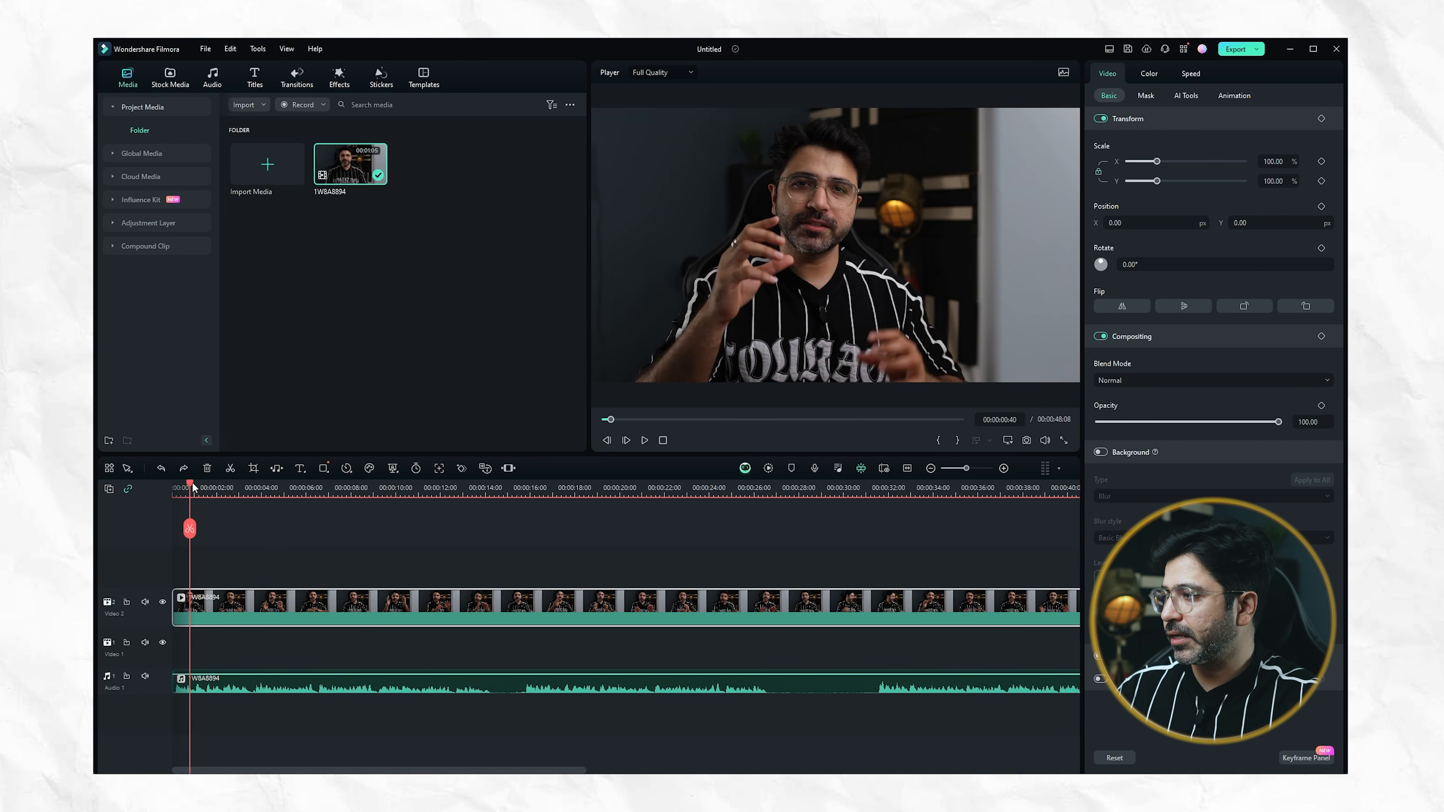
left_click_drag(192, 488, 169, 489)
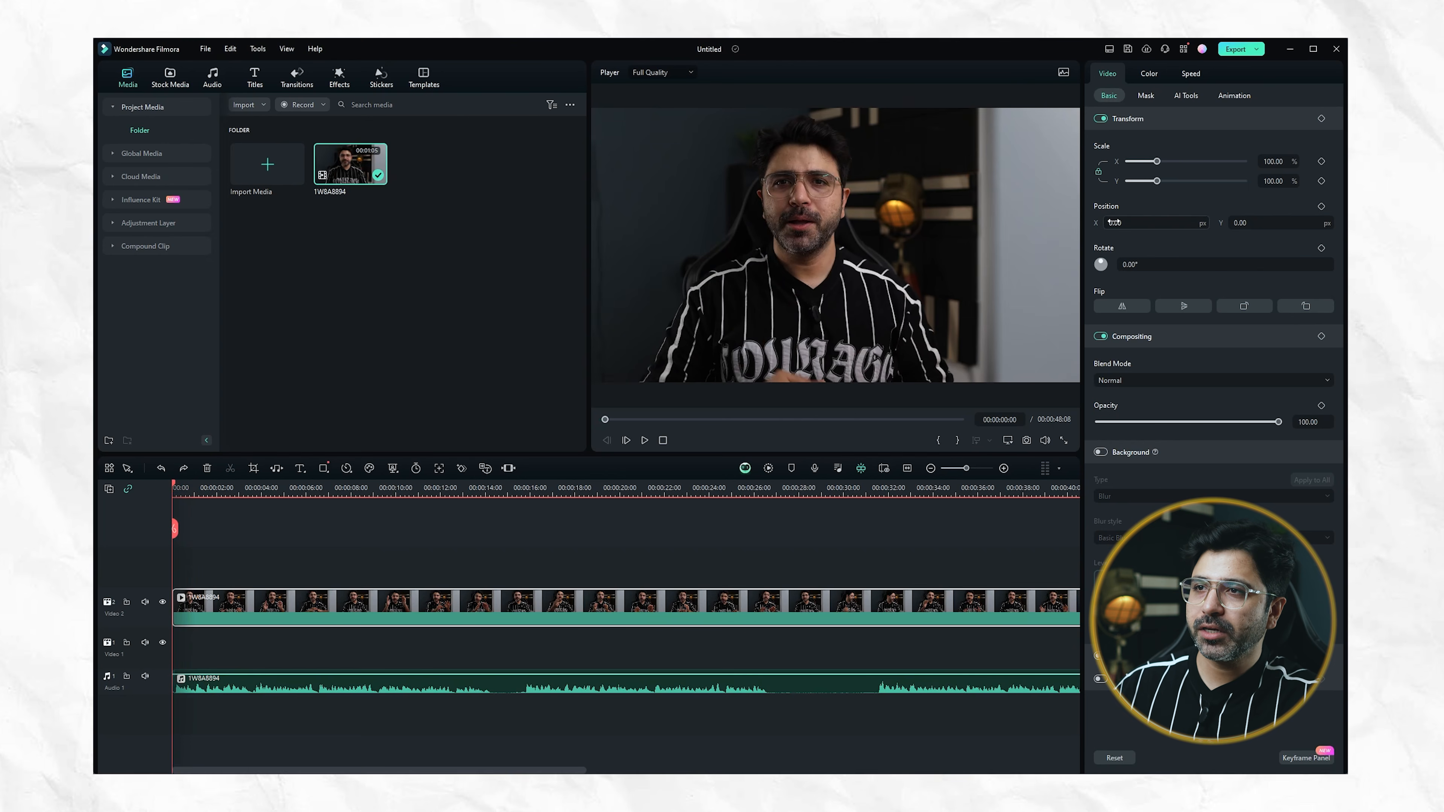
left_click(1321, 162)
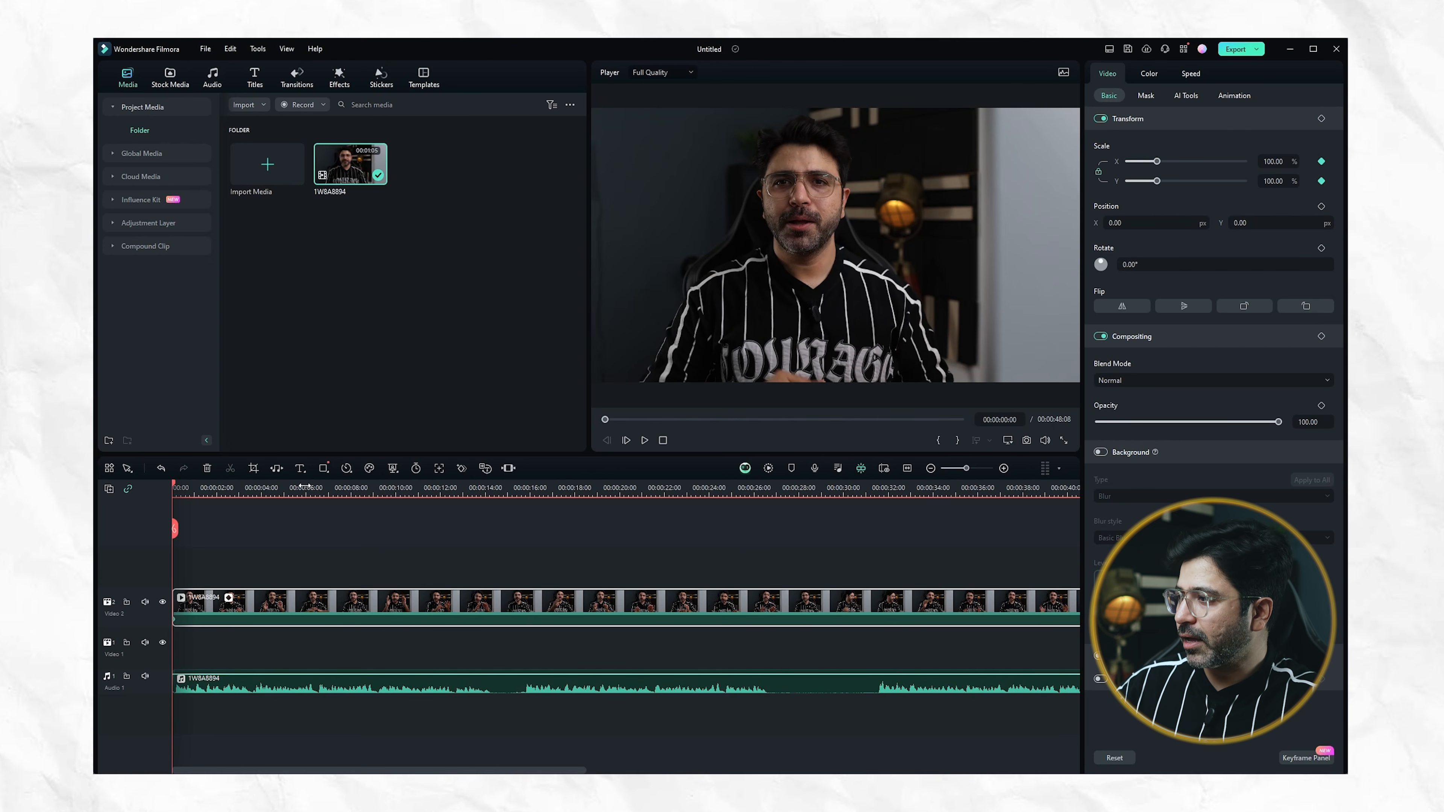
left_click(333, 487)
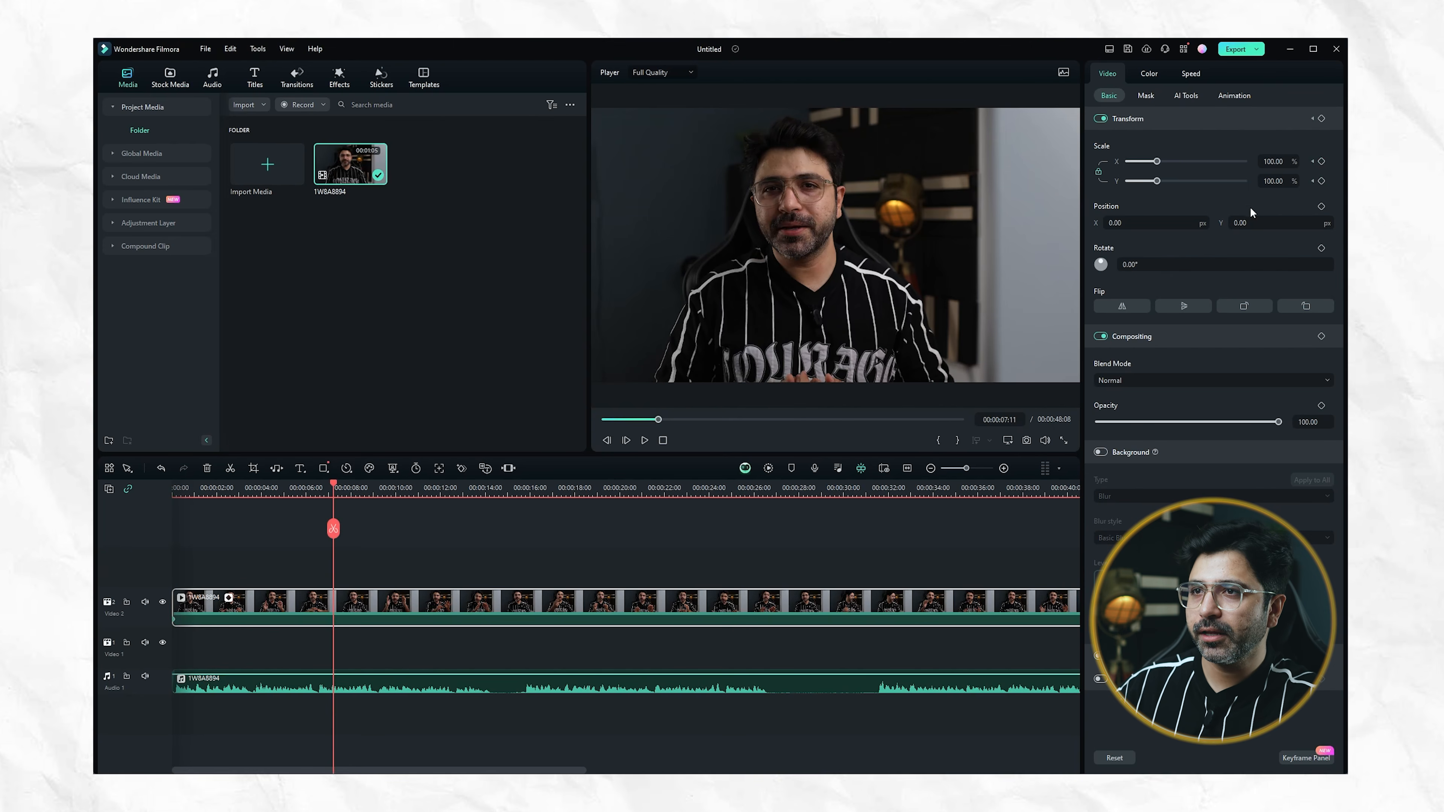
left_click_drag(1156, 161, 1163, 162)
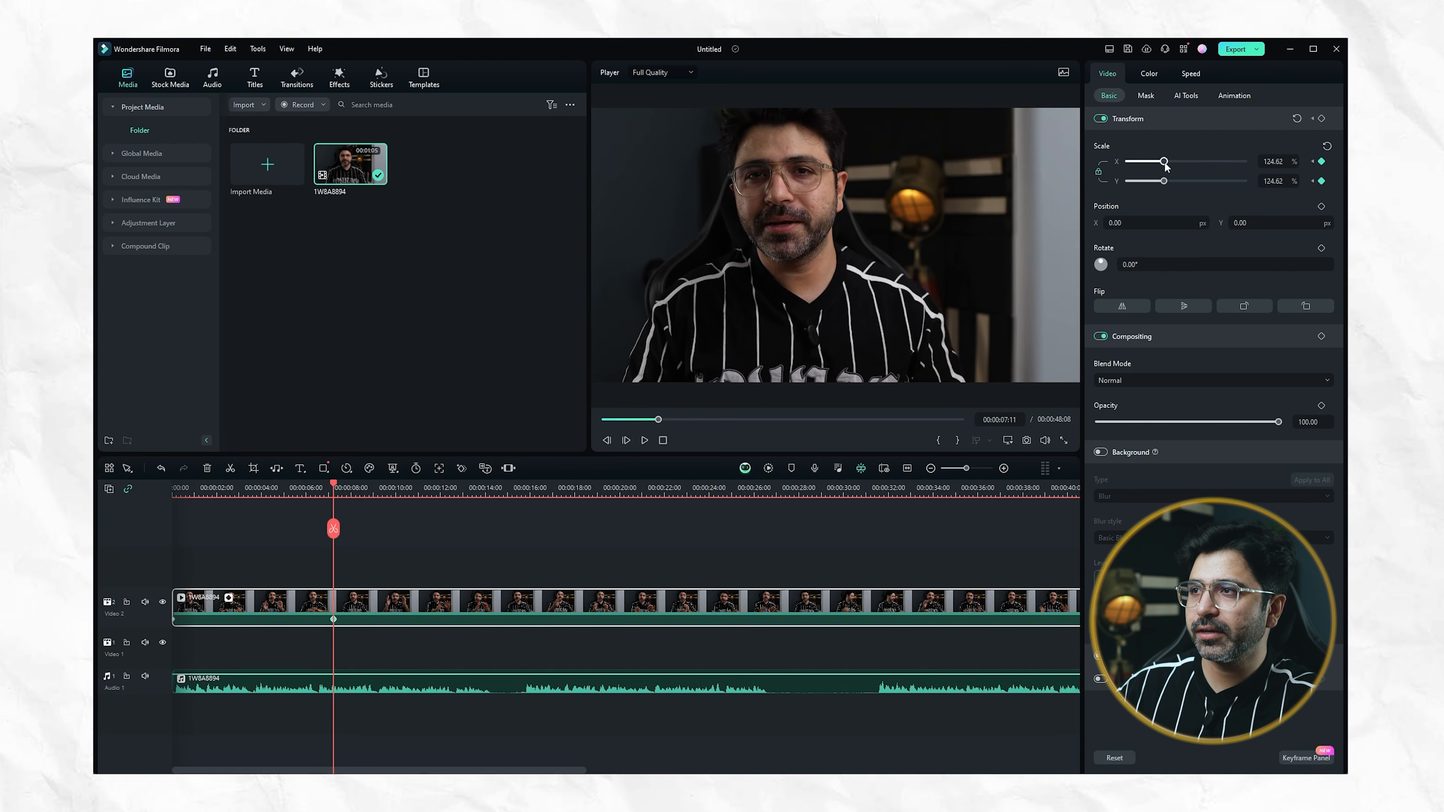
Preview the gradual zoom from the start of the clip, and remove both scale keyframes
left_click(177, 487)
key("space")
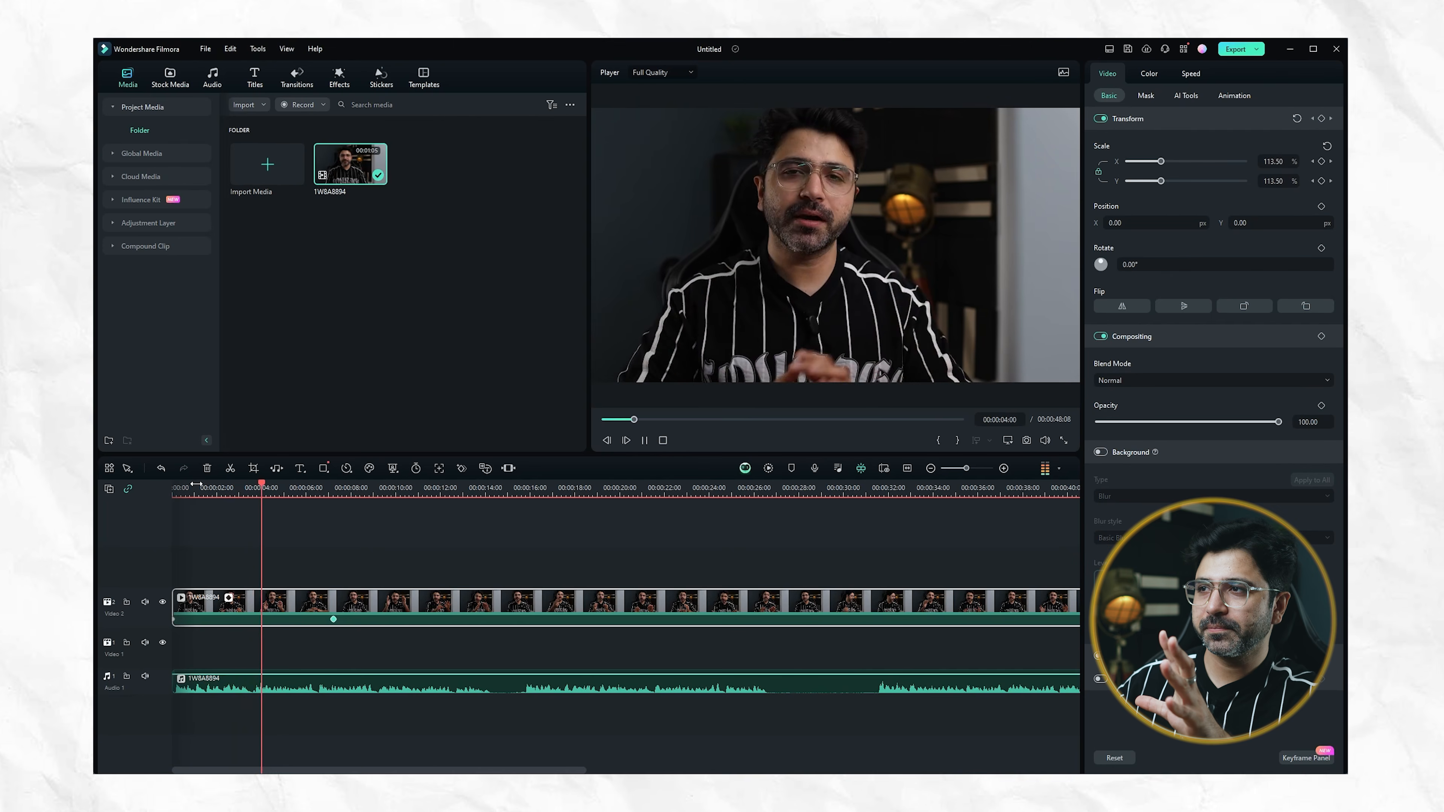
key("space")
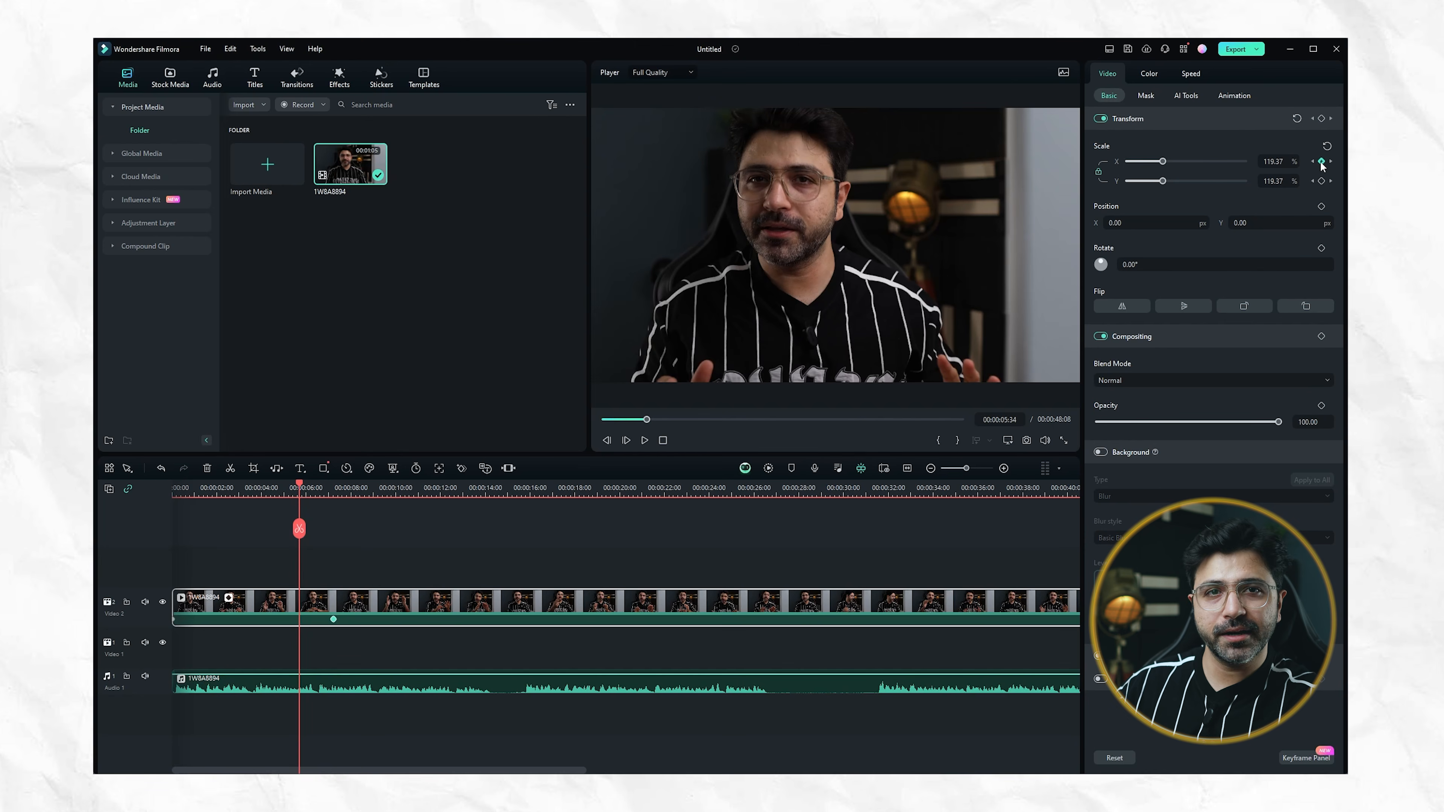
key("ctrl+z")
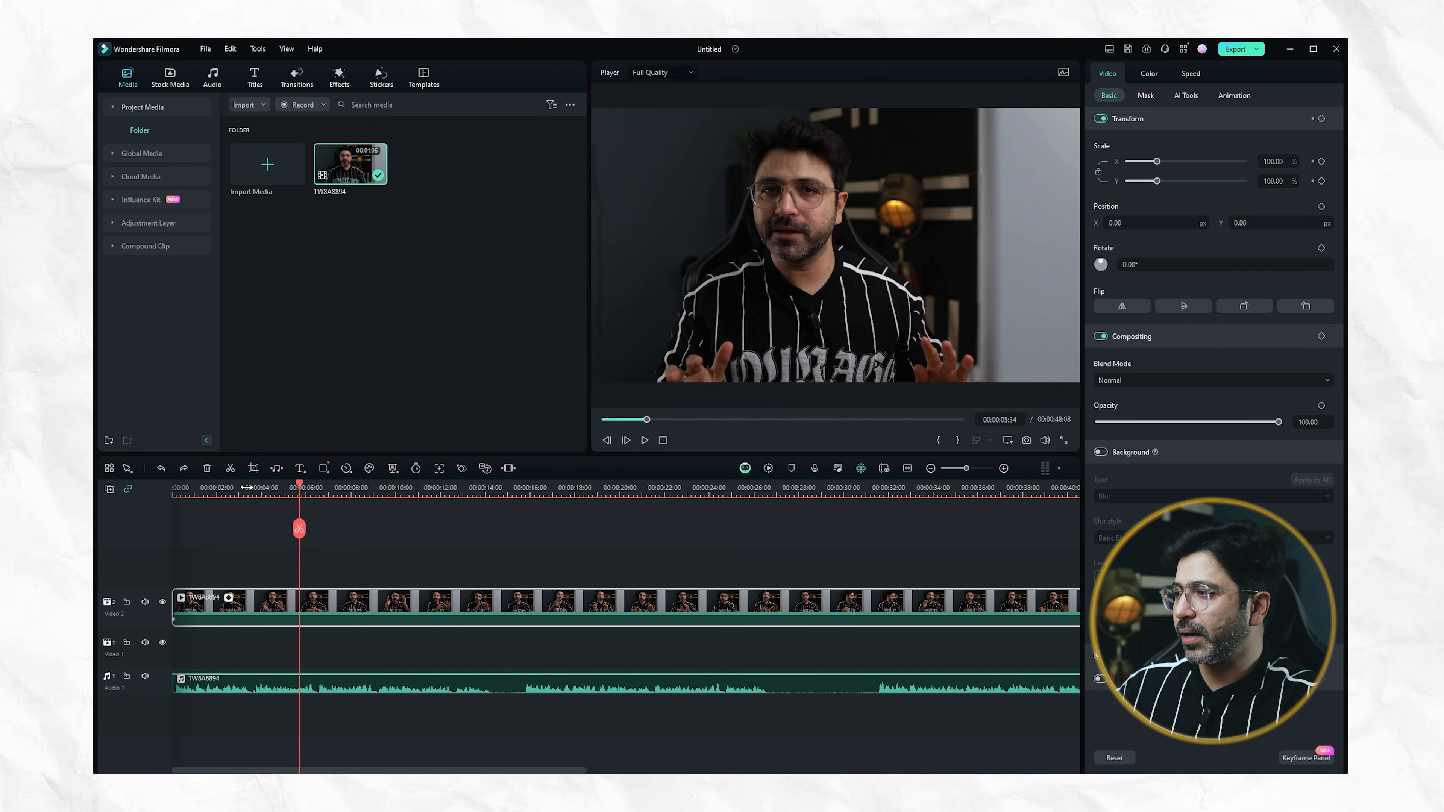
left_click_drag(223, 487, 173, 485)
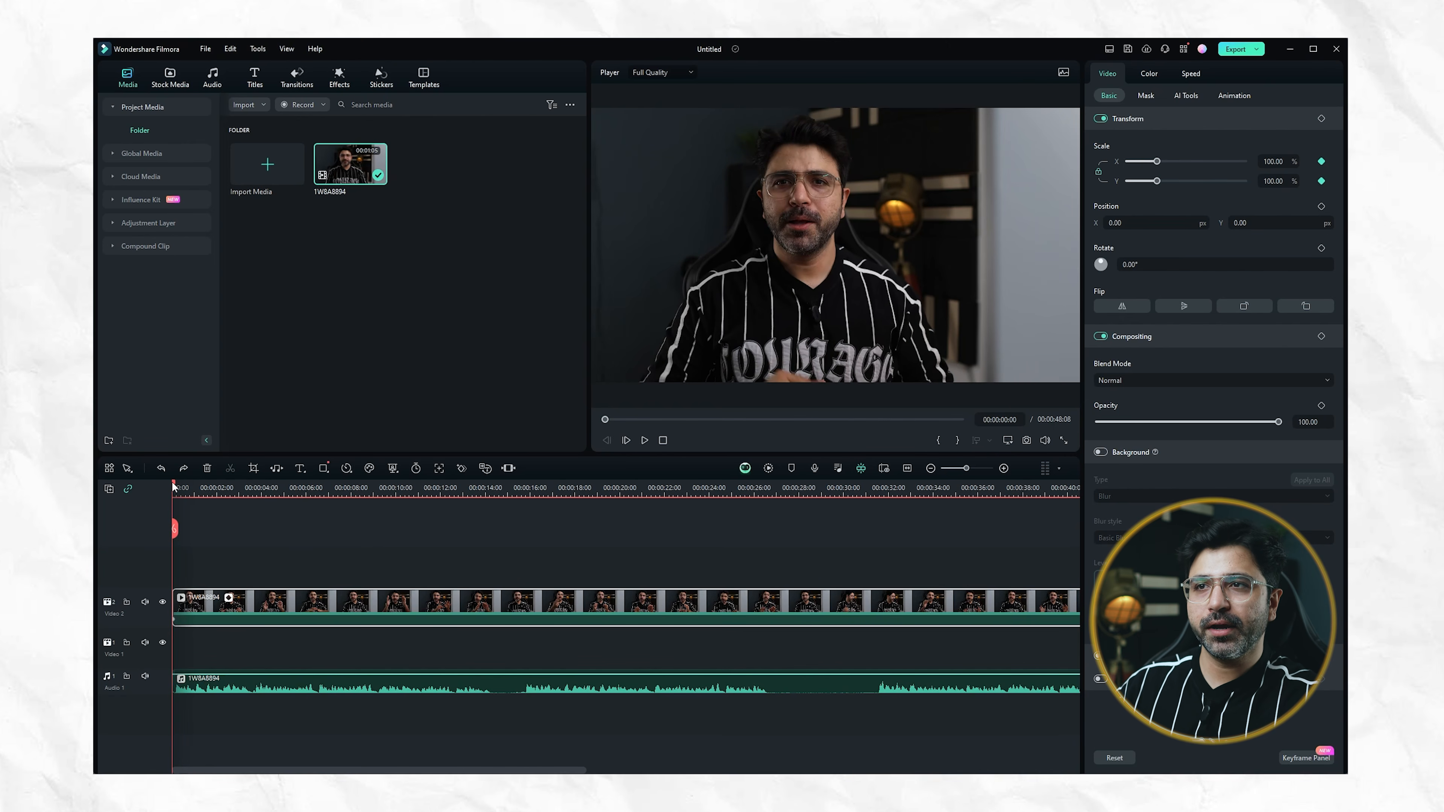
left_click(1320, 161)
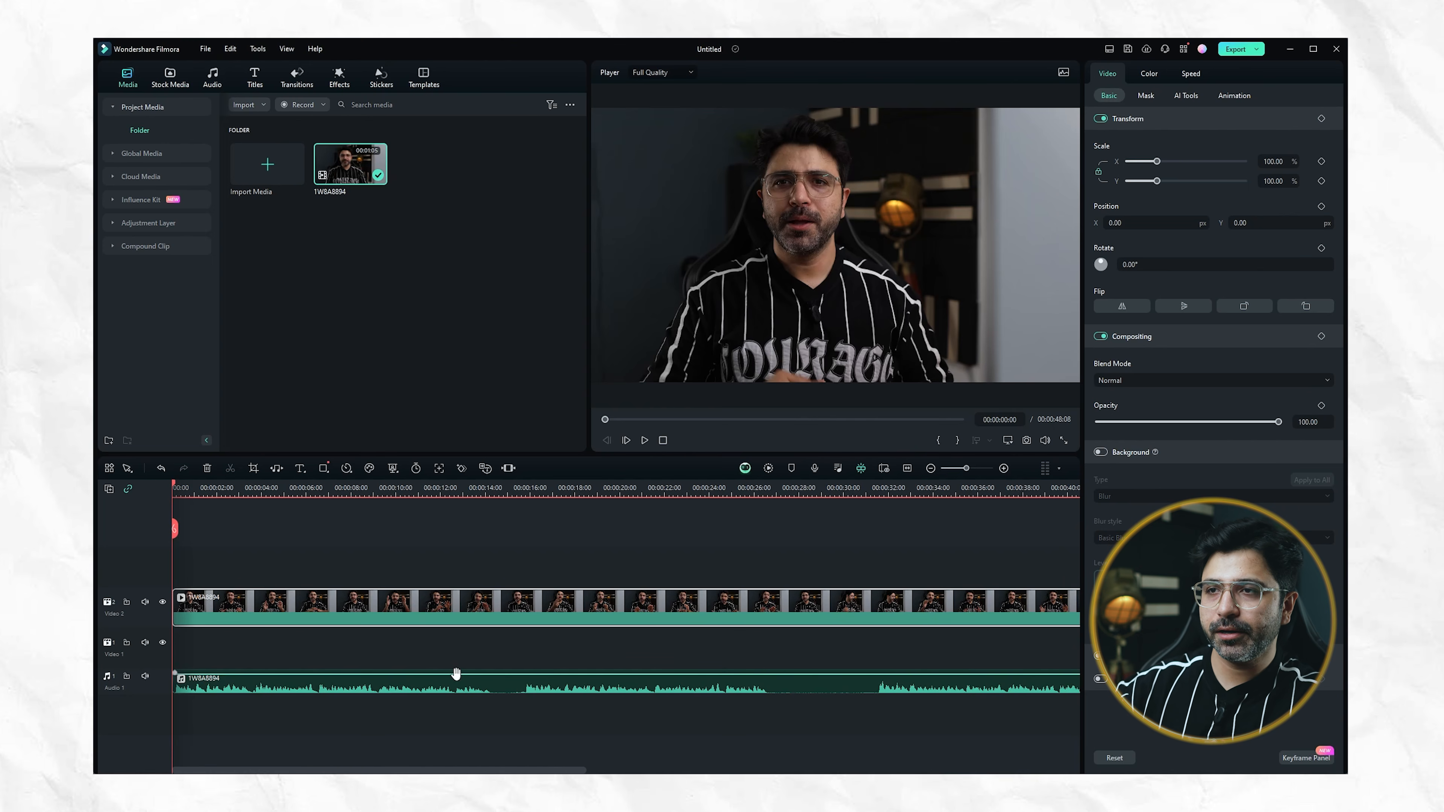
Add a 100% scale keyframe at the clip's start and enlarge the video to 128.64% at 00:00:06:35
left_click(1321, 162)
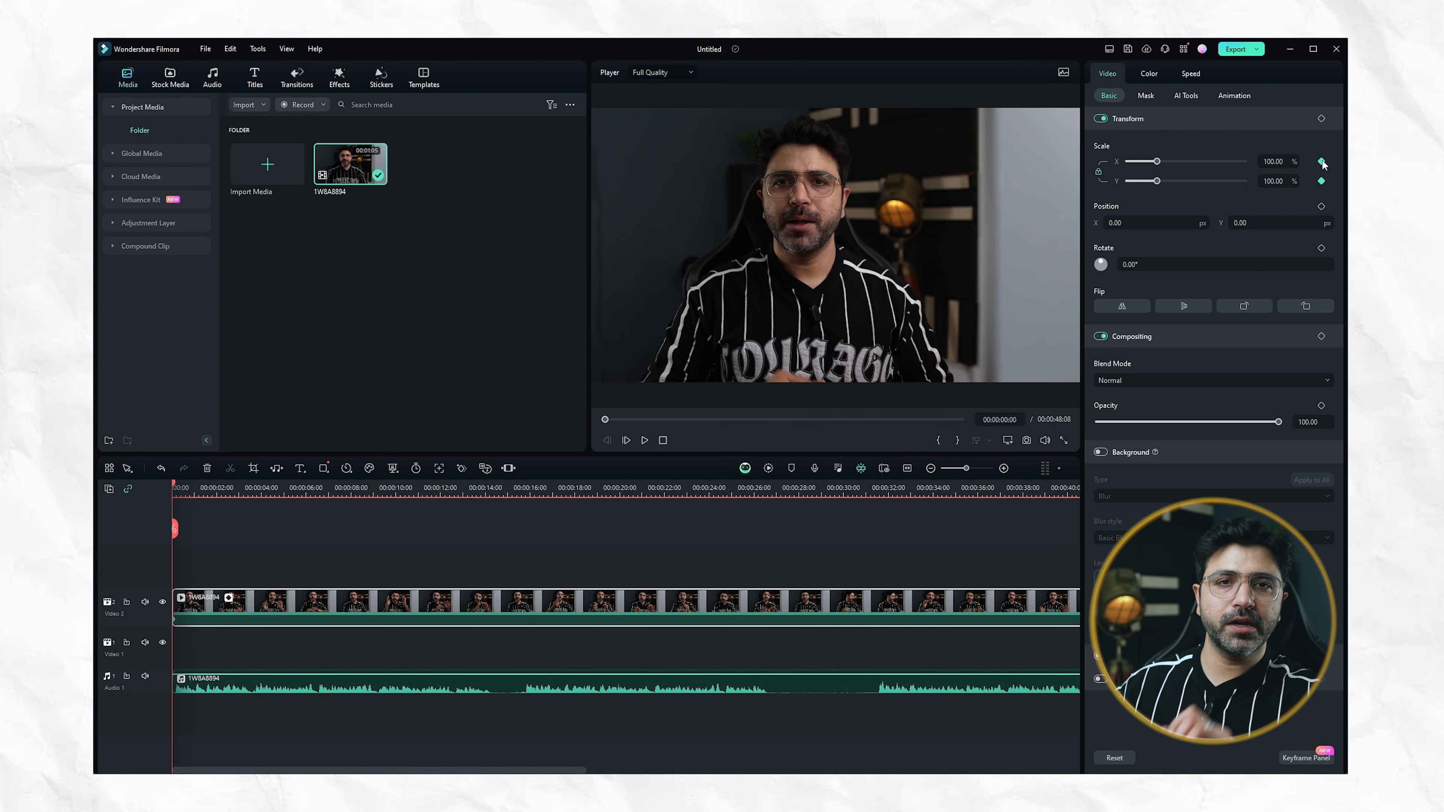
left_click(322, 487)
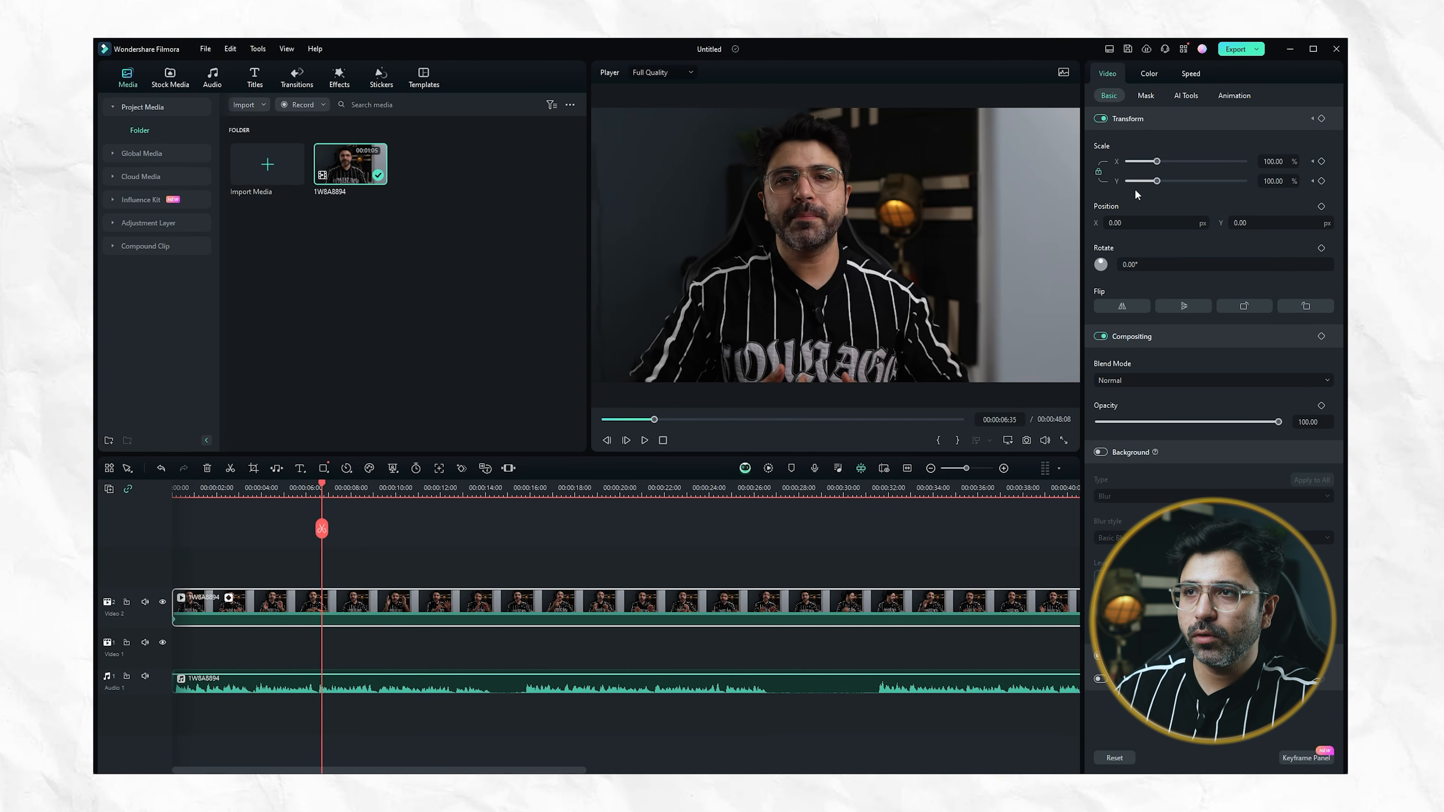
left_click_drag(1156, 162, 1165, 165)
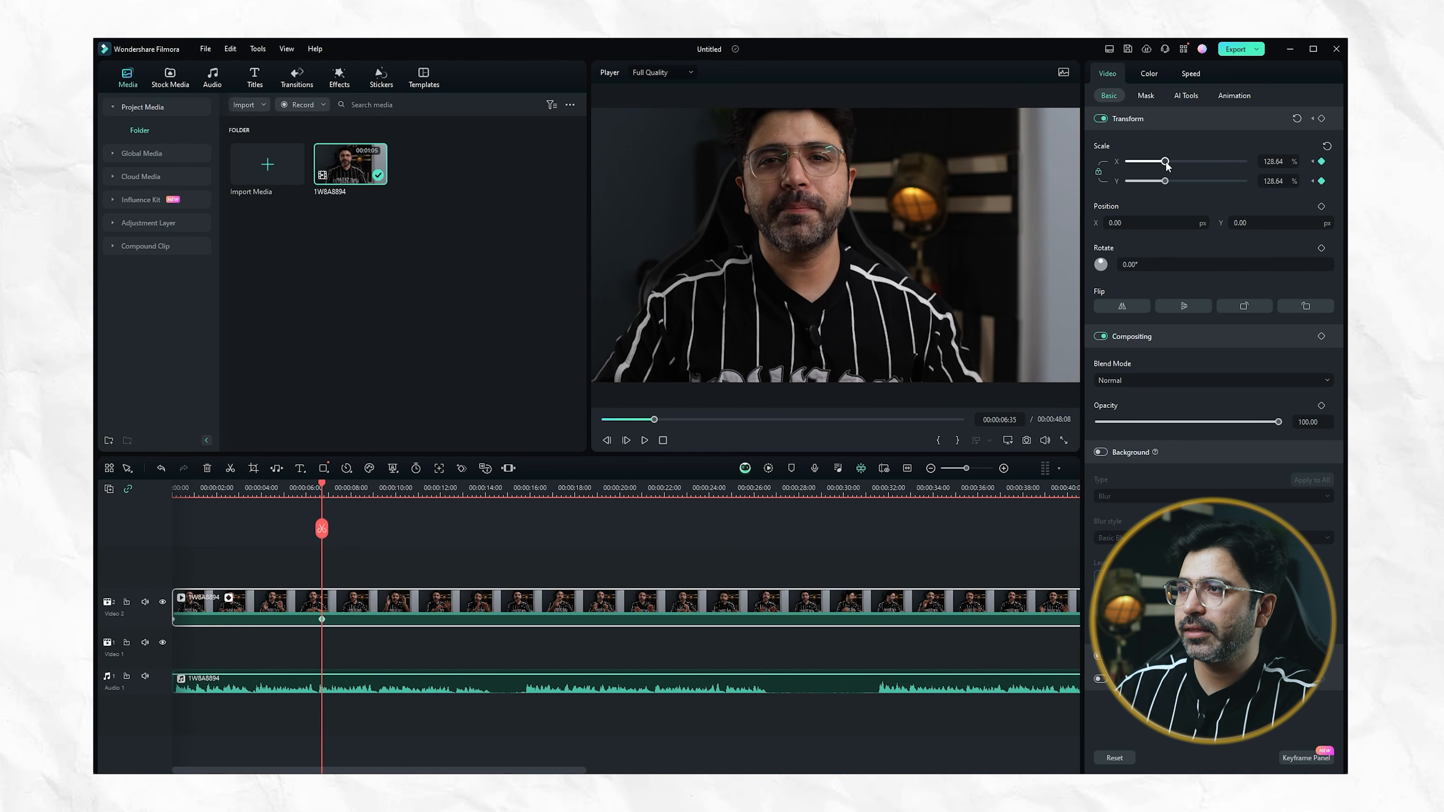
Play the keyframed zoom from the beginning for a few seconds, and undo the scale keyframes
left_click_drag(322, 487, 160, 496)
key("space")
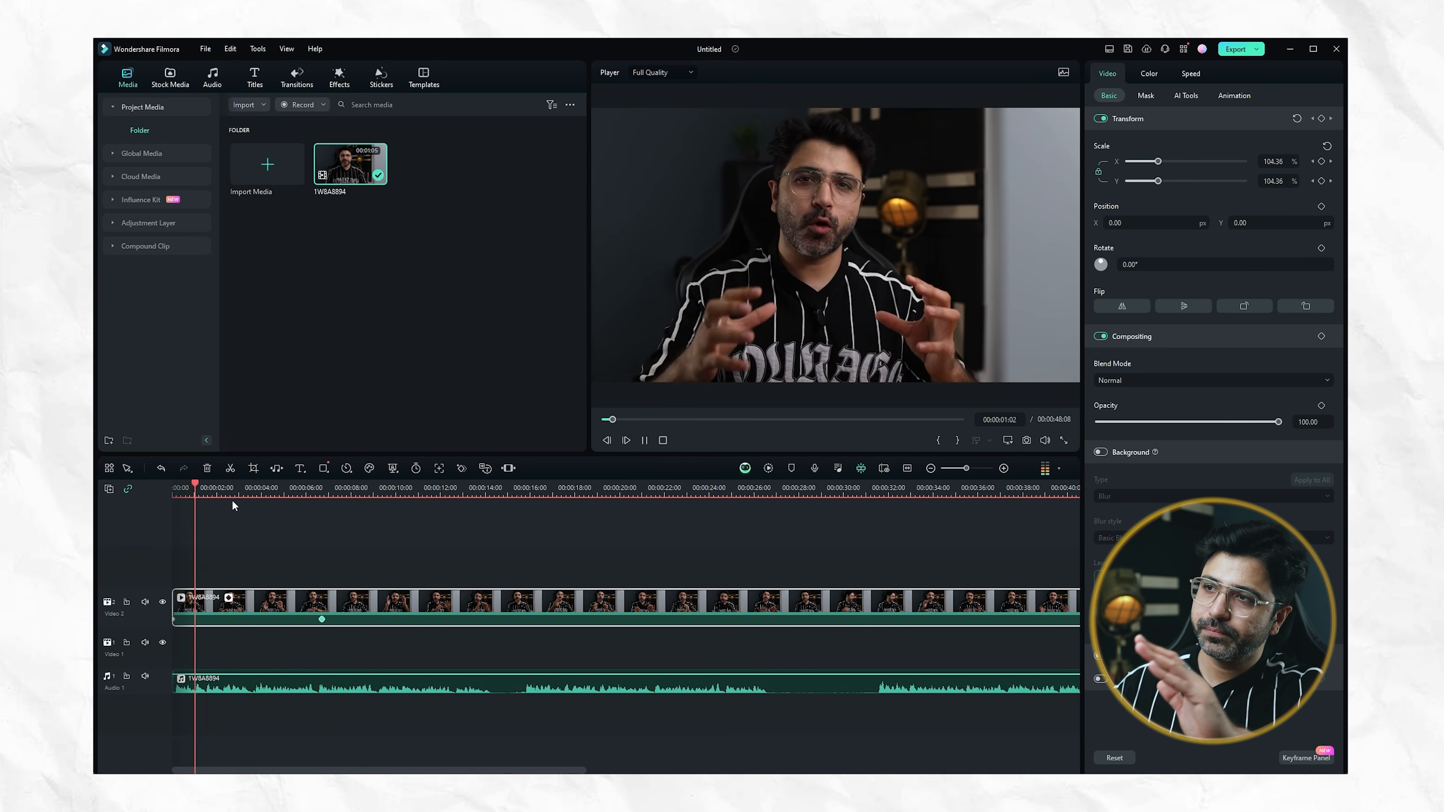
key("space")
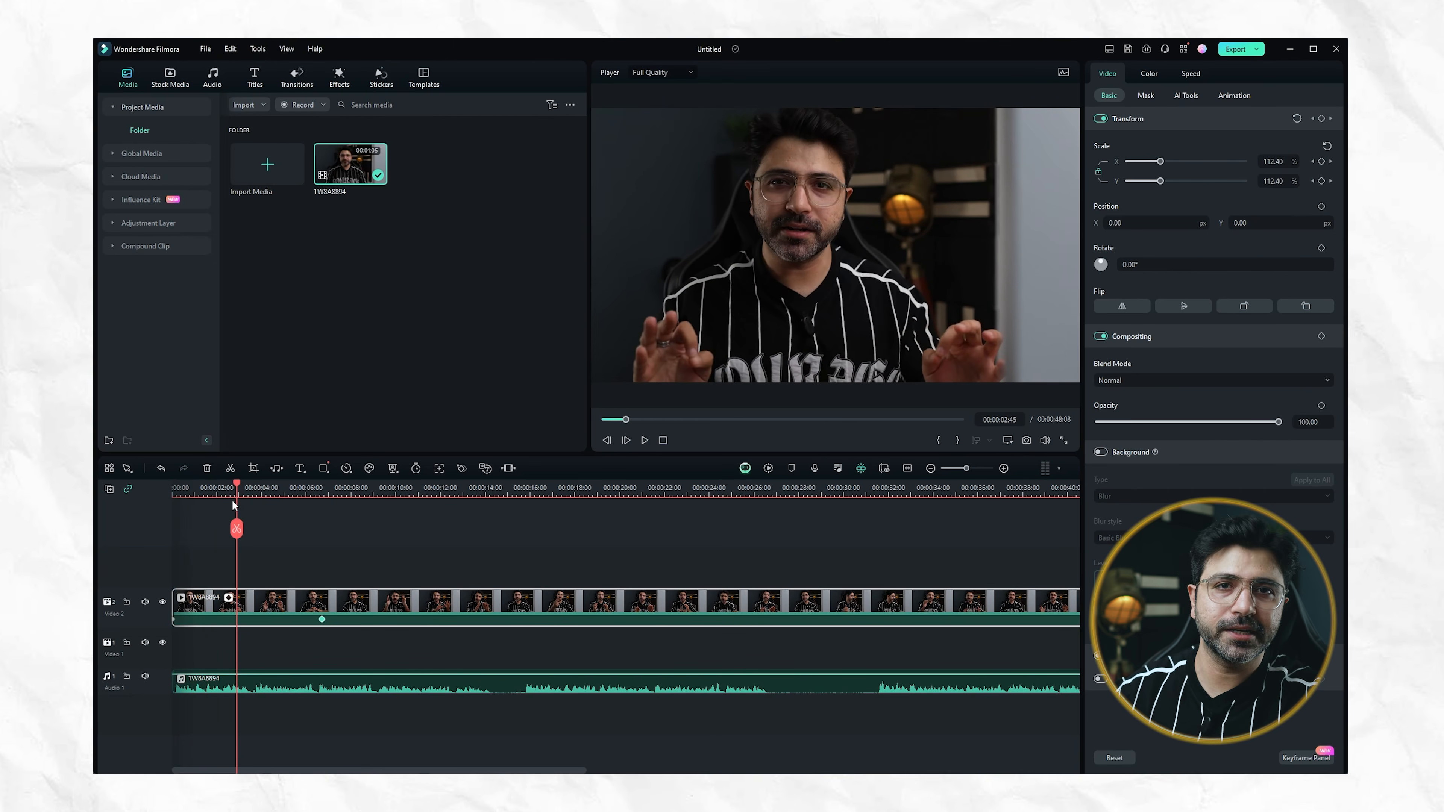
key("ctrl+z")
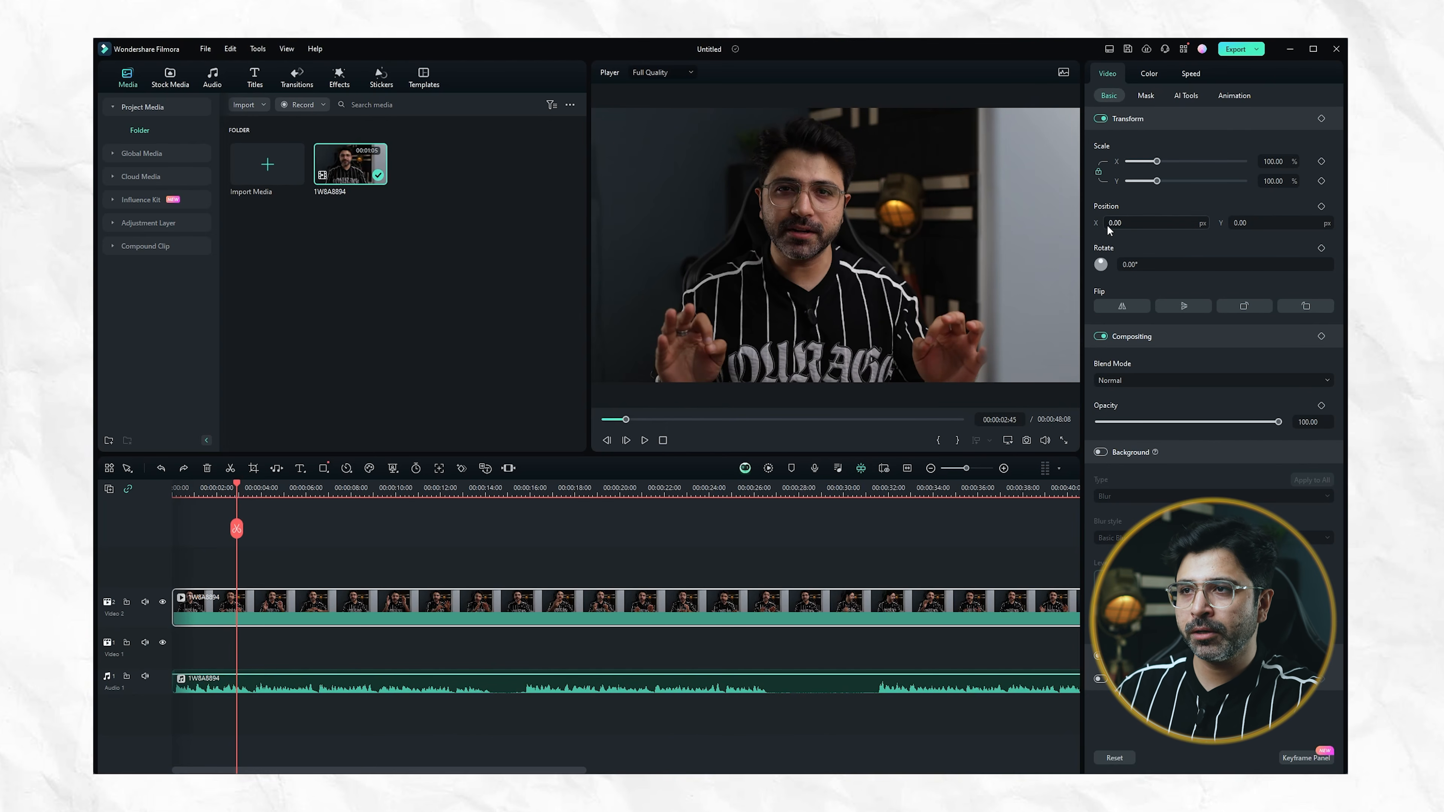
Try shifting the video clip to a vertical position of 140 px, and reset its position
left_click_drag(1127, 222, 1268, 223)
left_click(1296, 206)
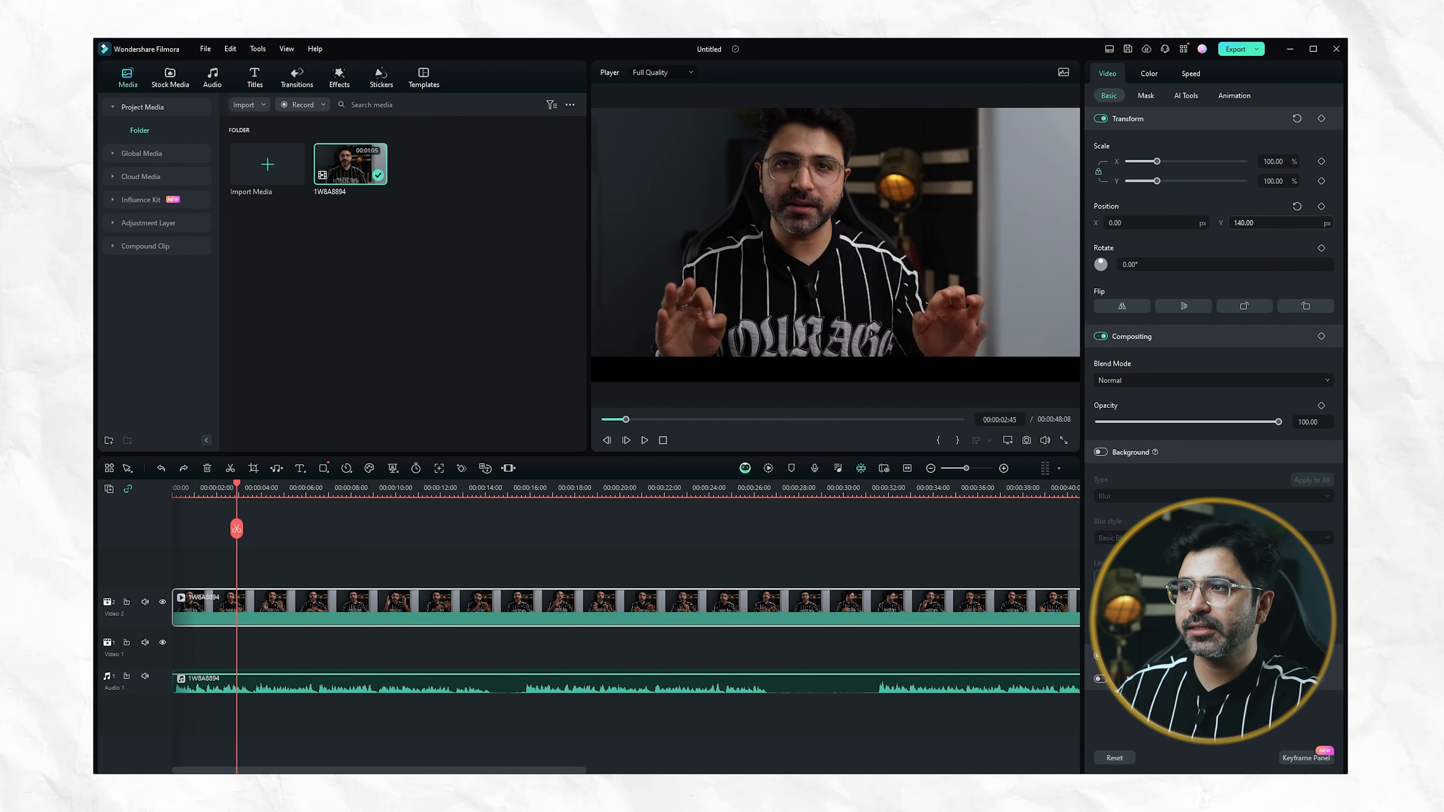
left_click(1297, 206)
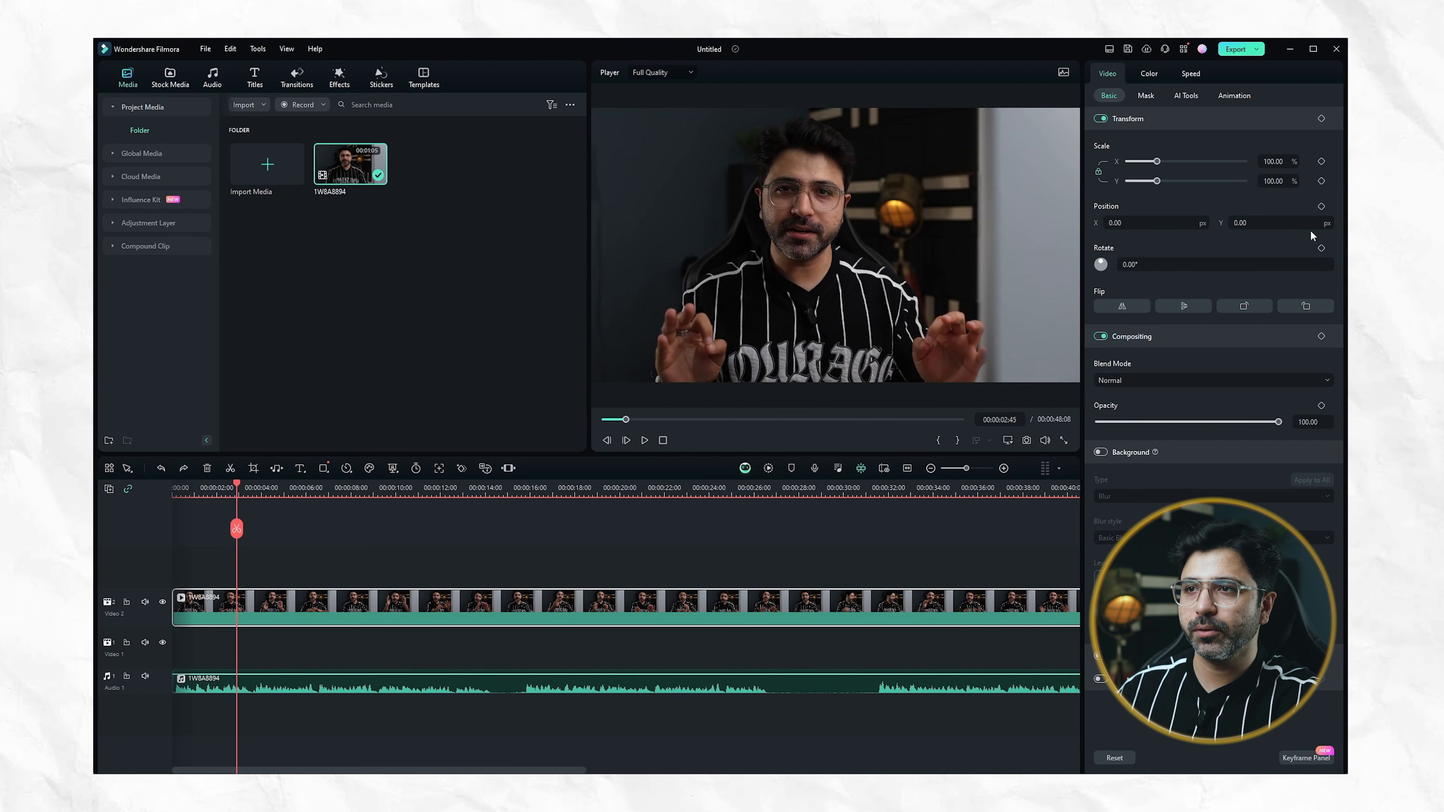
left_click_drag(1121, 270, 1128, 298)
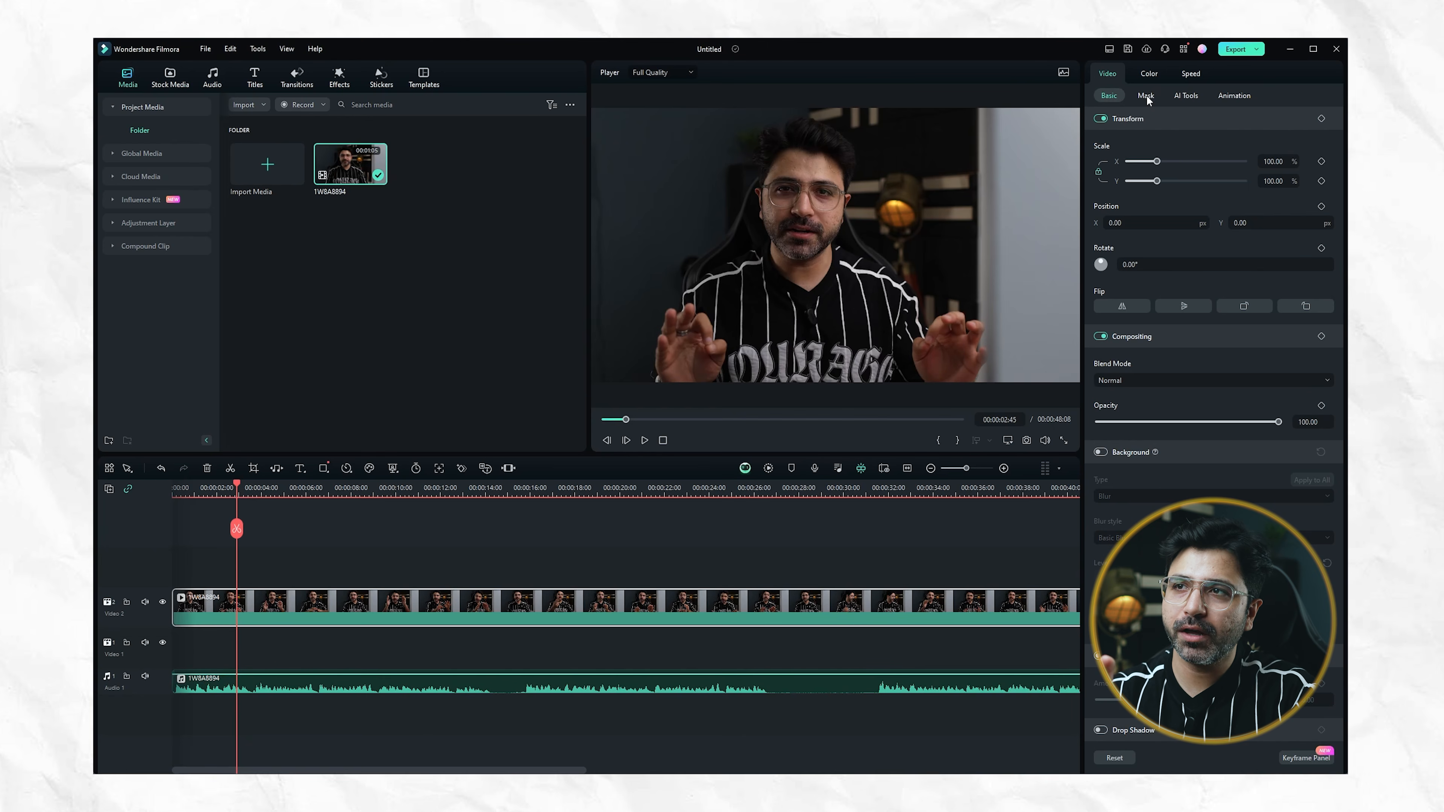
Try a rectangle mask over the man's face at X -350.33, Y 354.88 with blur strength 4, and enlarge the mask
left_click(1146, 96)
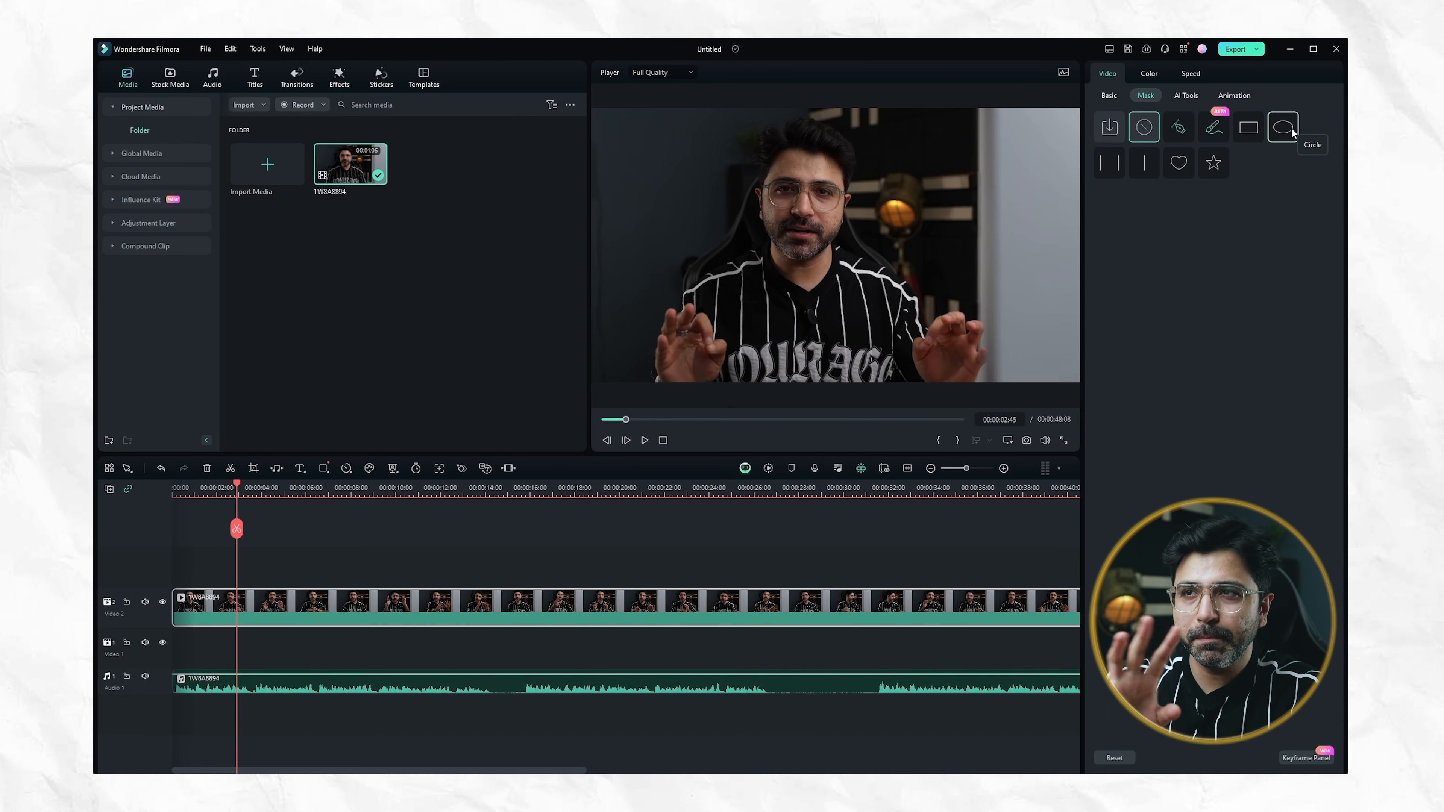
left_click(1248, 127)
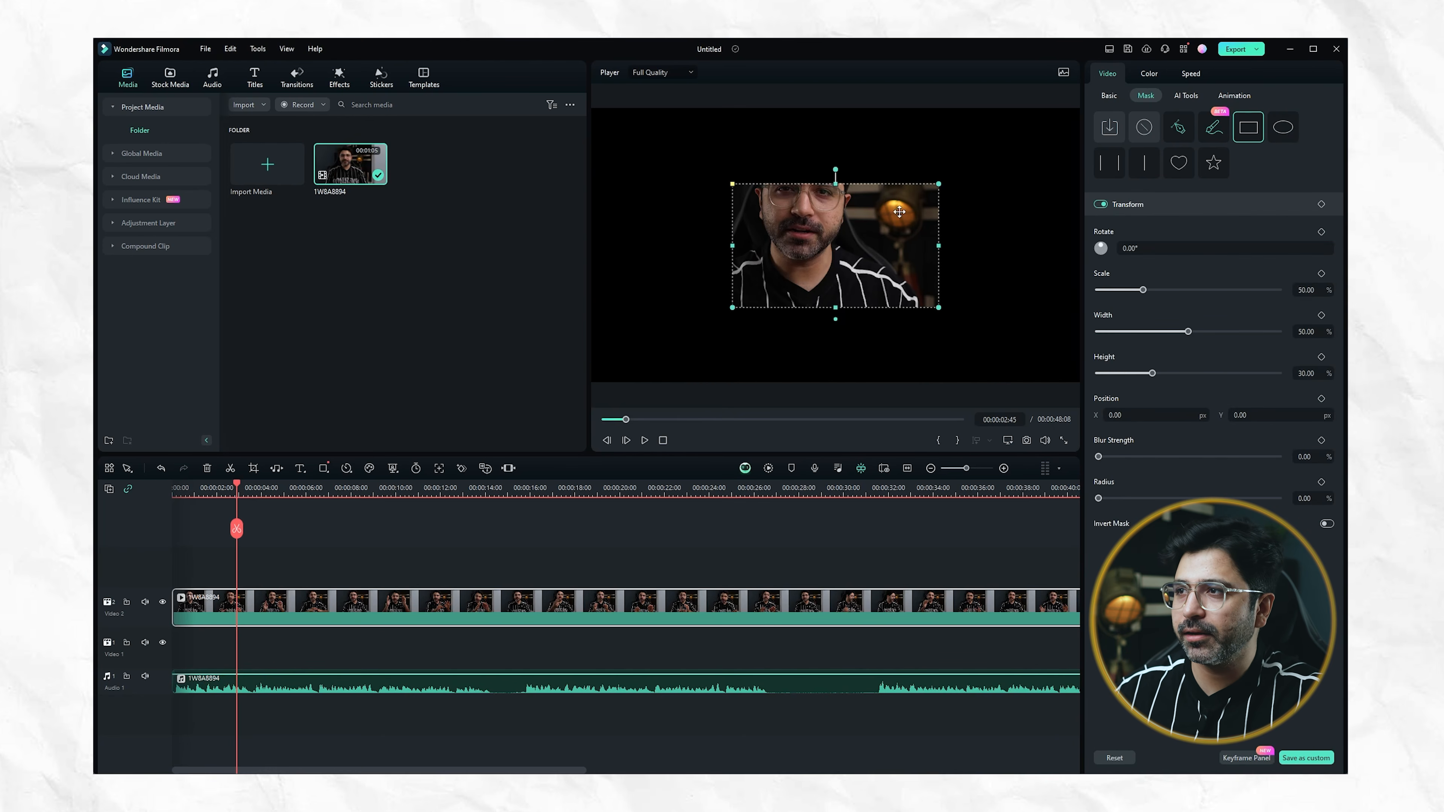
left_click_drag(817, 252, 772, 207)
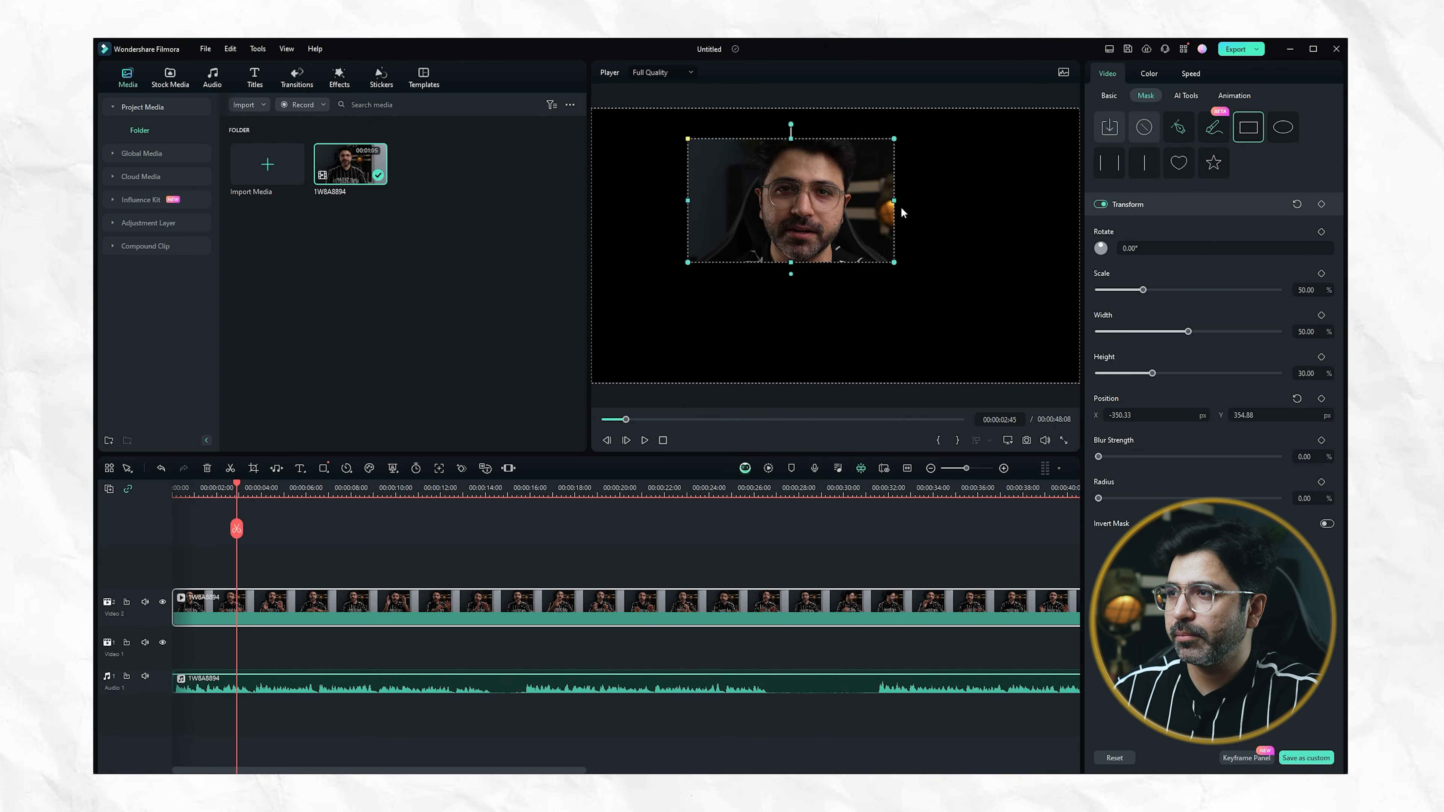
mouse_move(790, 276)
left_mouse_down()
mouse_move(790, 292)
mouse_move(791, 270)
left_mouse_up()
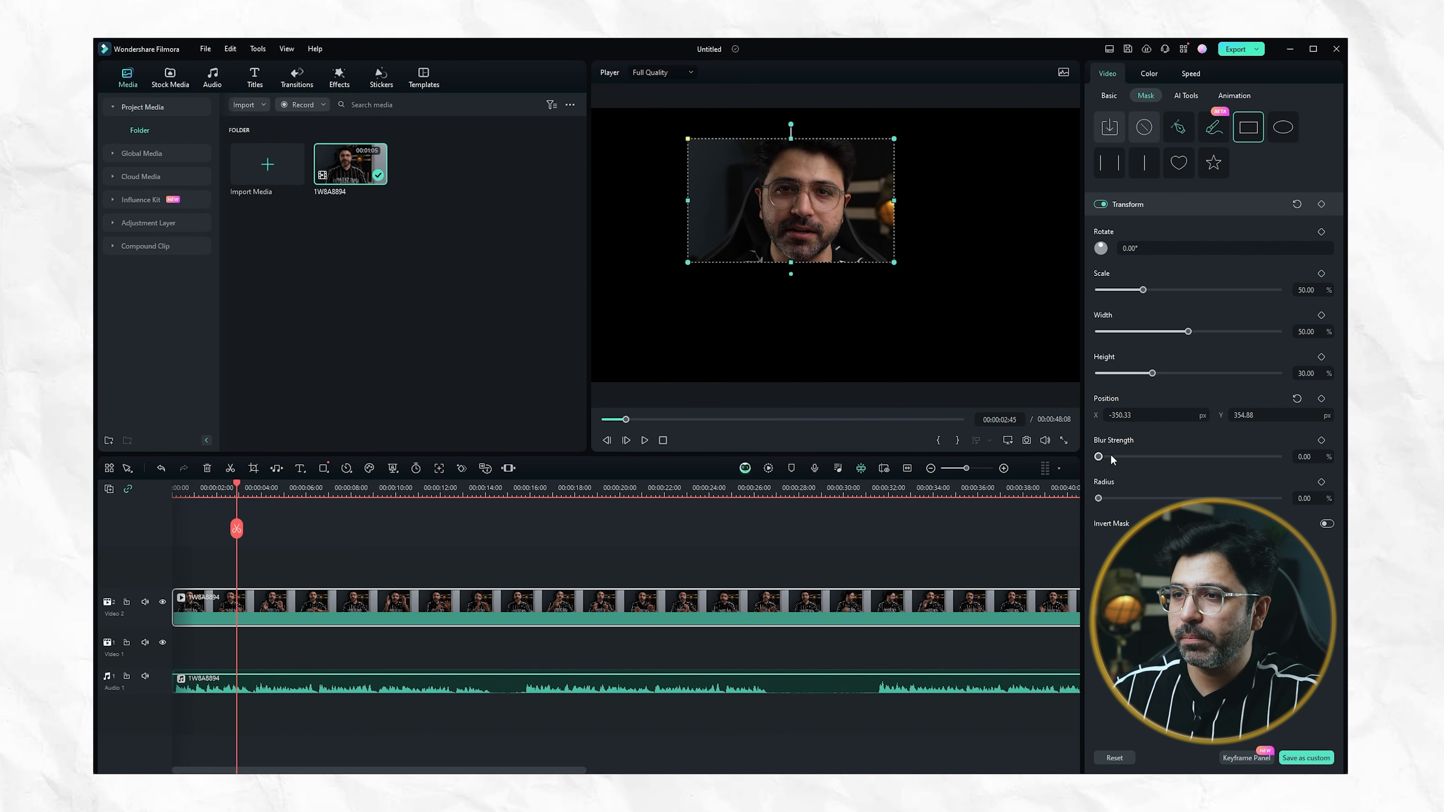
mouse_move(1099, 458)
left_mouse_down()
mouse_move(1122, 457)
mouse_move(1103, 456)
left_mouse_up()
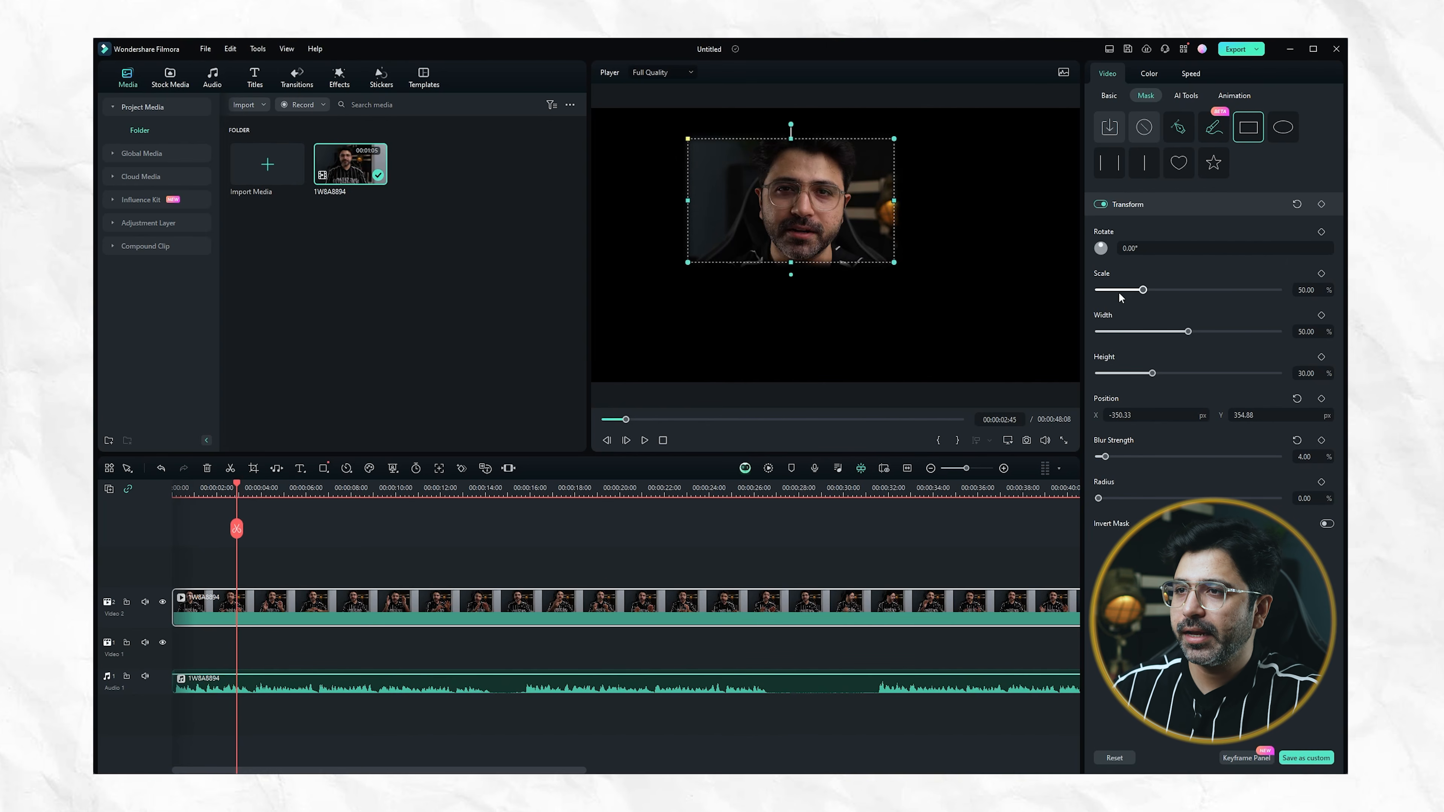
left_click_drag(1140, 290, 1170, 289)
mouse_move(821, 180)
left_mouse_down()
mouse_move(840, 197)
mouse_move(790, 191)
mouse_move(808, 193)
left_mouse_up()
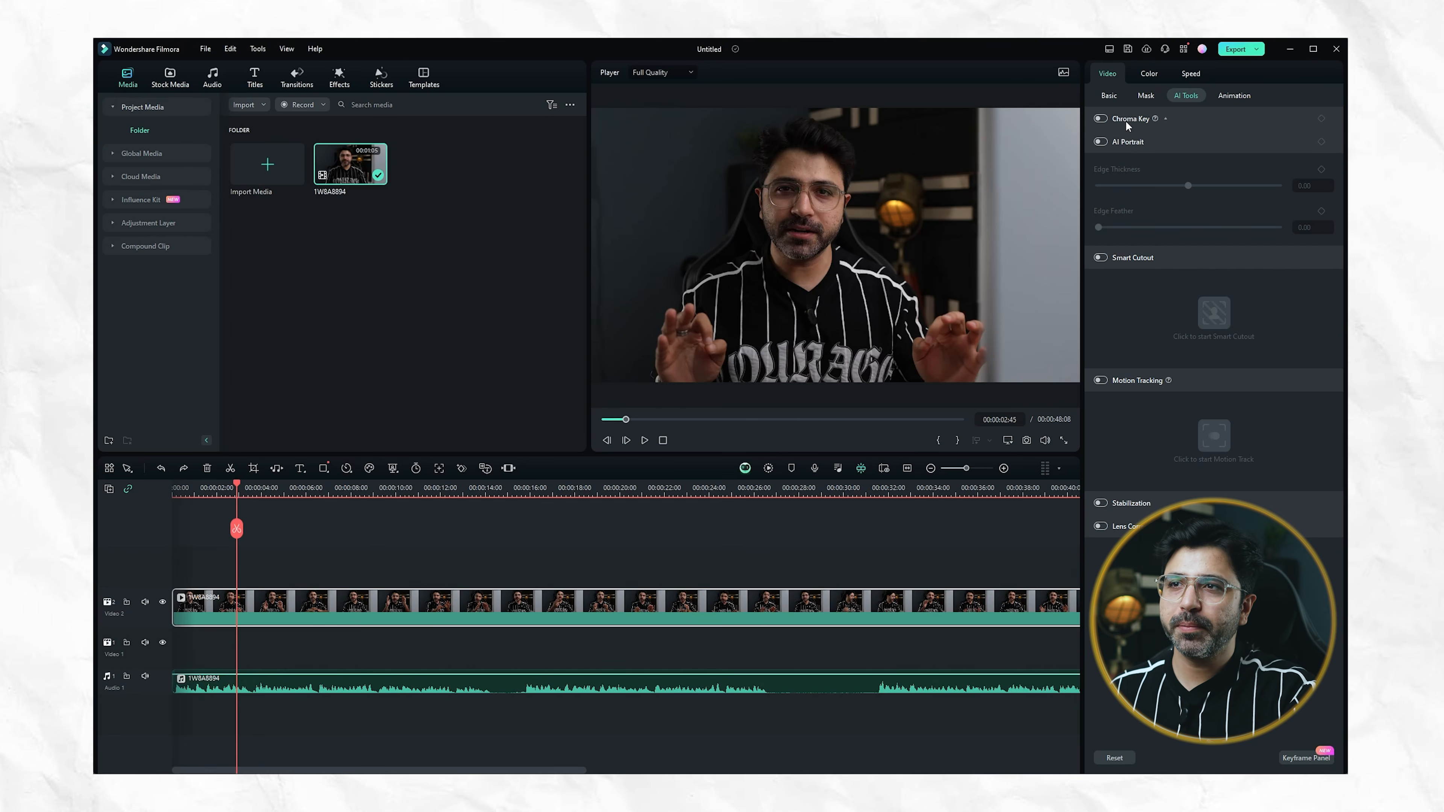
Turn on Chroma Key for the clip, look at its key color selection, and turn it off again
left_click(1129, 120)
left_click(1105, 120)
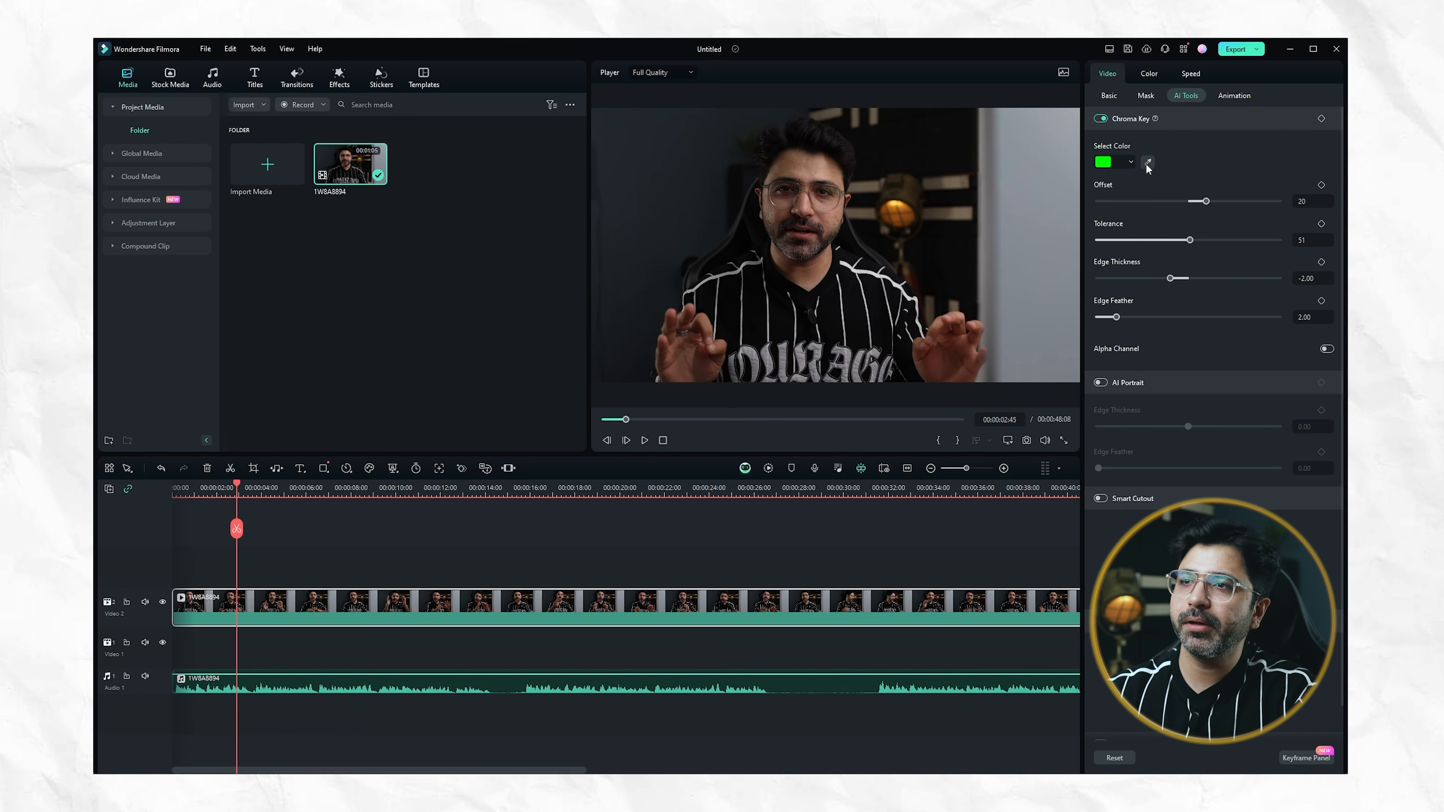
left_click(1132, 164)
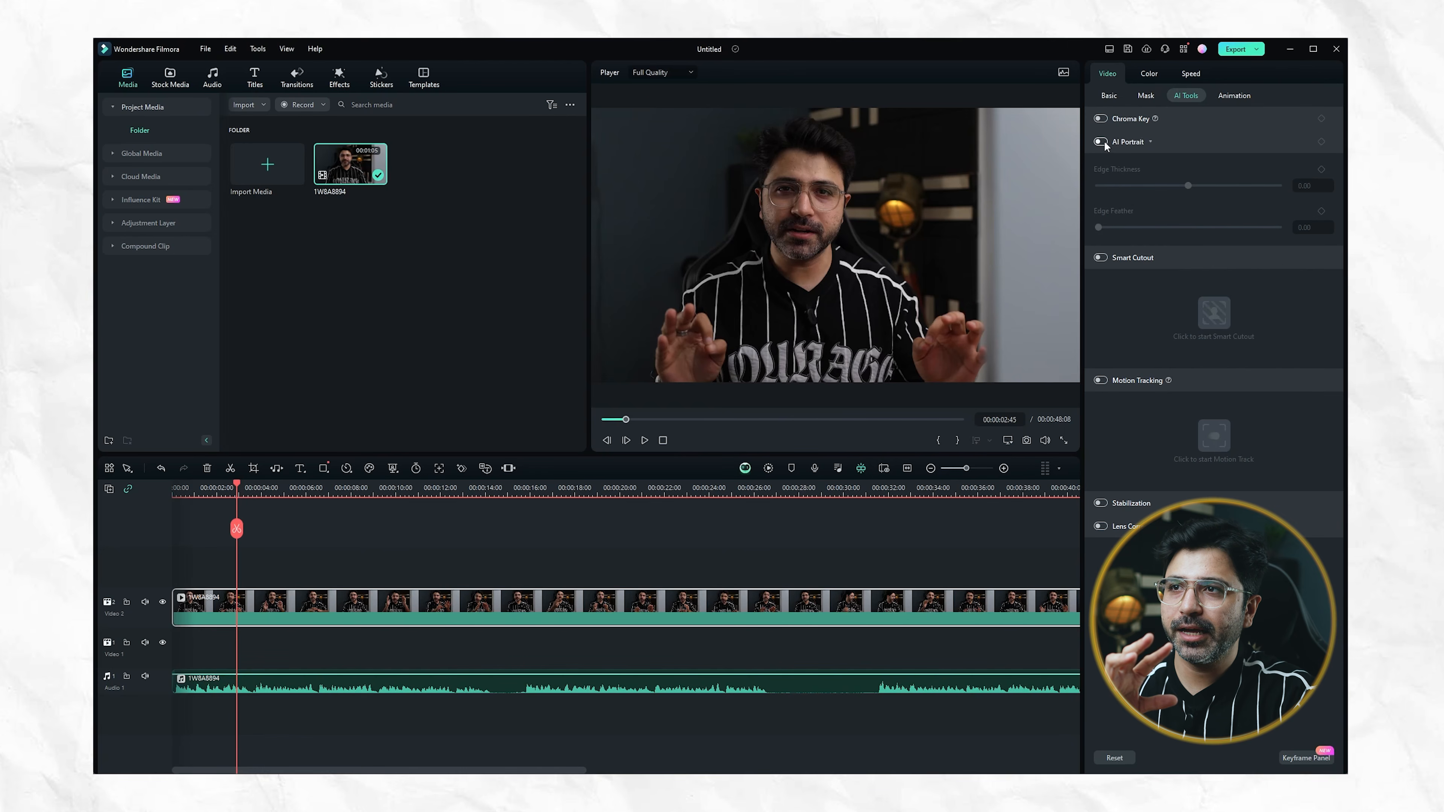
Try AI Portrait background removal with edge thickness 4 and edge feather 6, and switch it off again
left_click(1102, 142)
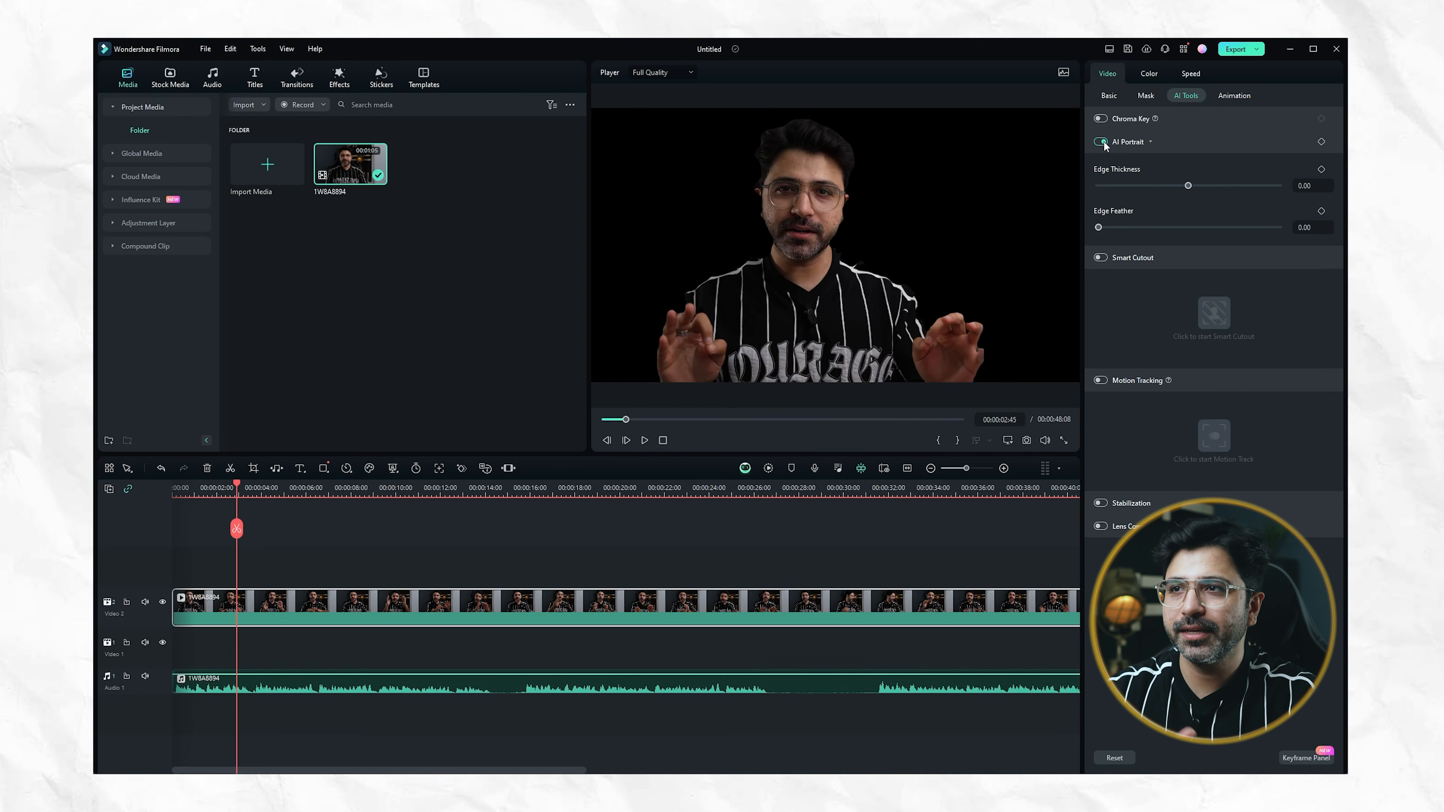
left_click_drag(1187, 187, 1192, 192)
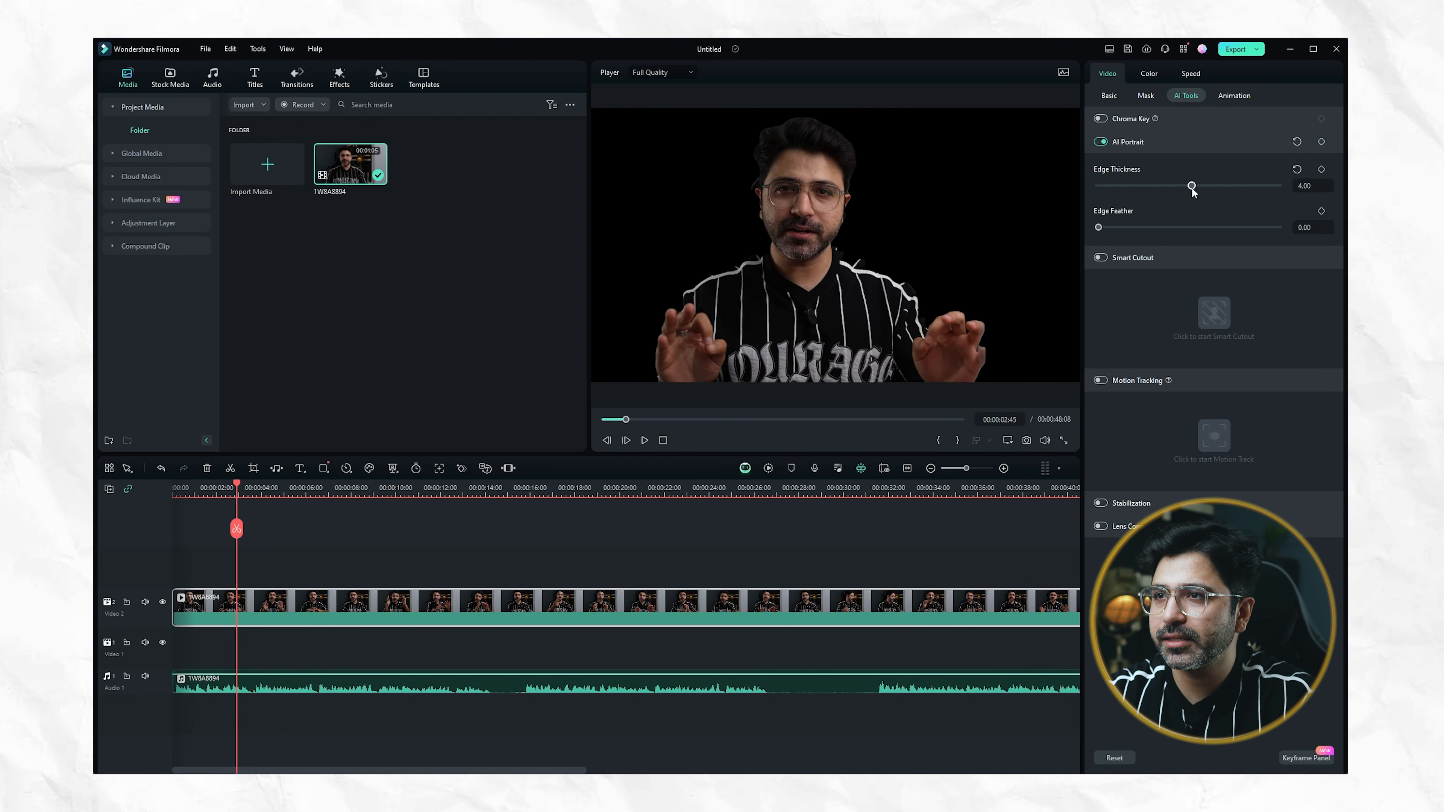
left_click_drag(1105, 229, 1153, 231)
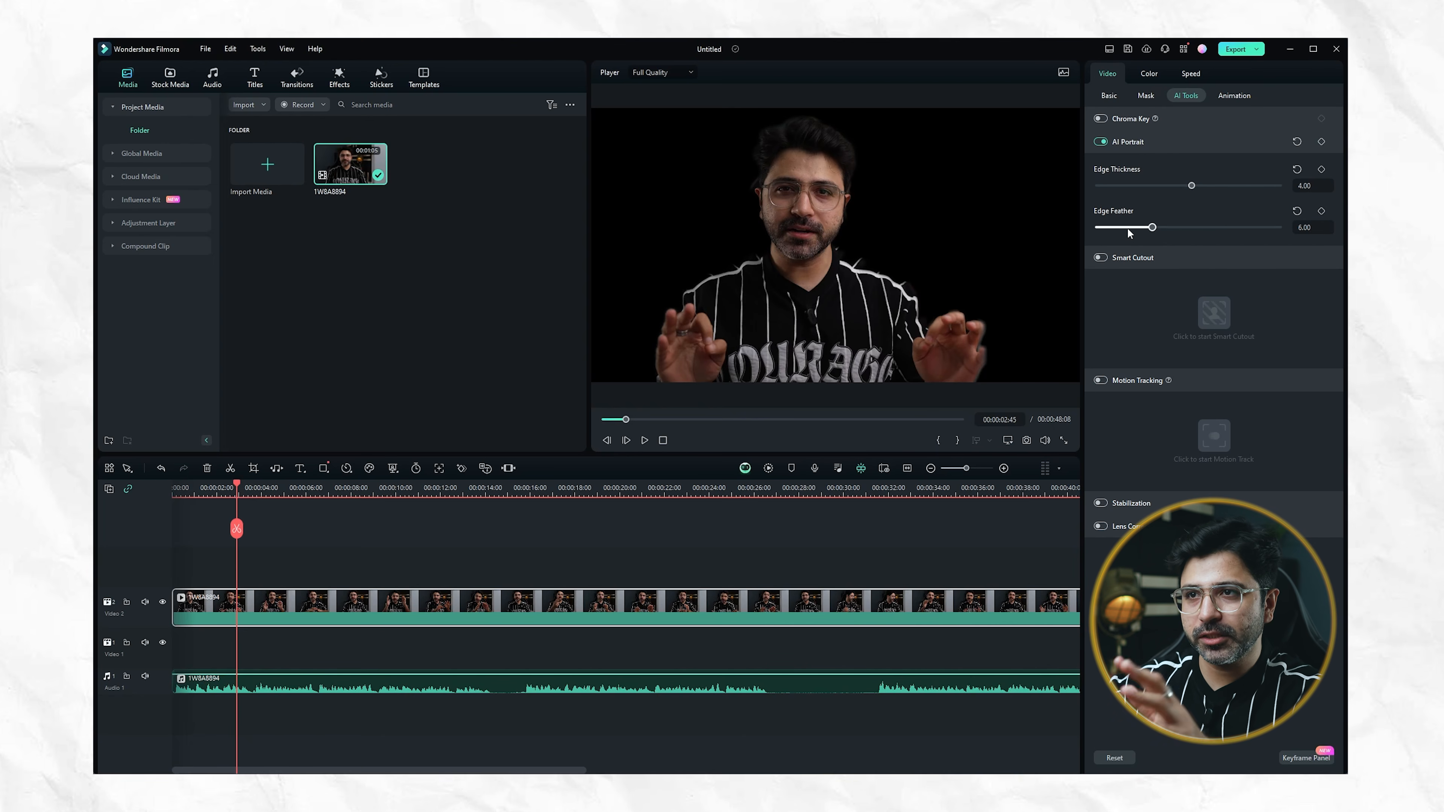
left_click_drag(869, 297, 944, 294)
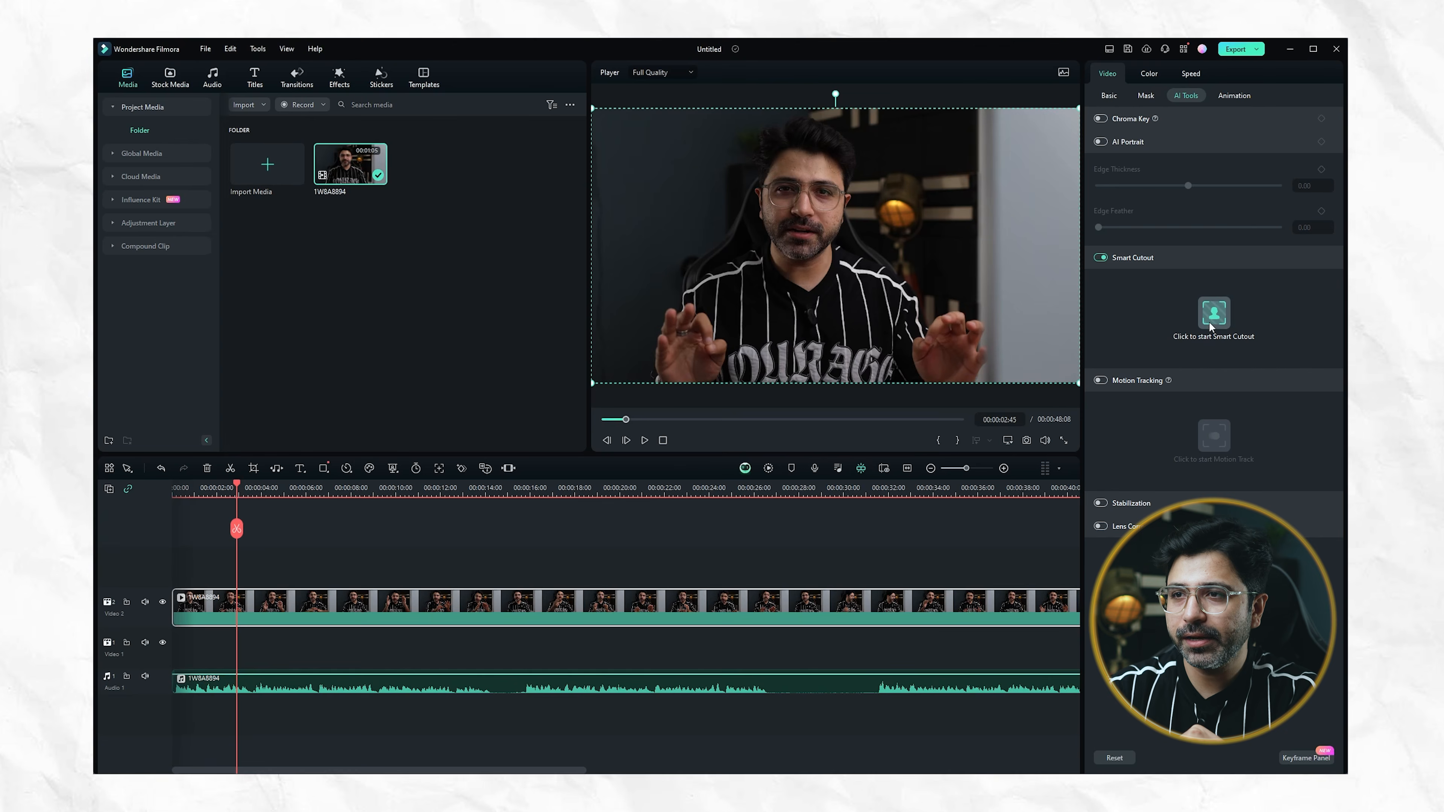
Open Smart Cutout for the clip and brush over the man at brush size 30 to select him
left_click(1209, 323)
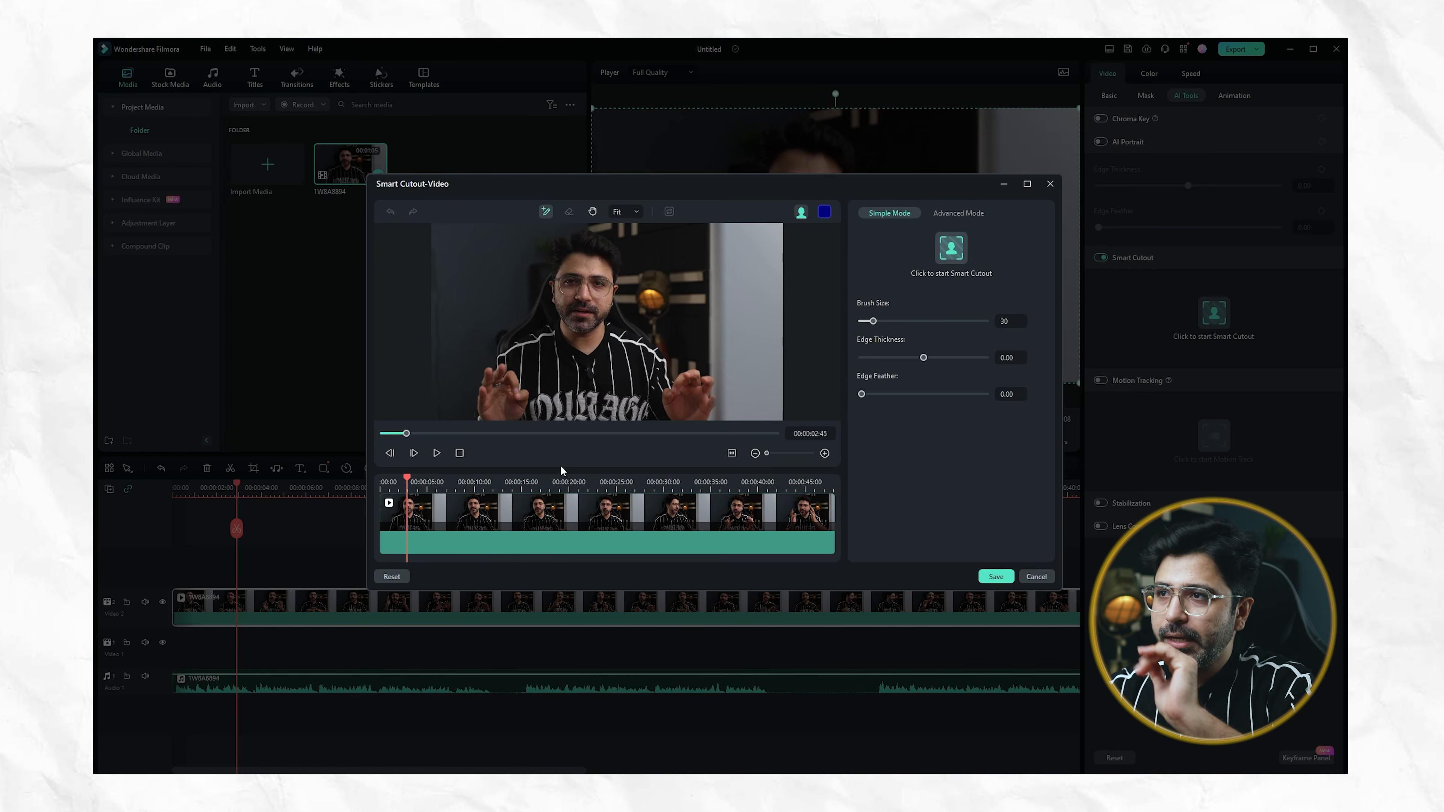
left_click(949, 257)
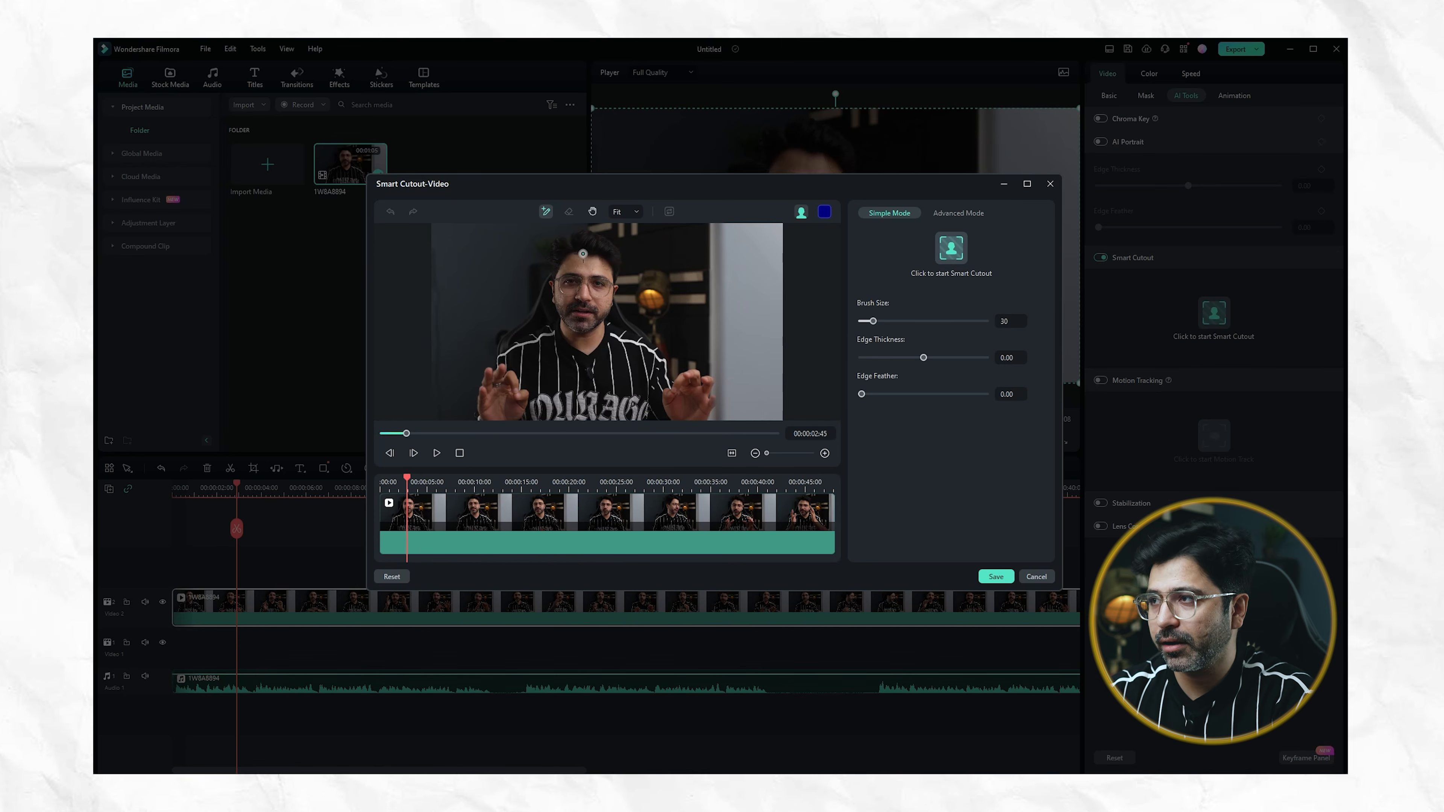
mouse_move(560, 246)
left_mouse_down()
mouse_move(582, 341)
mouse_move(515, 369)
mouse_move(562, 297)
mouse_move(504, 376)
mouse_move(514, 417)
mouse_move(595, 429)
mouse_move(709, 398)
mouse_move(630, 391)
mouse_move(605, 328)
mouse_move(629, 331)
mouse_move(670, 360)
mouse_move(545, 393)
mouse_move(583, 414)
mouse_move(685, 402)
mouse_move(610, 389)
mouse_move(564, 354)
mouse_move(519, 363)
mouse_move(531, 323)
mouse_move(510, 353)
mouse_move(578, 246)
mouse_move(595, 247)
mouse_move(621, 334)
mouse_move(708, 389)
mouse_move(691, 377)
mouse_move(492, 409)
mouse_move(488, 380)
mouse_move(534, 362)
left_mouse_up()
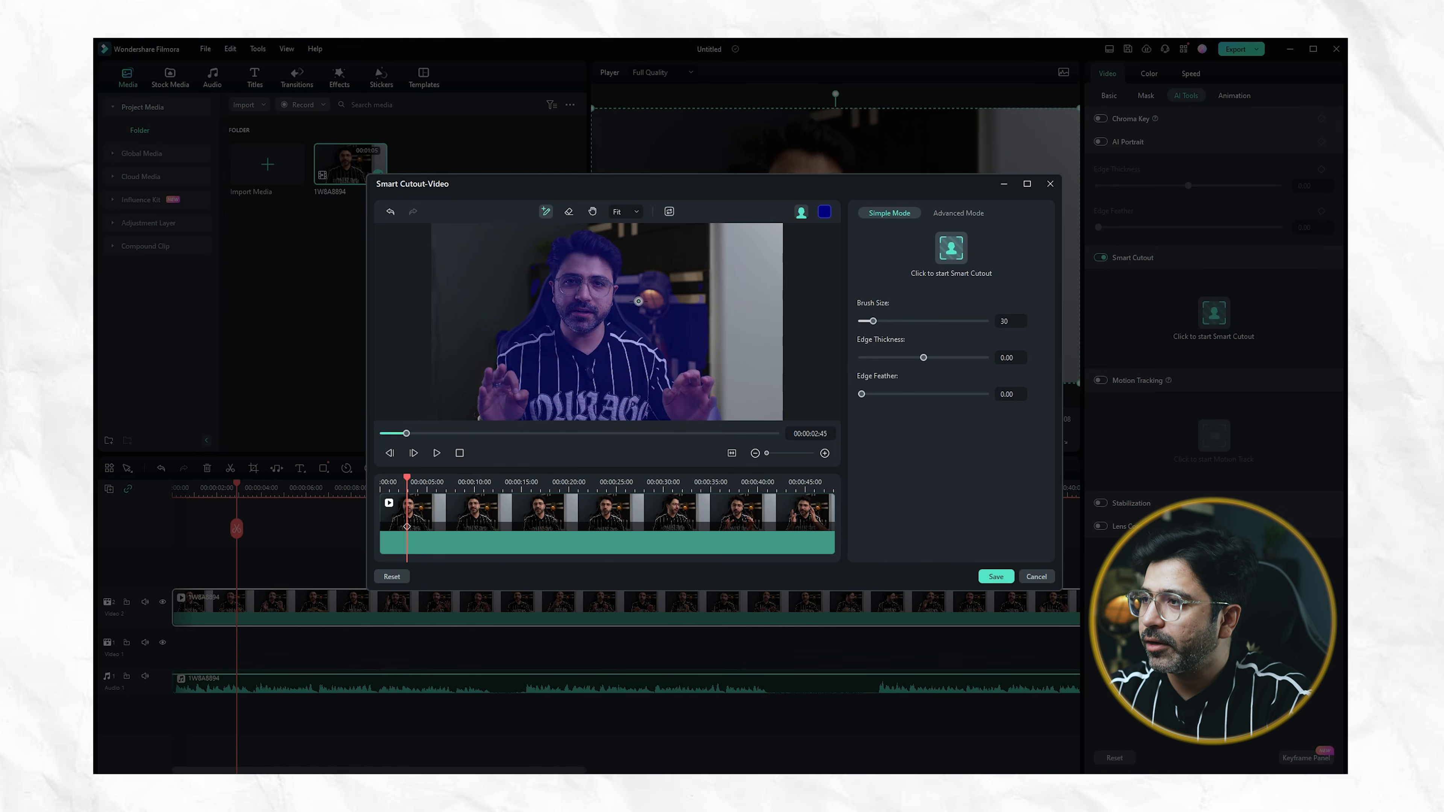
Erase the lamp and background area beside the man from the cutout selection, enlarging the eraser's brush size to 213
left_click(569, 211)
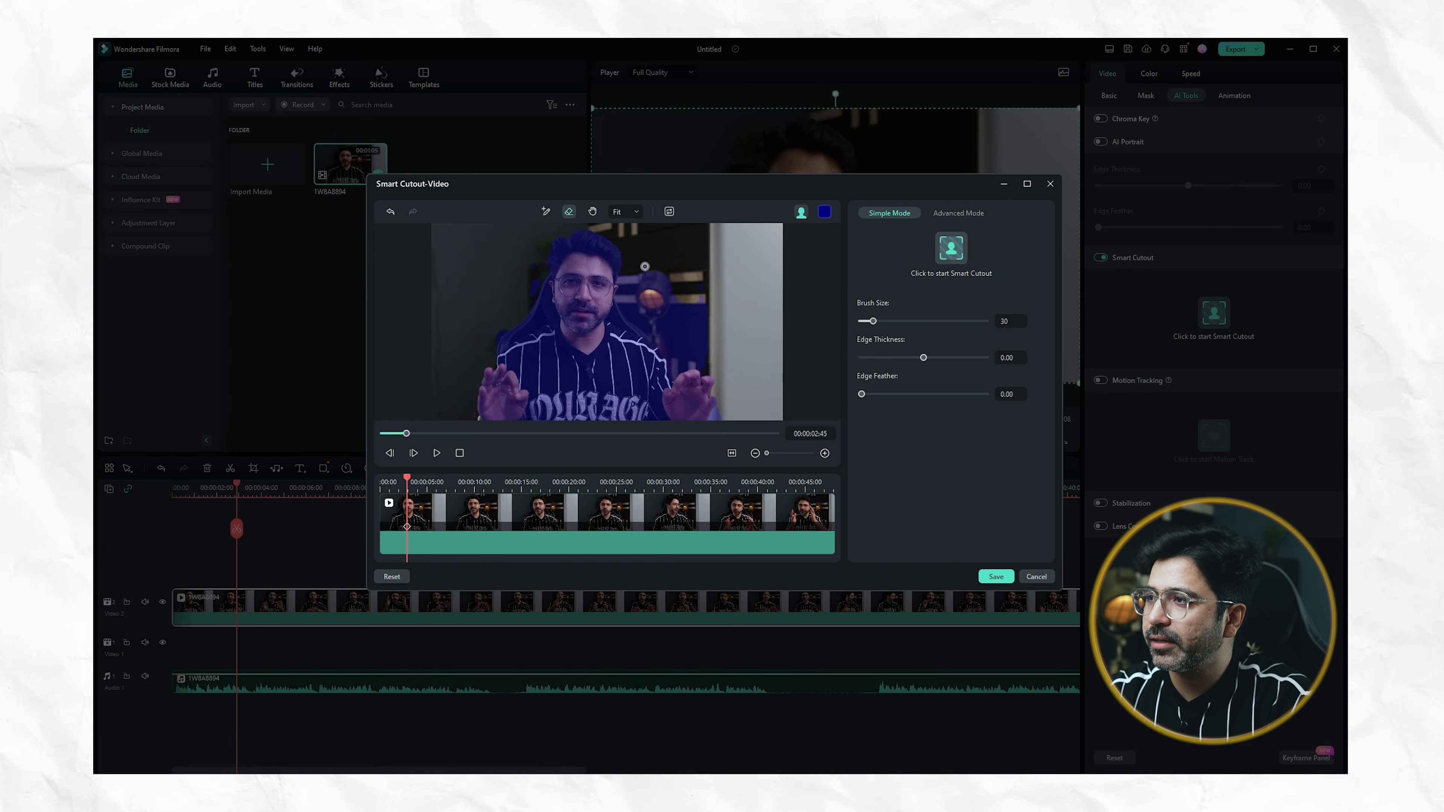
left_click_drag(645, 282, 716, 347)
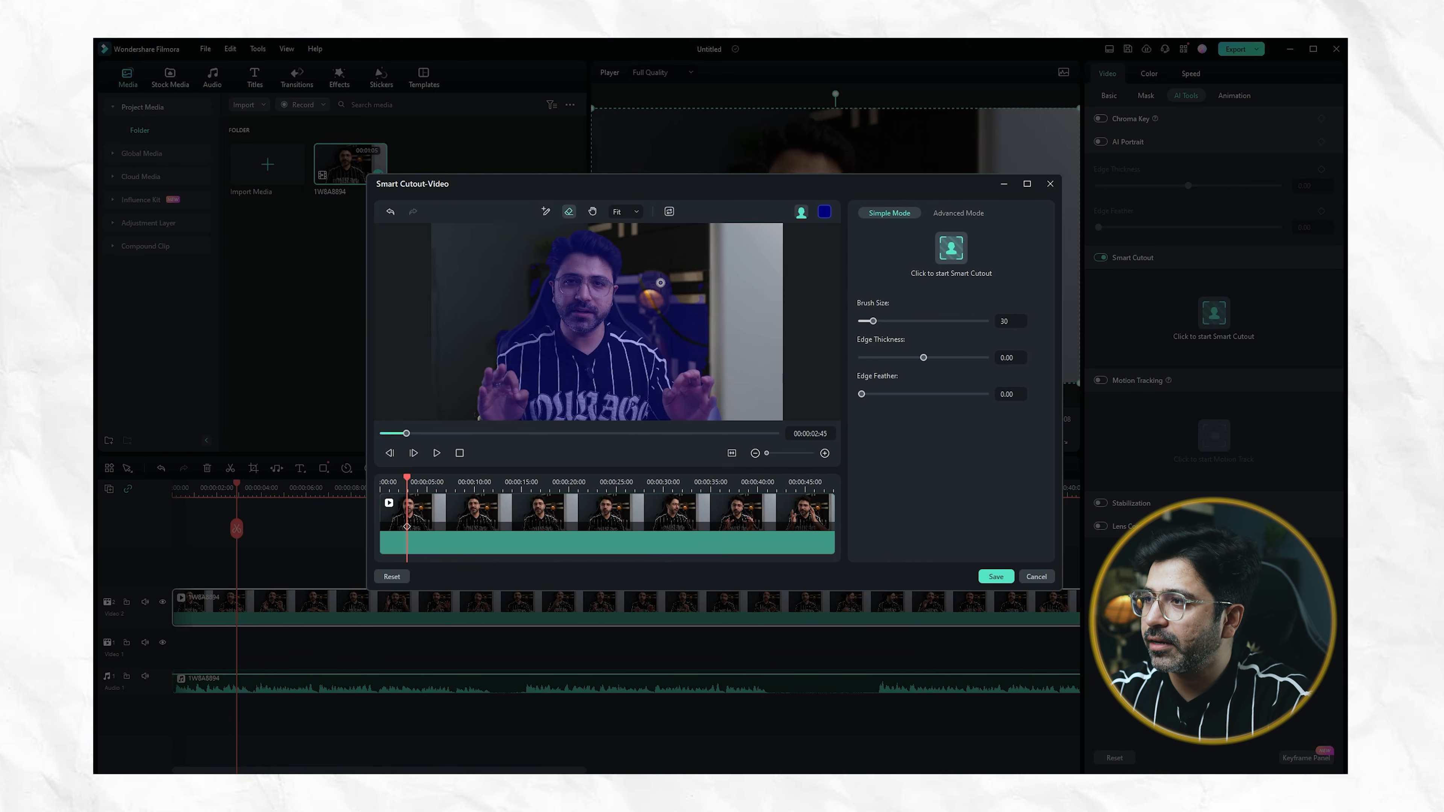
mouse_move(661, 283)
left_mouse_down()
mouse_move(676, 325)
mouse_move(685, 296)
mouse_move(708, 348)
left_mouse_up()
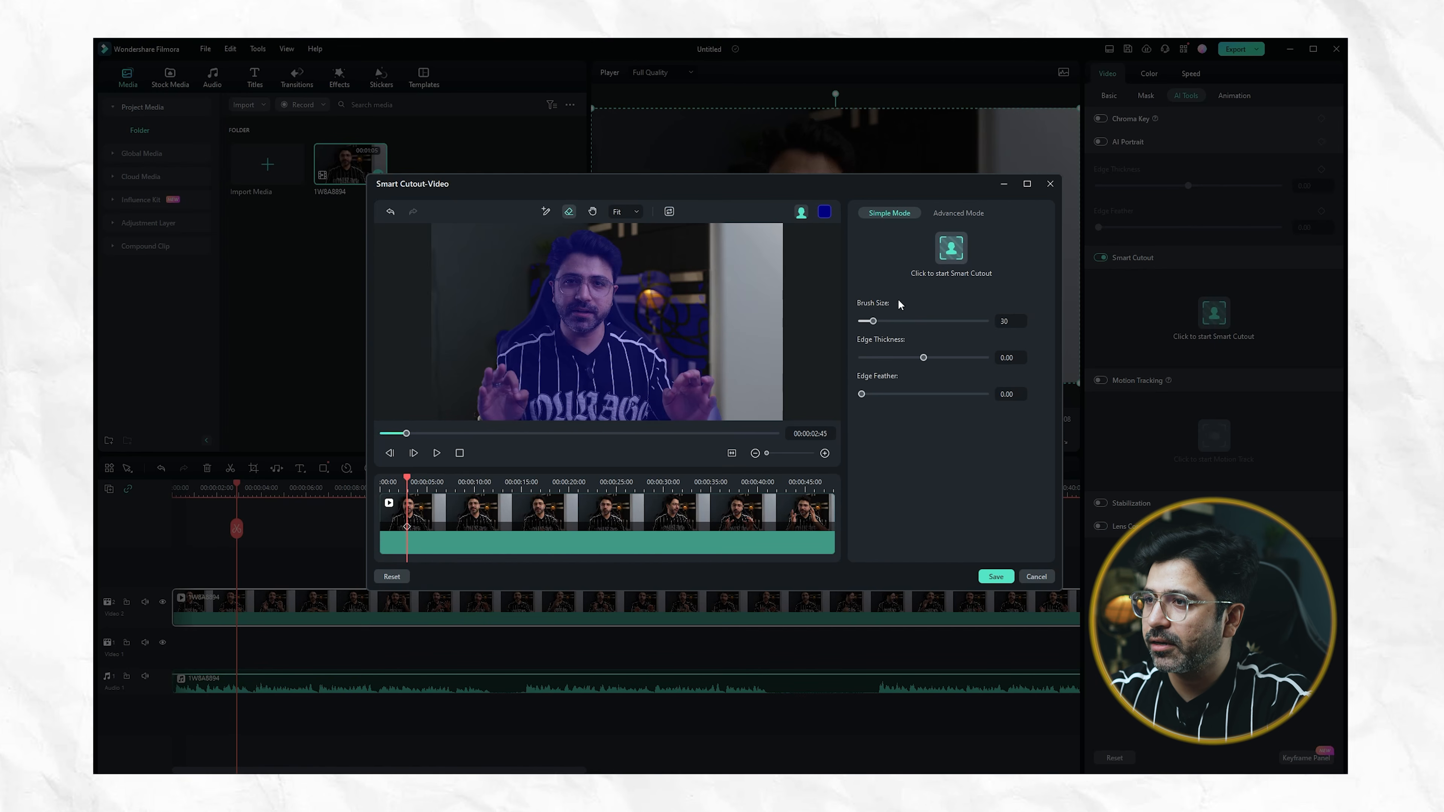
left_click_drag(873, 321, 949, 322)
mouse_move(685, 276)
left_mouse_down()
mouse_move(660, 273)
mouse_move(663, 308)
mouse_move(704, 312)
left_mouse_up()
mouse_move(634, 265)
left_mouse_down()
mouse_move(630, 293)
mouse_move(687, 364)
mouse_move(717, 341)
mouse_move(689, 299)
left_mouse_up()
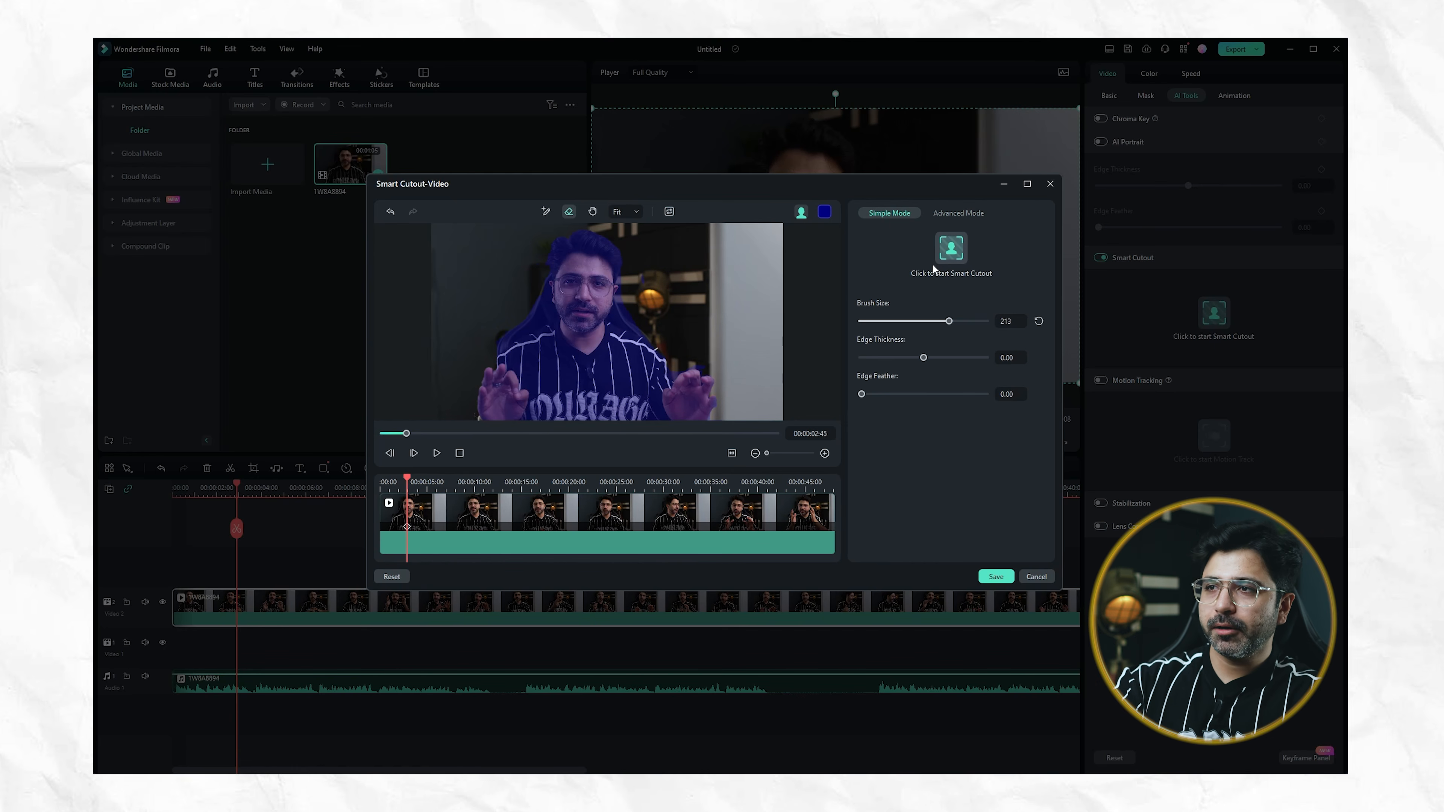
Track the cutout selection forward and in reverse through the clip using Advanced Mode
left_click(955, 215)
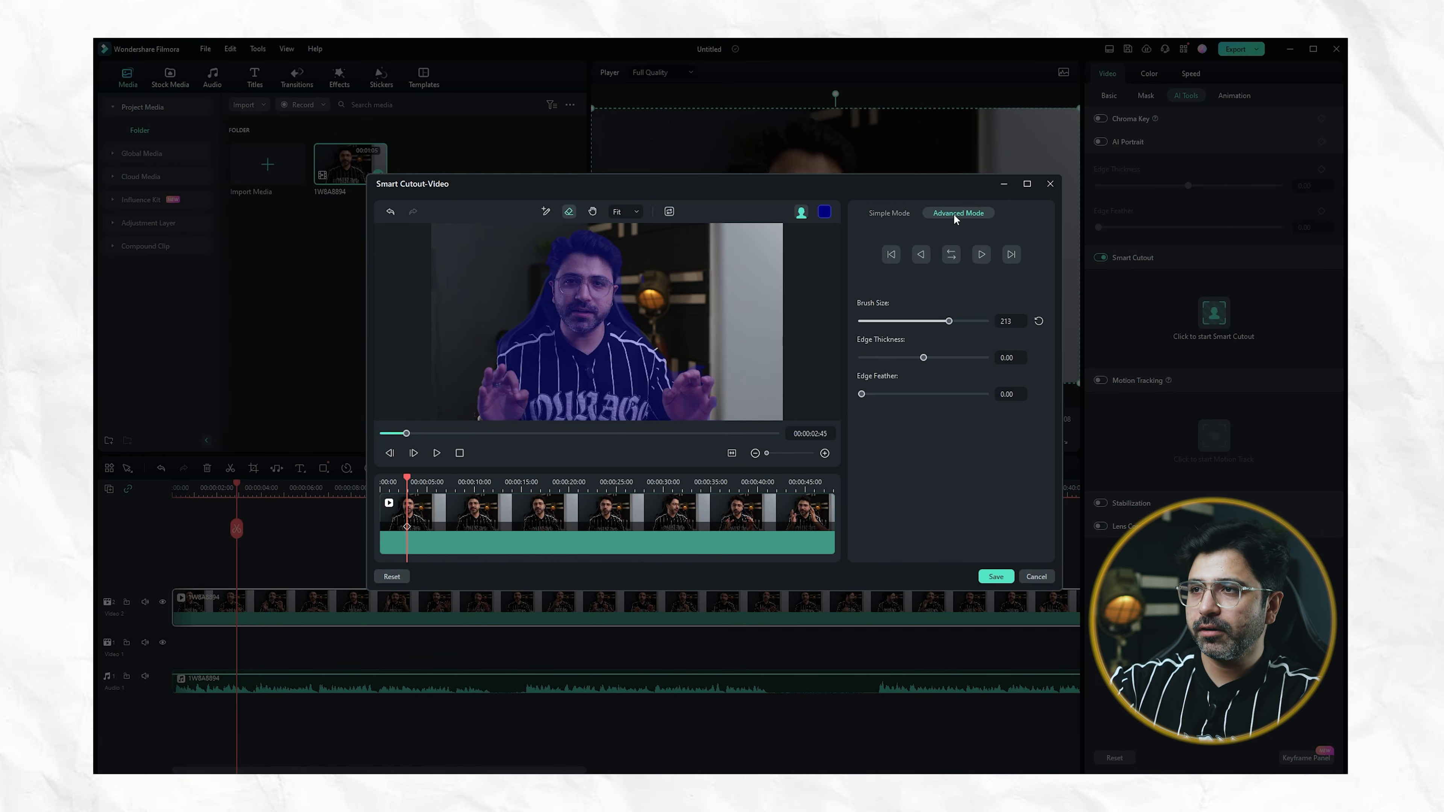
left_click(951, 256)
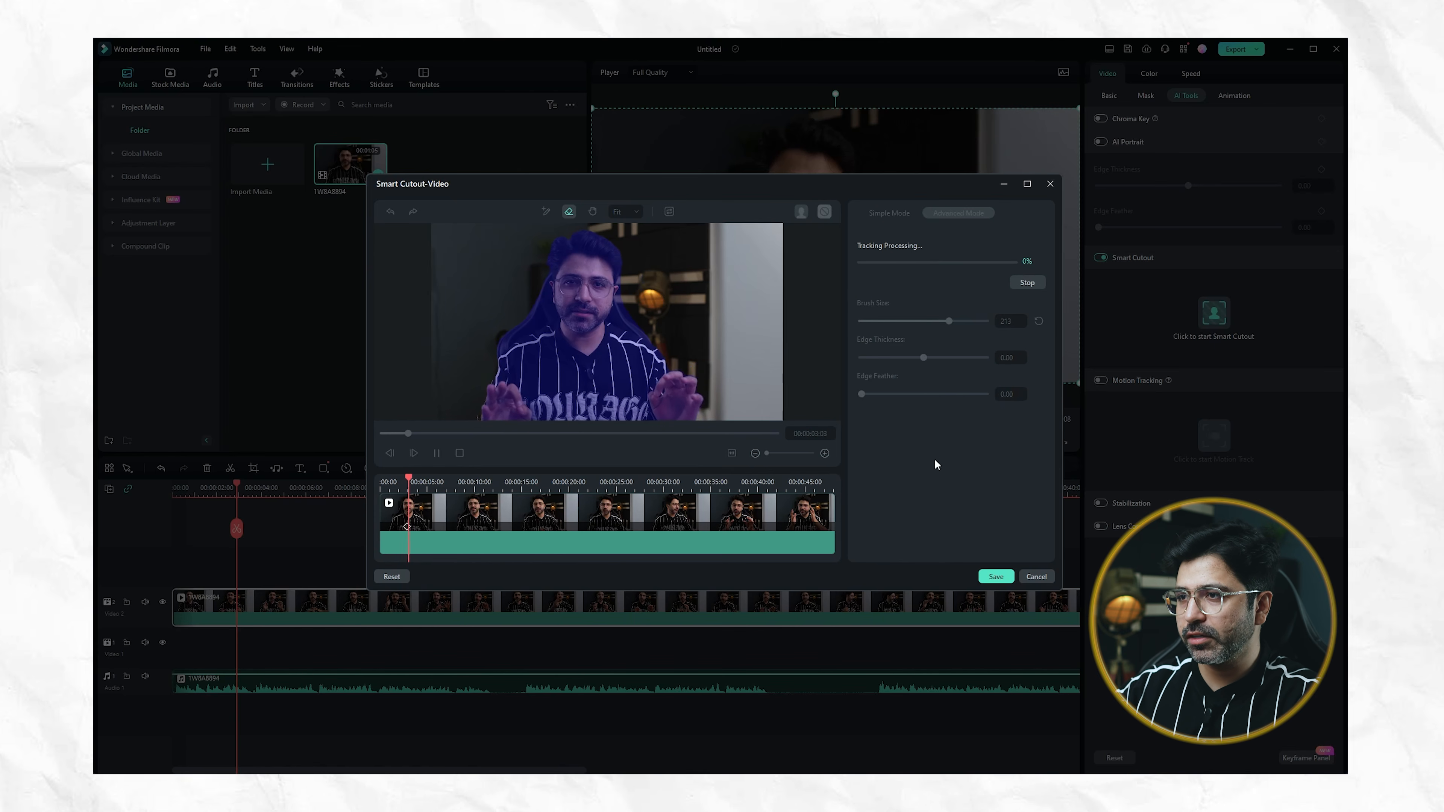
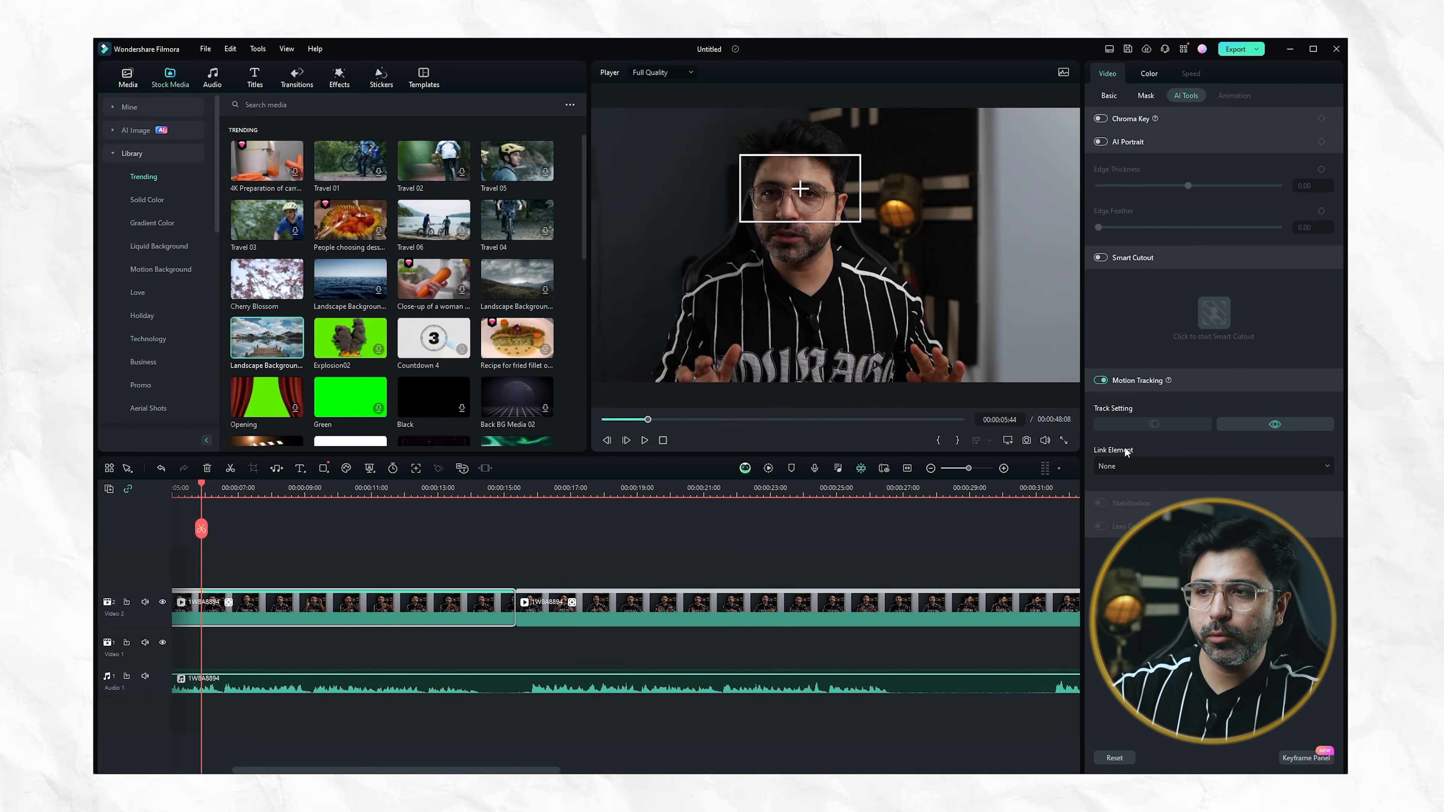
Add the trending question-marks sticker on a track above the first clip, starting at the timeline's beginning, and extend it to the clip's end
left_click(1140, 468)
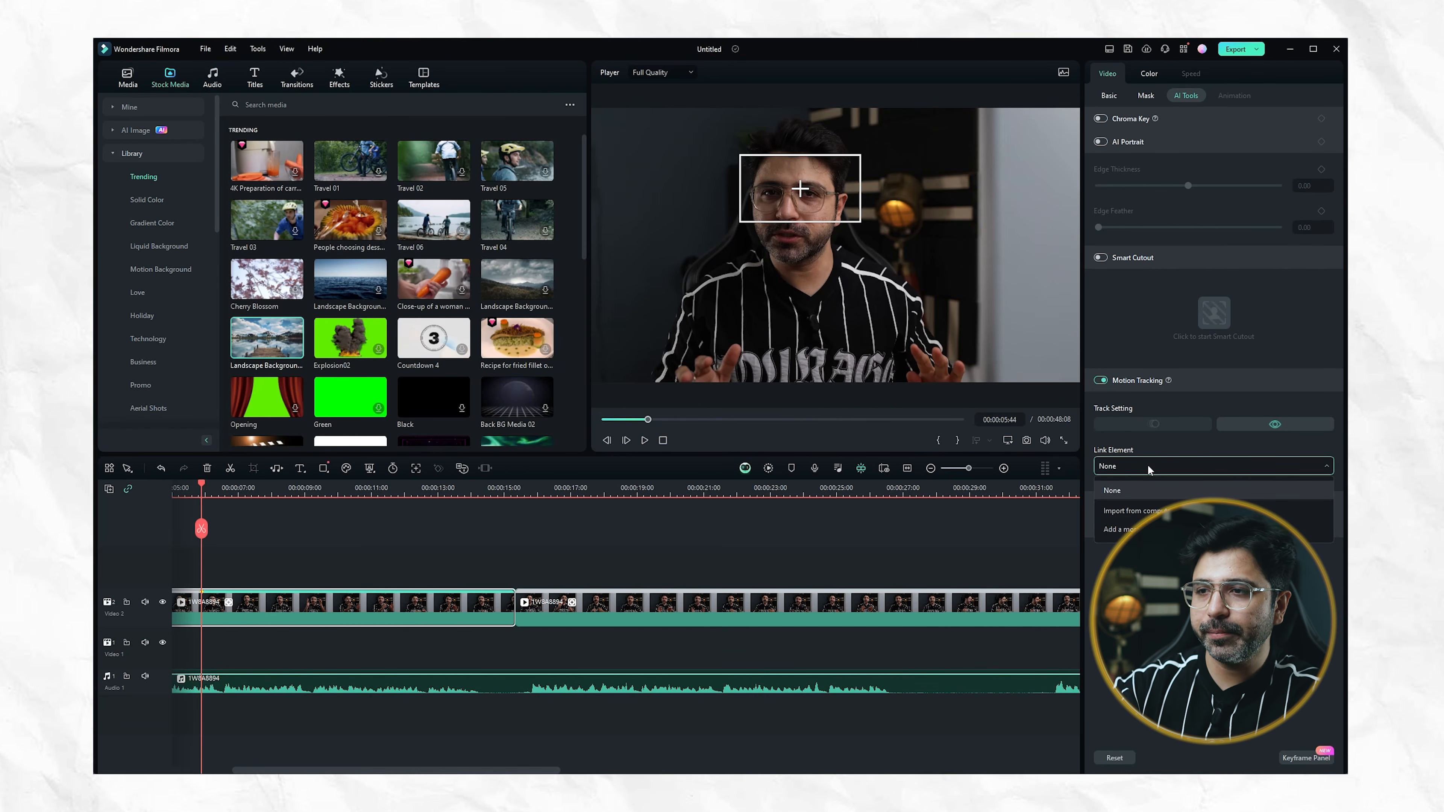
left_click(1171, 452)
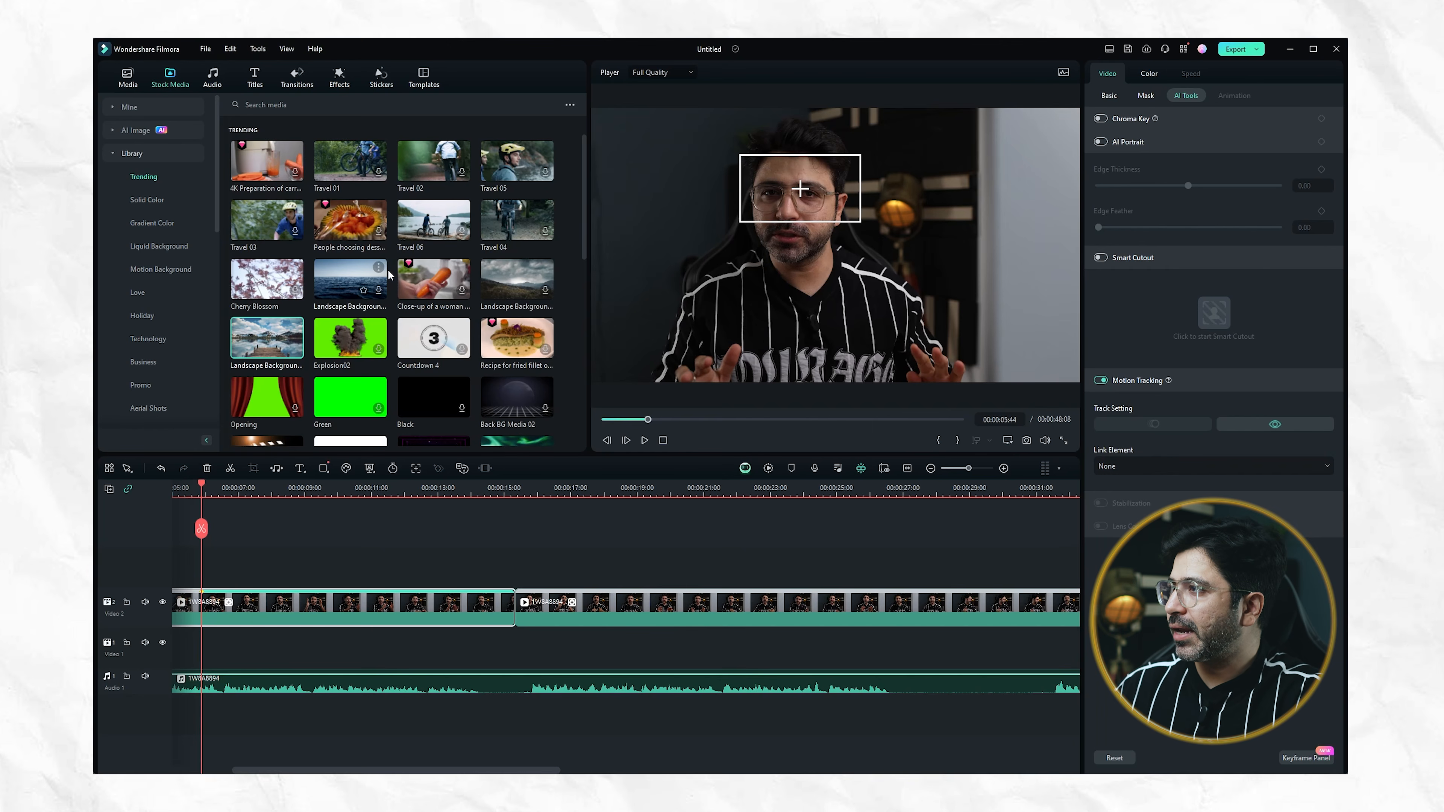
left_click(381, 79)
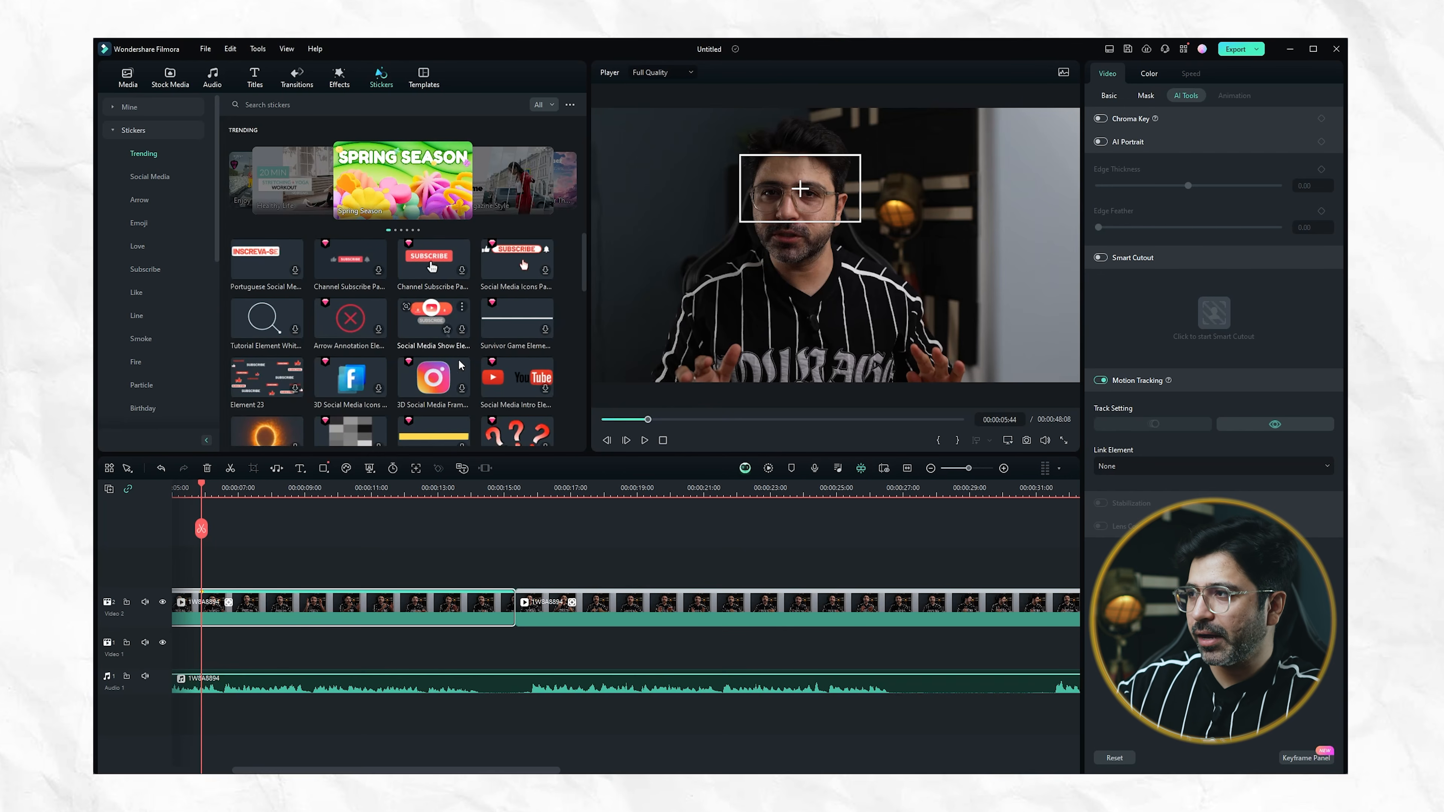
scroll(461, 380, "down", 5)
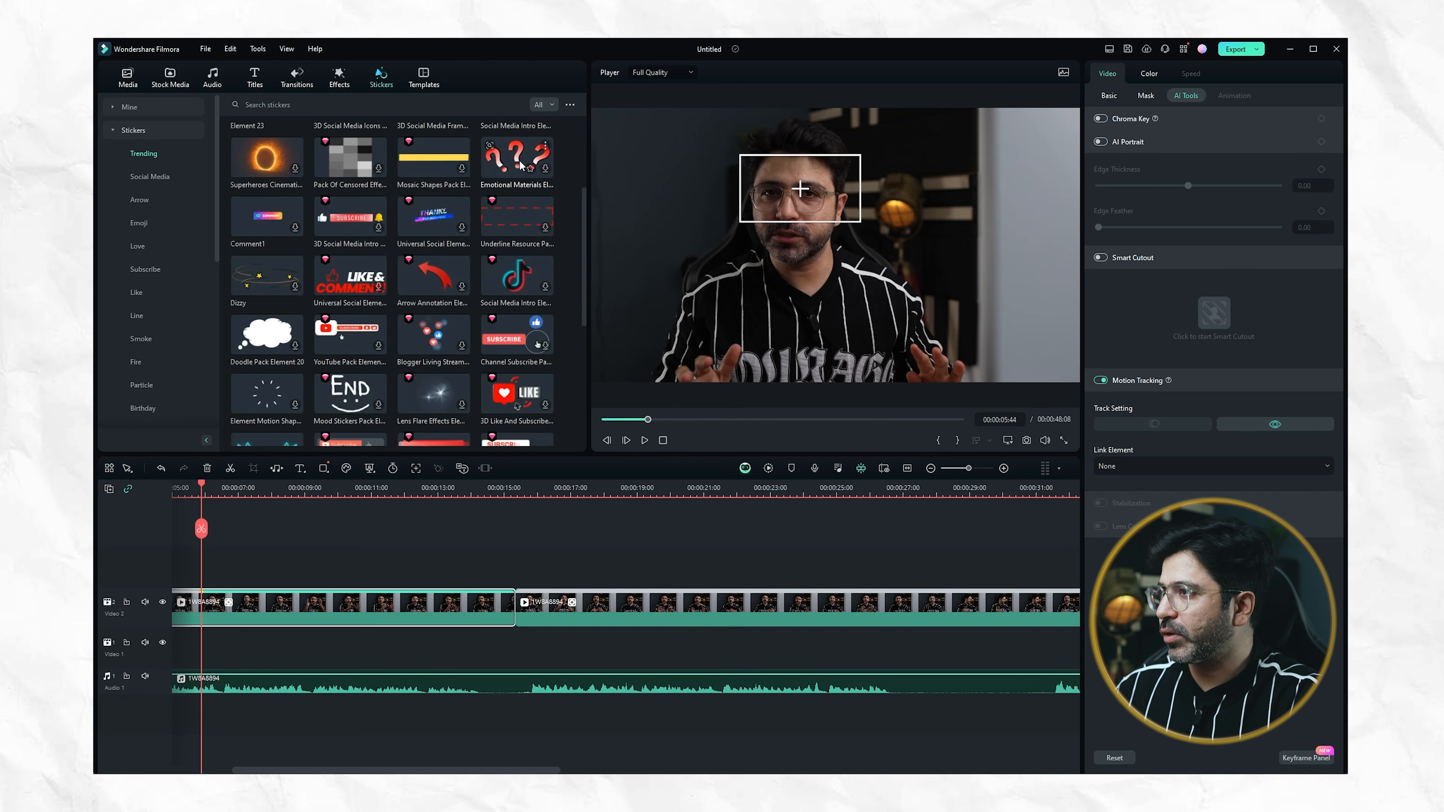
left_click(545, 168)
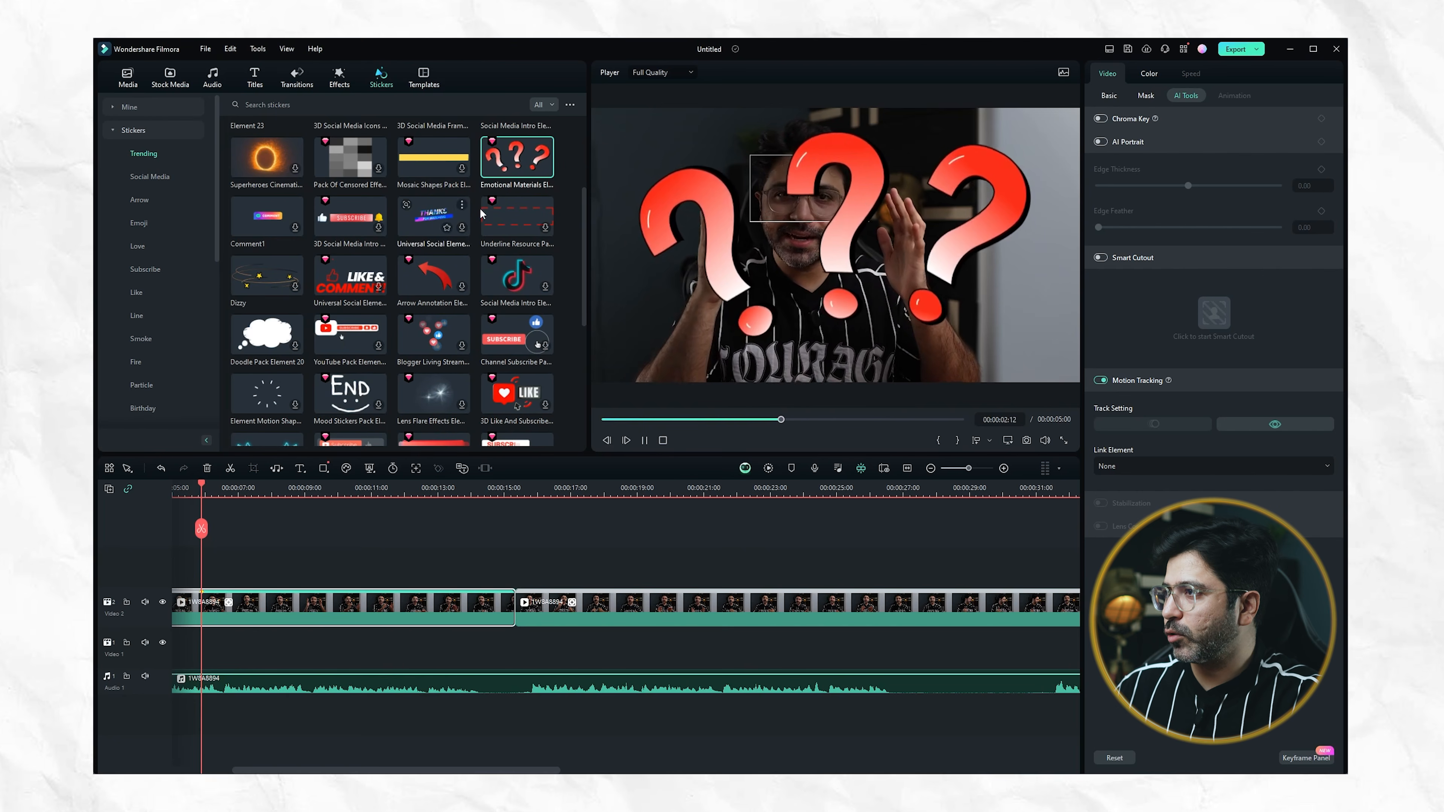
left_click_drag(546, 168, 171, 566)
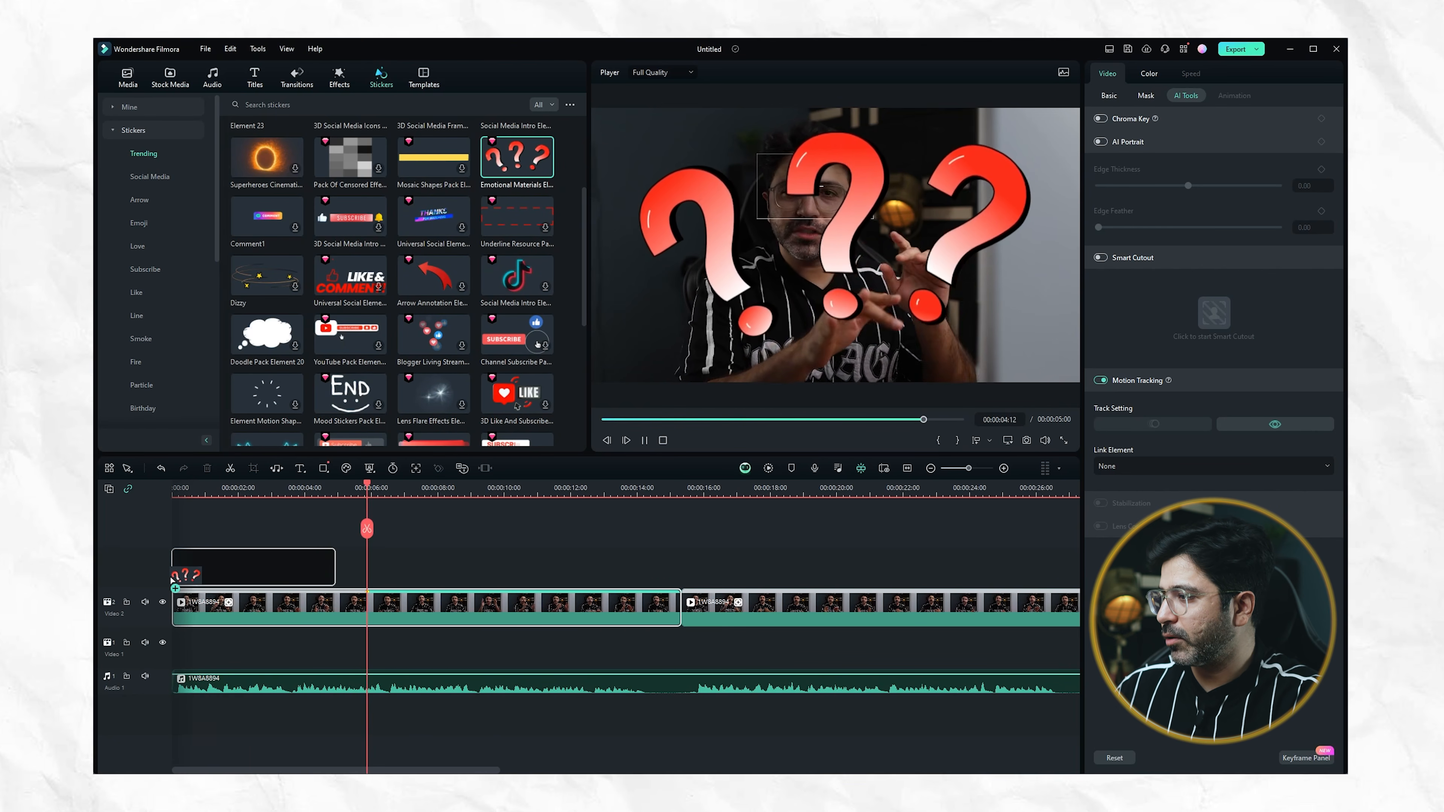
left_click_drag(336, 569, 681, 576)
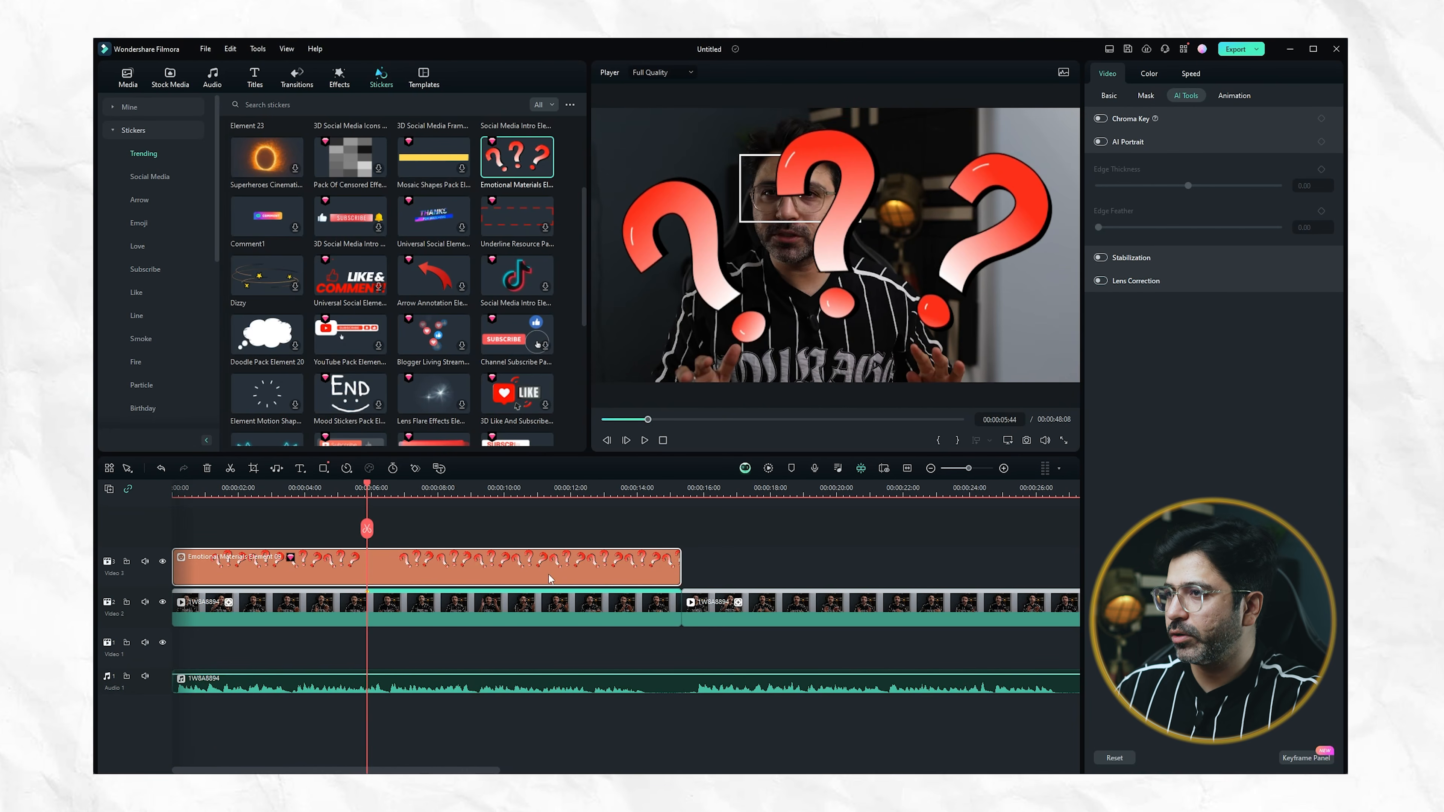
Shrink the question-marks sticker to about the size of the tracking box and place it beside the man's head over the lamp
left_click(831, 246)
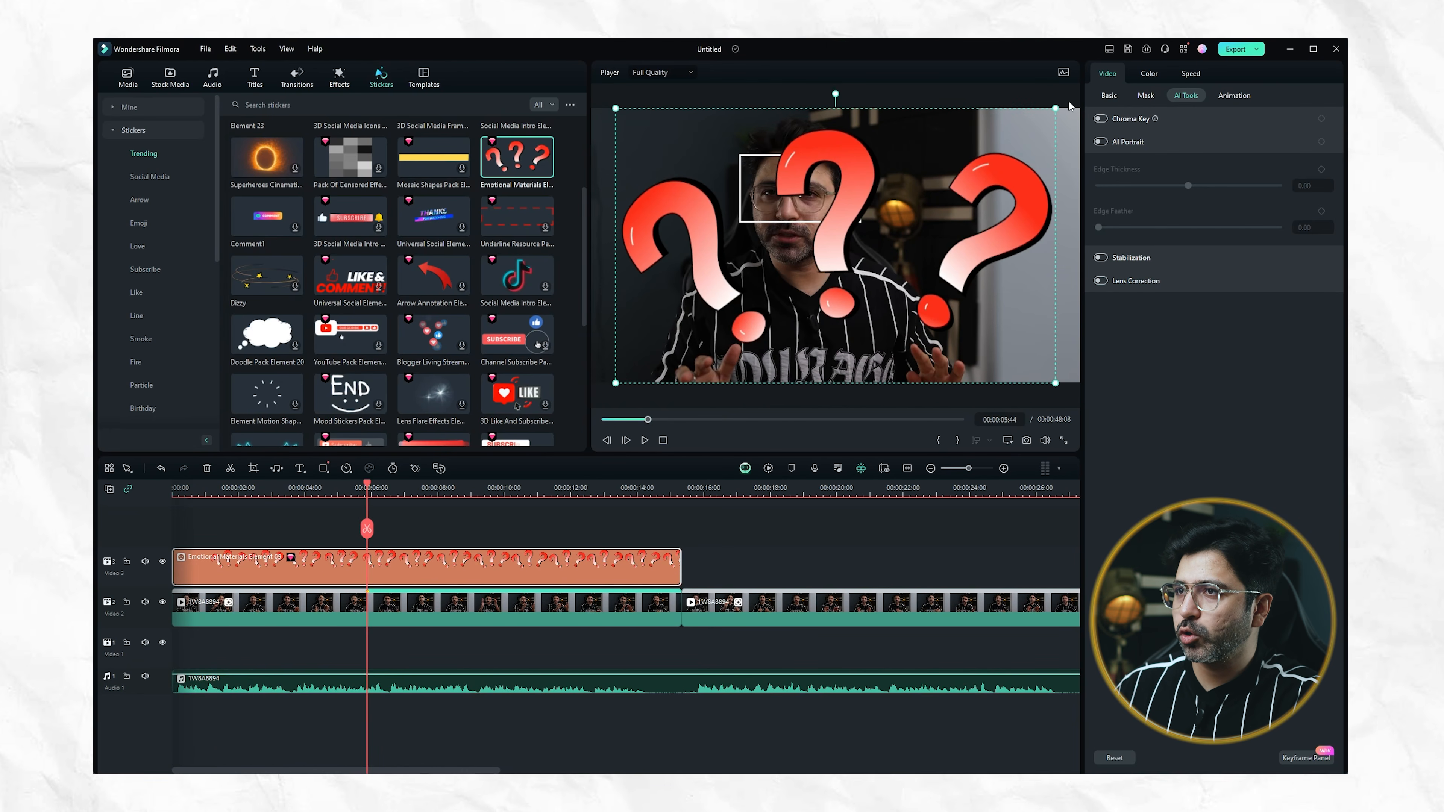
left_click_drag(1055, 109, 722, 316)
left_click_drag(659, 353, 928, 206)
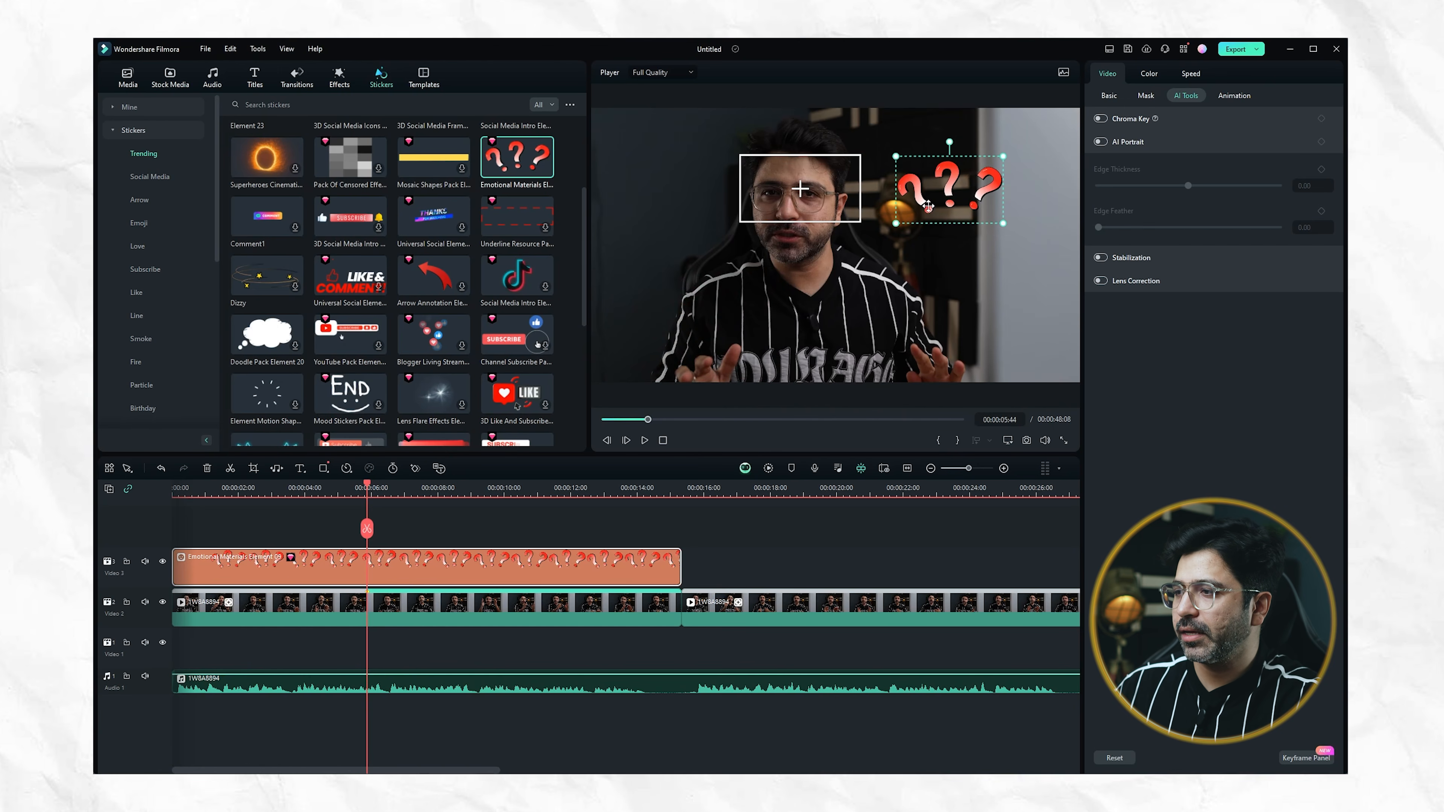
Link the question-marks sticker to the first clip's motion tracking and reposition it beside the man's head
left_click(423, 610)
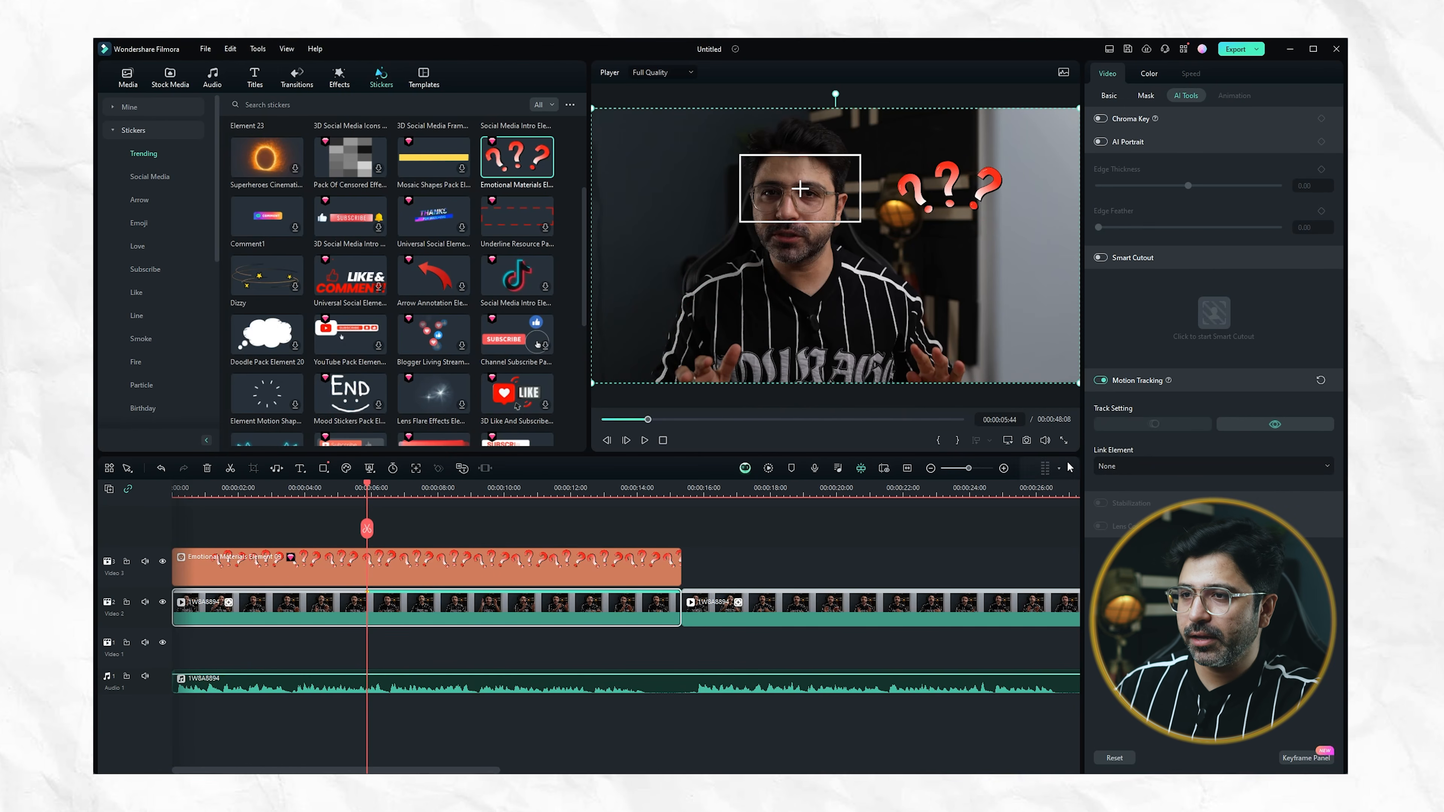
left_click(1145, 471)
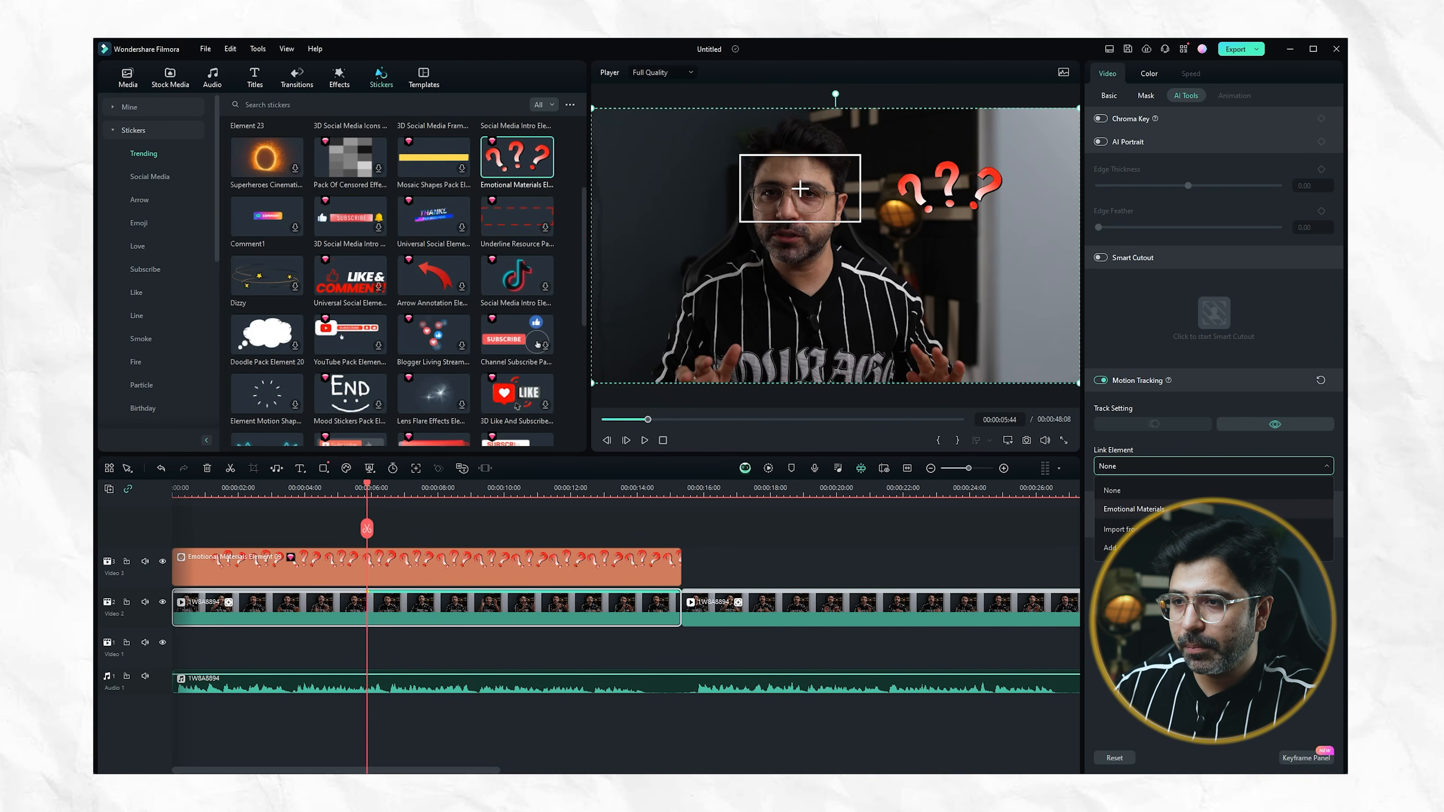
left_click(1133, 509)
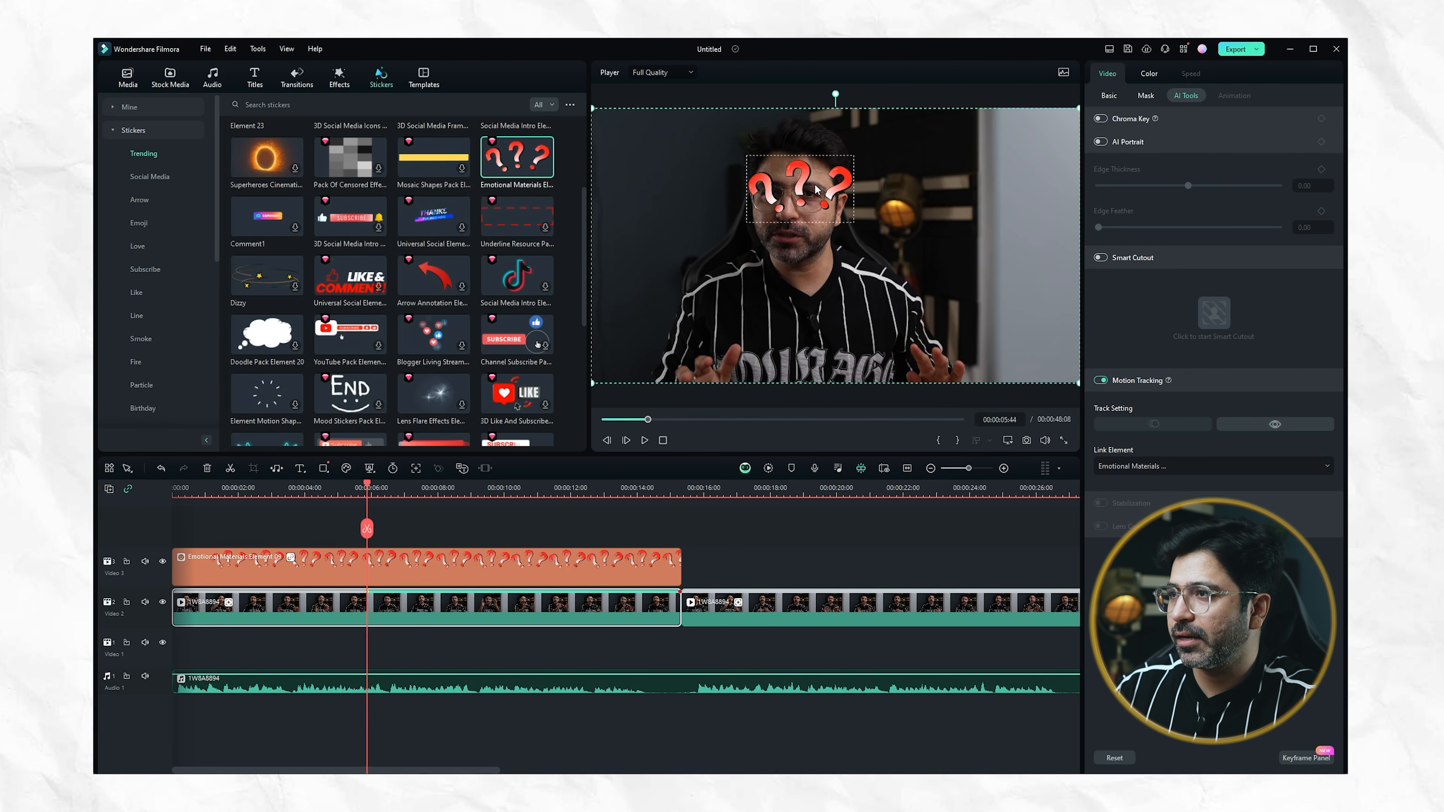
left_click_drag(802, 187, 934, 203)
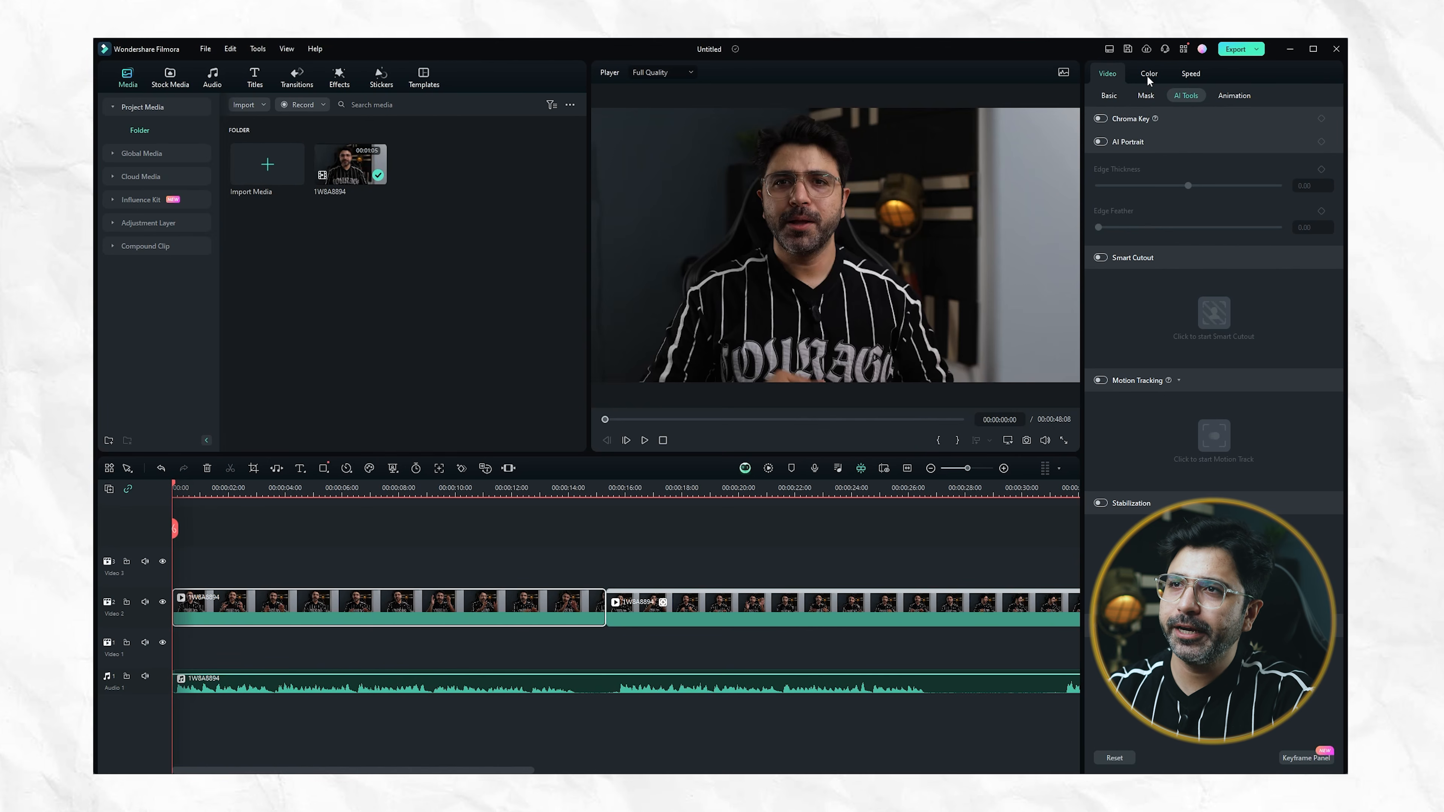
Try the default color presets on the first clip one after another, from black and white through Blockbuster, Boost Color and Brighten to Cool
left_click(1147, 74)
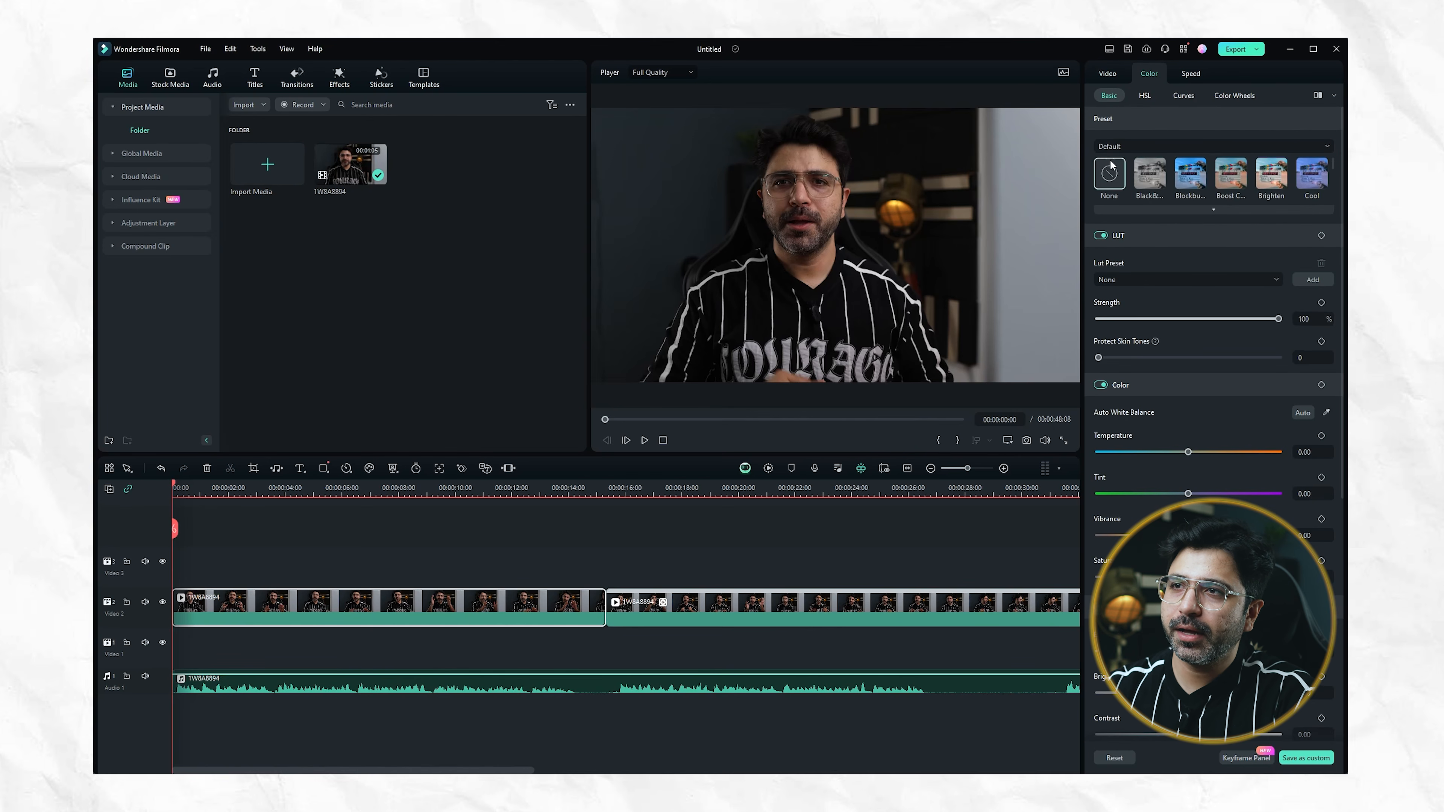
left_click(1155, 145)
left_click(1155, 143)
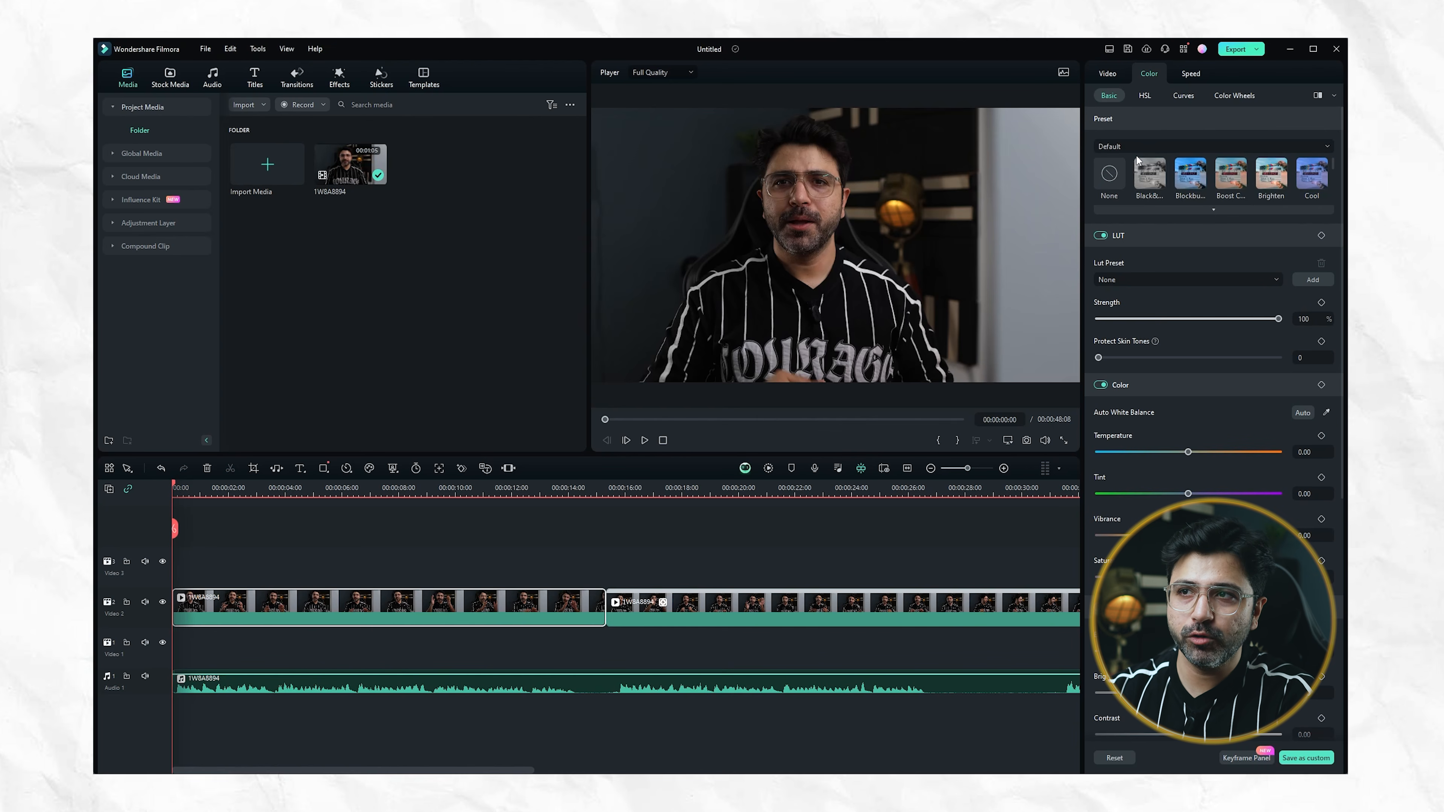
left_click(1154, 177)
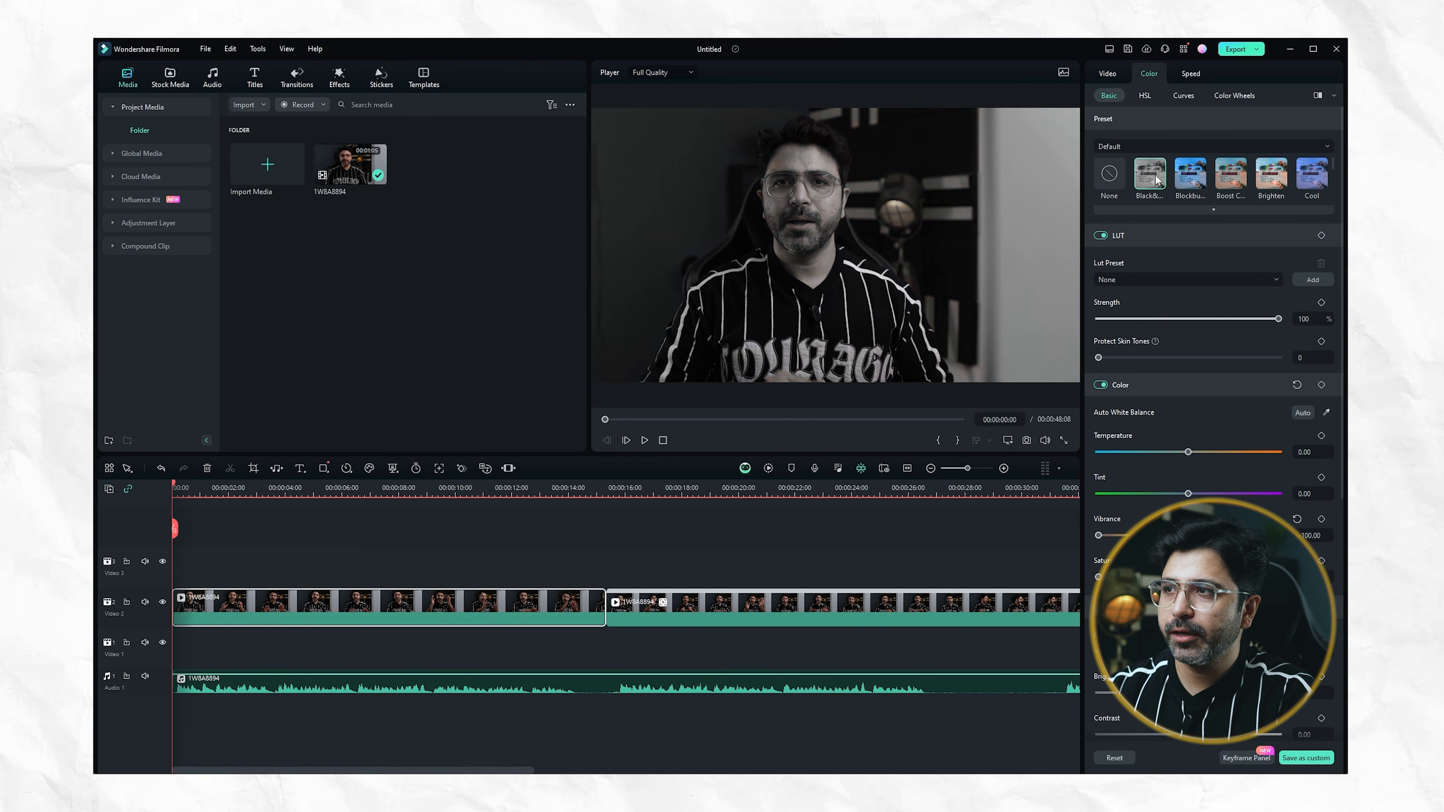
left_click(1188, 176)
left_click(1224, 181)
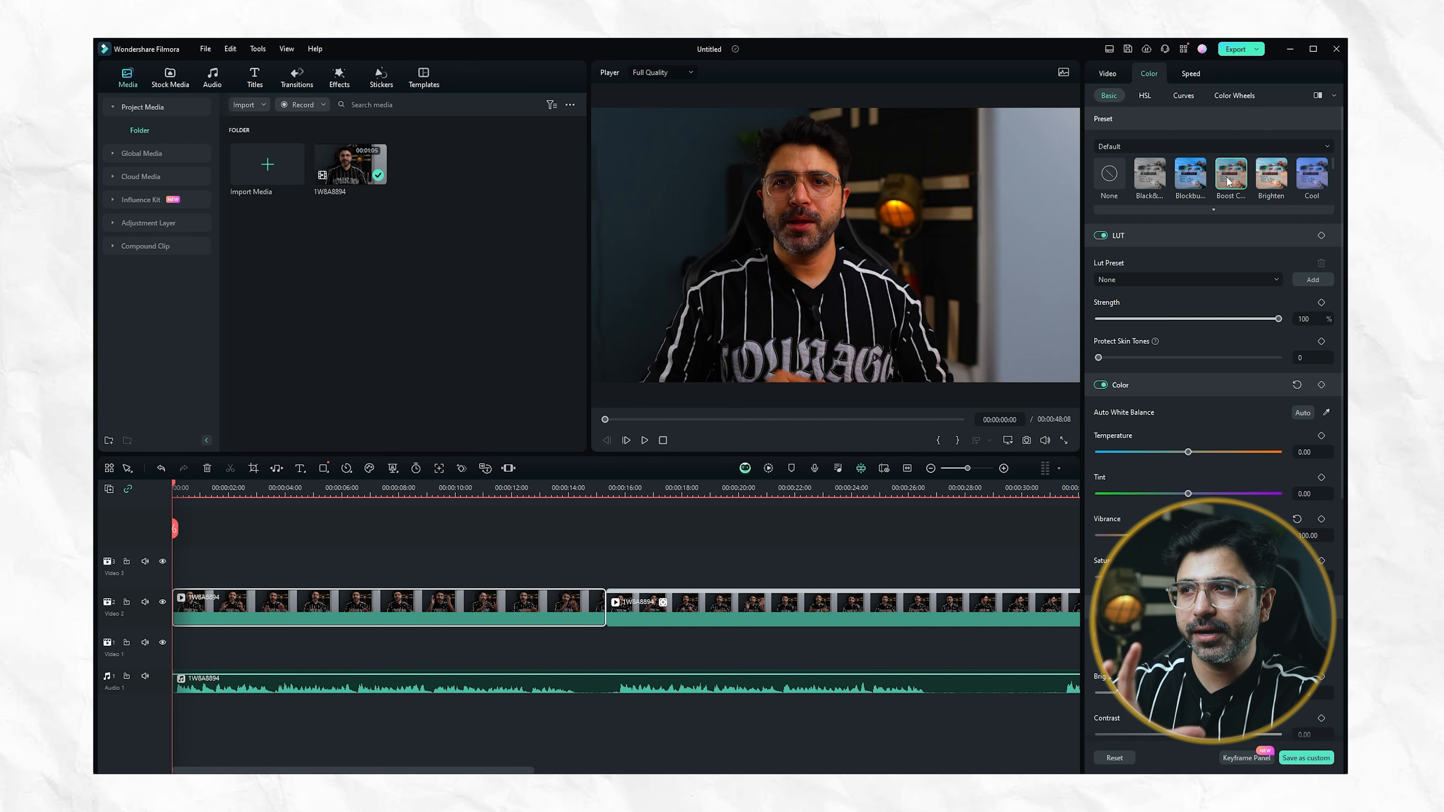
left_click(1270, 186)
left_click(1304, 182)
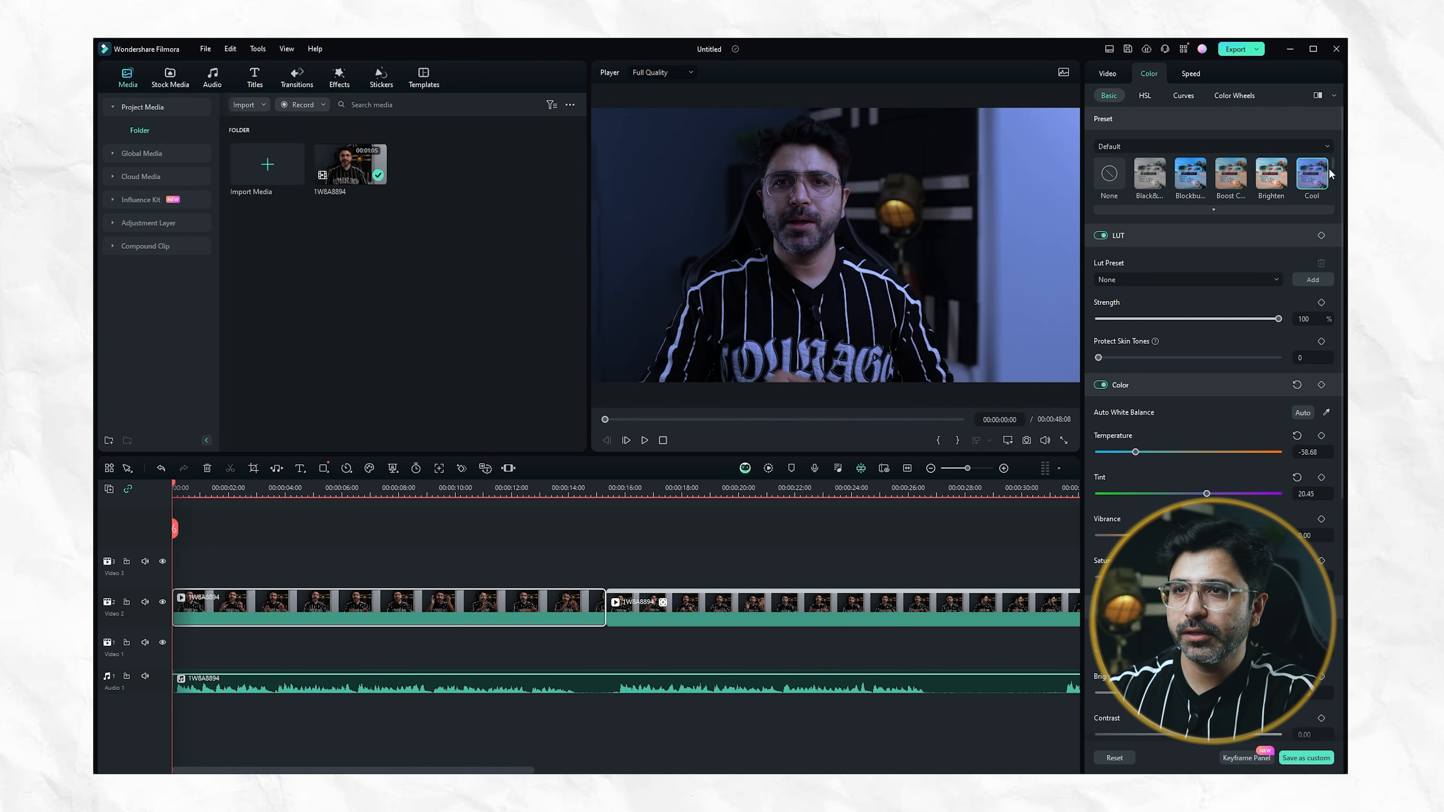
Try the Vignette 3, Vignette 4 and Warm color presets, and return the preset to None
scroll(1250, 176, "down", 5)
left_click(1196, 180)
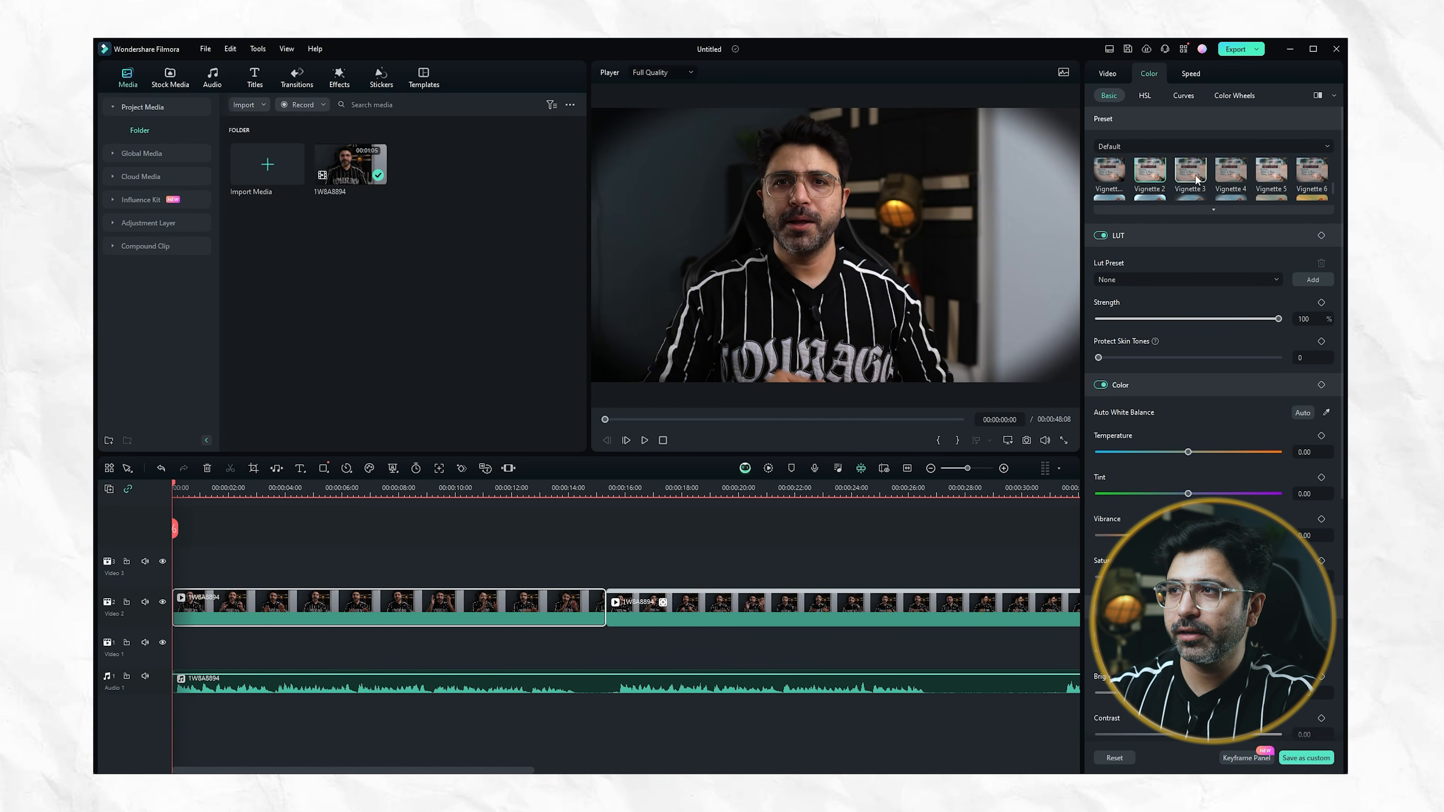
left_click(1238, 175)
scroll(1234, 175, "down", 2)
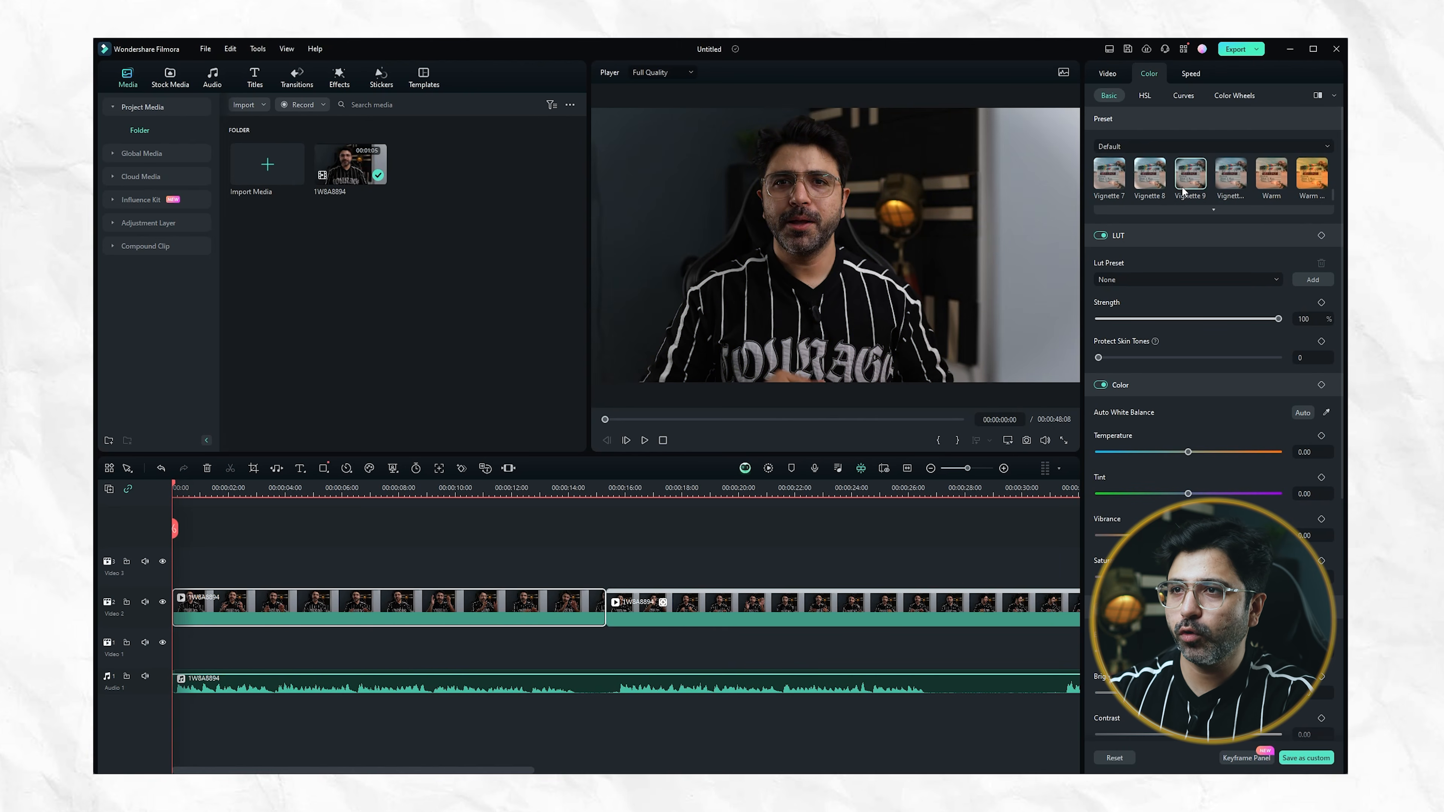
left_click(1276, 183)
scroll(1250, 179, "up", 7)
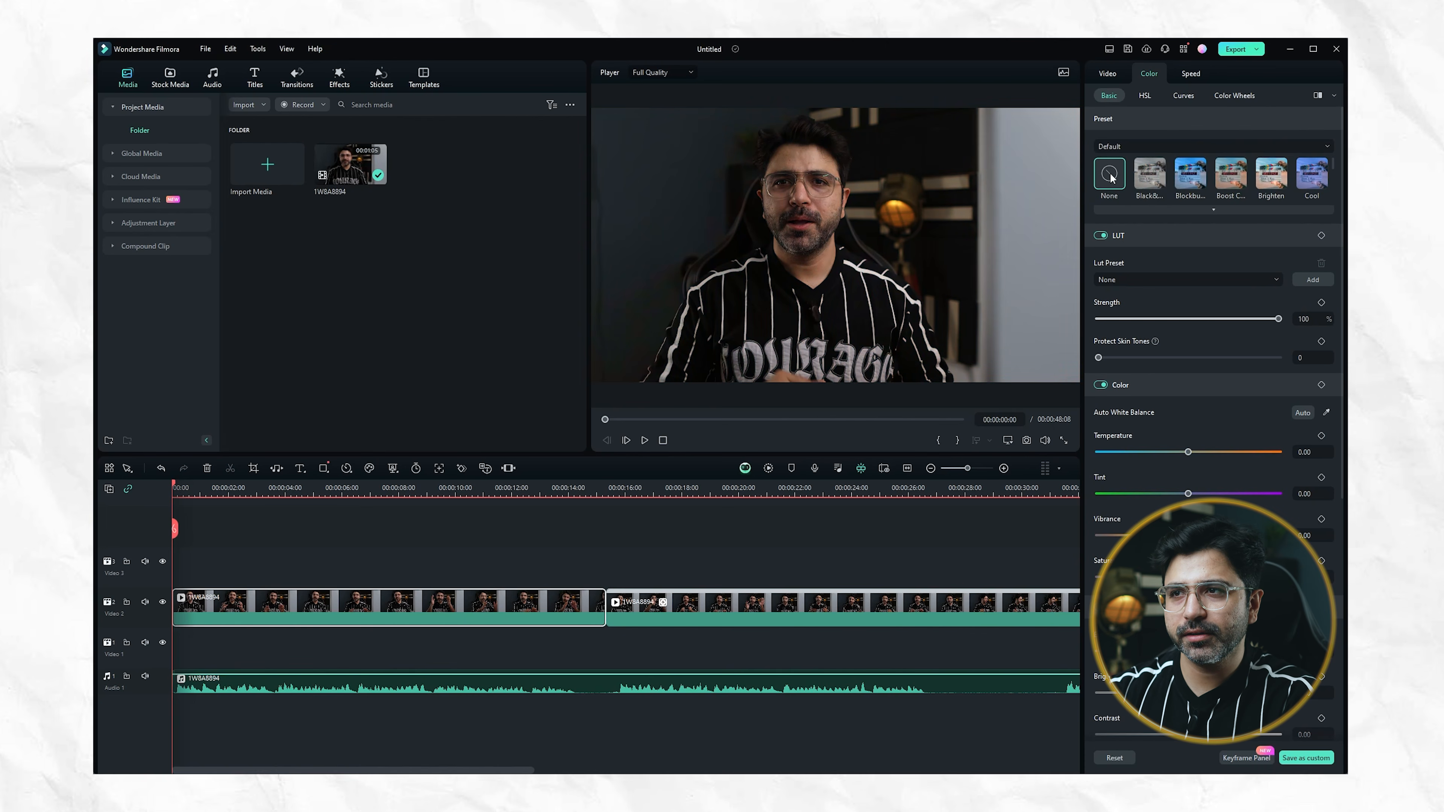
Try the Star Wars LUT at 60% strength on the clip, and set the LUT preset back to None
left_click(1131, 280)
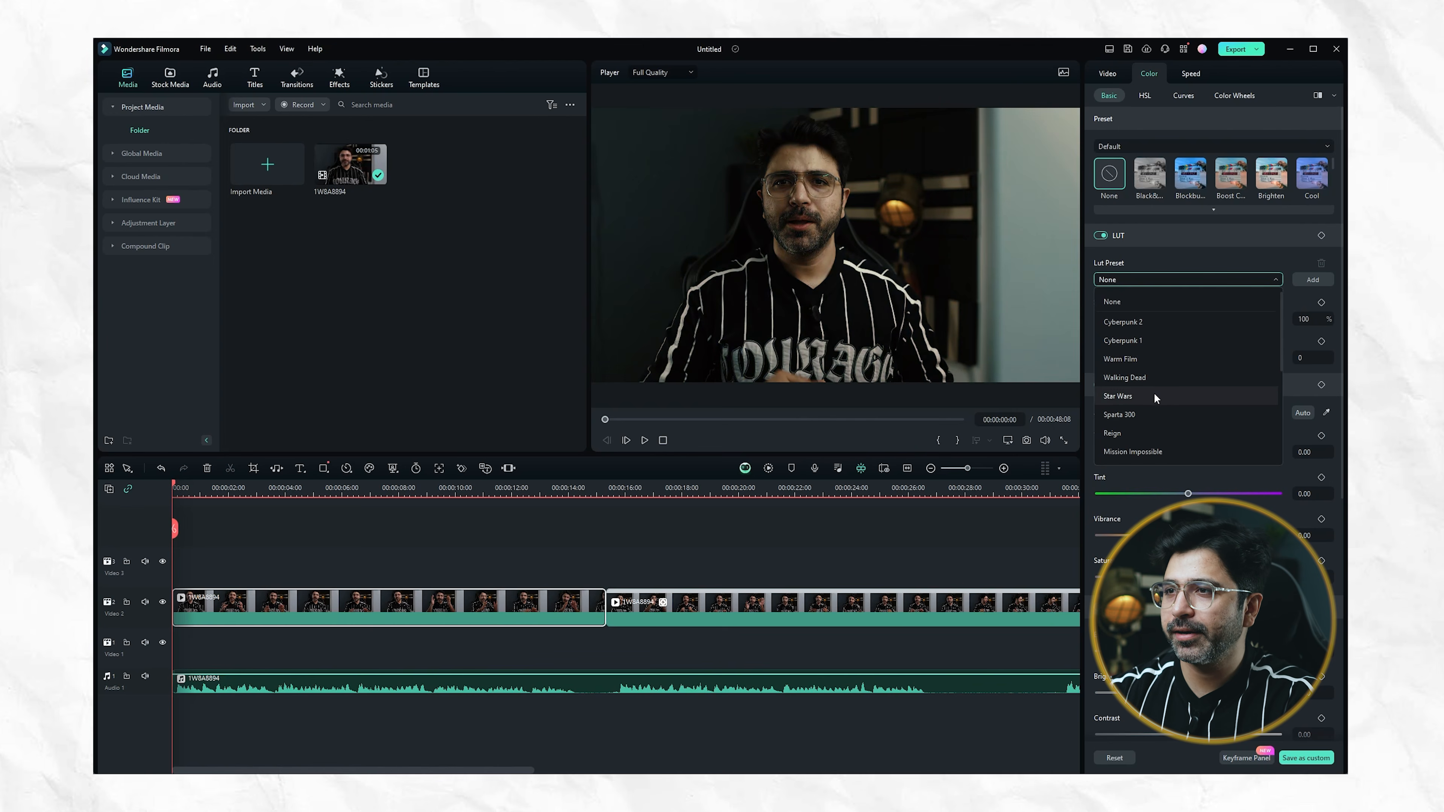
left_click(1154, 393)
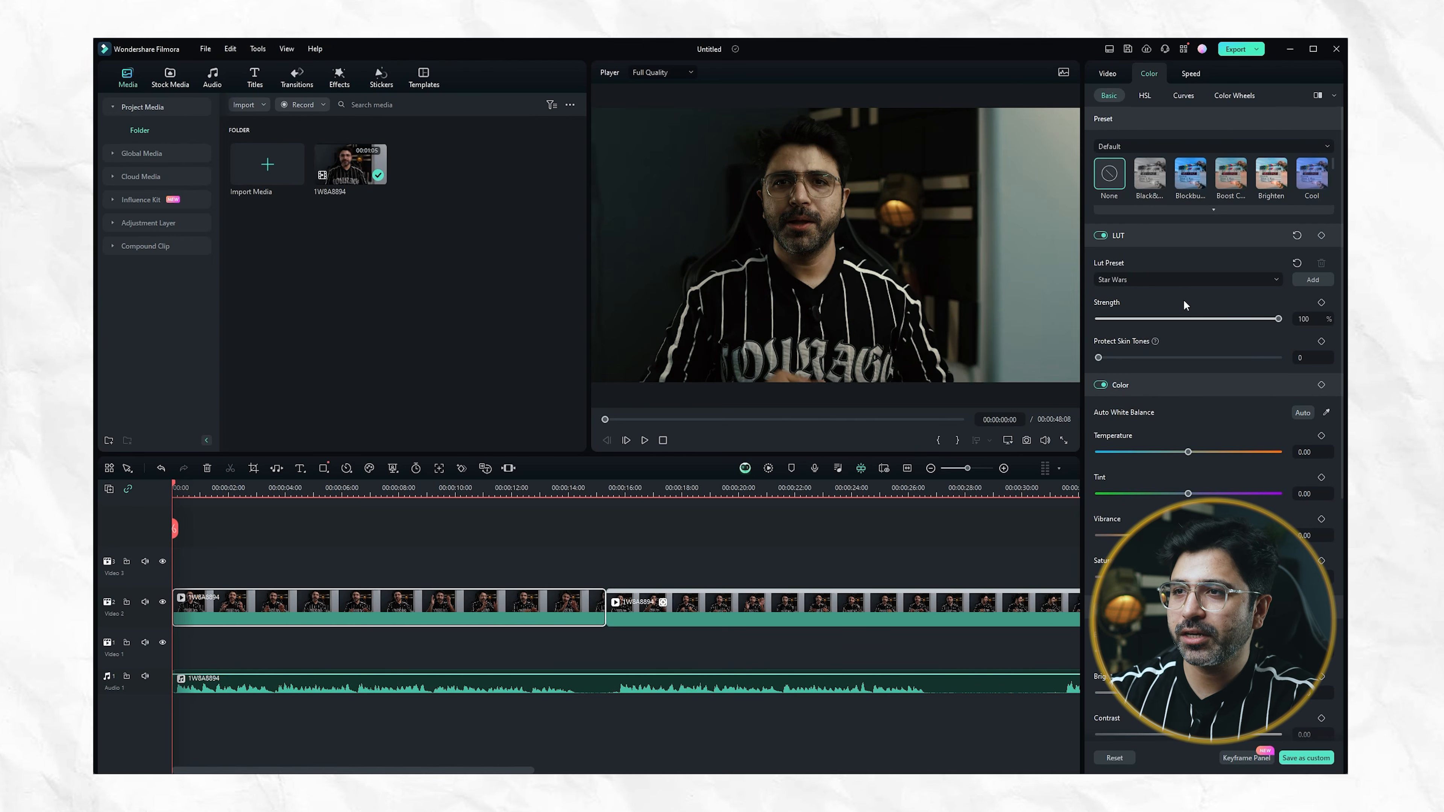
left_click_drag(1277, 322, 1173, 324)
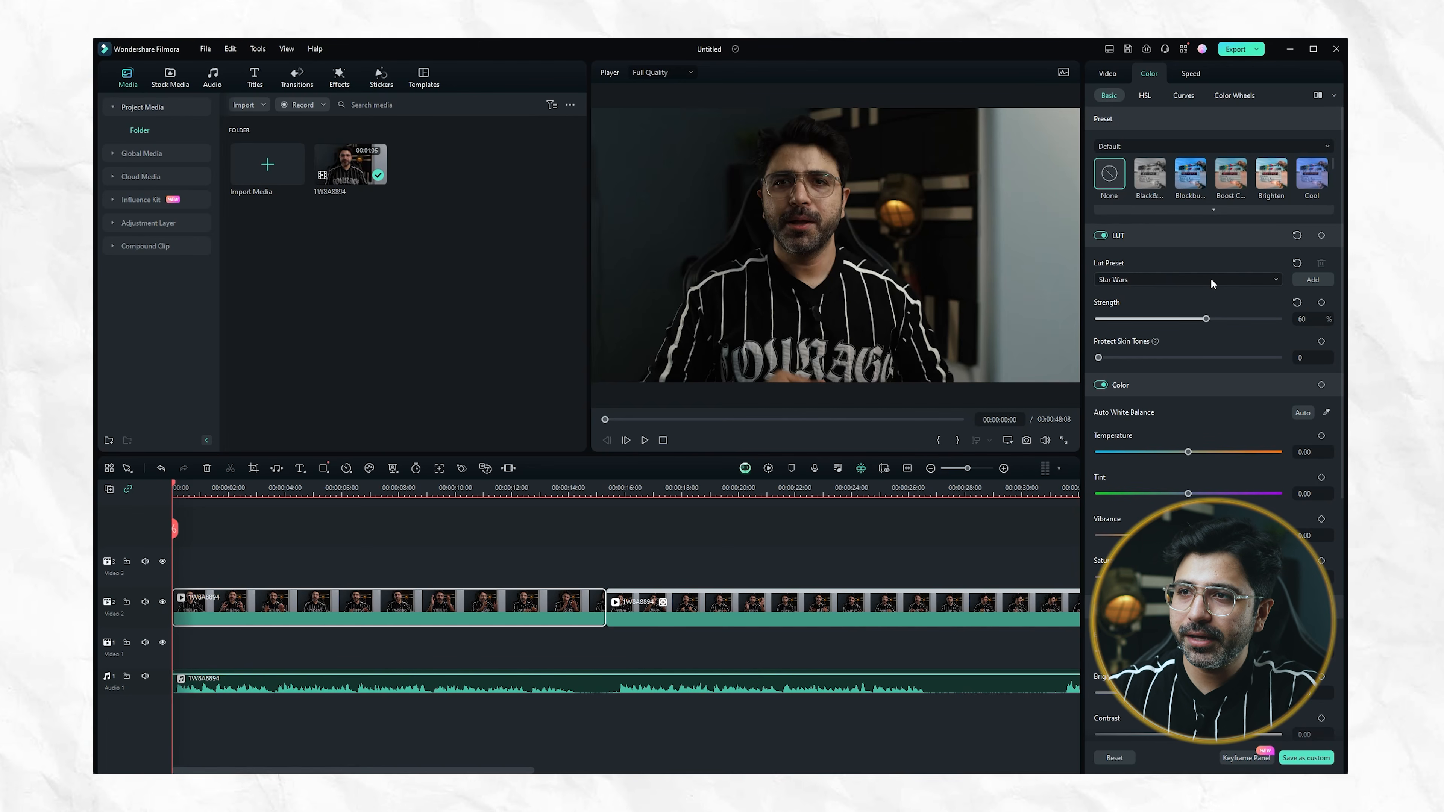
left_click(1210, 278)
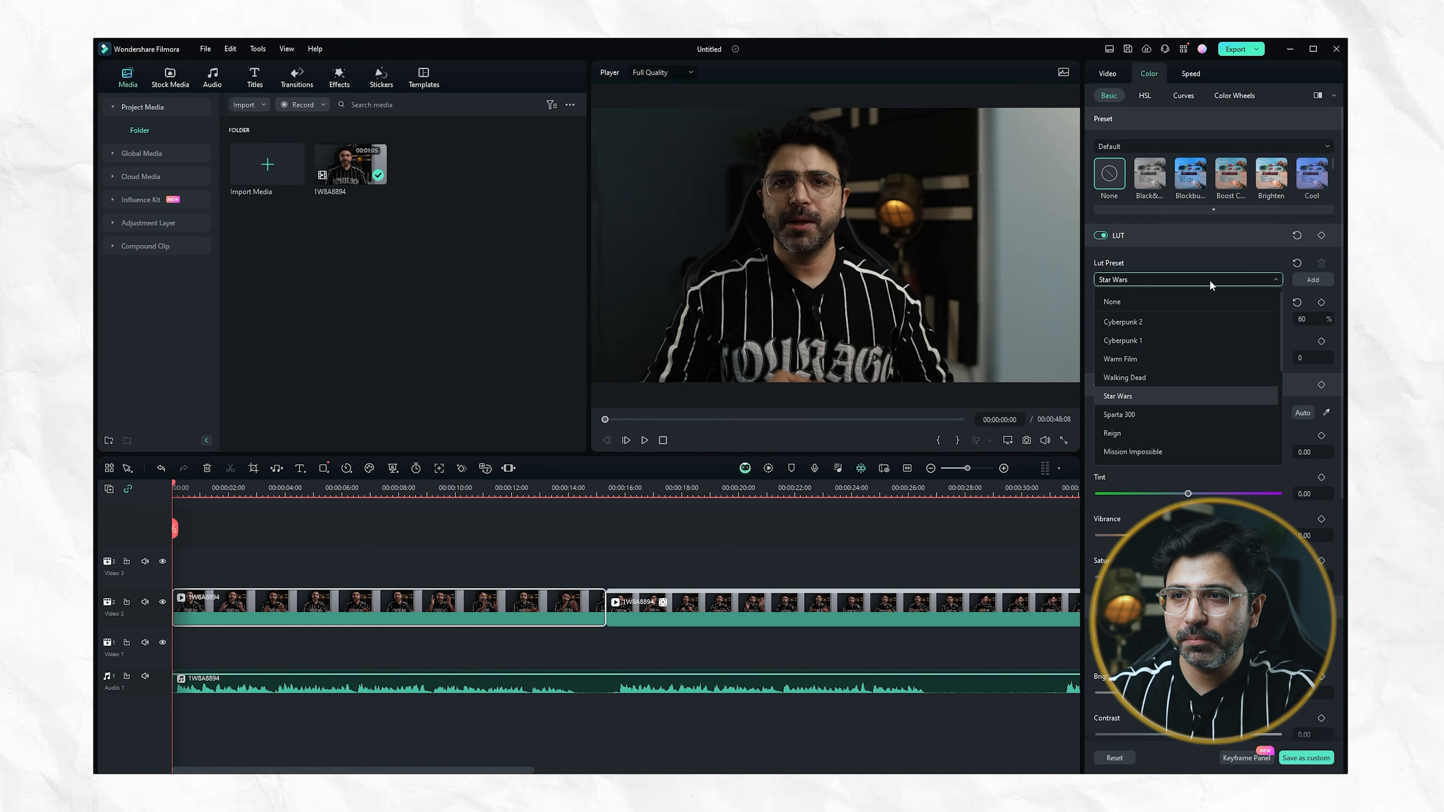
left_click(1144, 303)
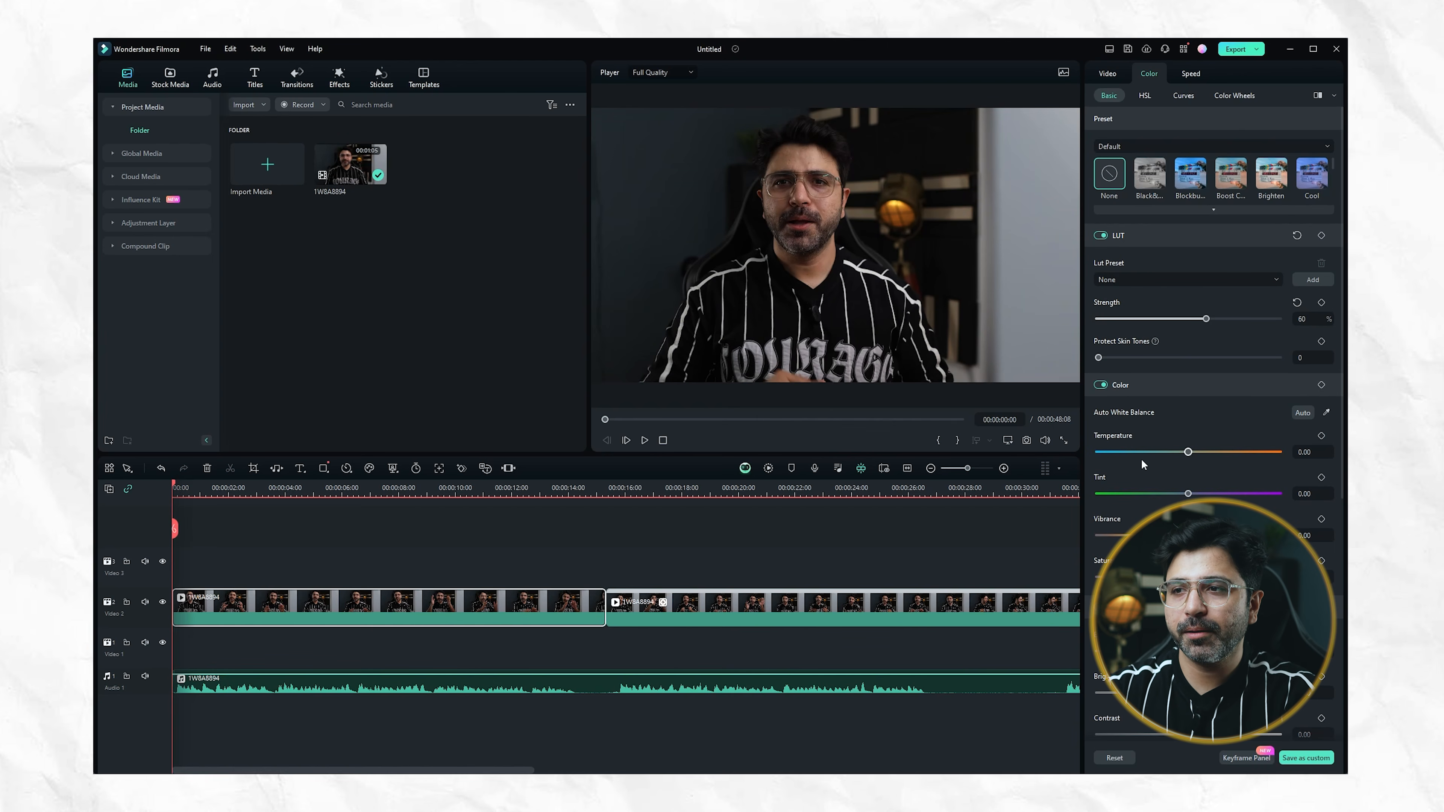
Adjust the clip's color with temperature 1, vibrance 9, exposure 20 and shadow 23
left_click_drag(1188, 451, 1220, 452)
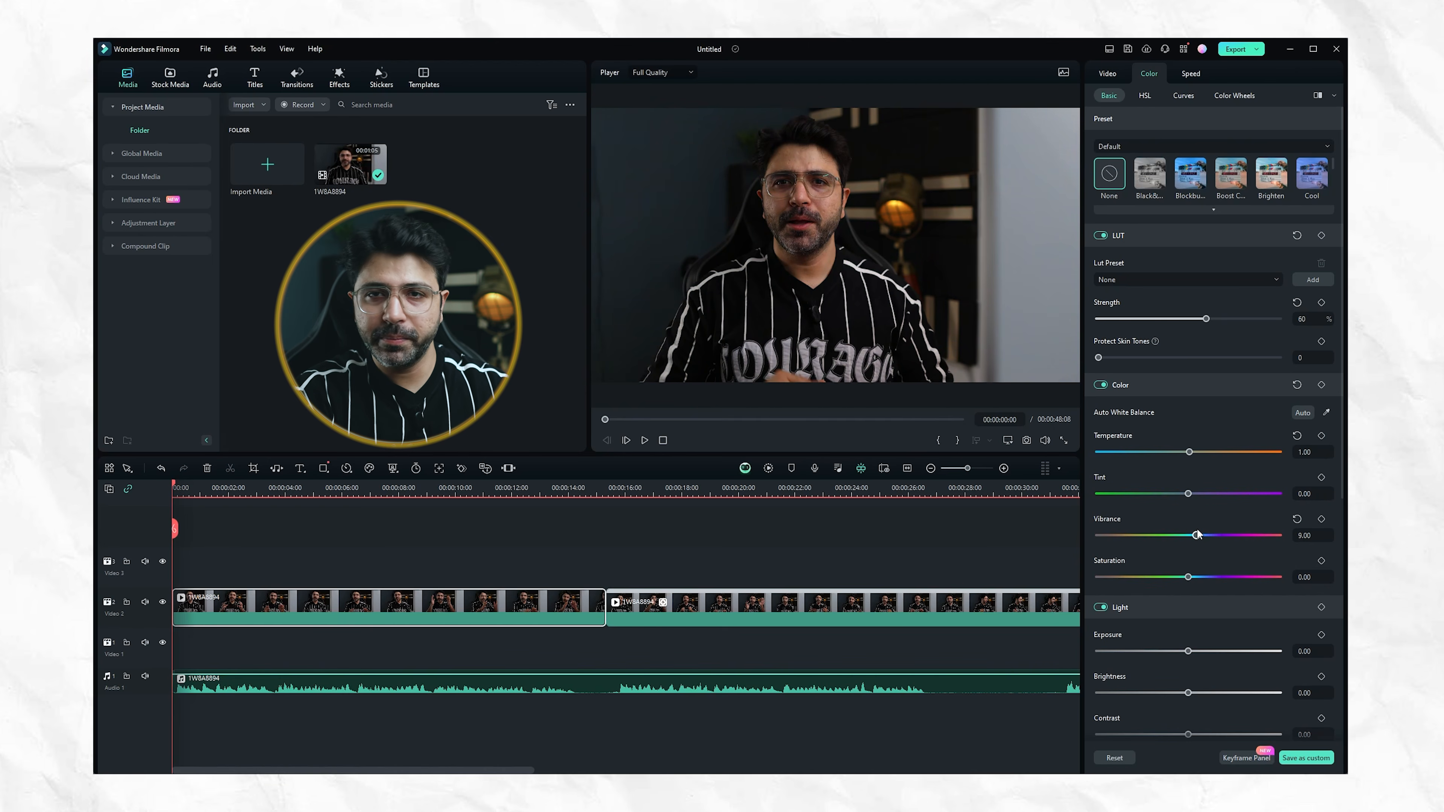
scroll(1177, 587, "down", 5)
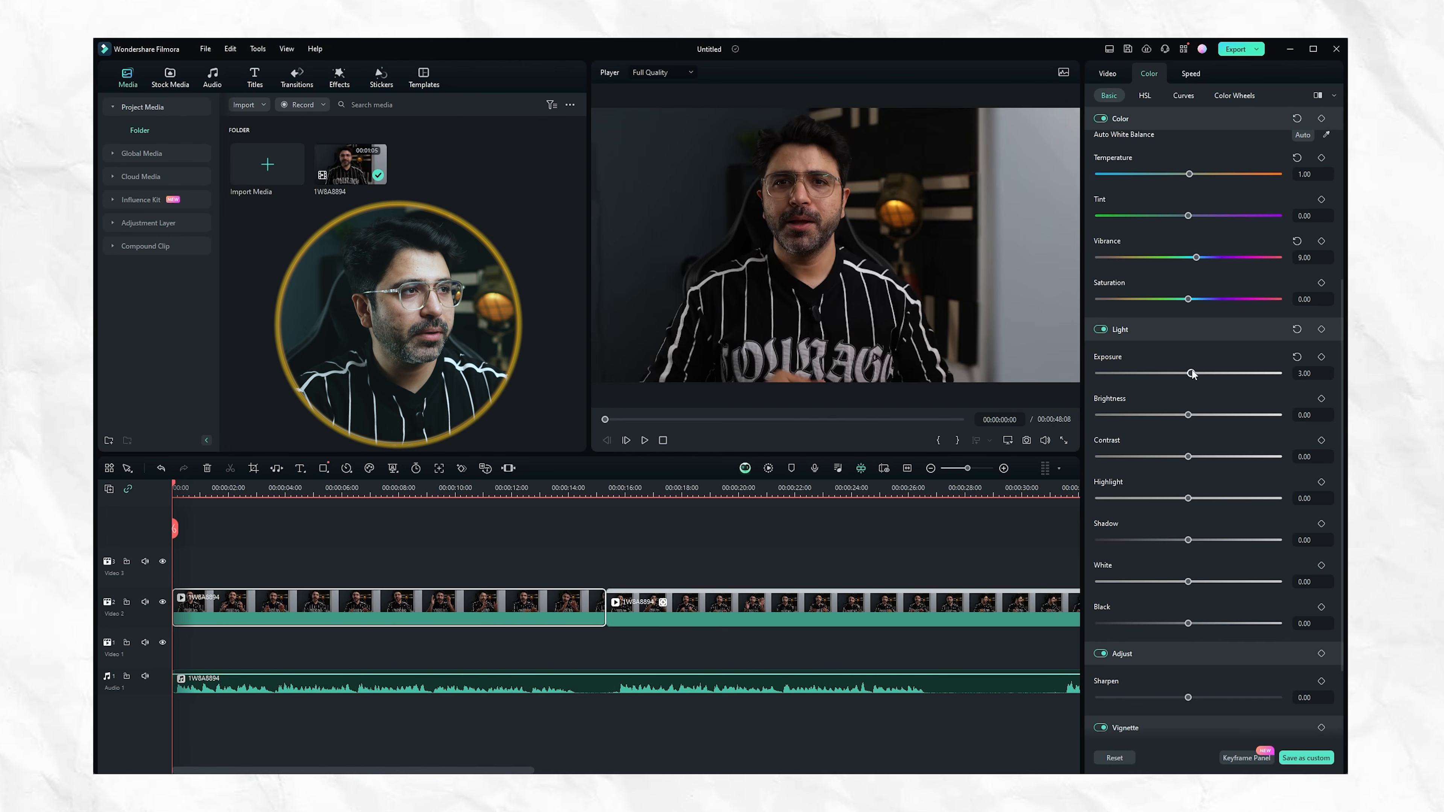
left_click_drag(1191, 373, 1208, 374)
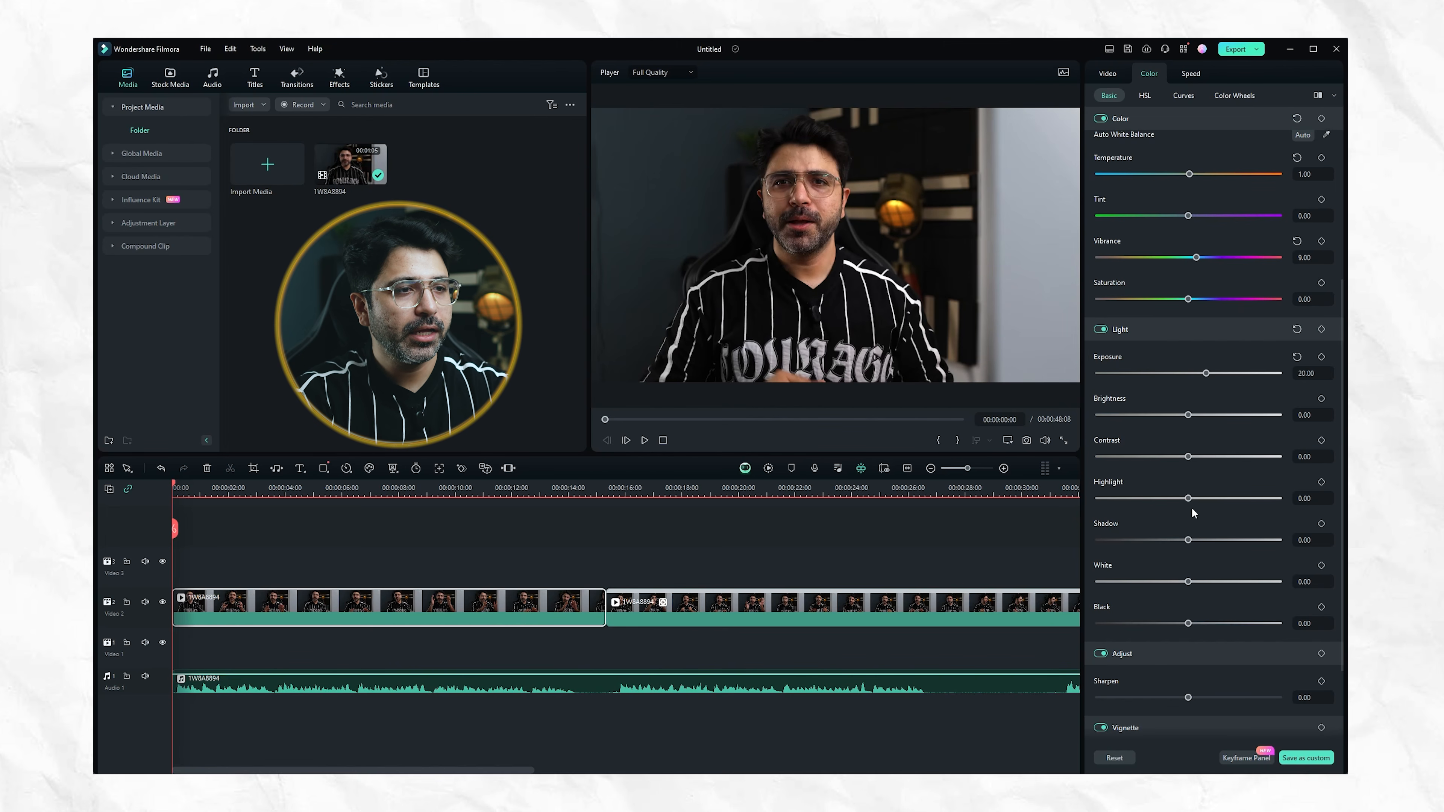
left_click_drag(1188, 540, 1207, 540)
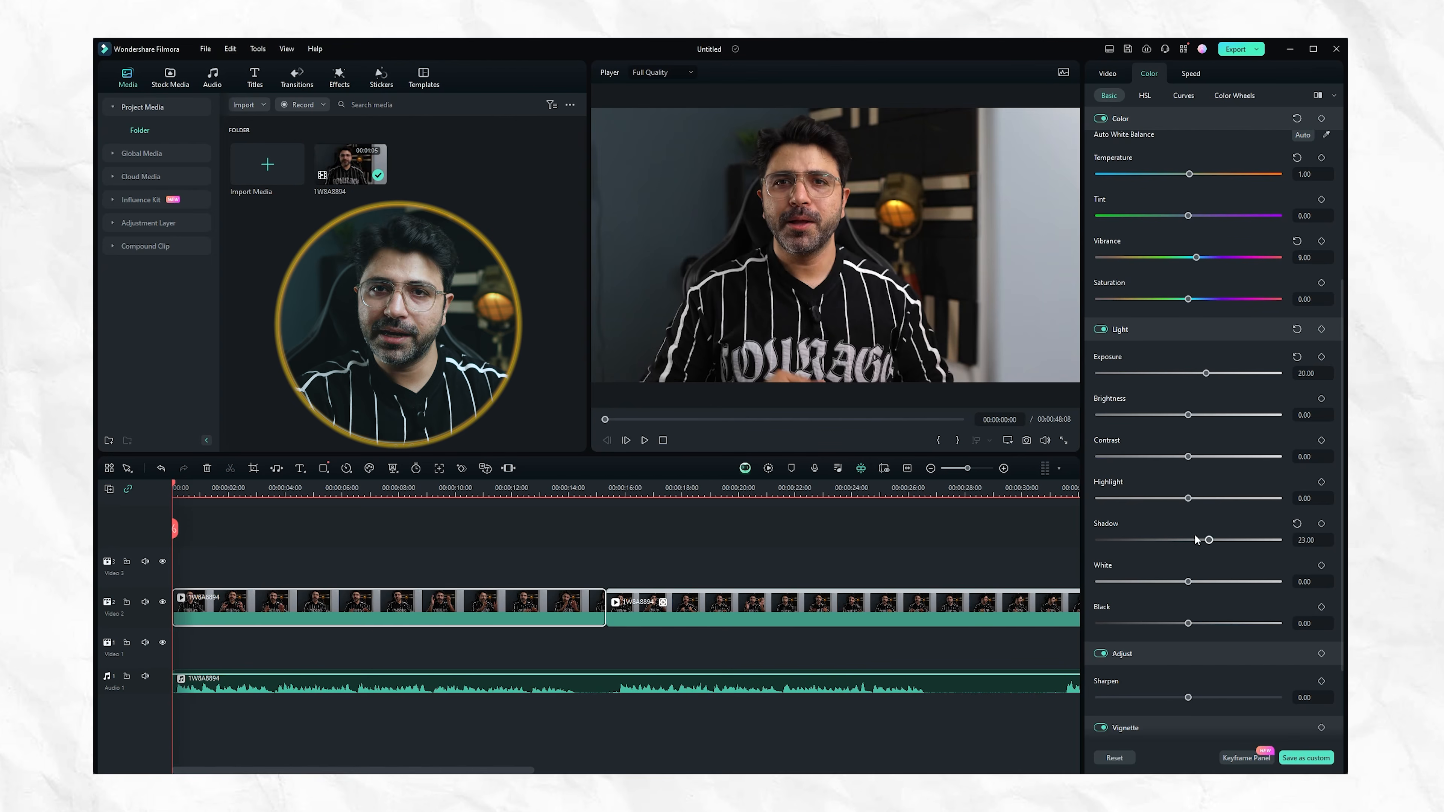
Color-match the first talking-head clip to the Samsung A55 camera settings thumbnail, using a frame at about 18 seconds as reference
scroll(1171, 546, "down", 3)
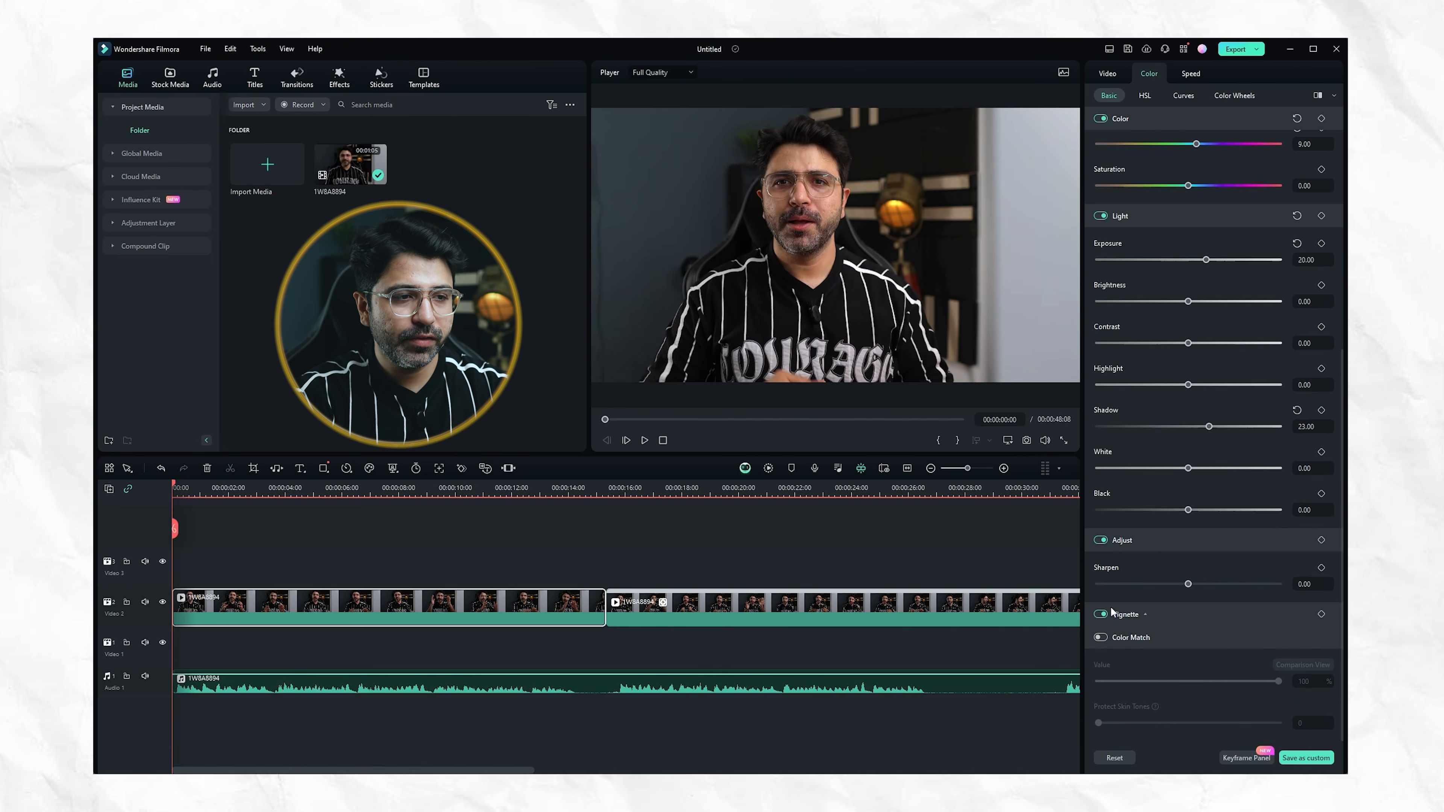
left_click(1101, 638)
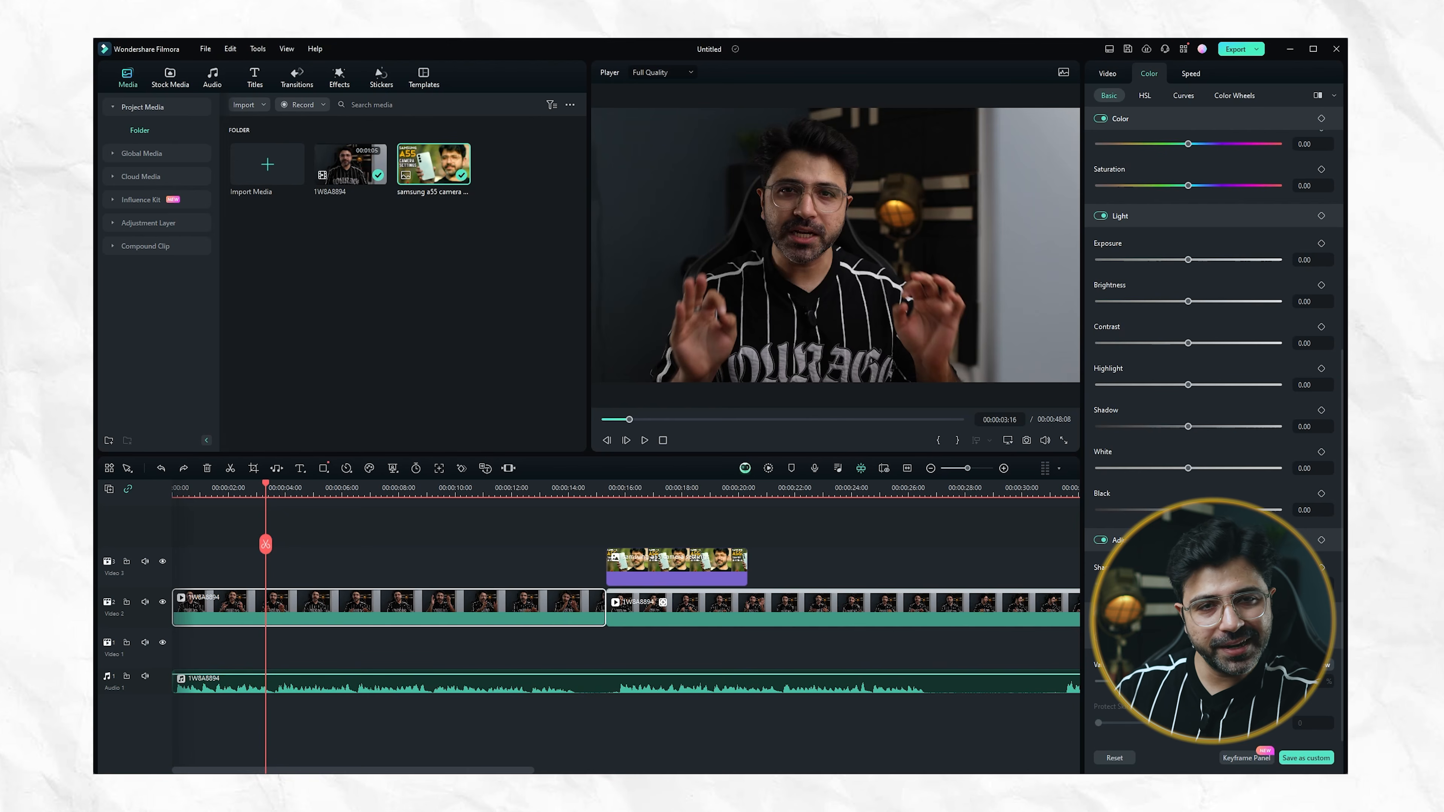
left_click(1303, 665)
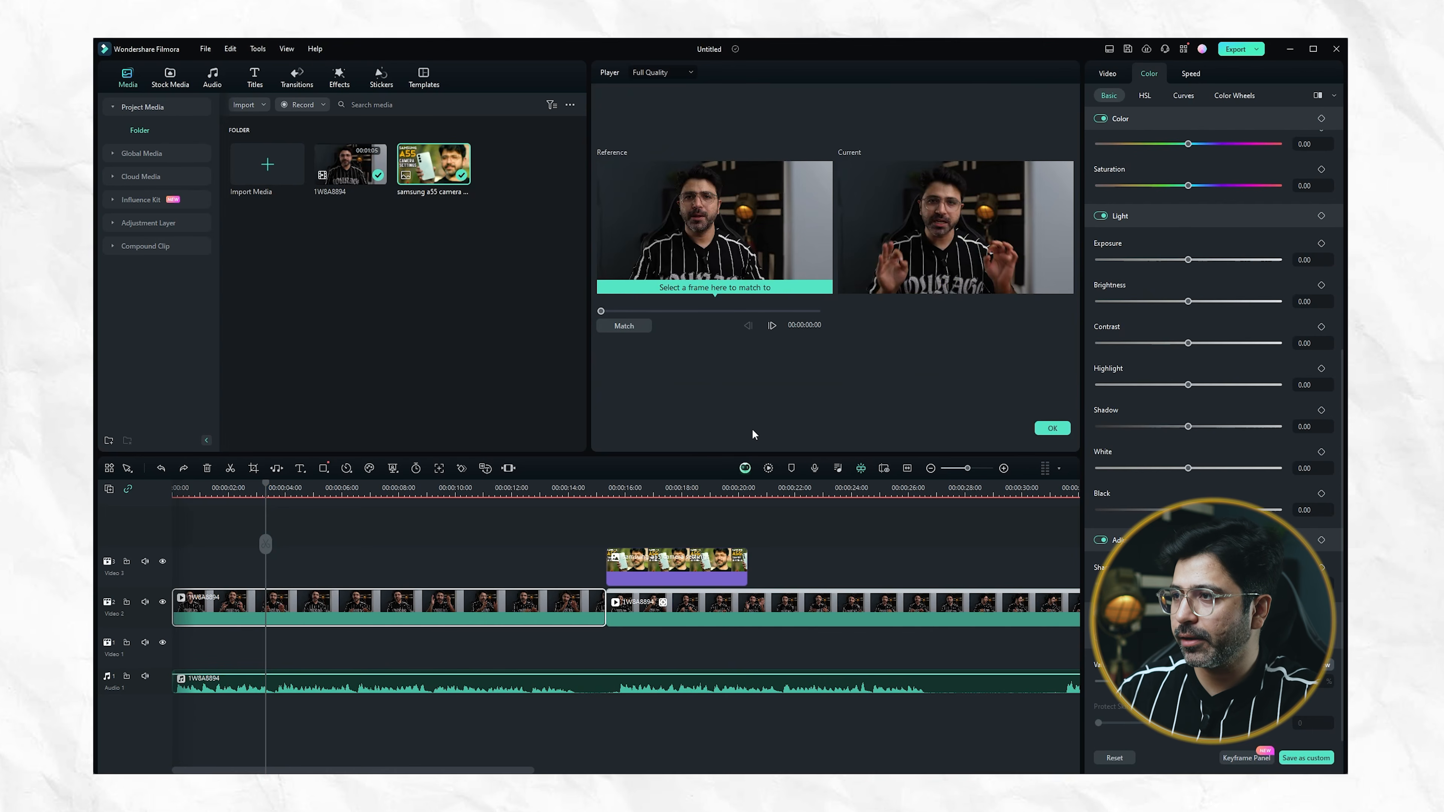
left_click_drag(601, 311, 686, 316)
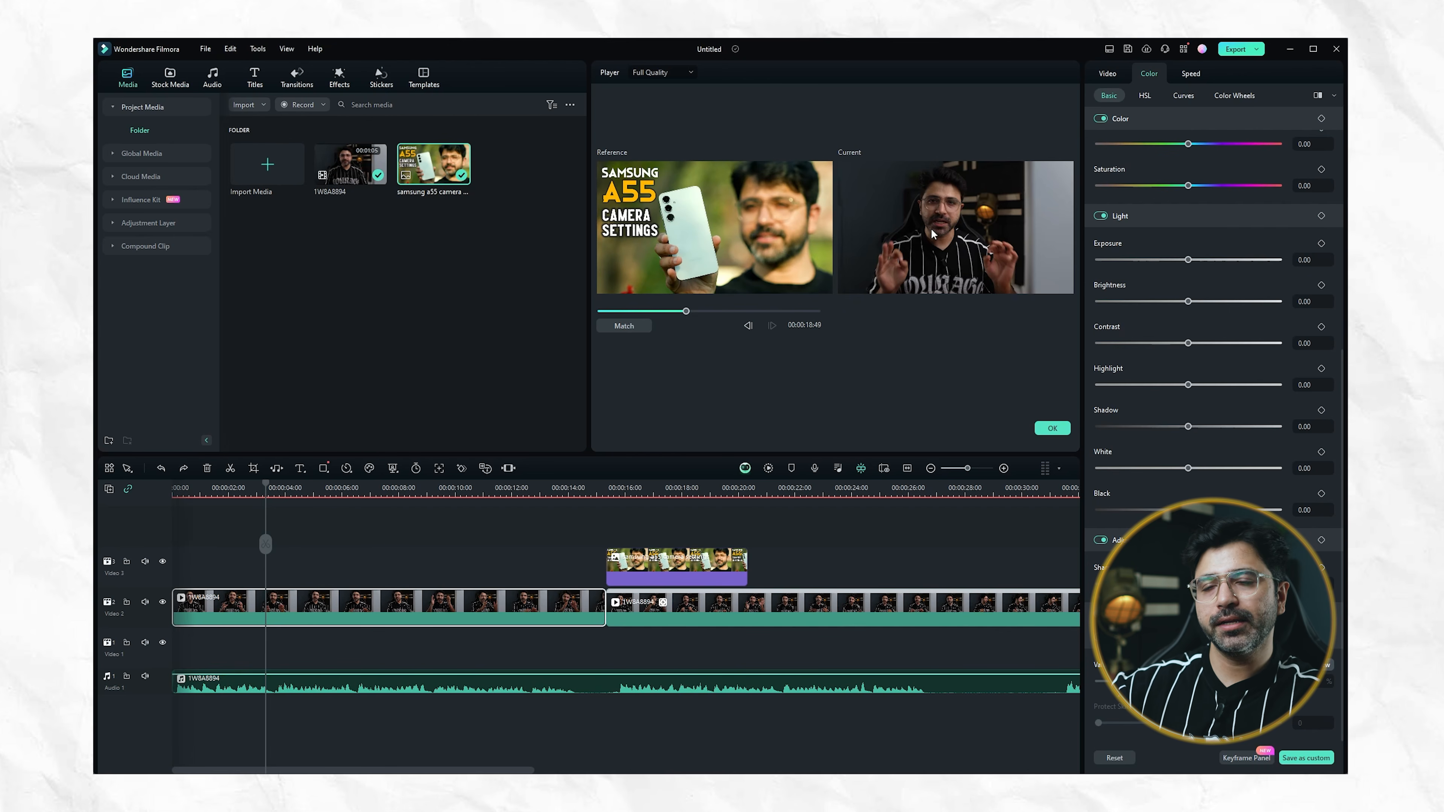
left_click(608, 327)
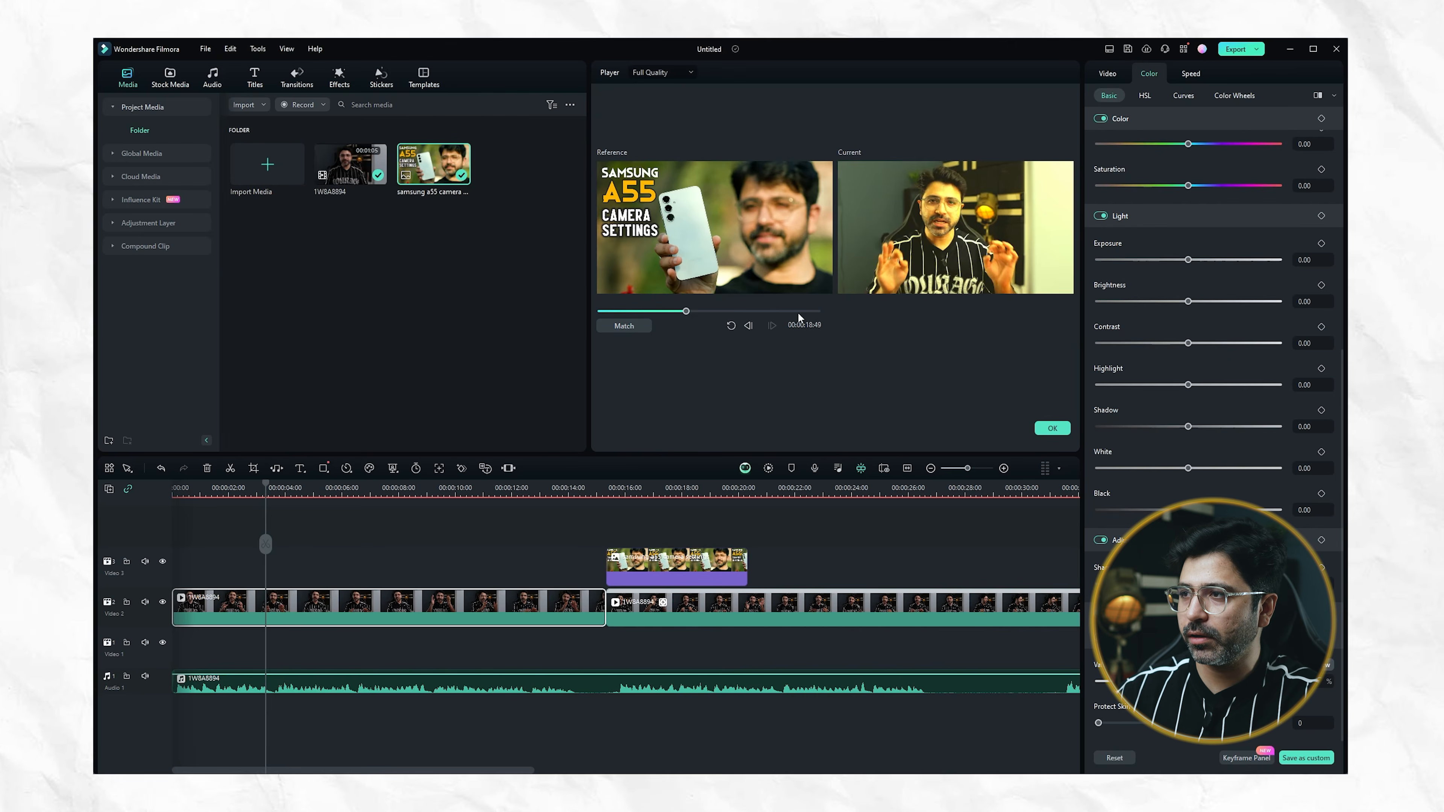
left_click(1050, 428)
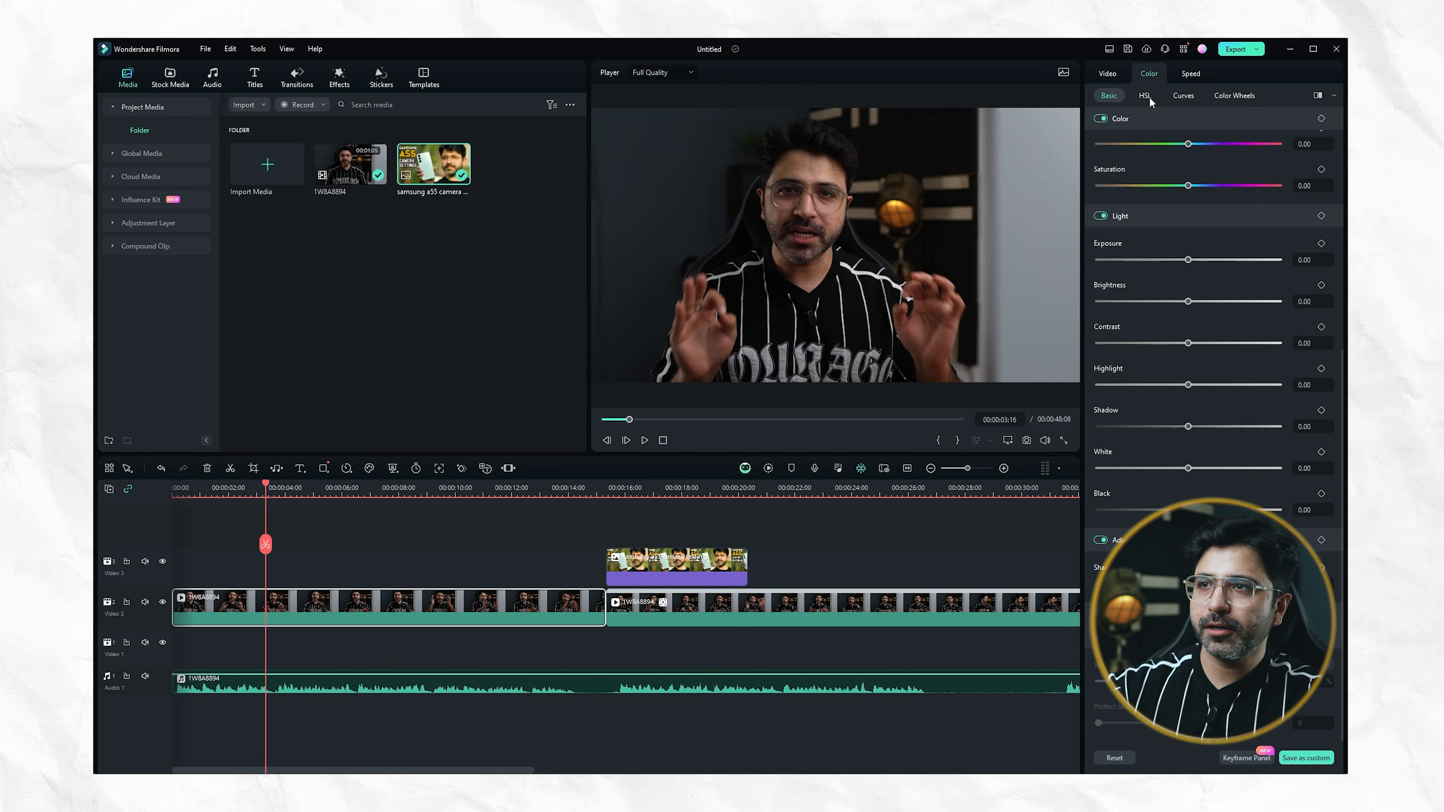
Try shifting the clip's orange hue in HSL, return it to 0, and set the orange luminance to 50
left_click(1145, 97)
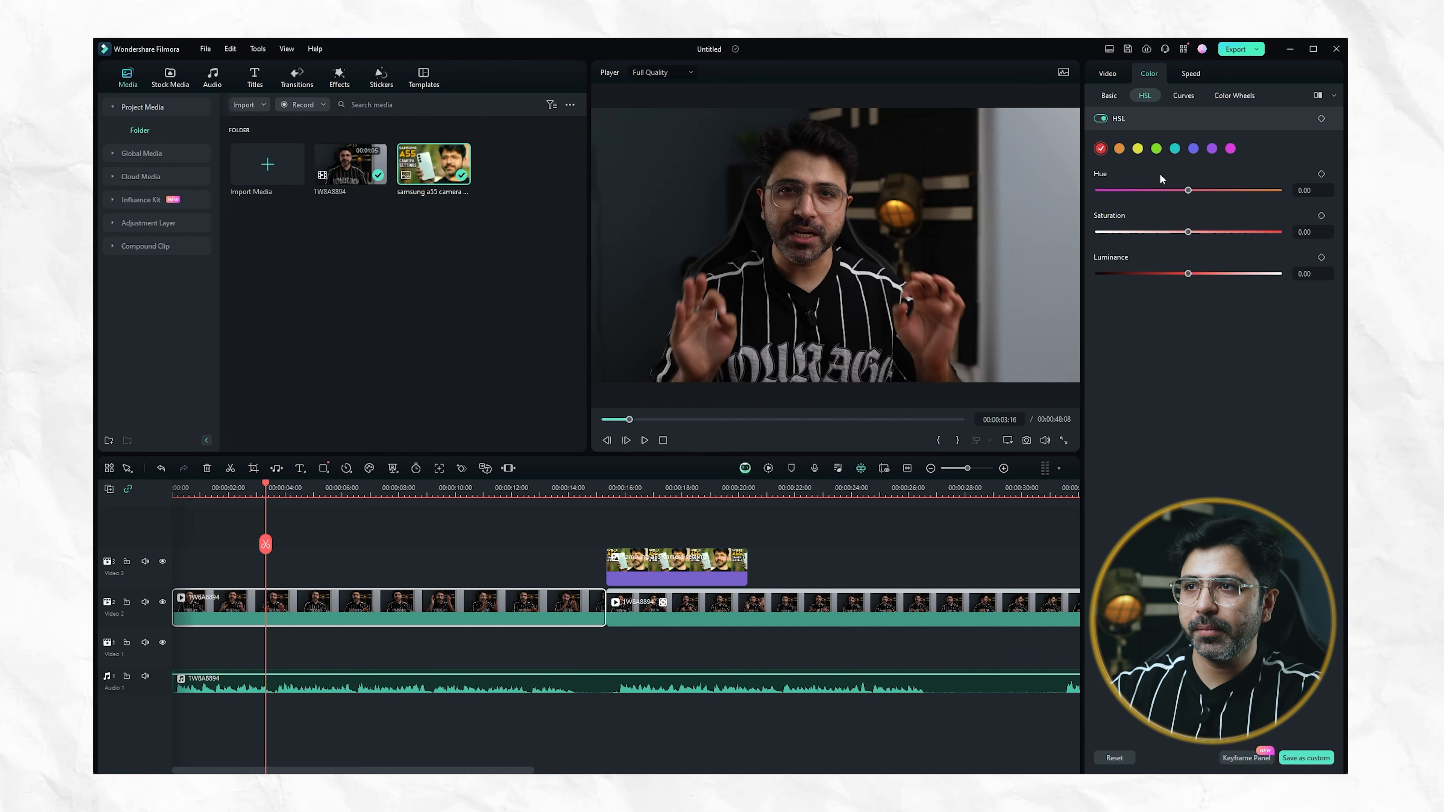
left_click(1120, 149)
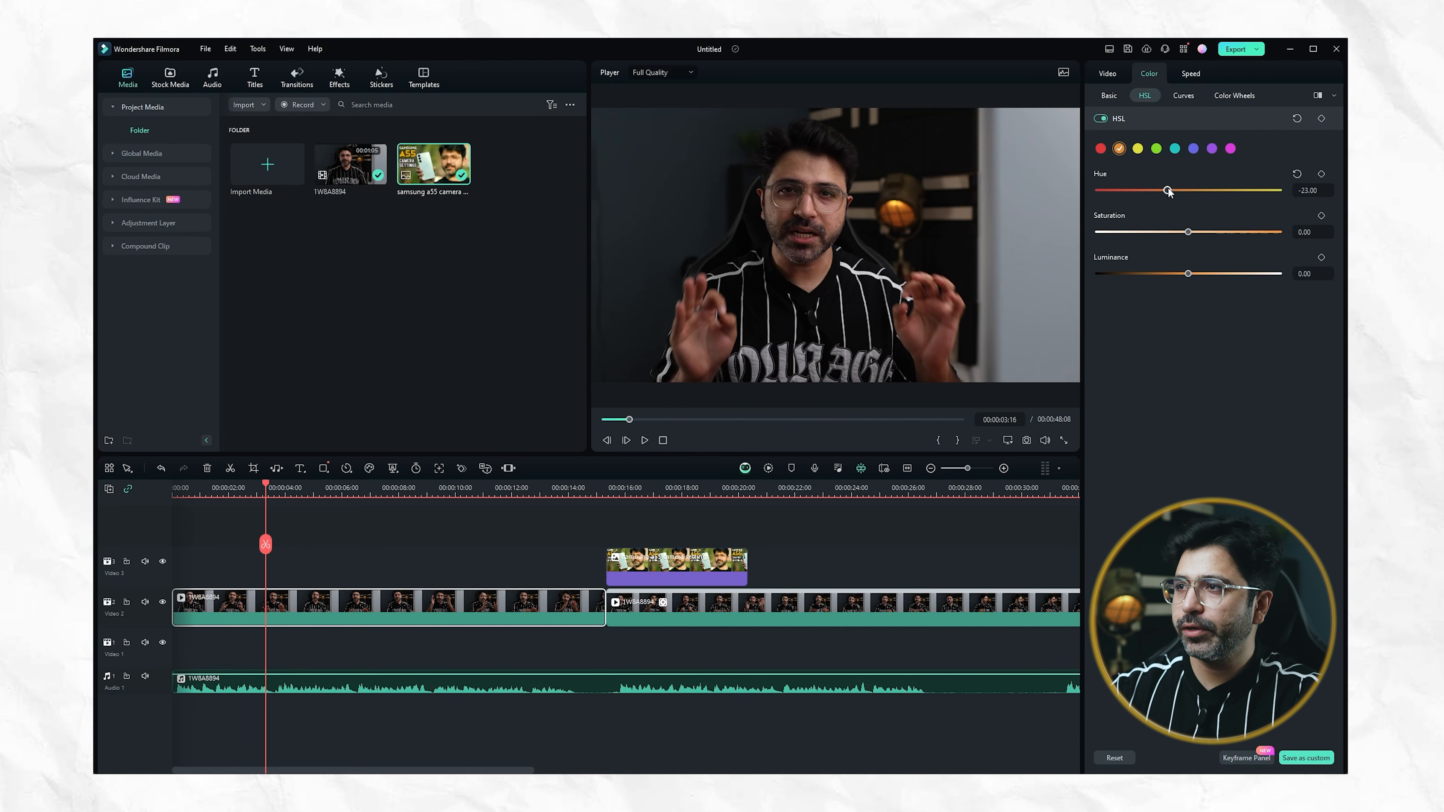
left_click_drag(1145, 192, 1217, 191)
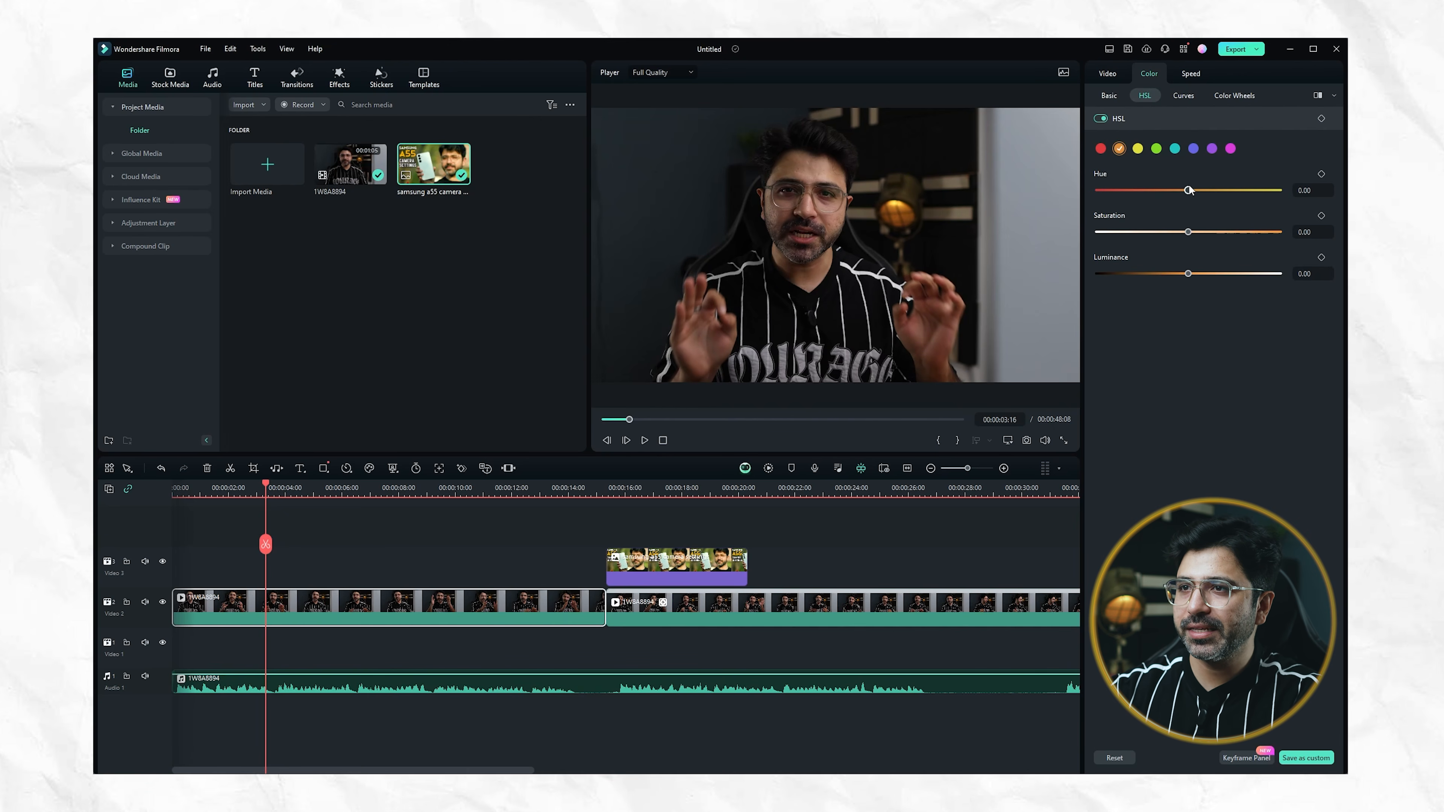
left_click_drag(1206, 237, 1186, 276)
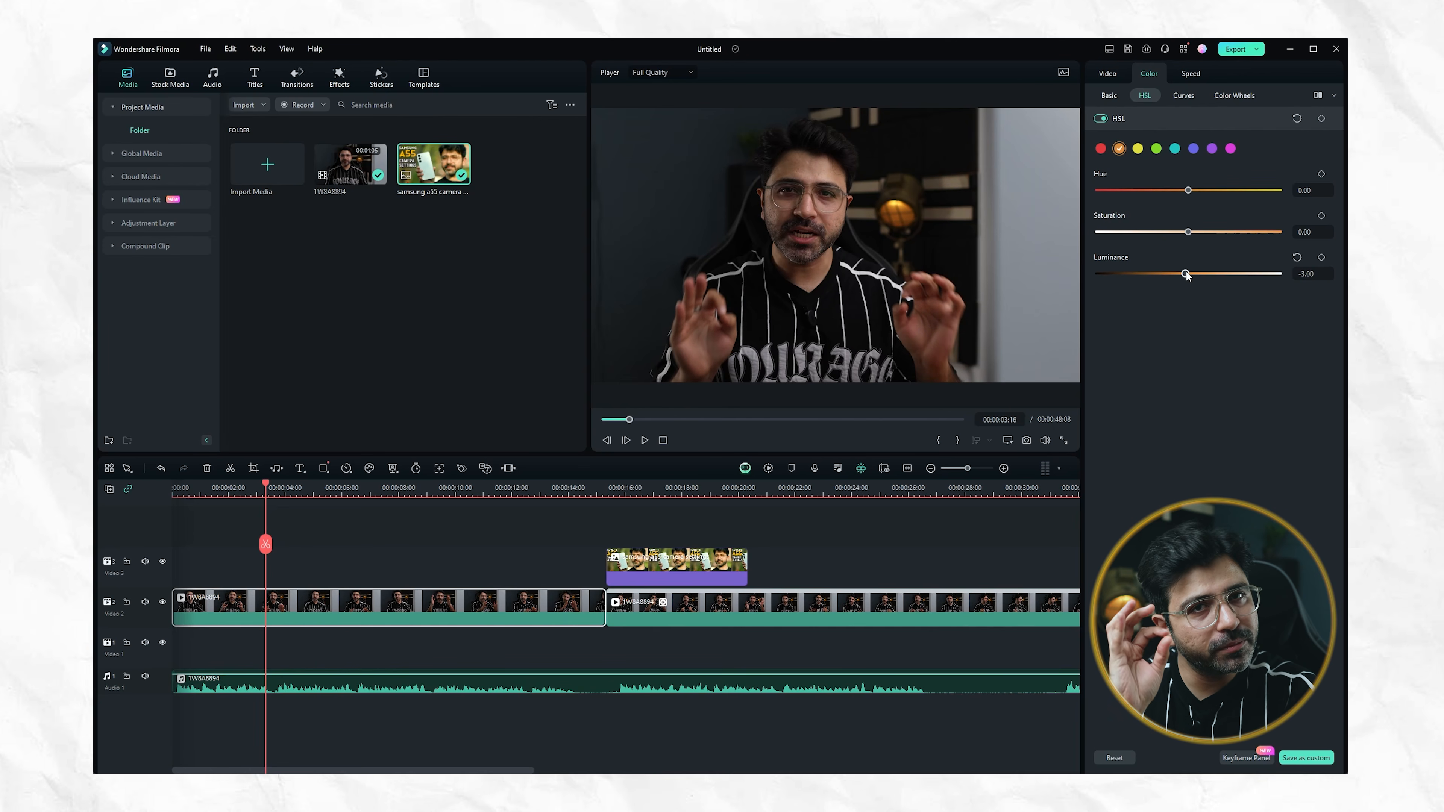
mouse_move(1229, 275)
left_mouse_down()
mouse_move(1262, 278)
mouse_move(1156, 278)
mouse_move(1243, 275)
left_mouse_up()
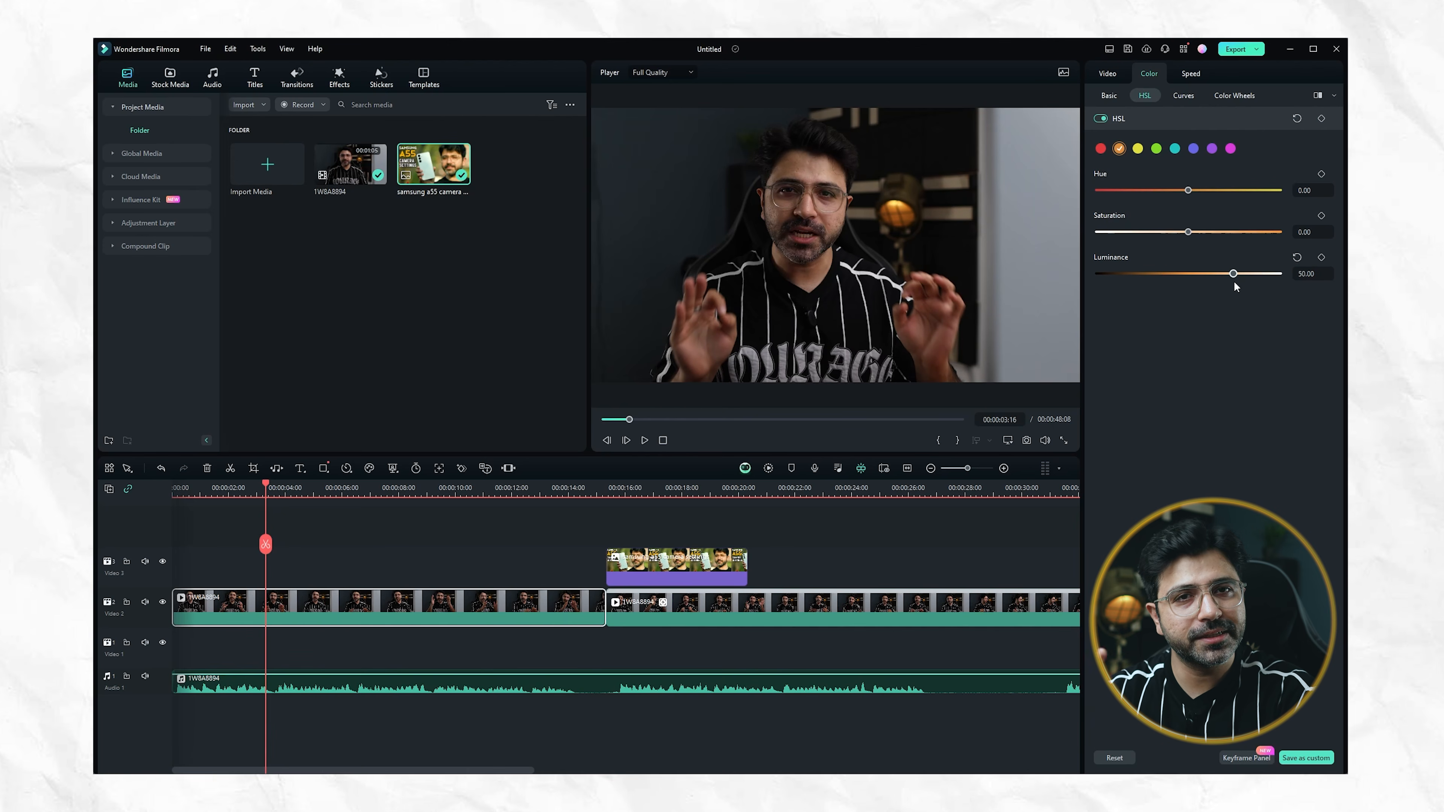
Raise the upper part of the clip's master curve slightly and shape the red channel curve into an S
left_click(1184, 96)
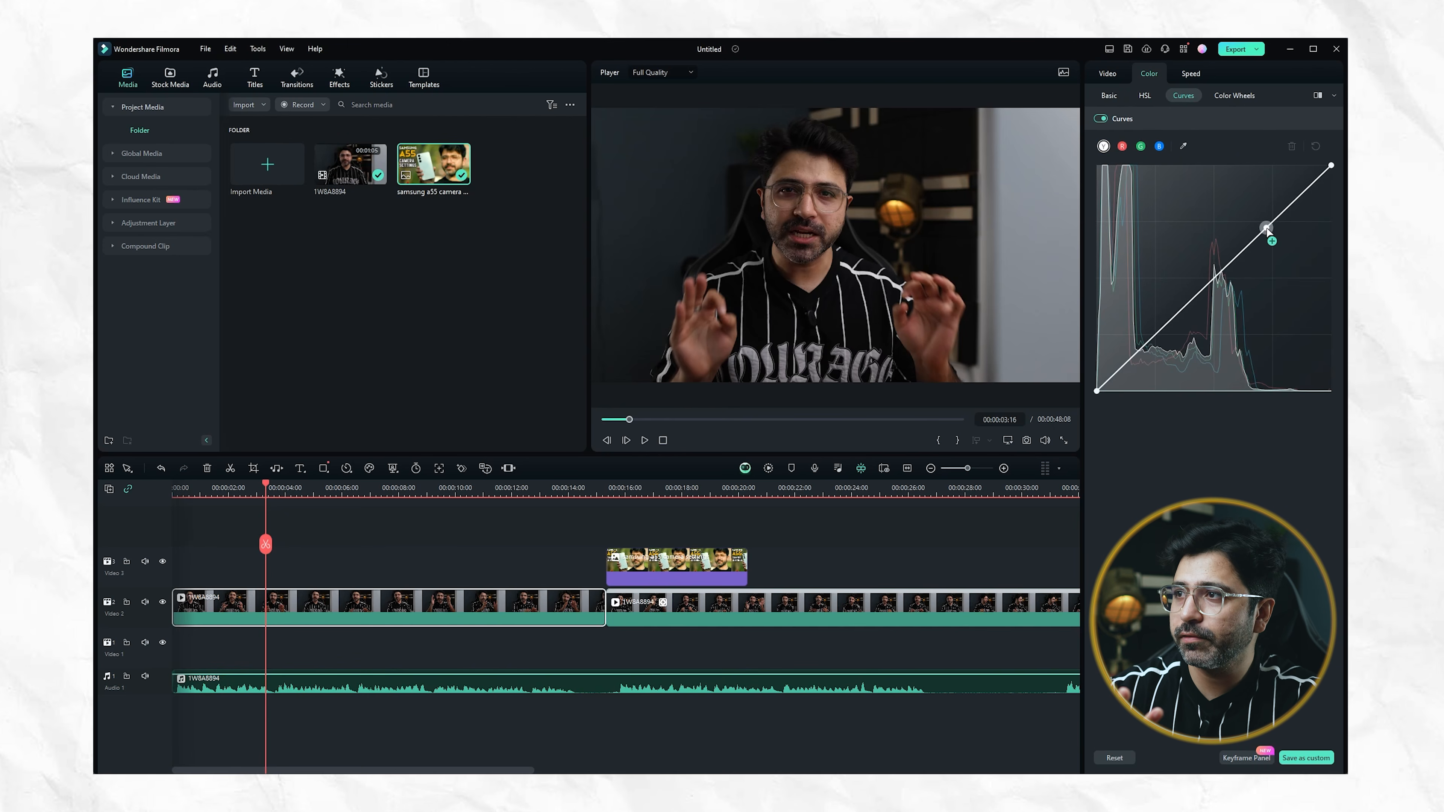
left_click_drag(1266, 228, 1262, 222)
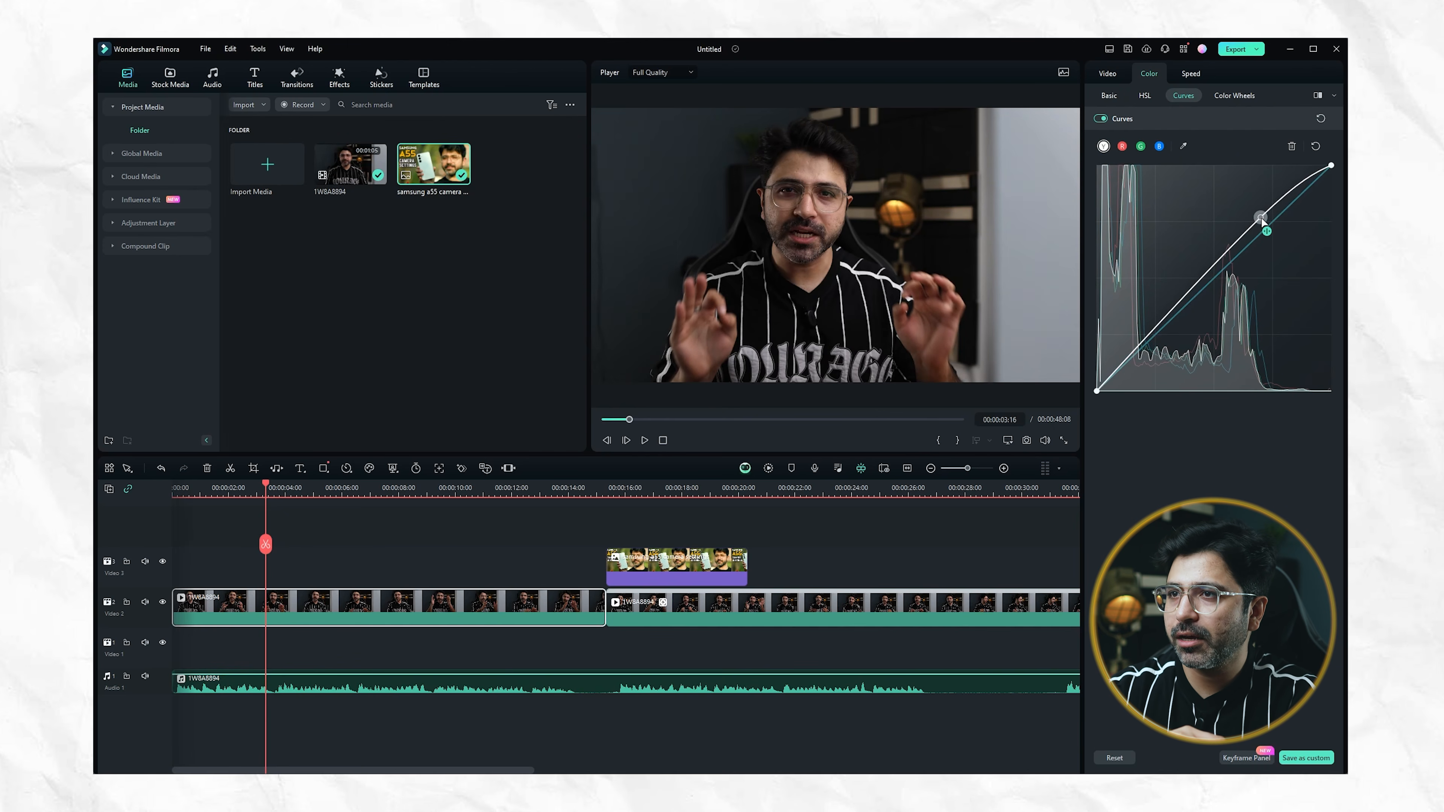
left_click(1122, 146)
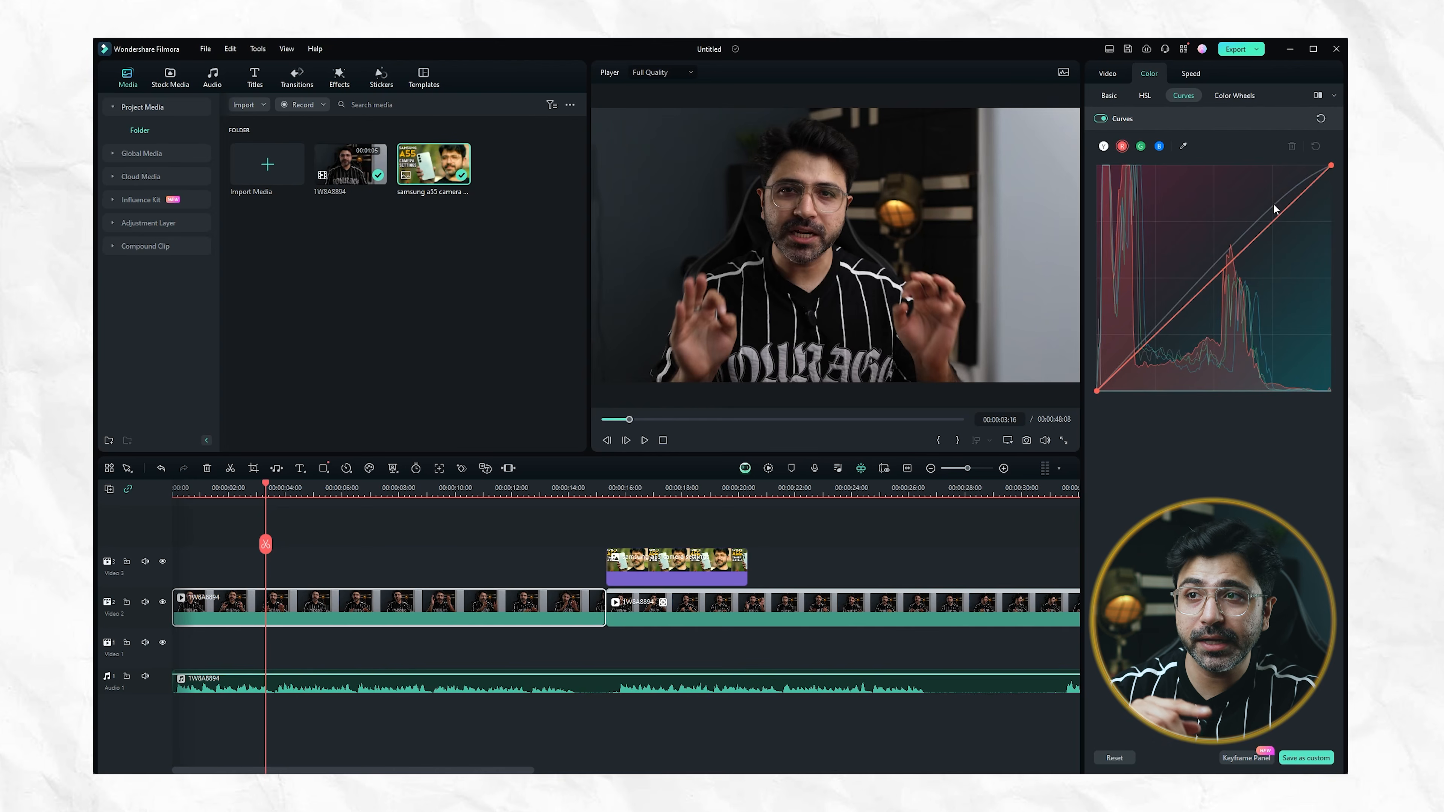
left_click_drag(1280, 219, 1276, 207)
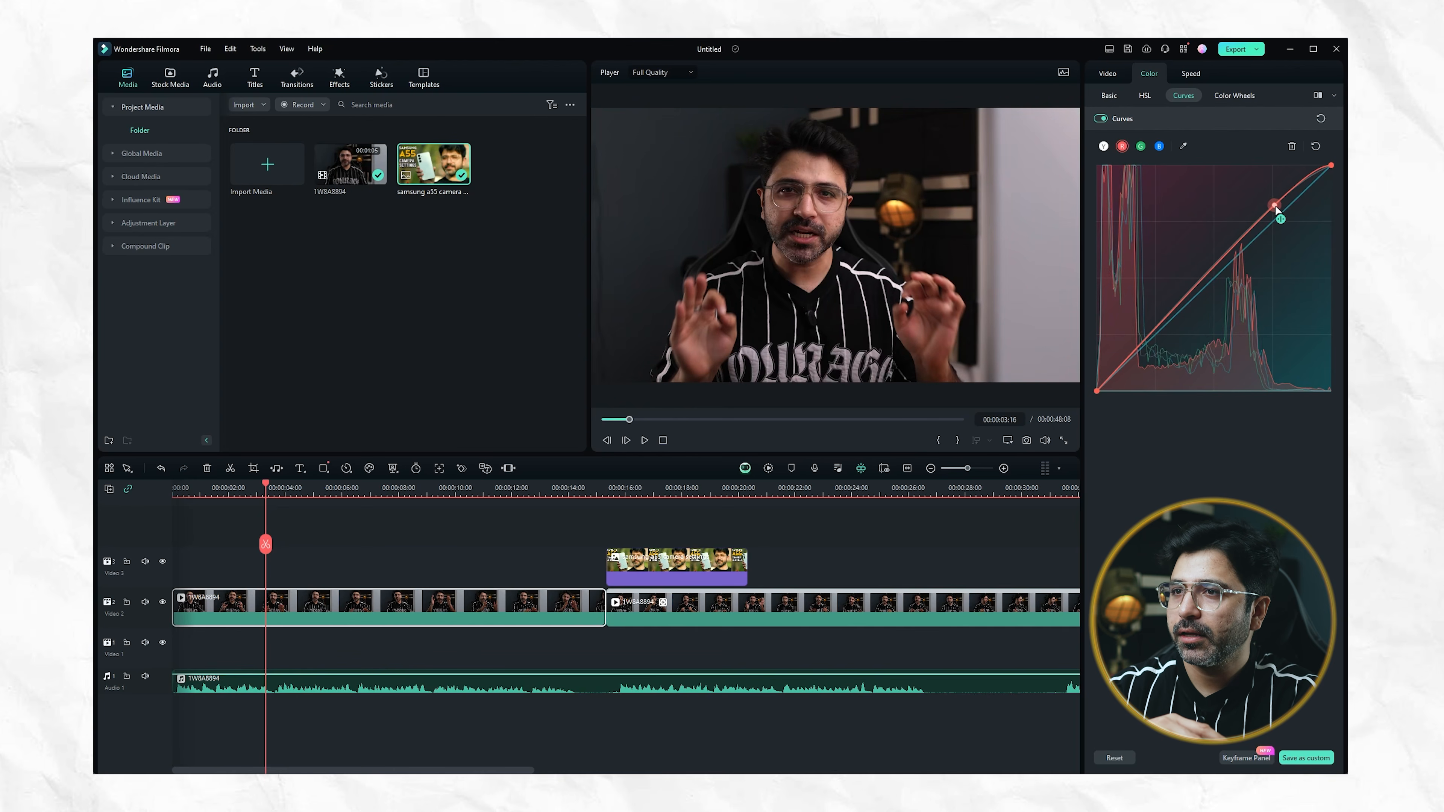
left_click_drag(1166, 317, 1174, 331)
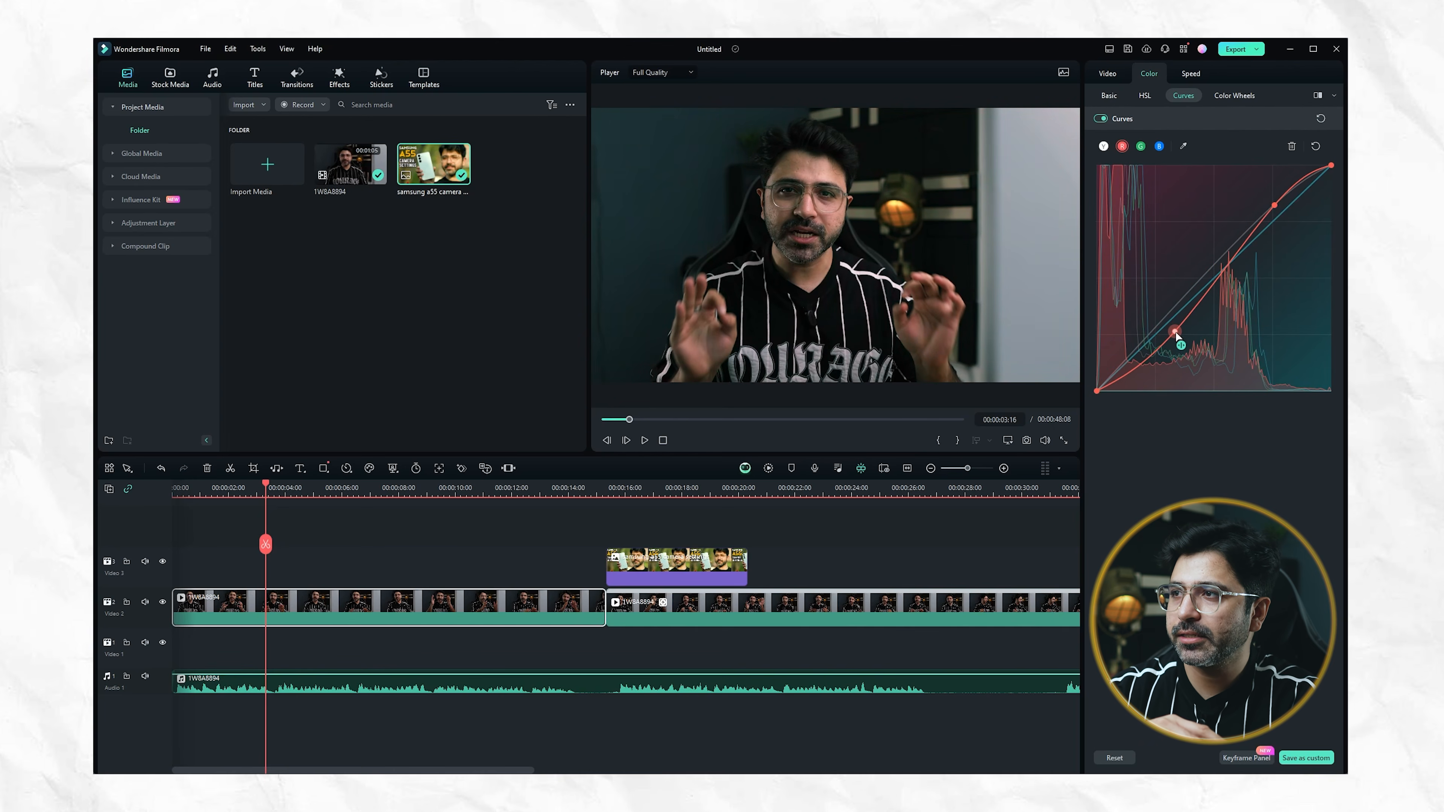
left_click(1235, 95)
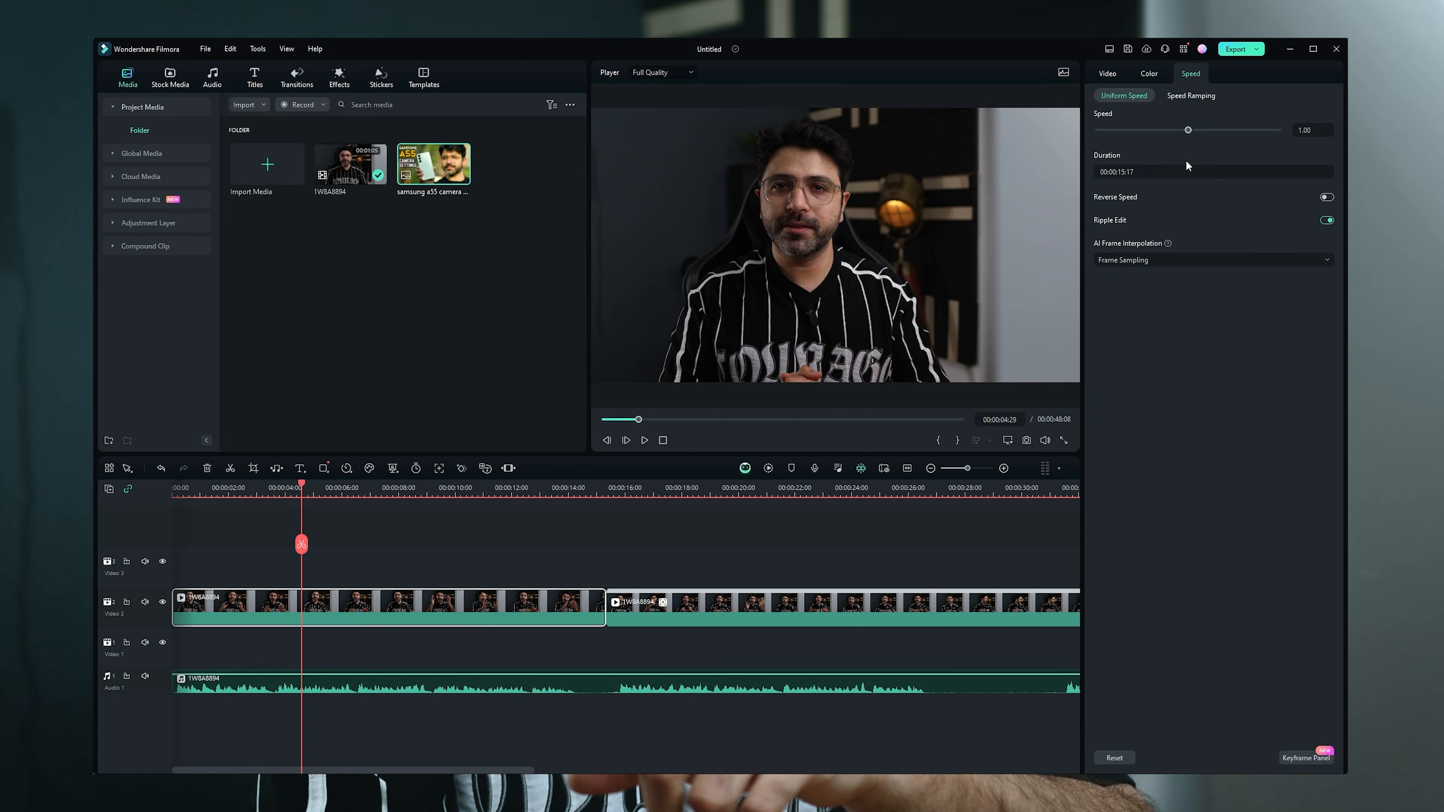
Place the Travel 02 stock clip at the start of the Video 3 track and preview it with the Montage speed ramp
left_click(1190, 95)
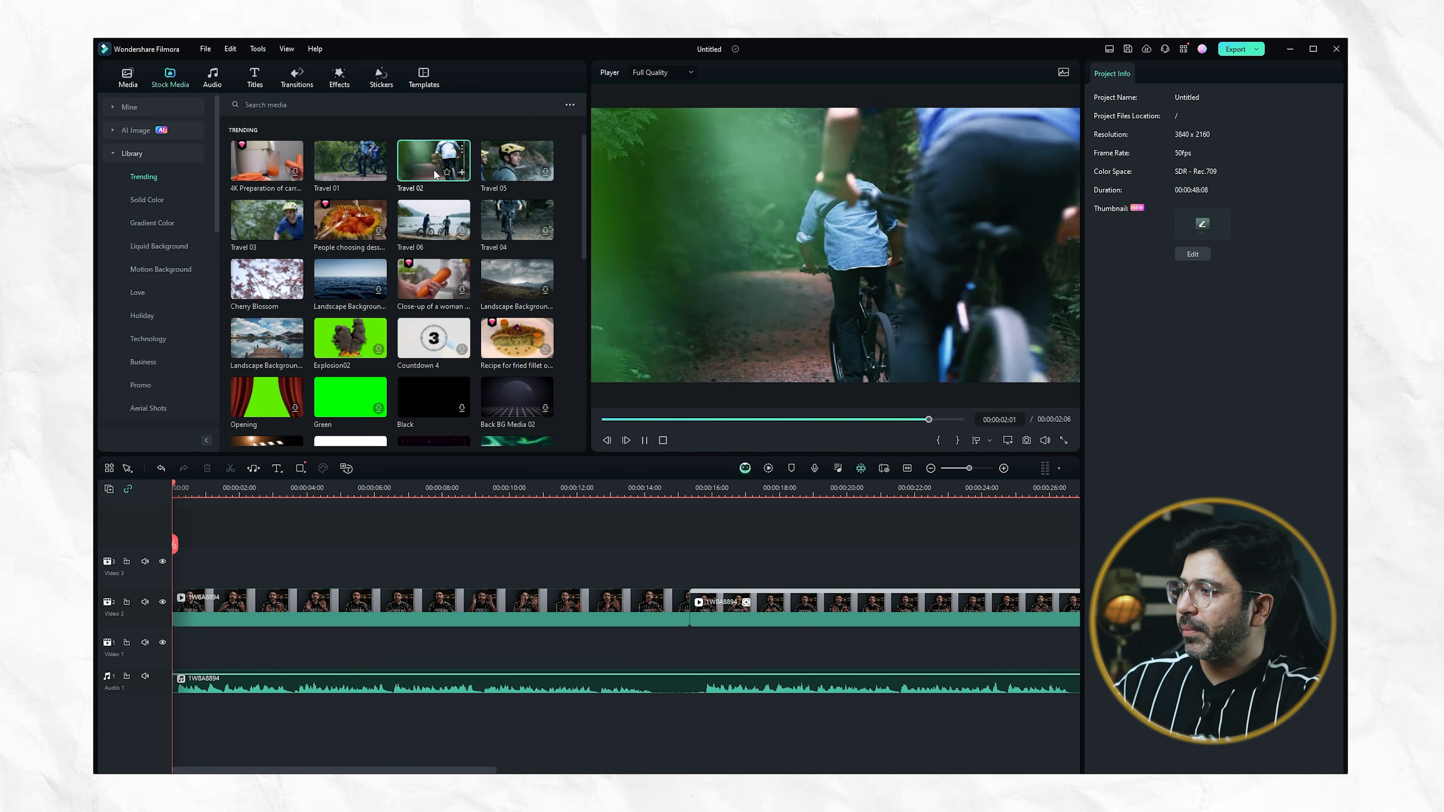
left_click_drag(345, 455, 173, 576)
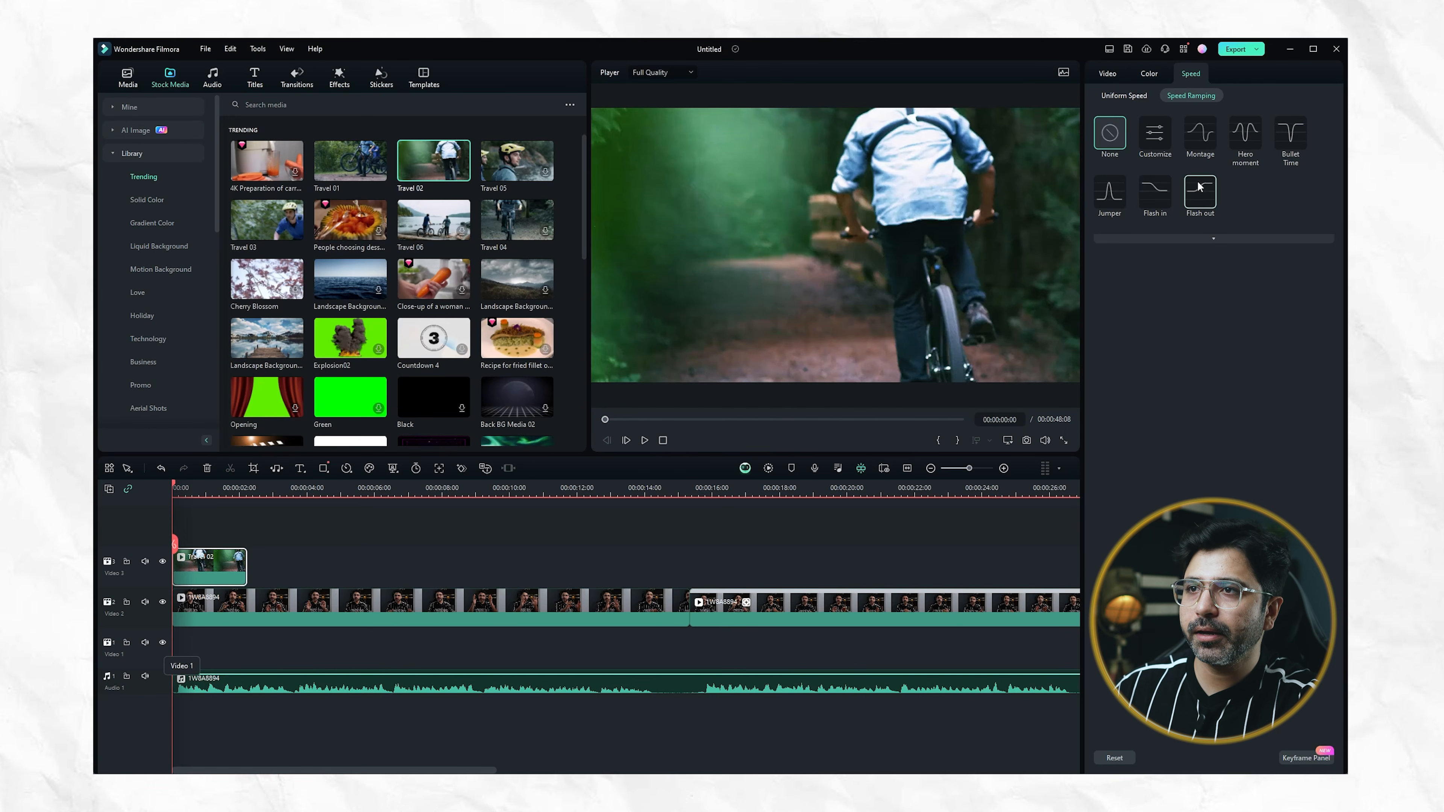
left_click(1200, 132)
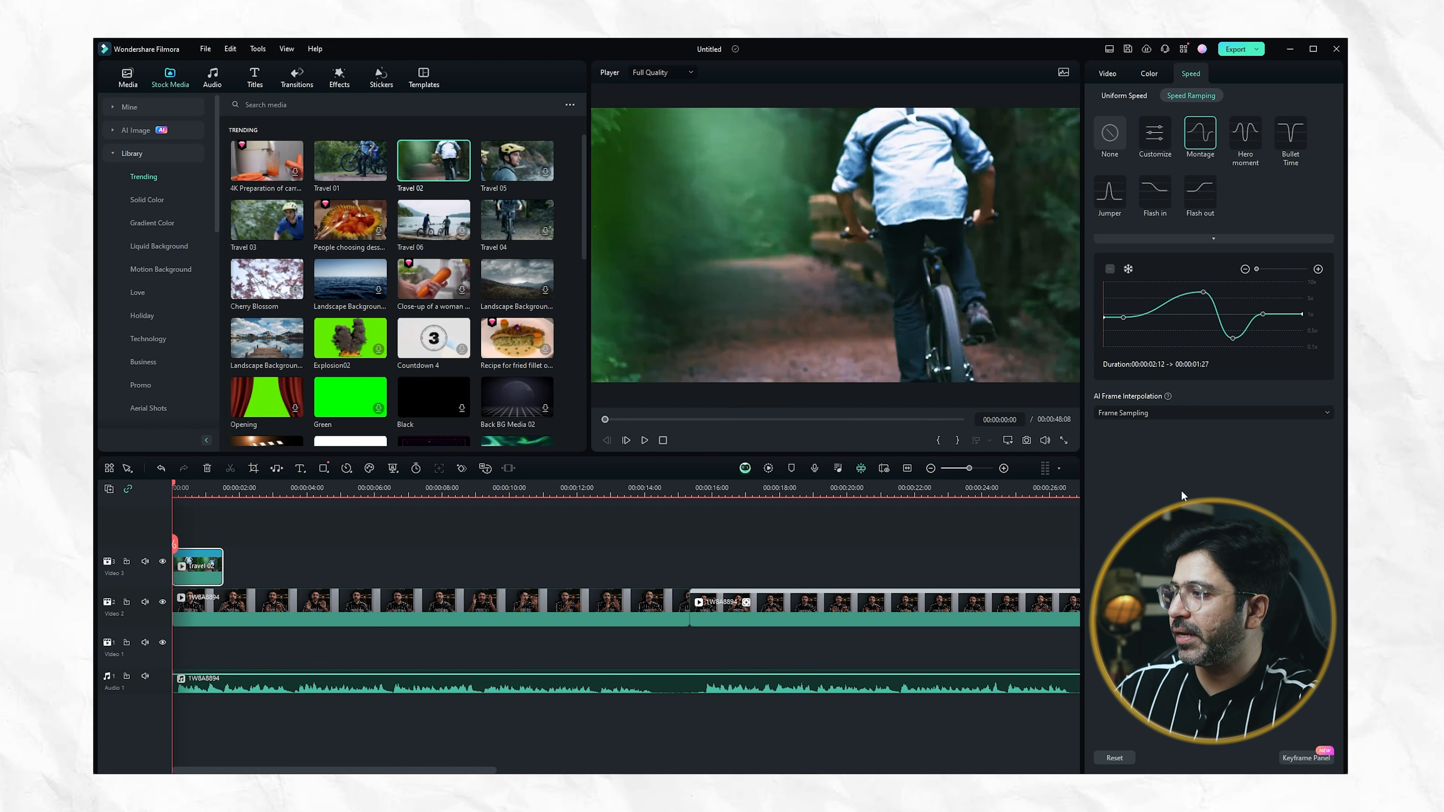
key("space")
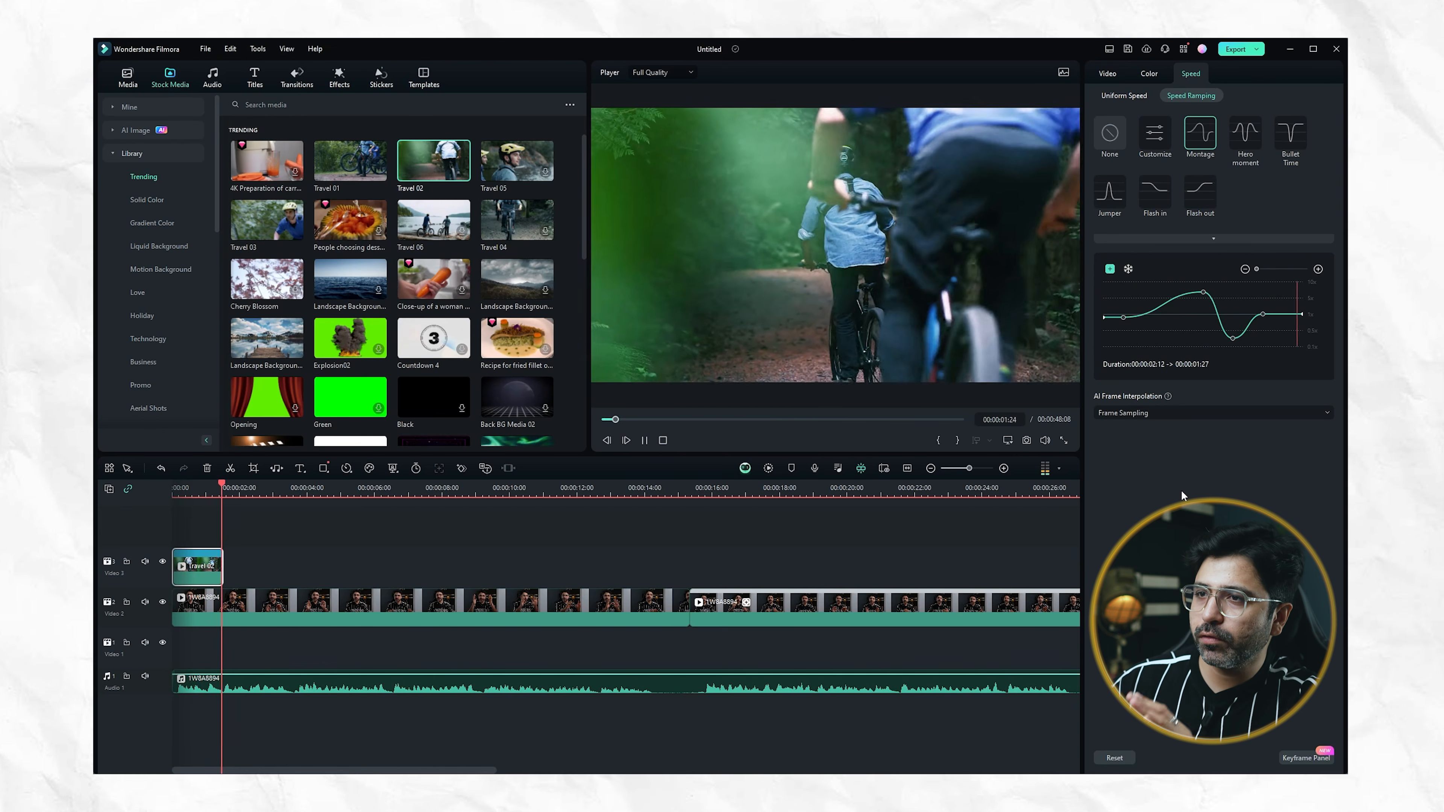
key("space")
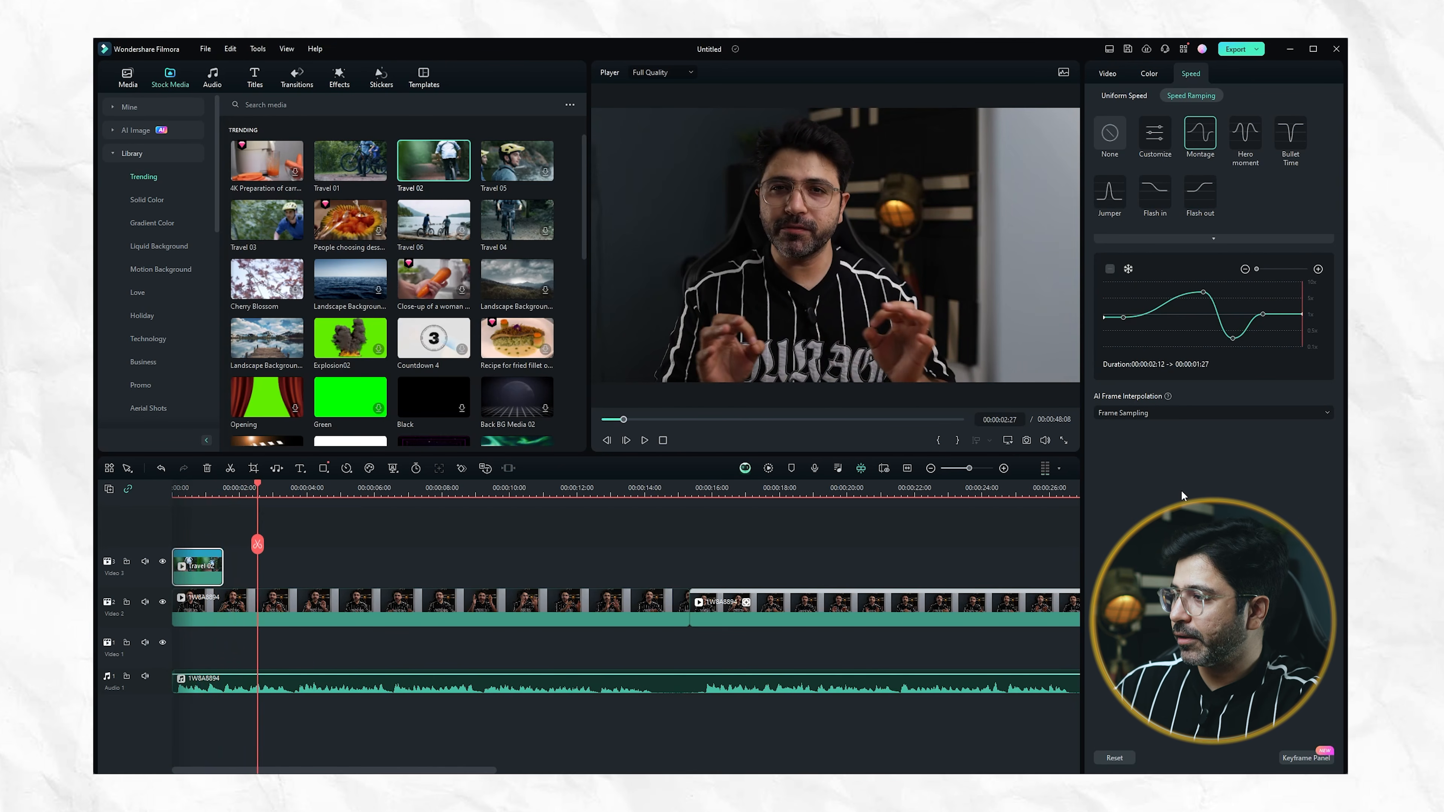
left_click(177, 487)
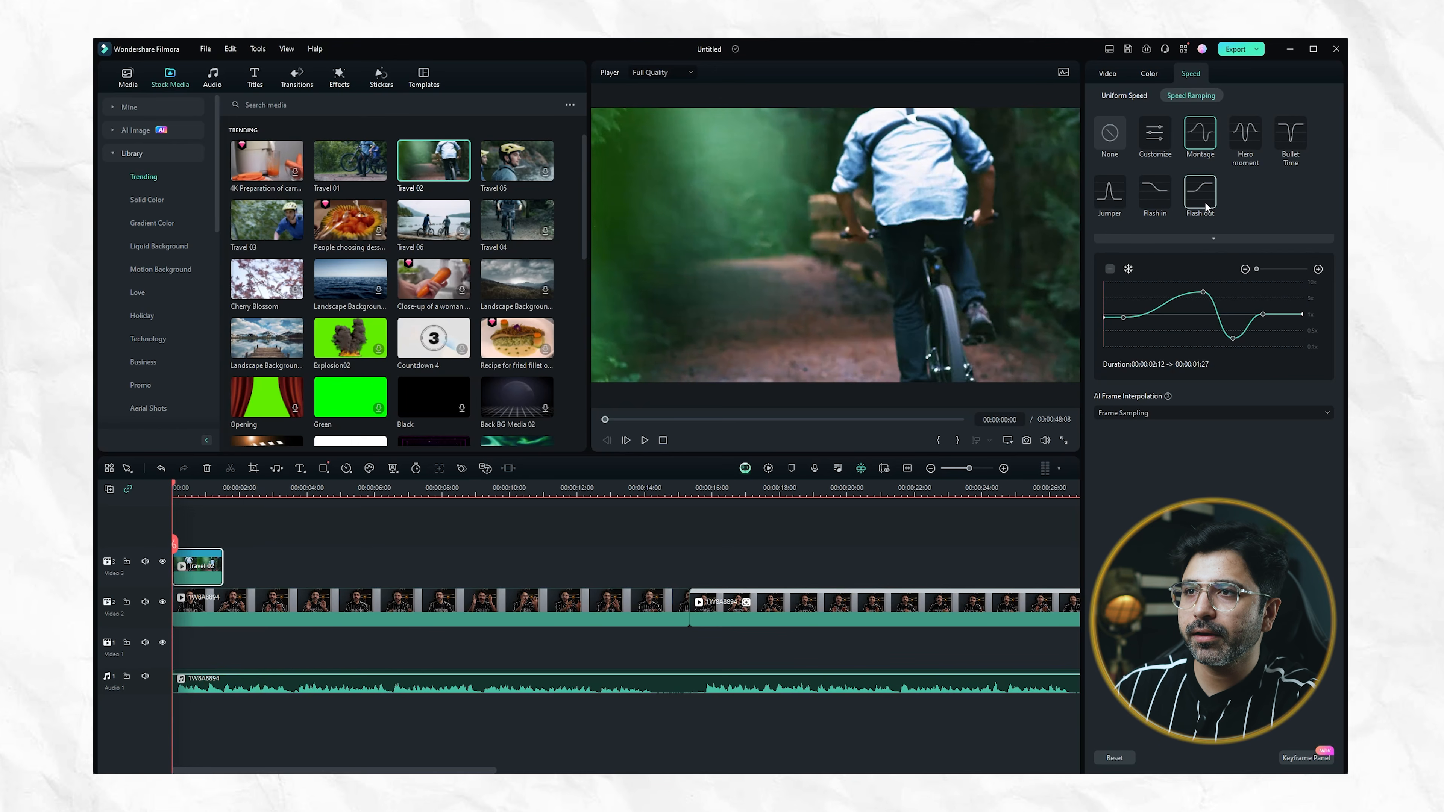
Try the Flash in speed ramp on the Travel 02 clip and play it from the start
left_click(1159, 200)
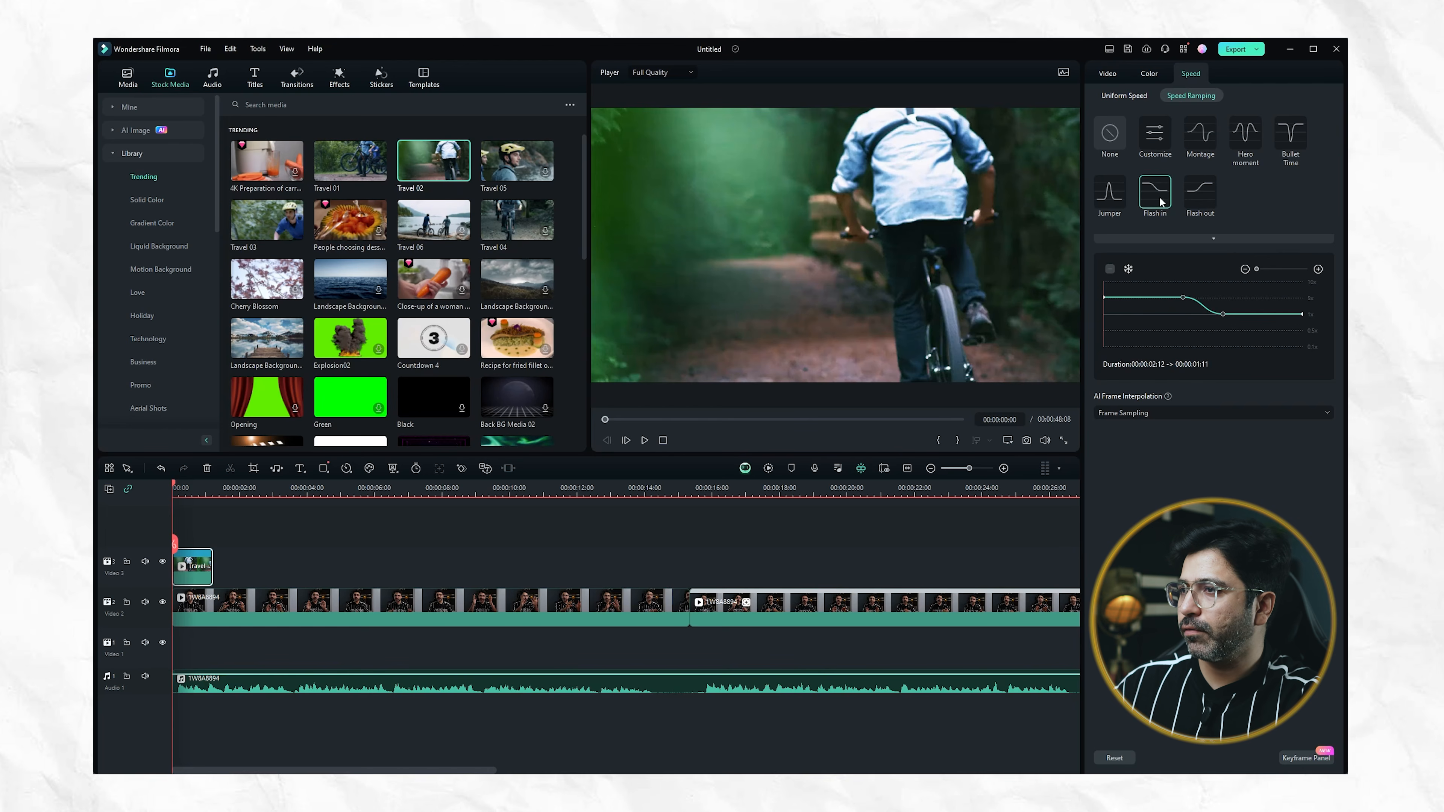
key("space")
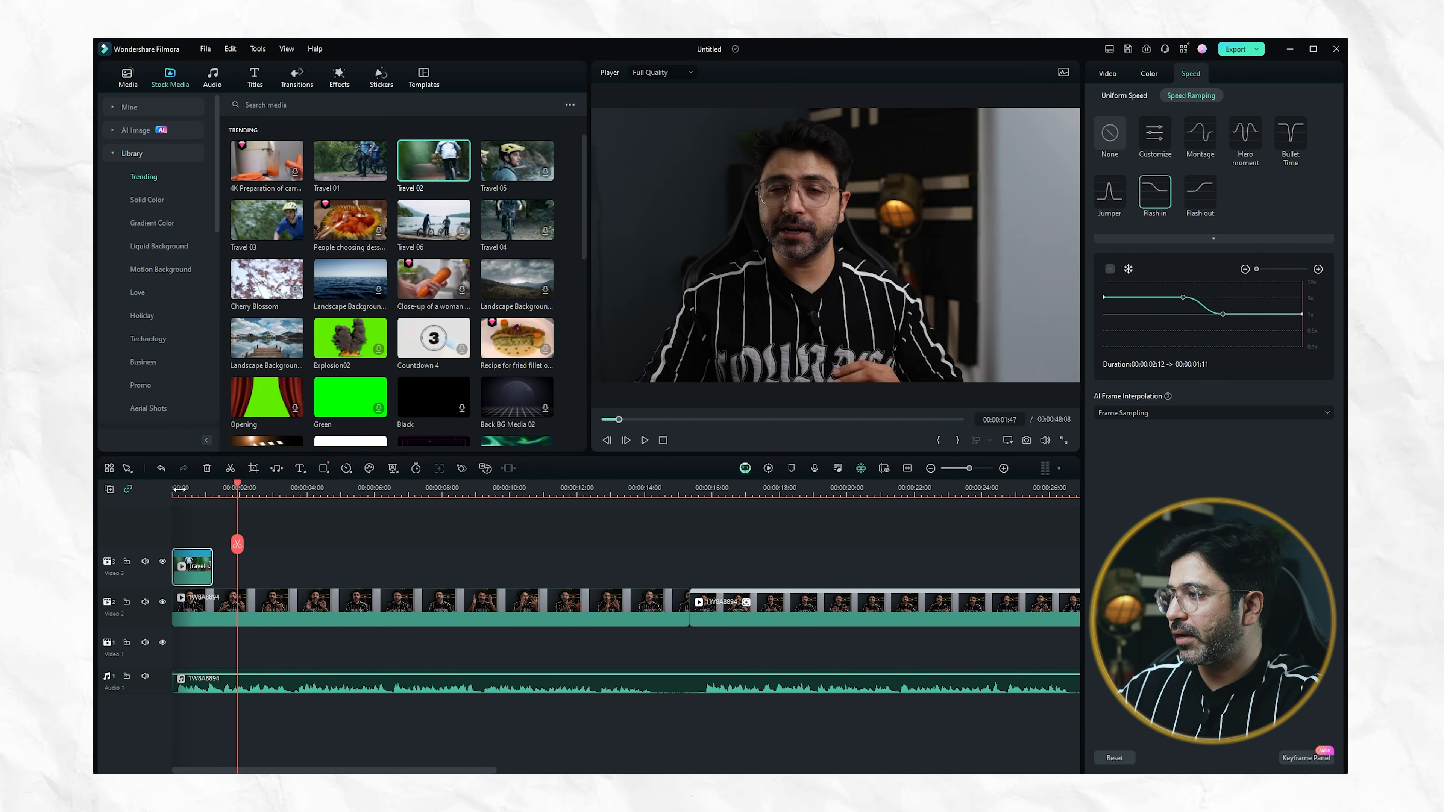
left_click(180, 488)
Give the Travel 02 clip a customized speed ramp that slows its second half, and play it back from the start
left_click(1155, 142)
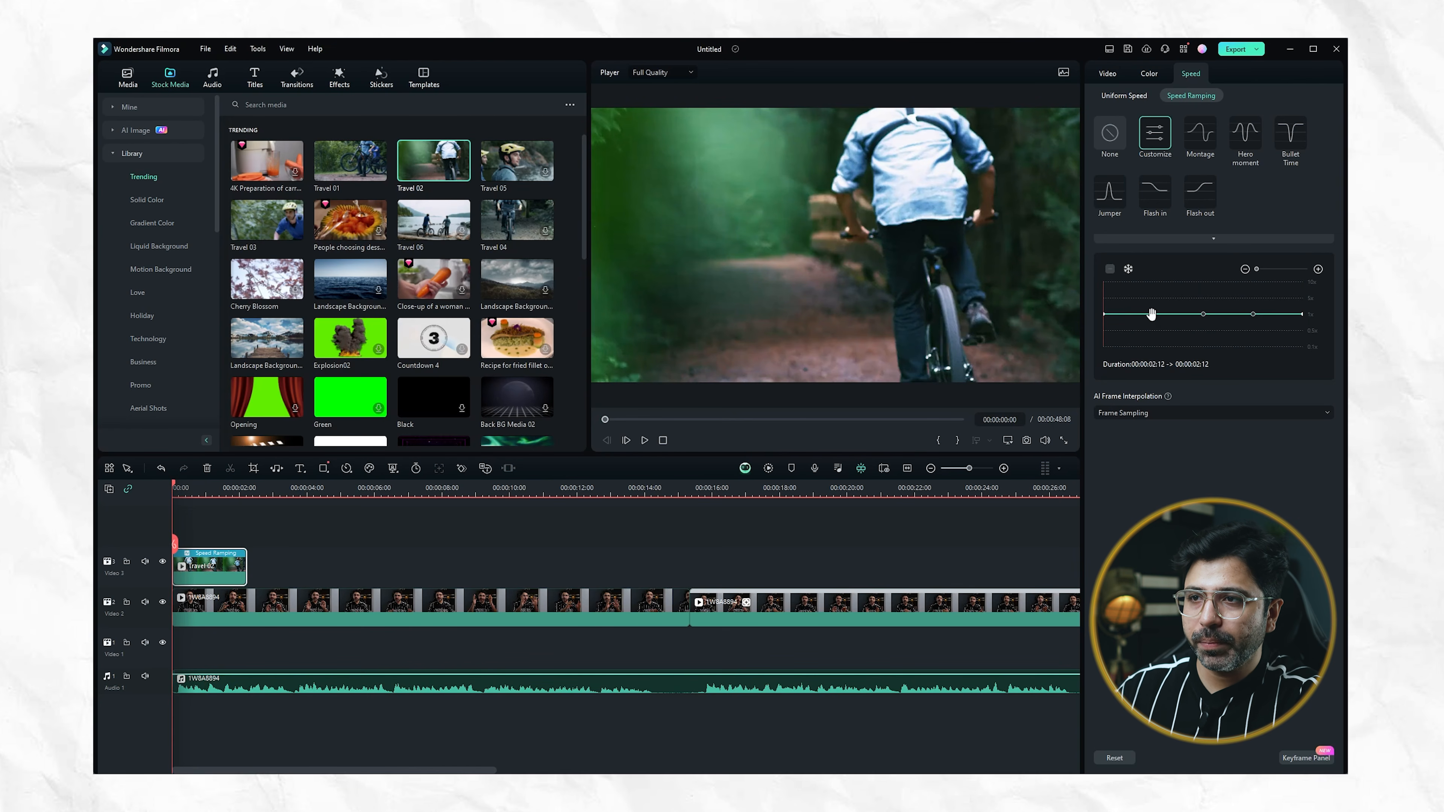
left_click_drag(1208, 317, 1260, 343)
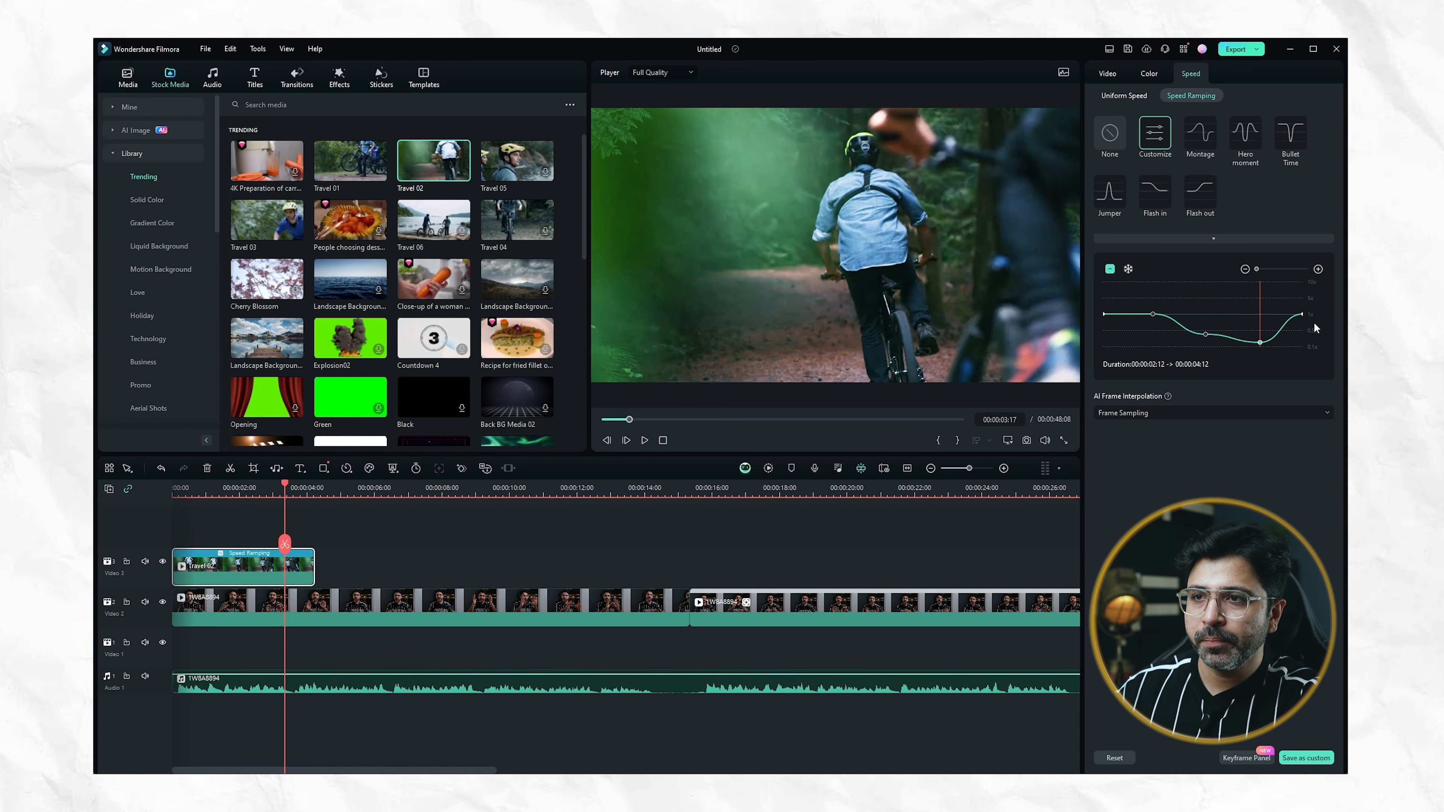
left_click_drag(201, 484, 166, 487)
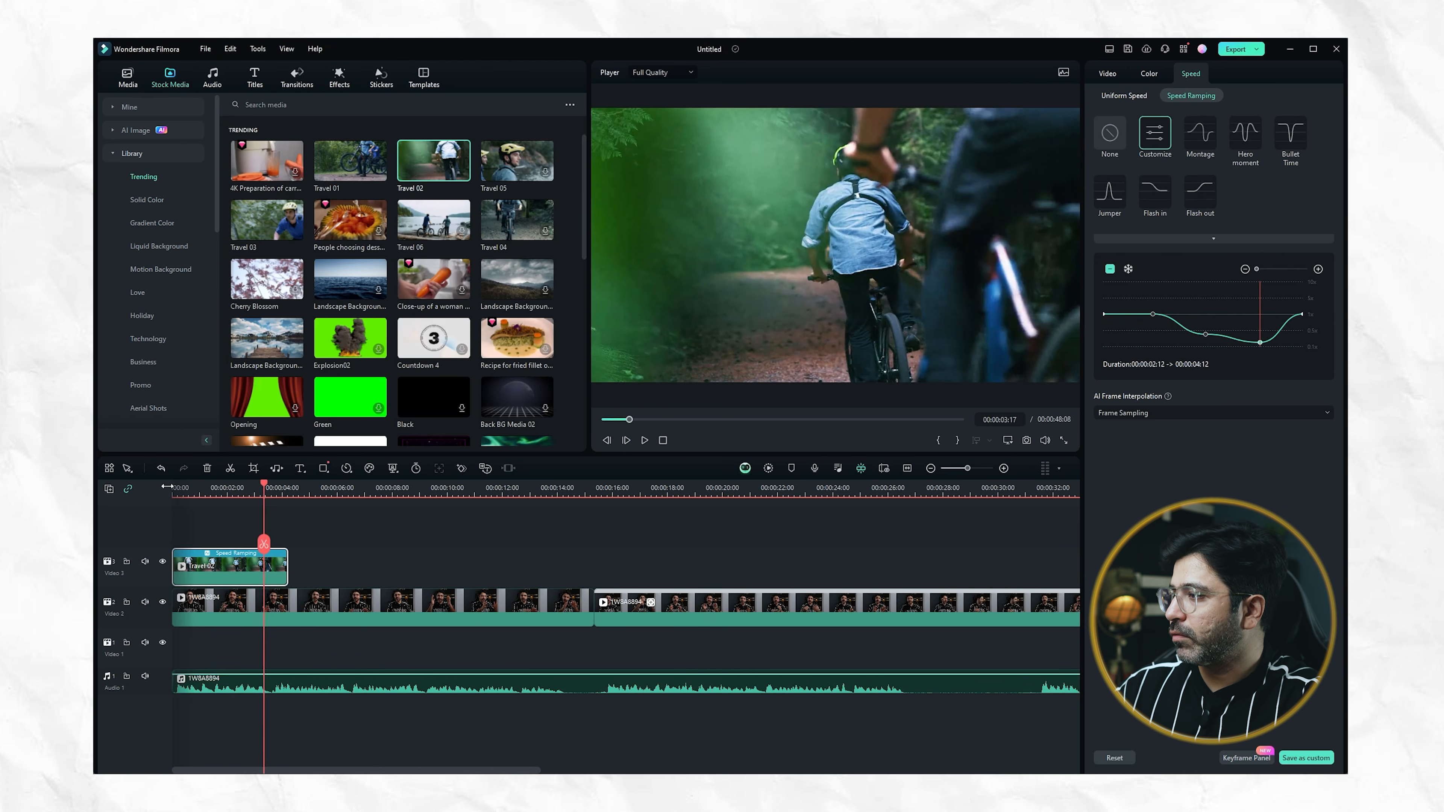
left_click_drag(268, 487, 162, 493)
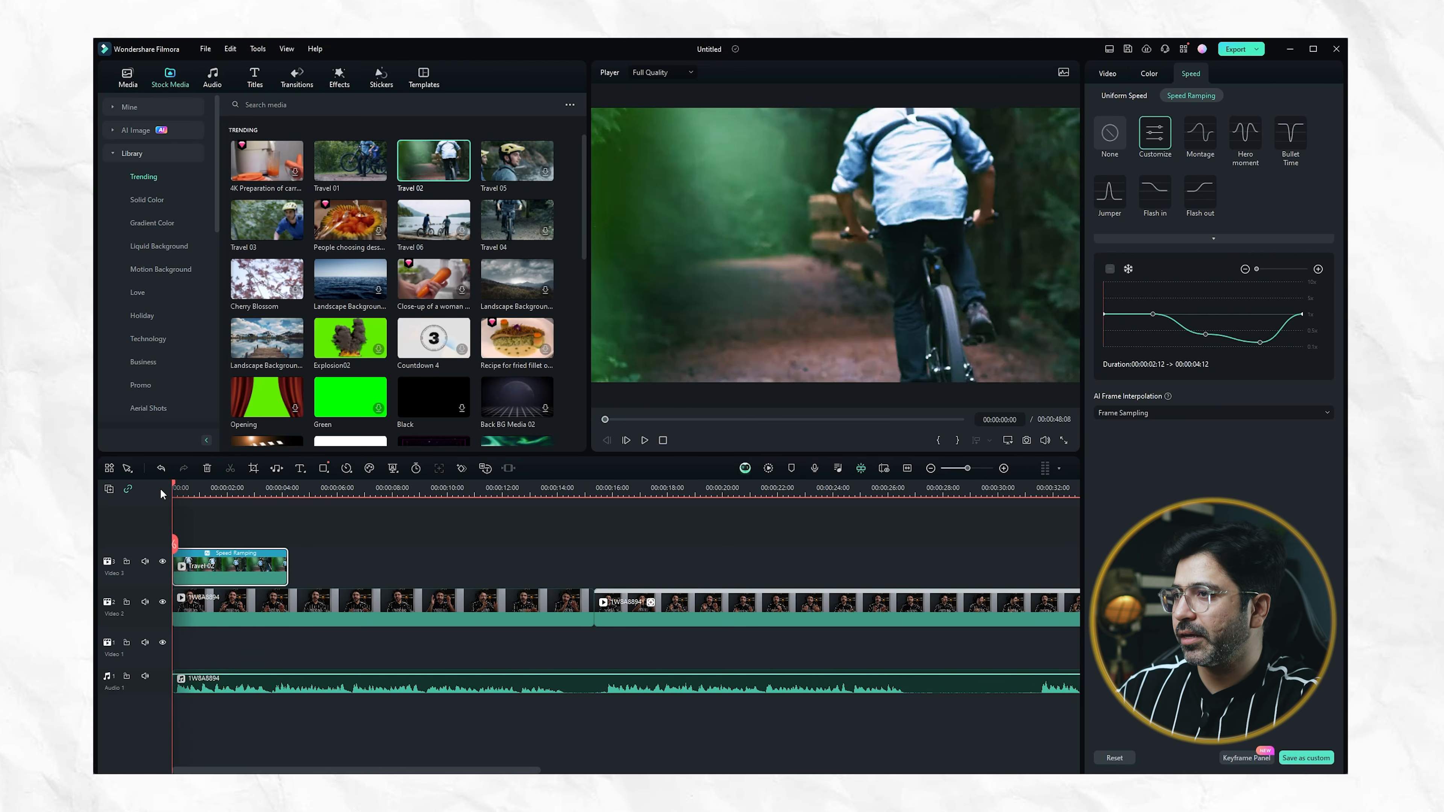
key("space")
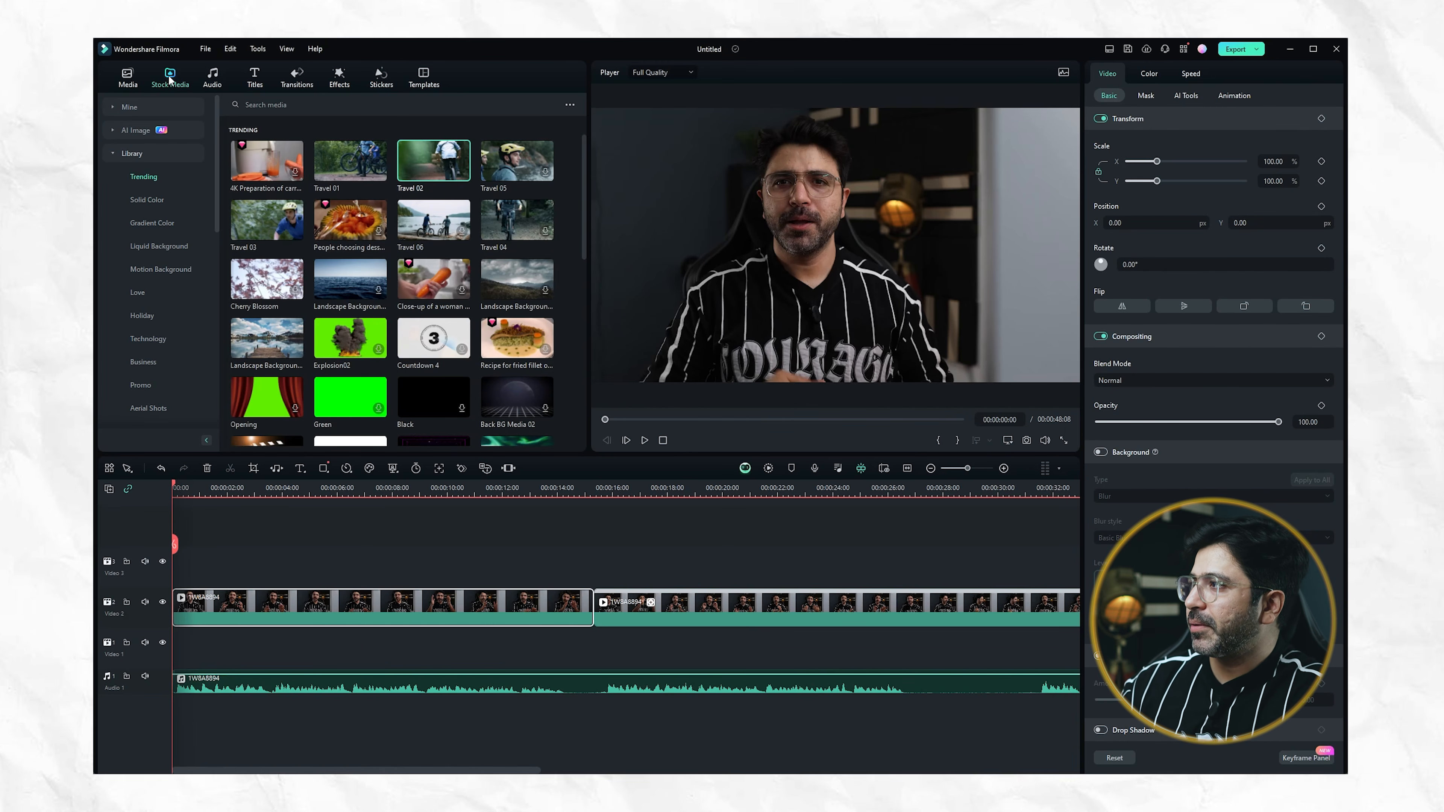
Preview the cloudy Landscape Background stock clip, place it beneath the talking-head clip at the start of the Video 1 track, and play the timeline
scroll(340, 299, "down", 10)
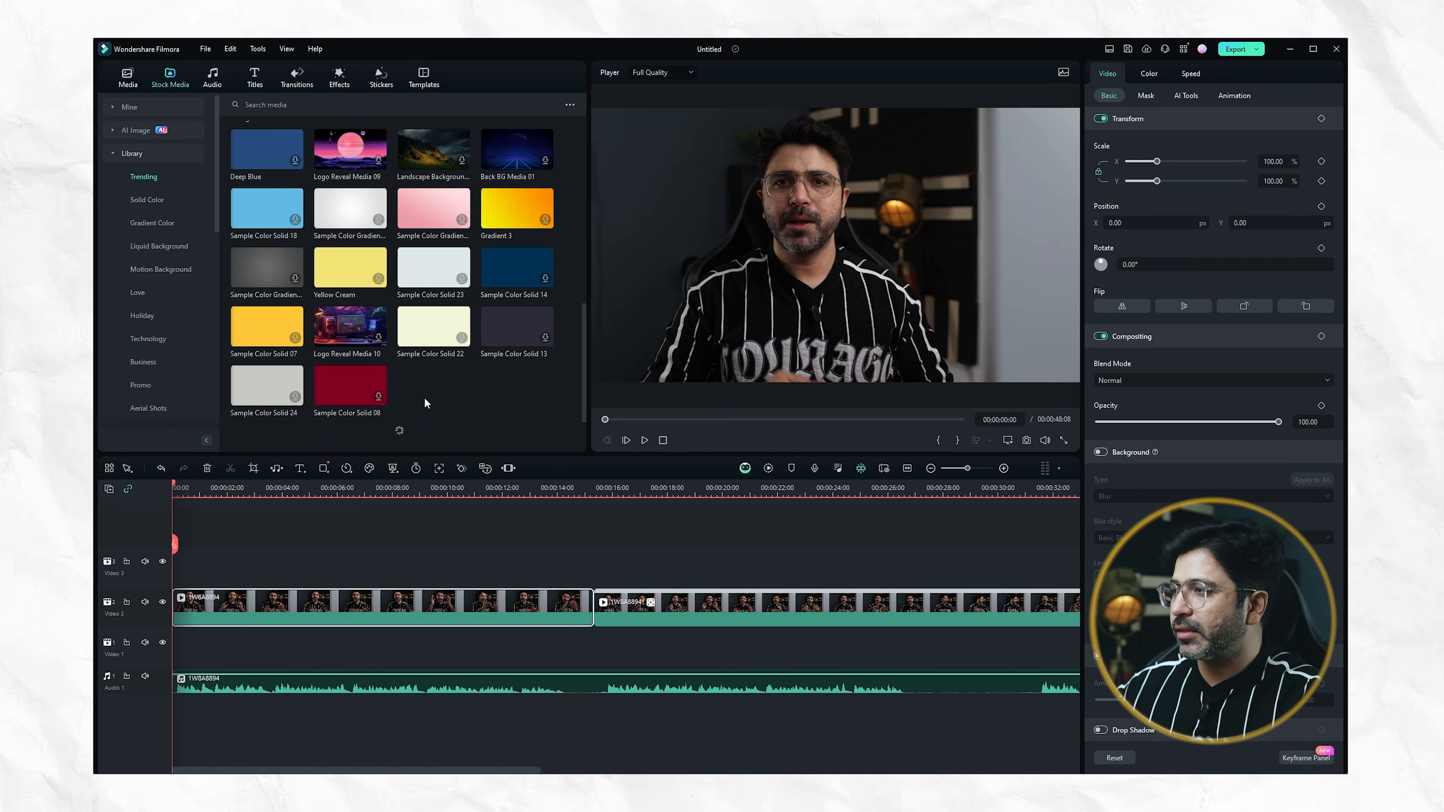
scroll(420, 372, "up", 10)
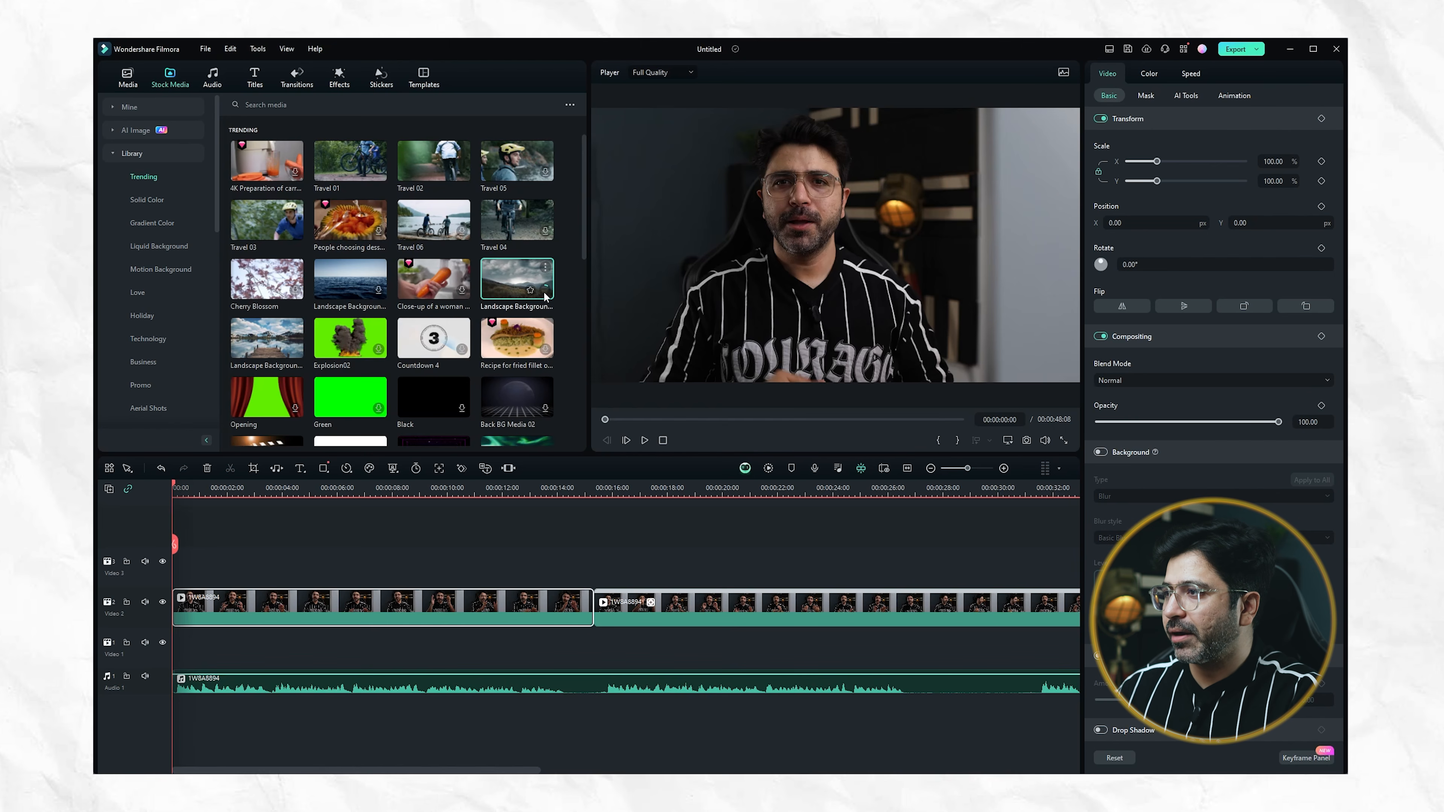
double_click(510, 293)
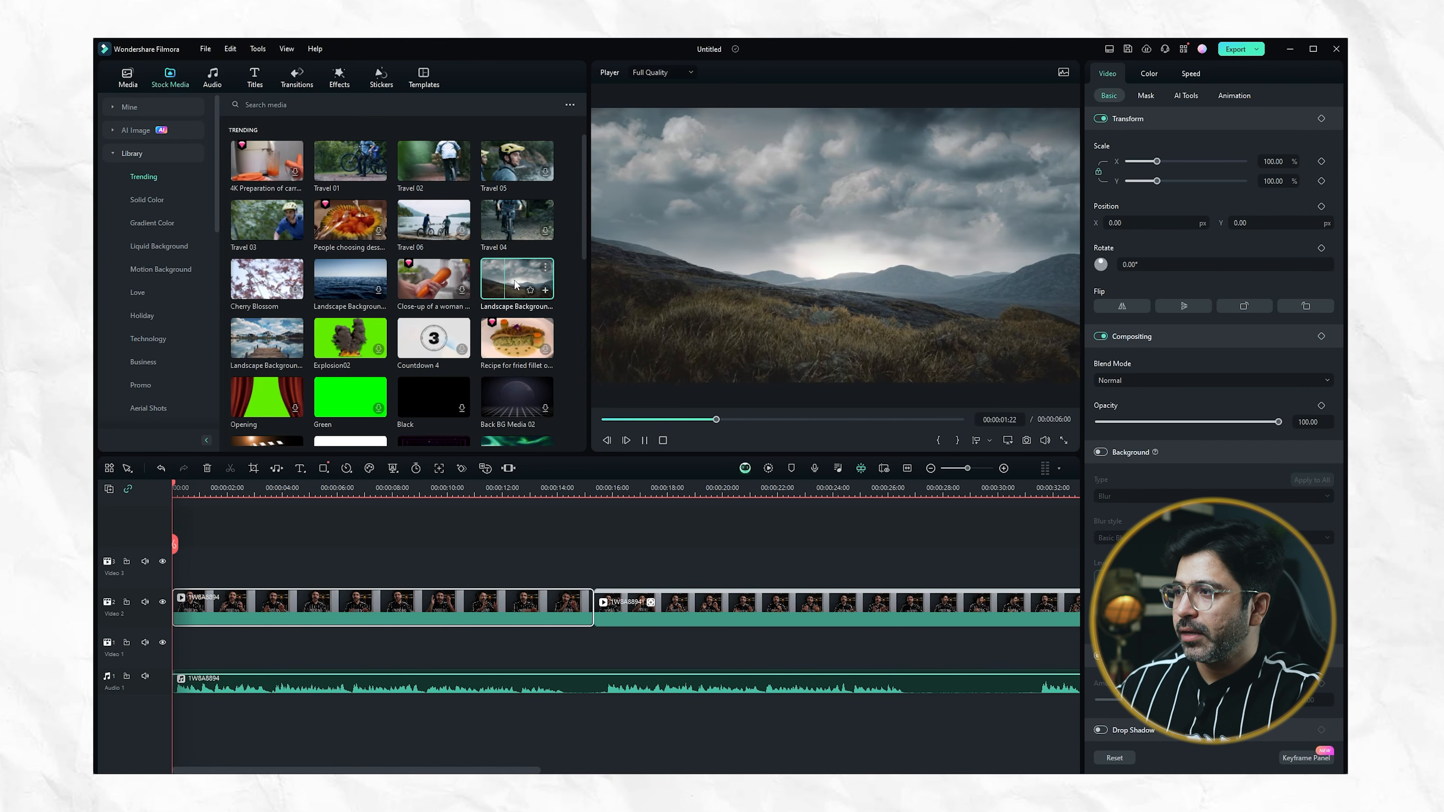
left_click_drag(516, 285, 173, 578)
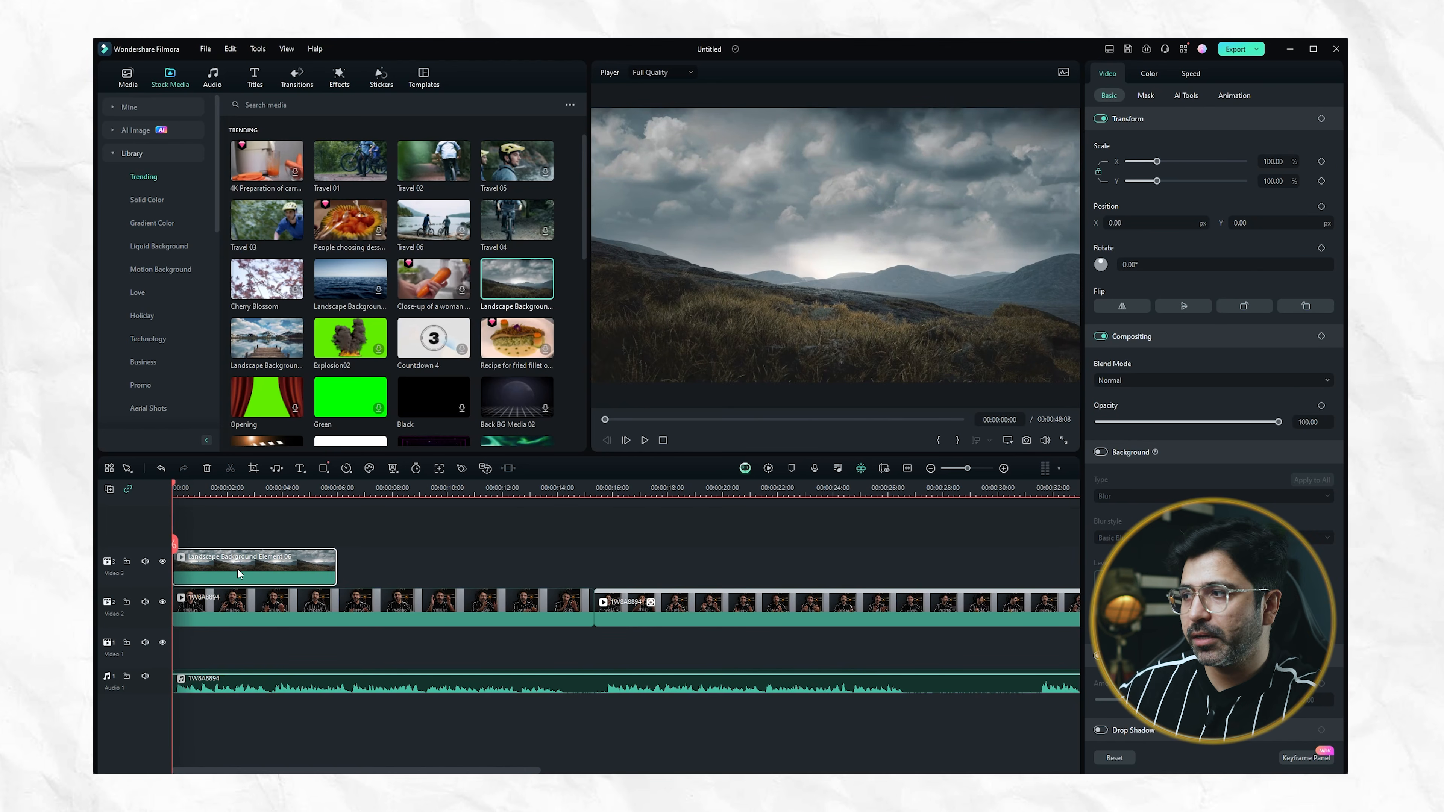
left_click_drag(237, 569, 231, 657)
key("space")
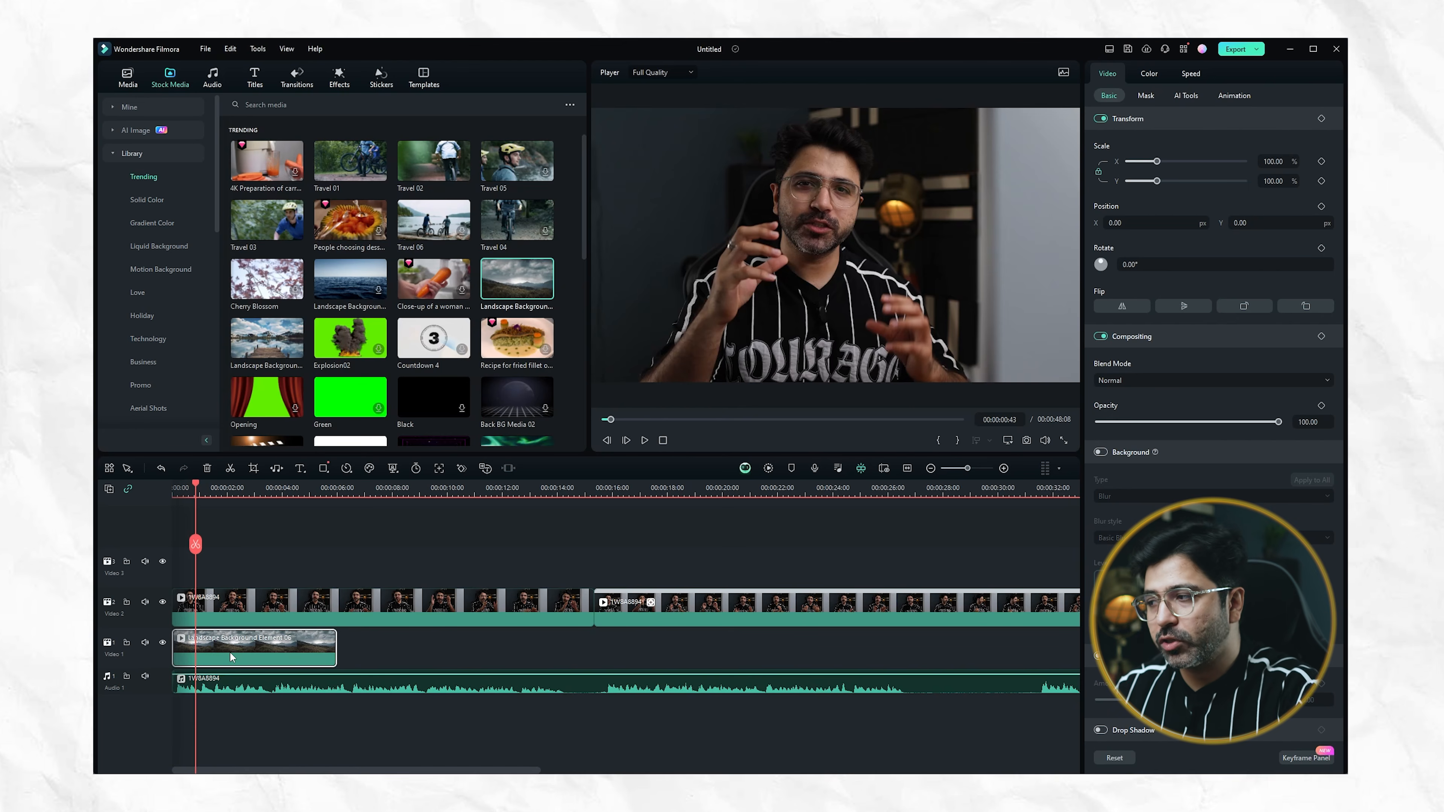
Move the cloudy Landscape Background clip to the Video 3 track above the talking-head clip, start it slightly under two seconds in, and play it
left_click_drag(247, 659, 238, 583)
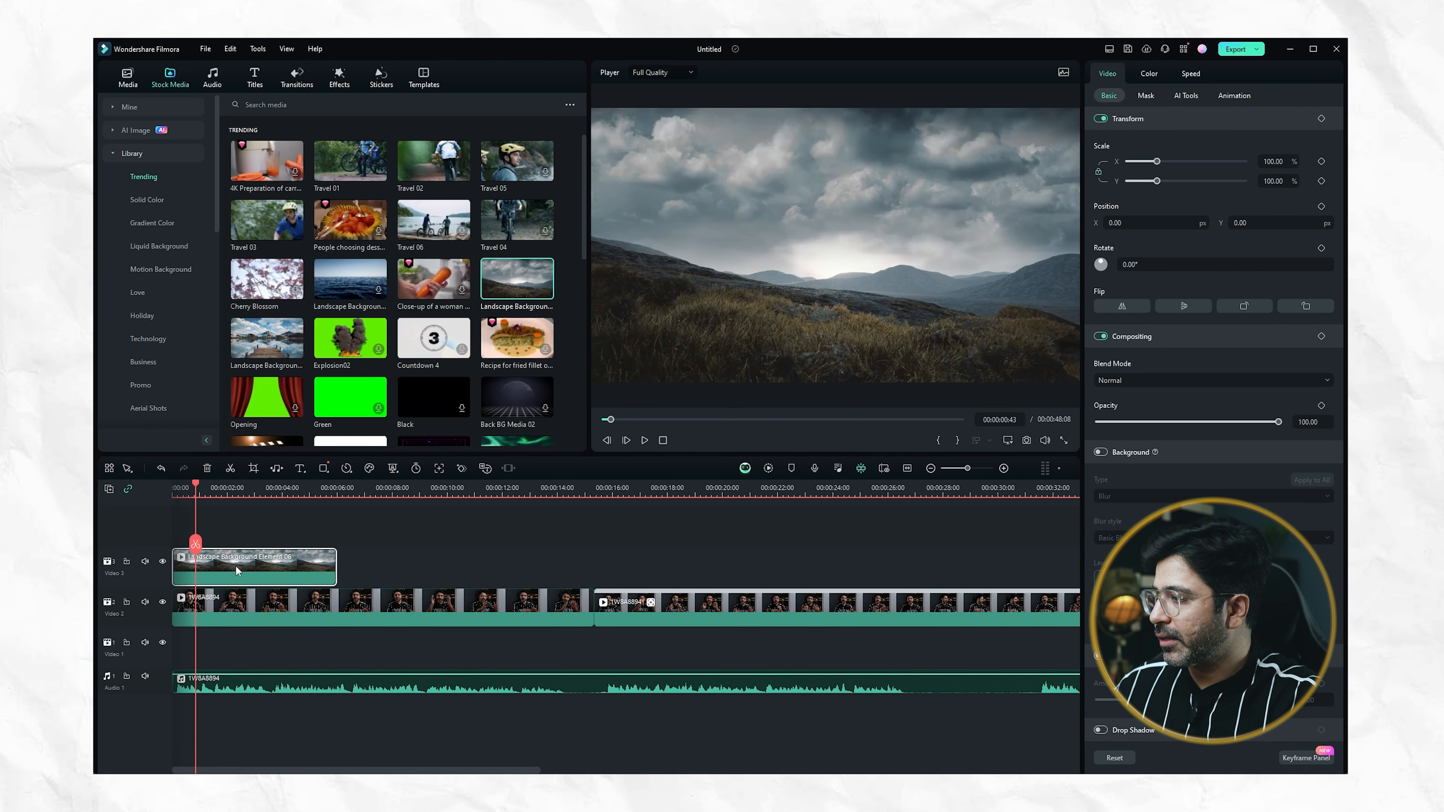
left_click_drag(238, 570, 284, 570)
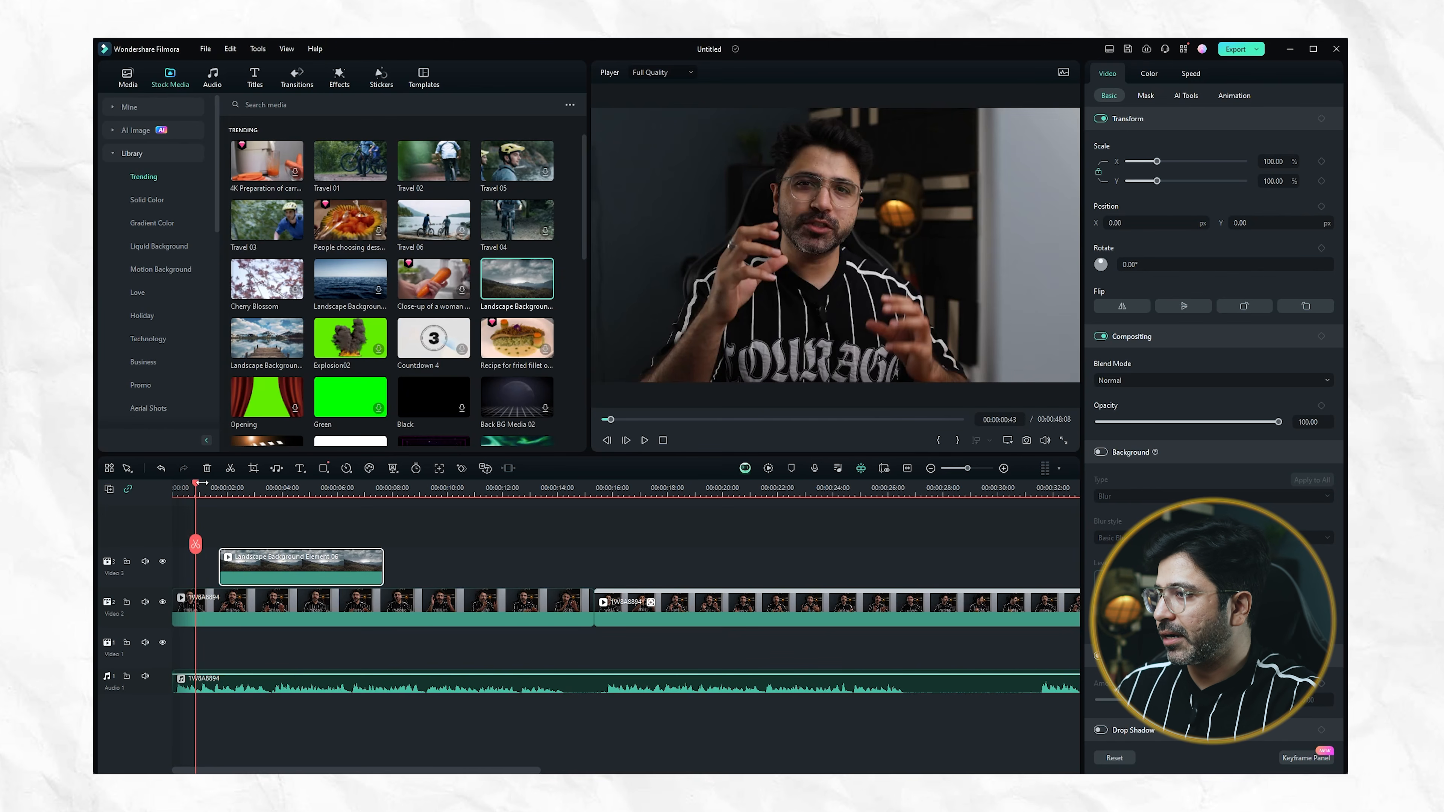
key("space")
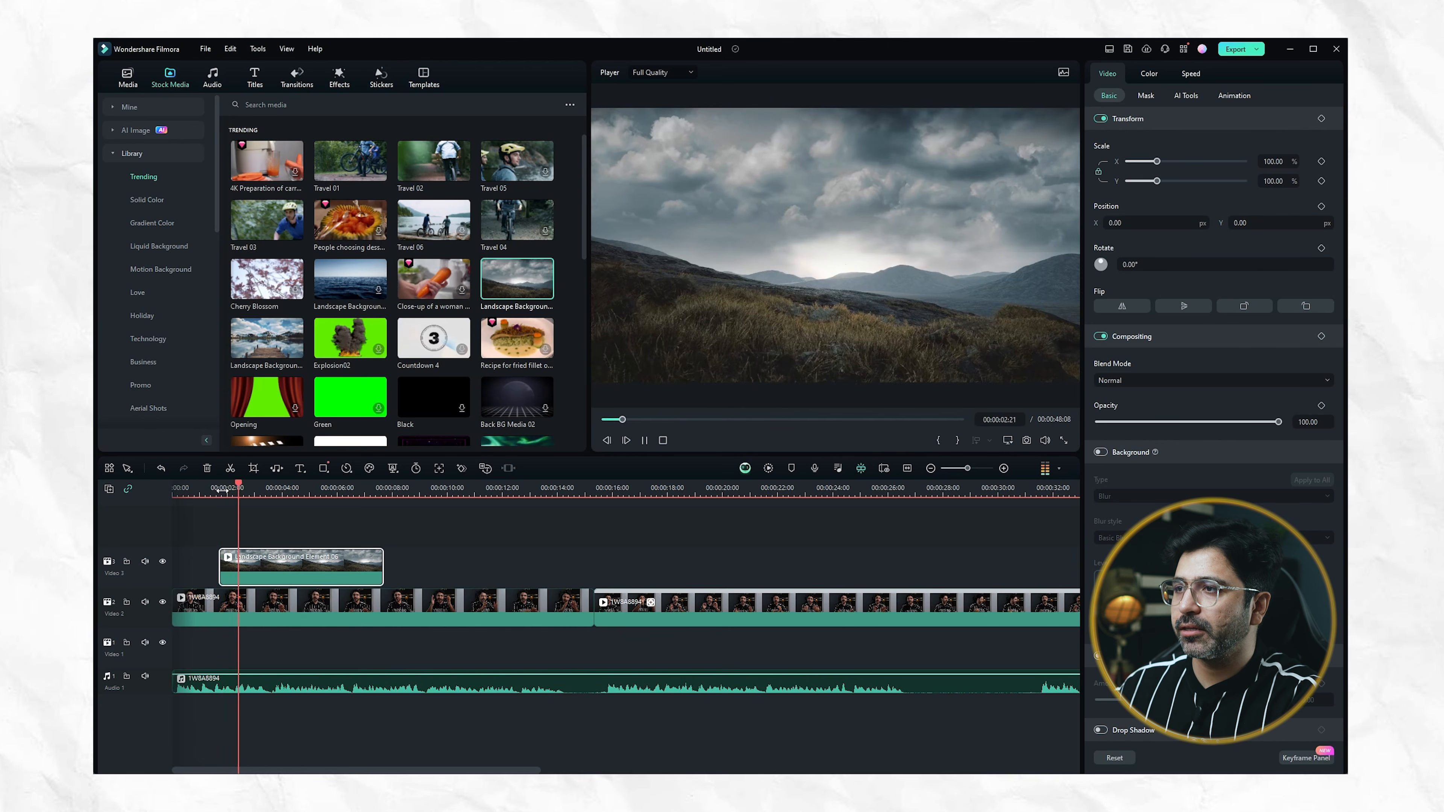
key("space")
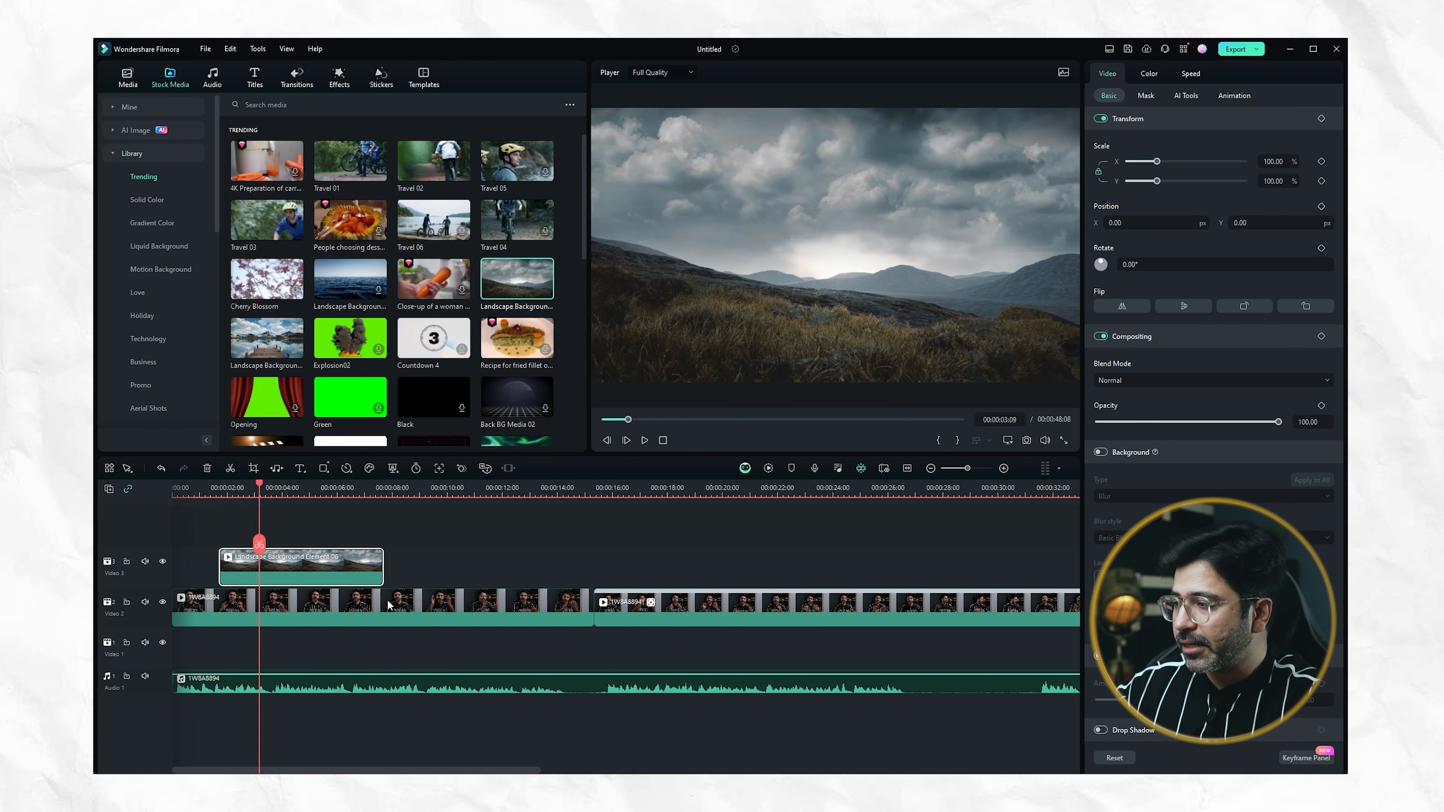
Try splitting the Landscape Background clip at 00:00:03:09, and undo the split
left_click(260, 545)
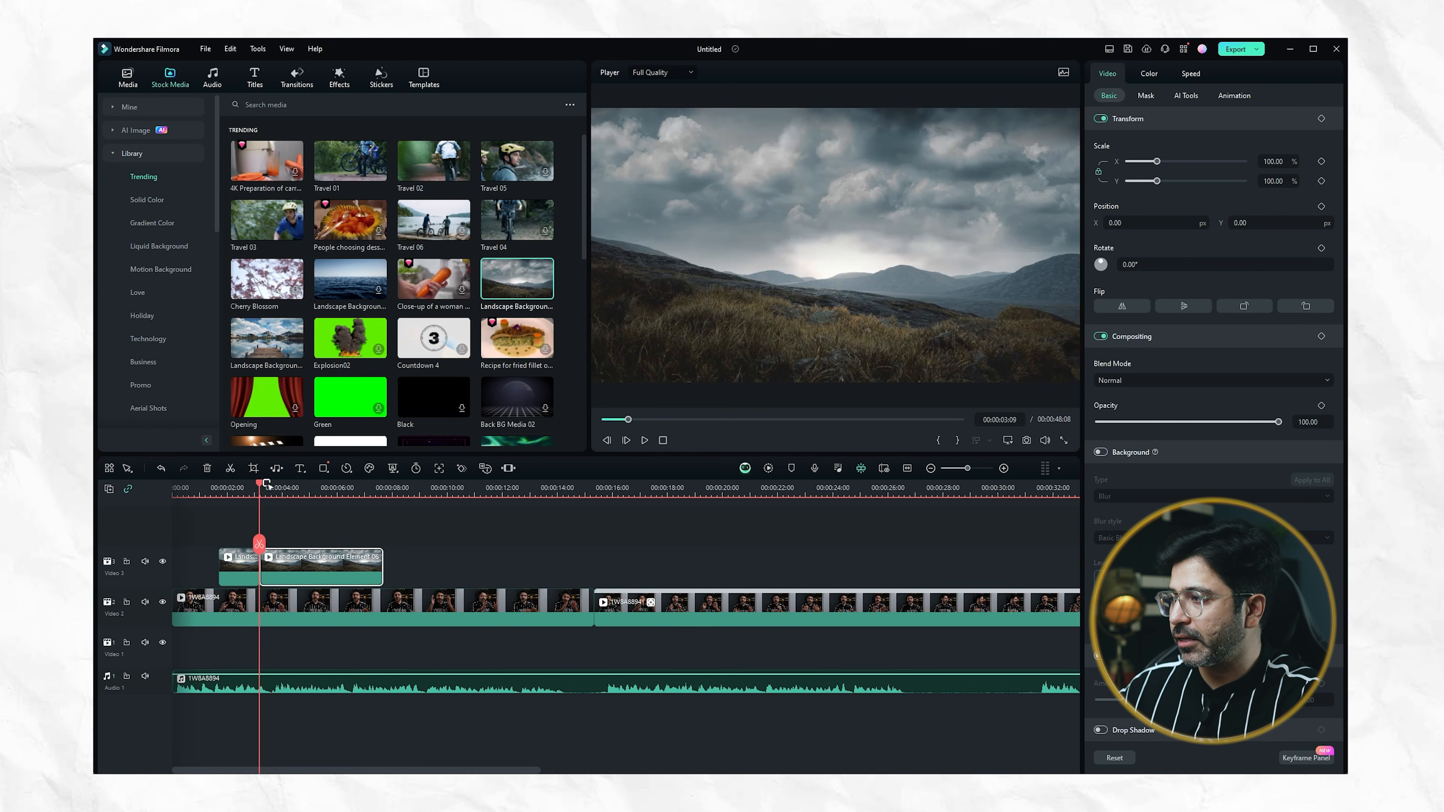
left_click_drag(259, 484, 350, 490)
key("ctrl+z")
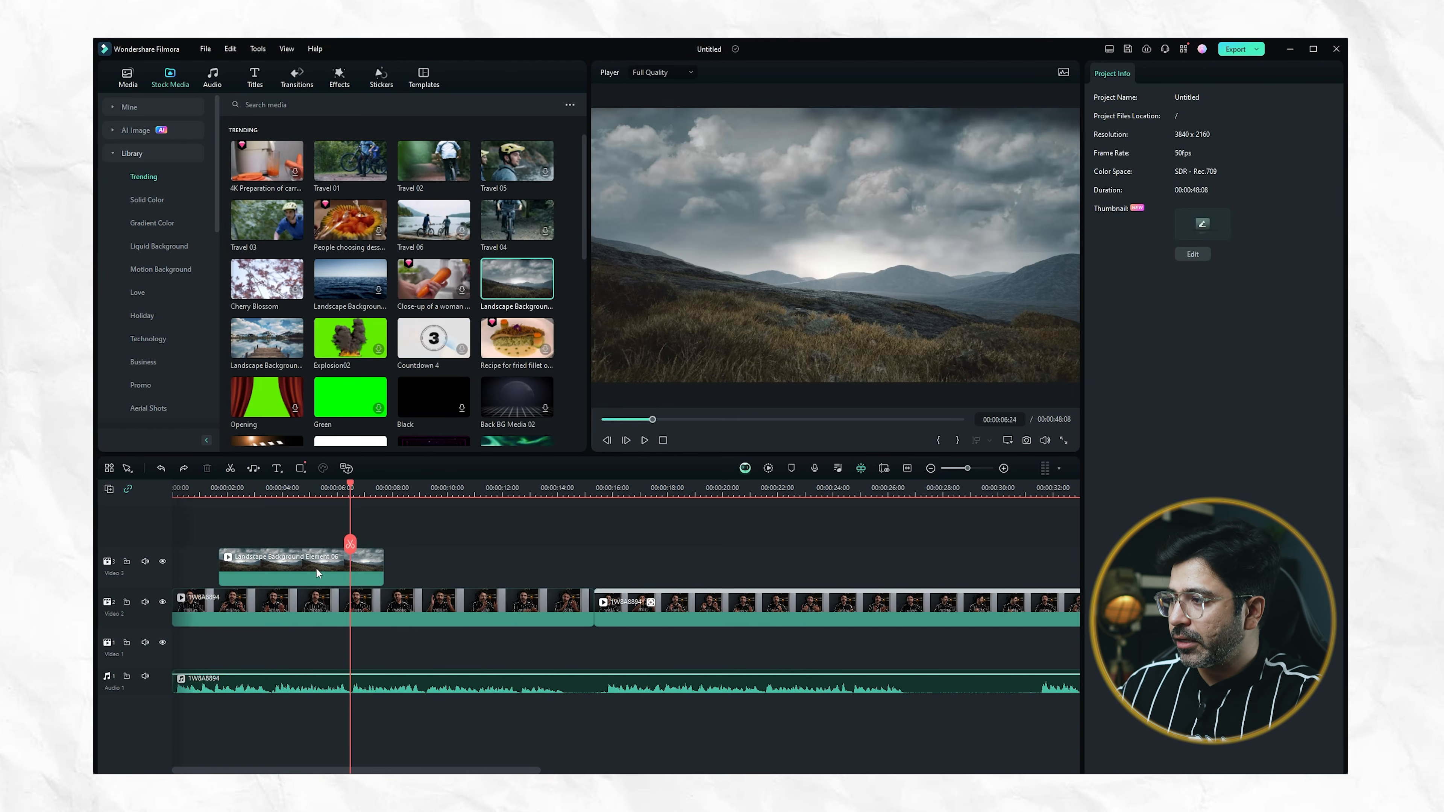
Trim the beginning of the Landscape Background clip on the Video 3 track to start at about 00:00:03:24
left_click(316, 568)
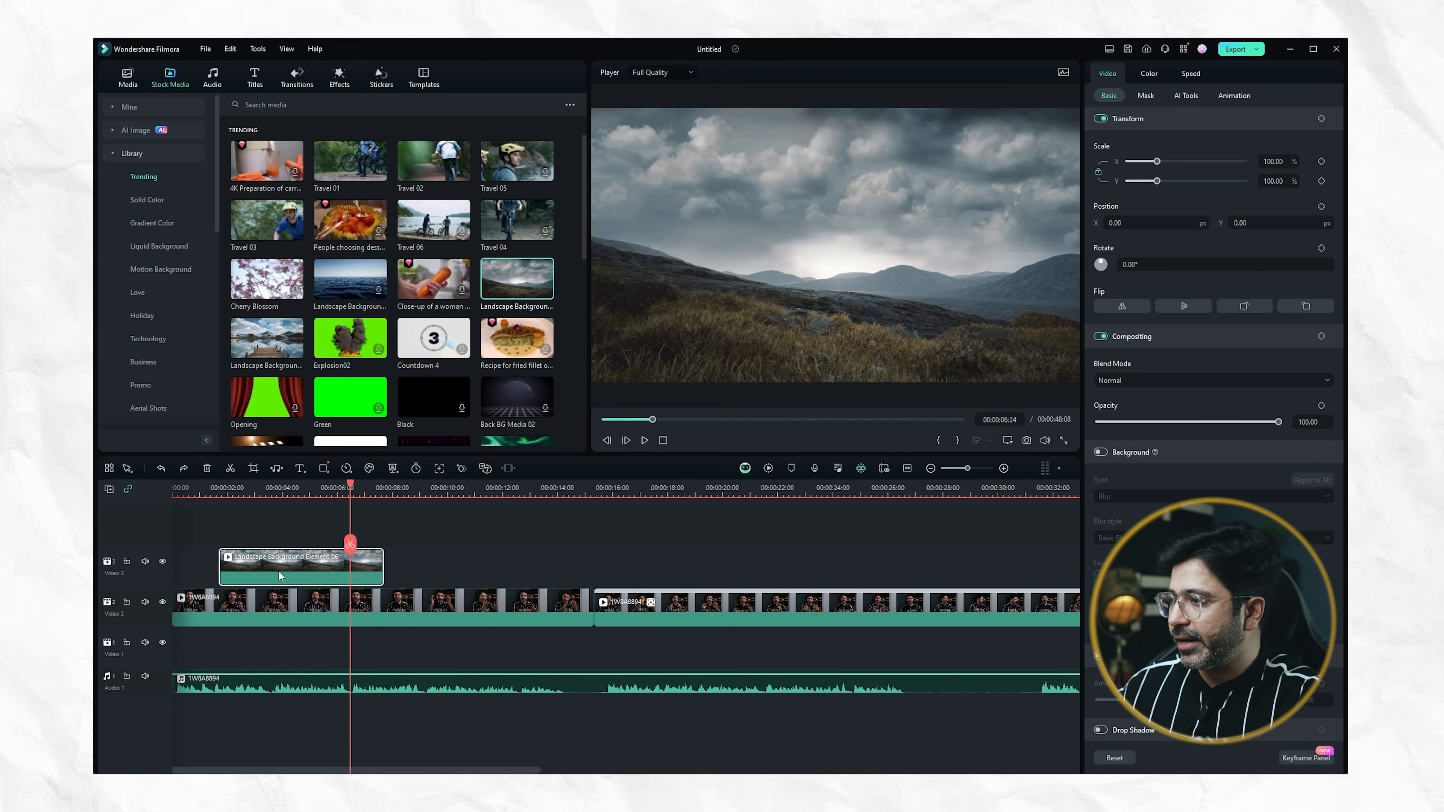
mouse_move(380, 565)
left_mouse_down()
mouse_move(301, 565)
mouse_move(381, 572)
left_mouse_up()
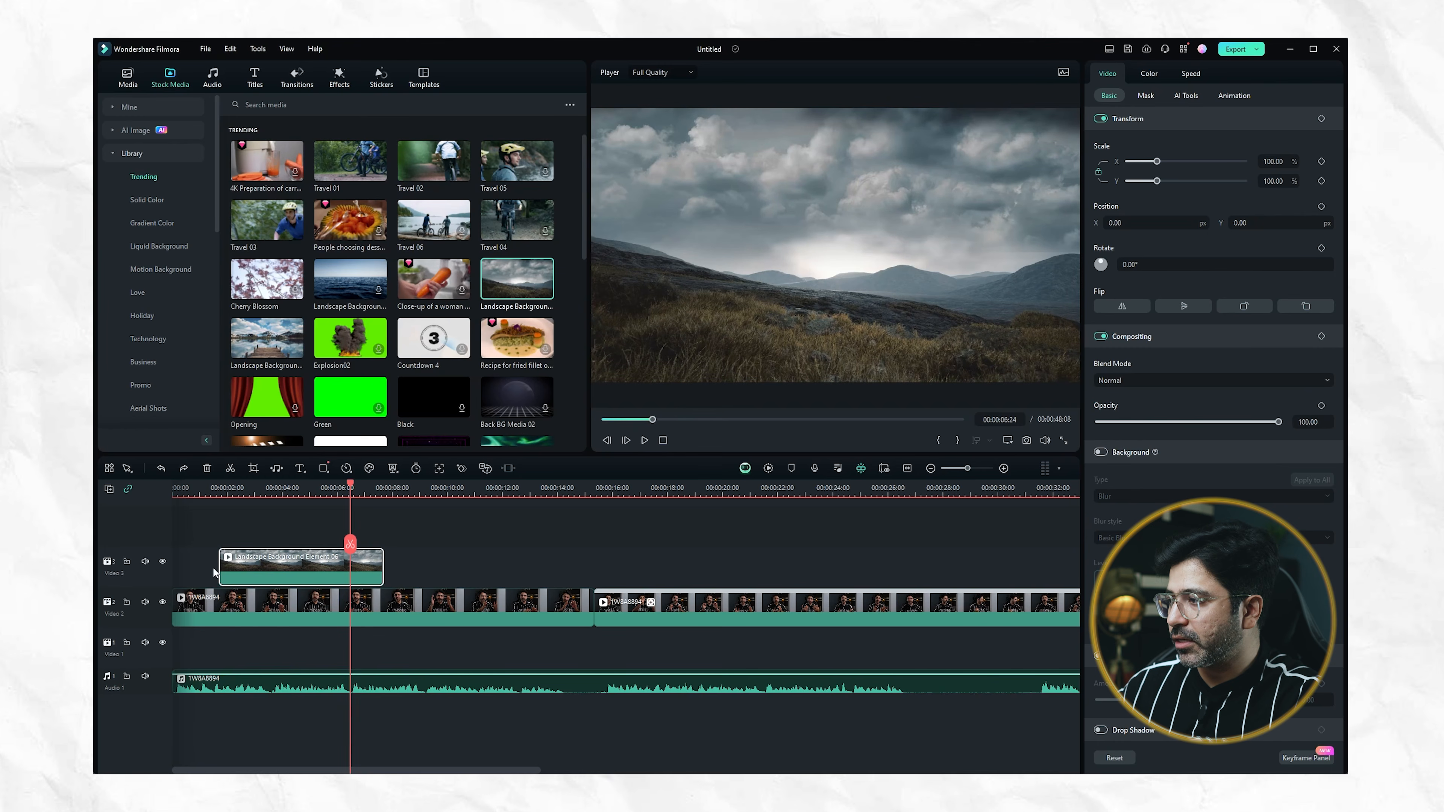
left_click_drag(221, 567, 271, 578)
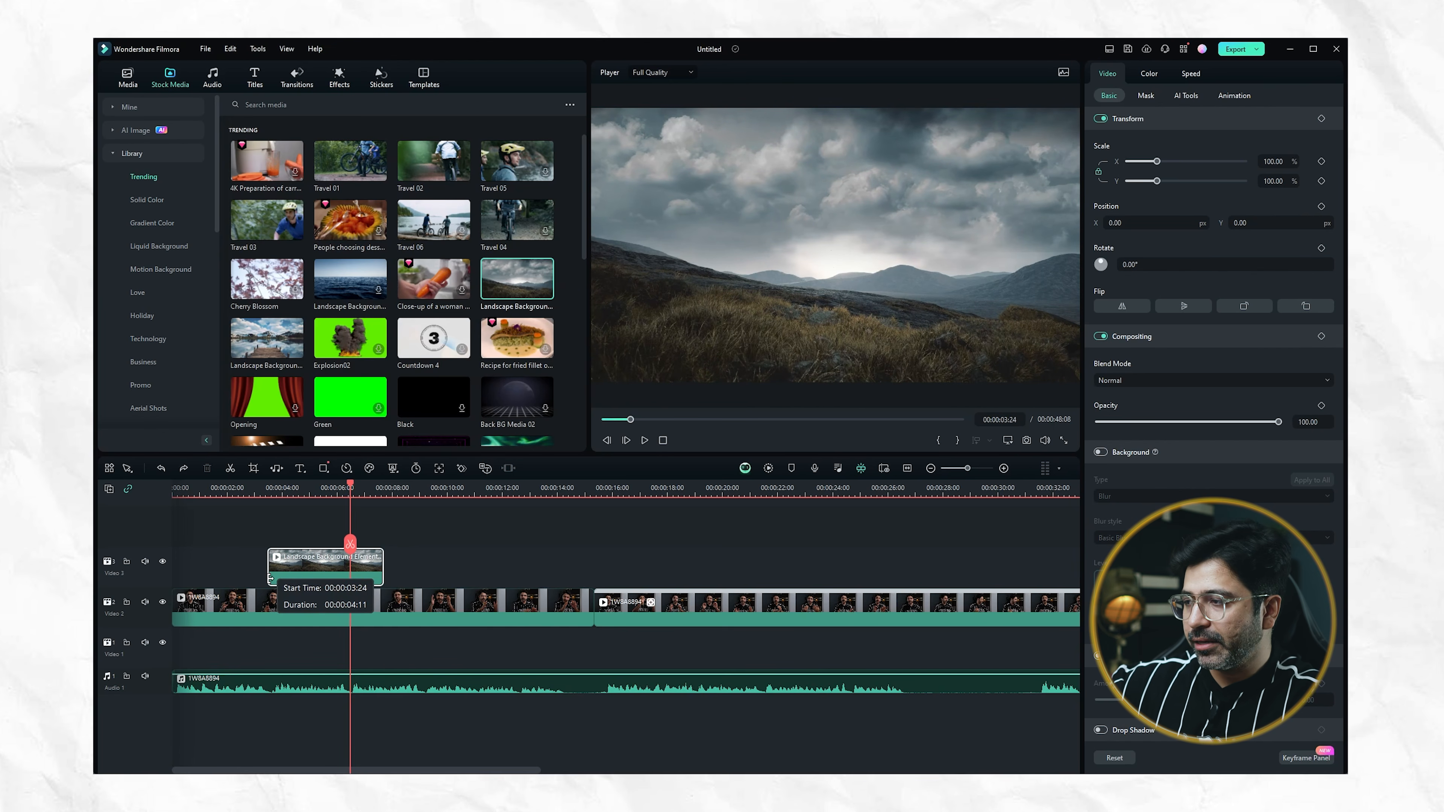
left_click_drag(270, 578, 263, 578)
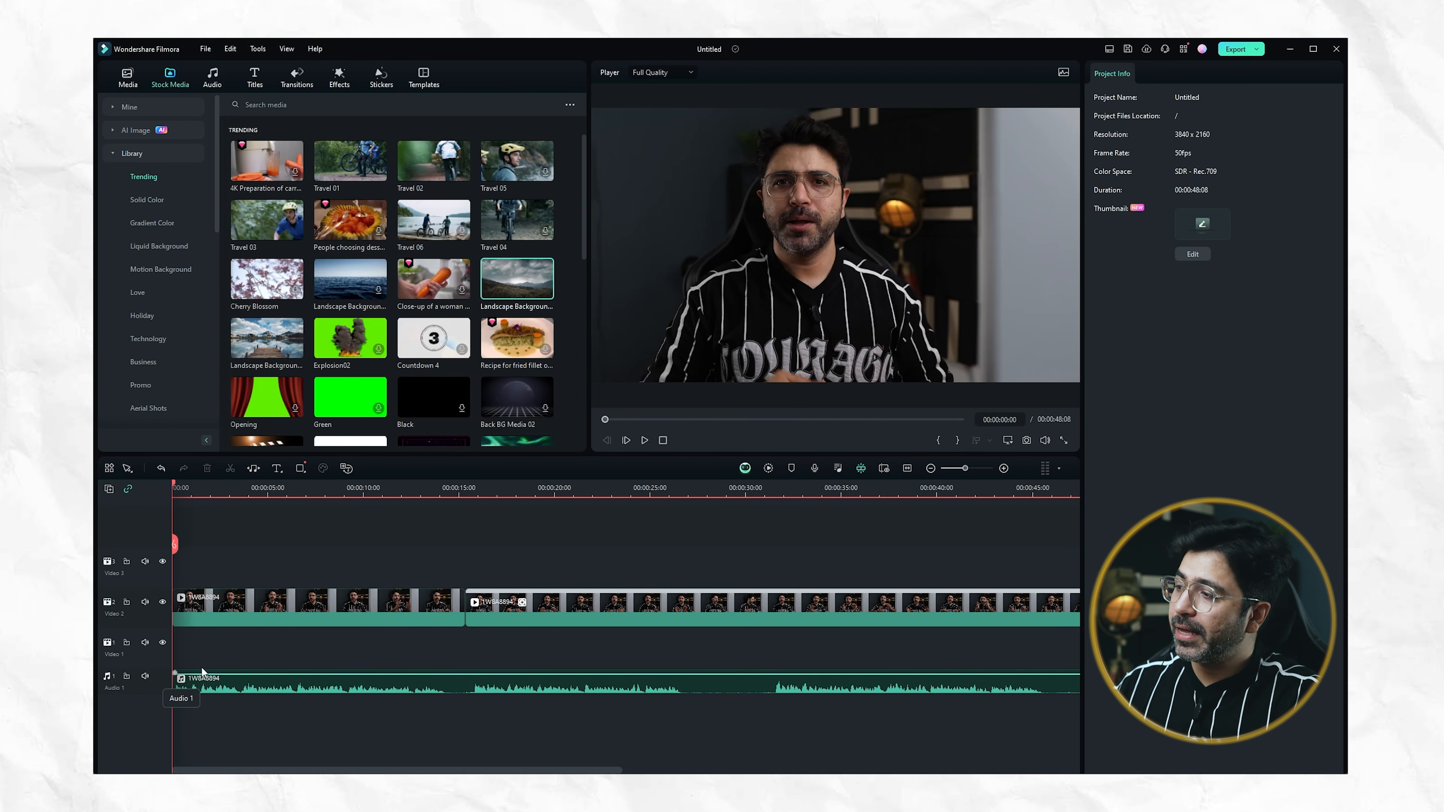
Search the stock media for "writing" and place the Man Writing in Coffee clip on the Video 3 track, about 1.5 seconds in
key("space")
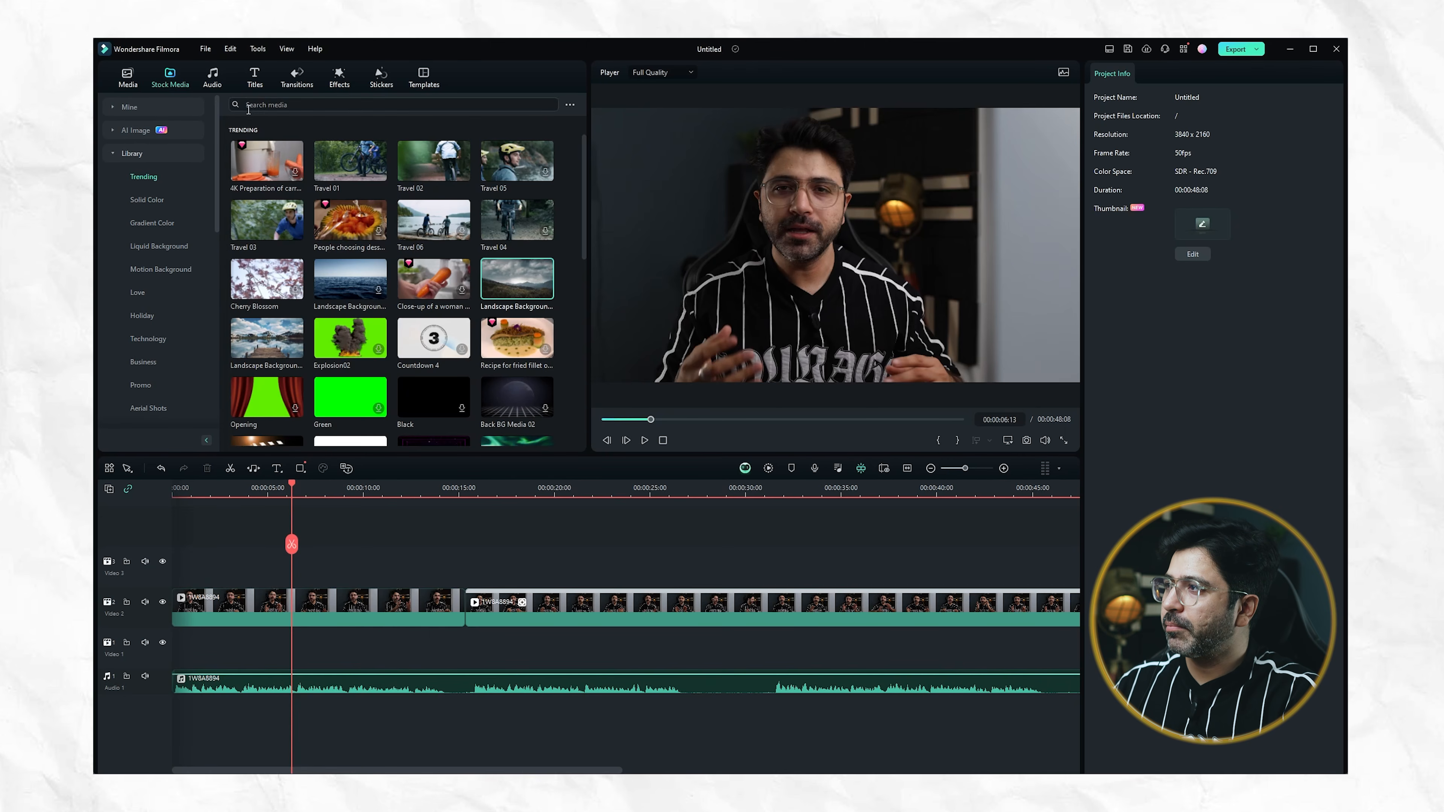
left_click(268, 106)
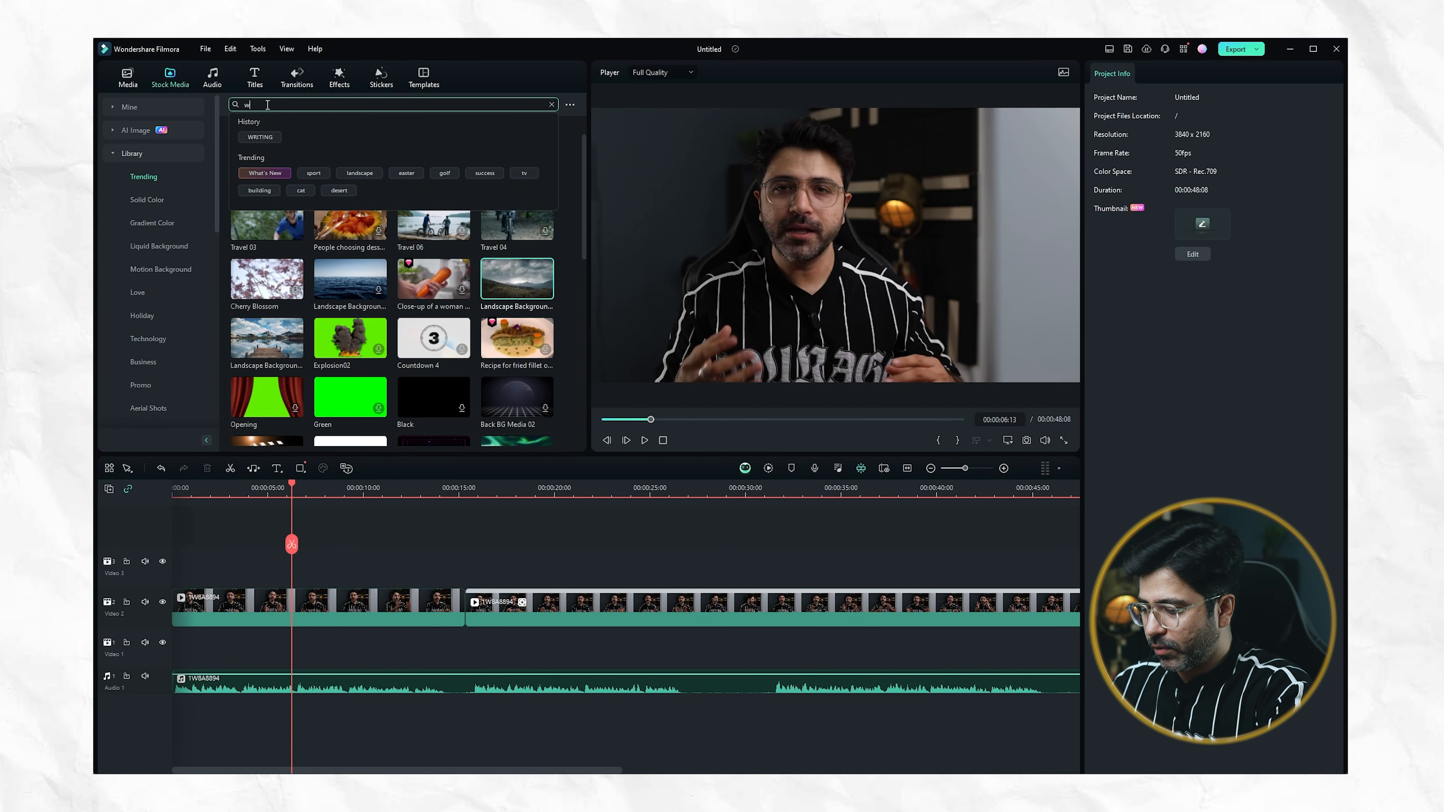
key("Return")
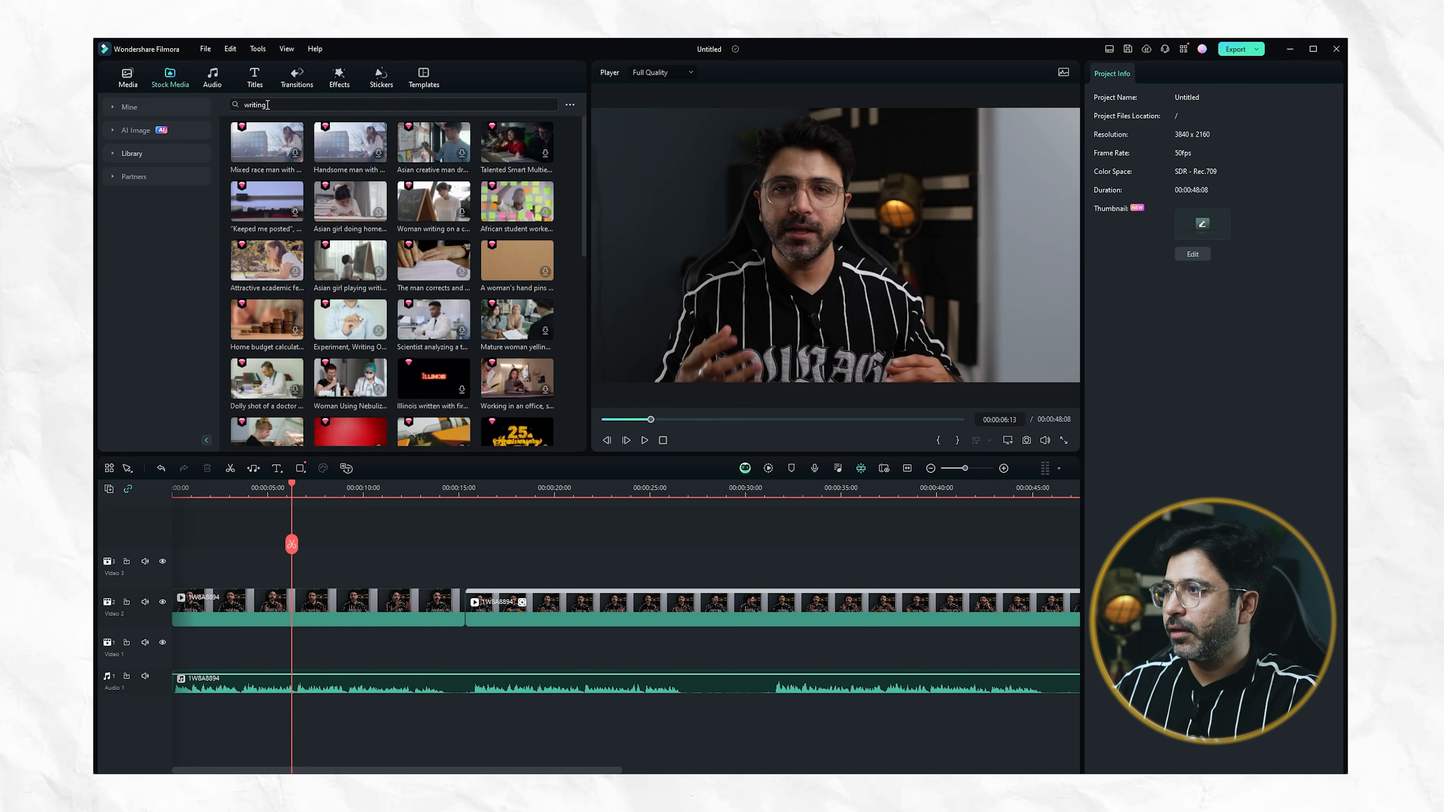
scroll(390, 311, "down", 5)
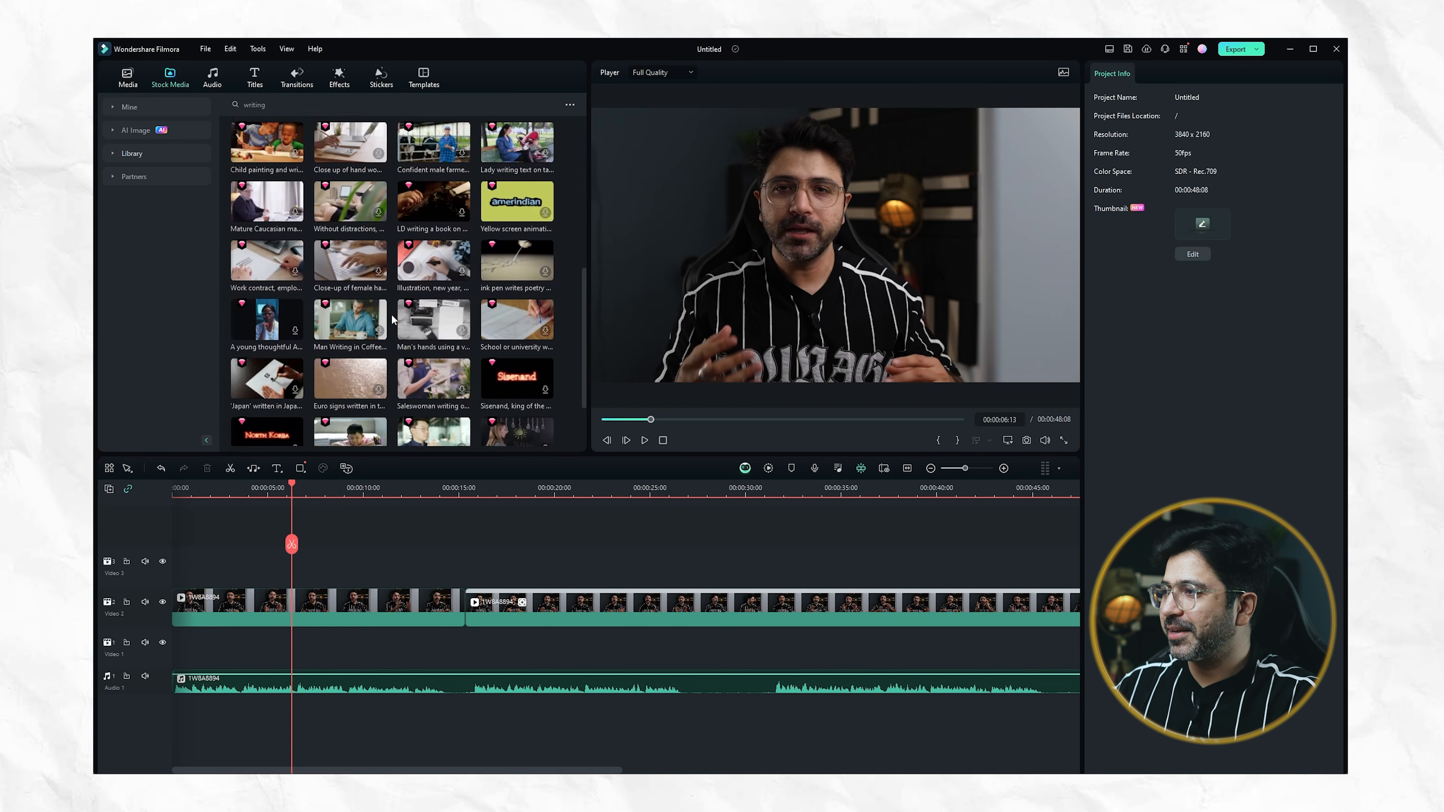
scroll(391, 314, "down", 1)
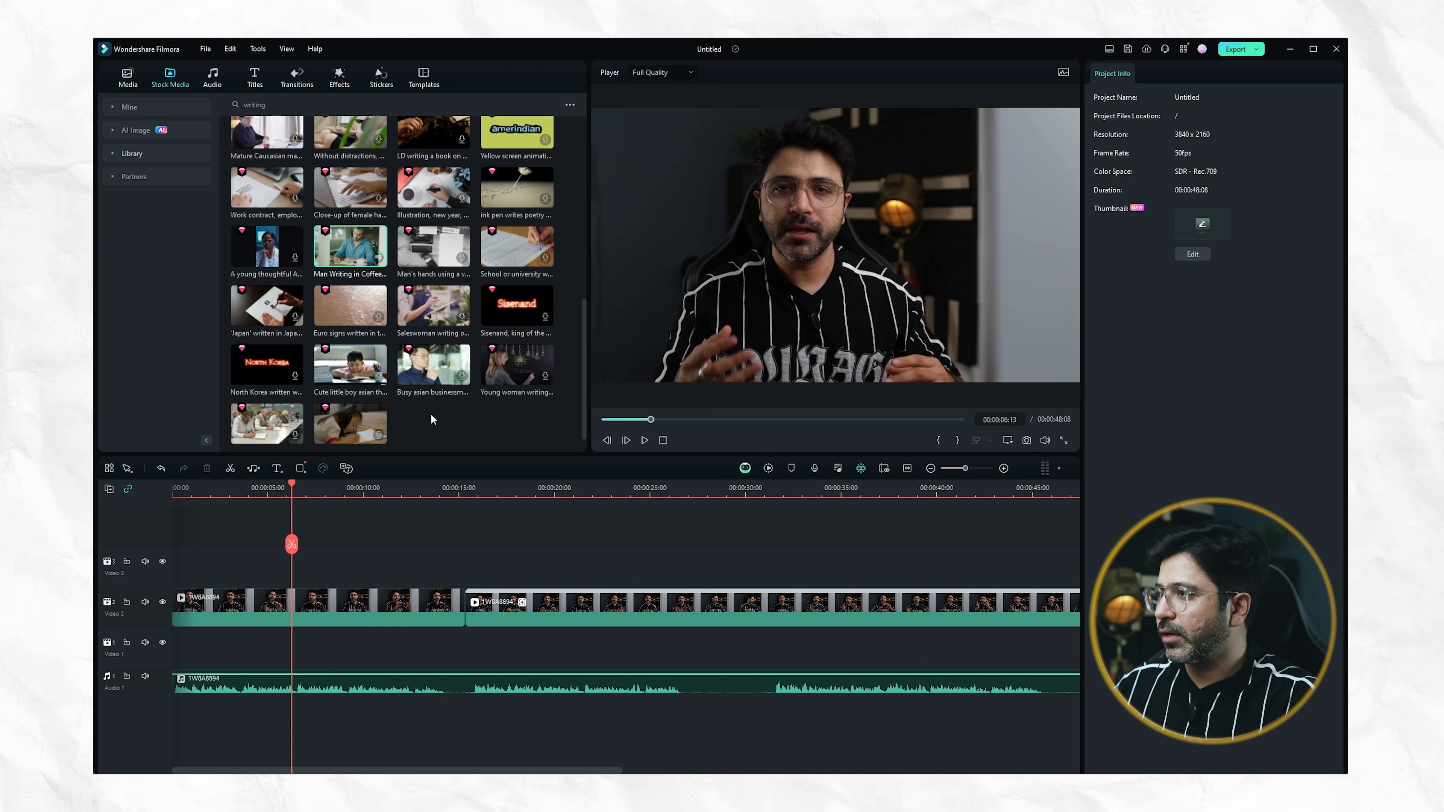
left_click_drag(358, 255, 201, 591)
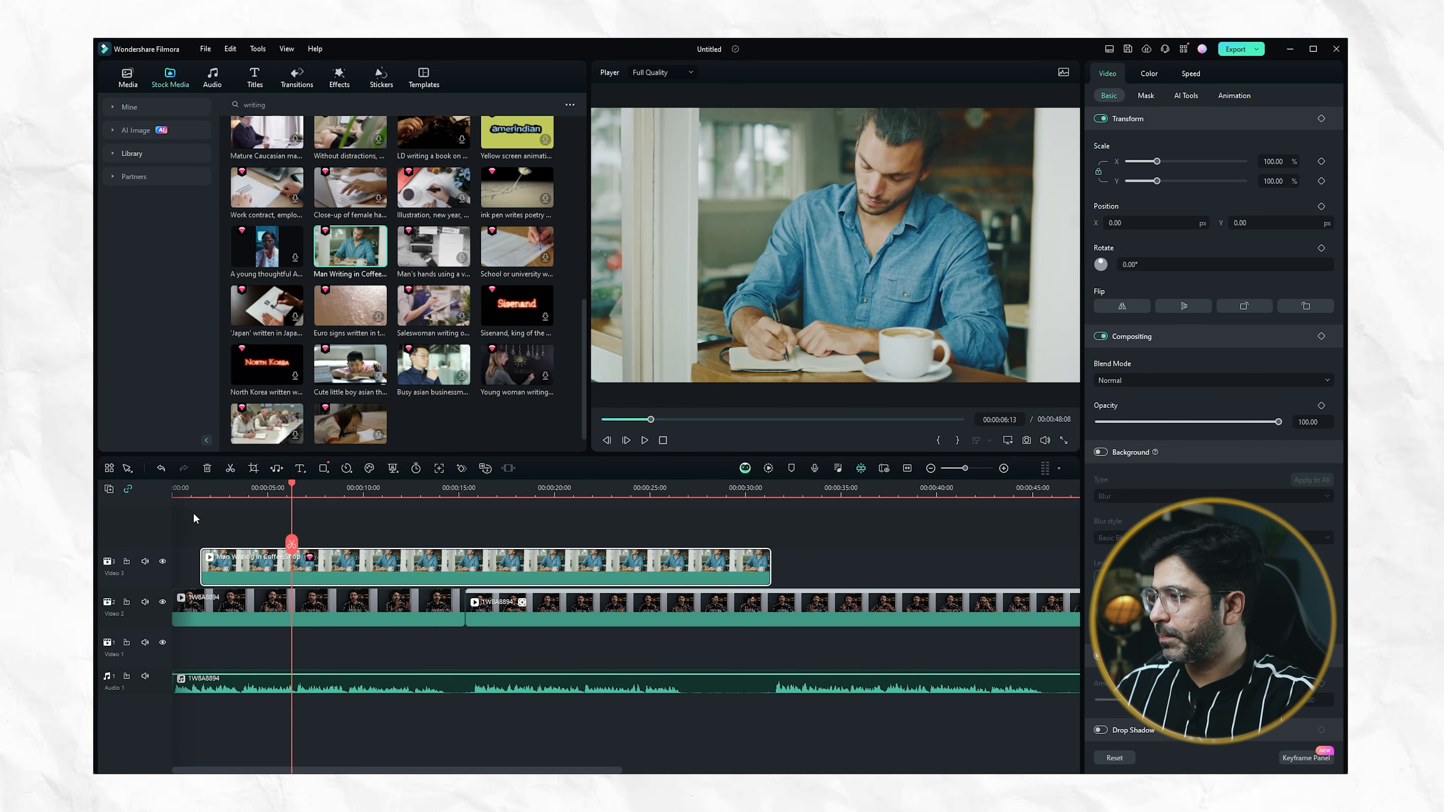
Play the timeline from the start, split the Man Writing clip at 00:00:06:12 and delete its remainder
left_click(188, 487)
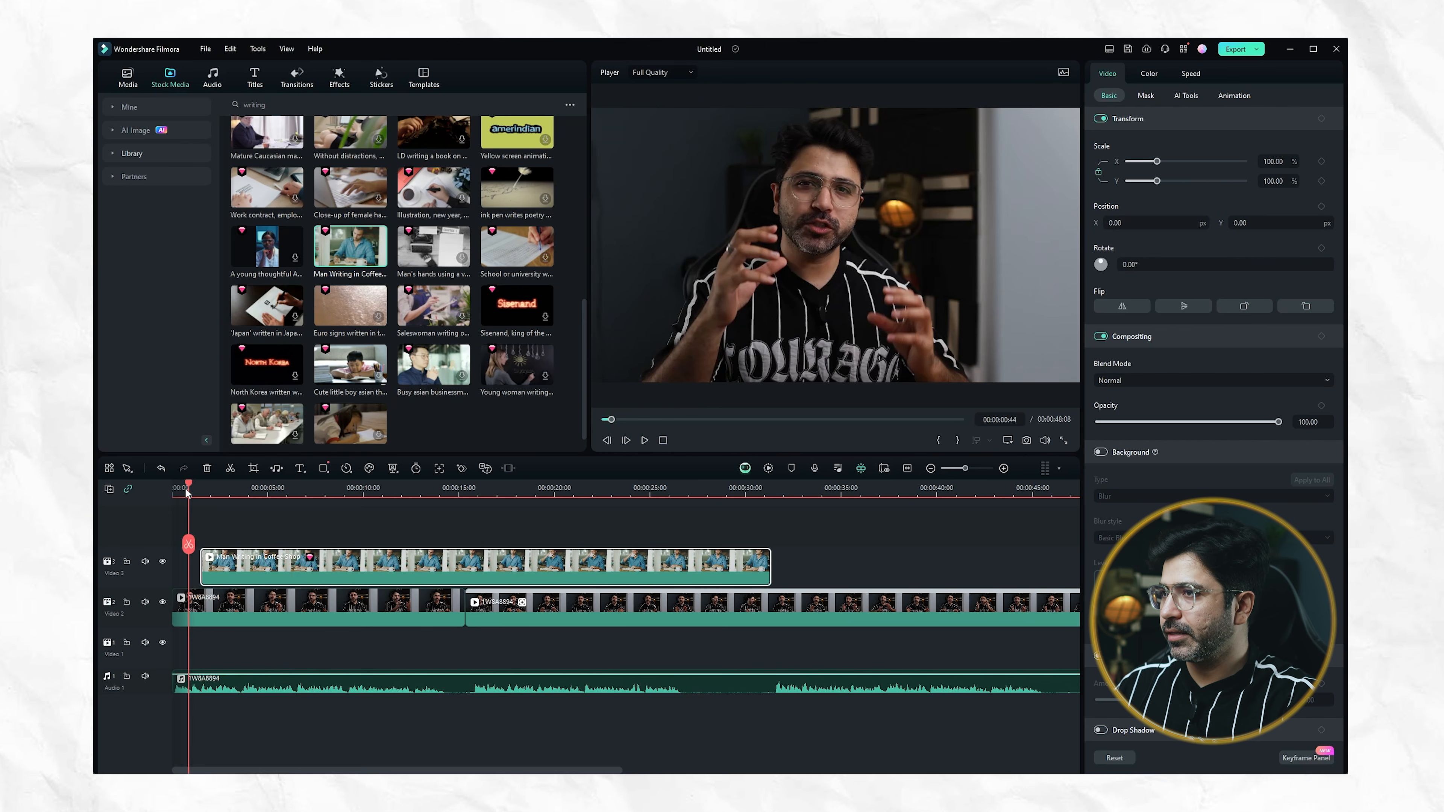
left_click(173, 491)
key("space")
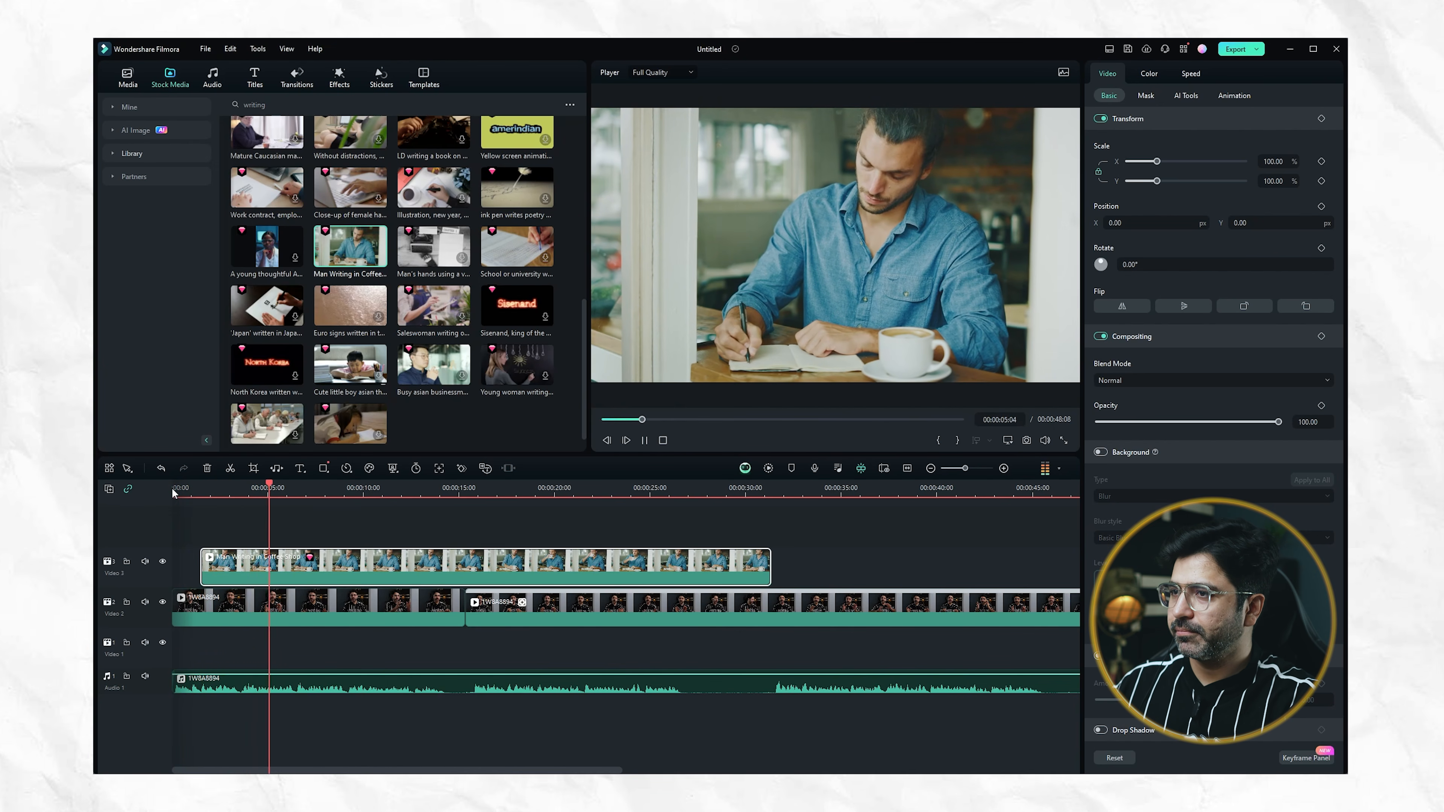
key("space")
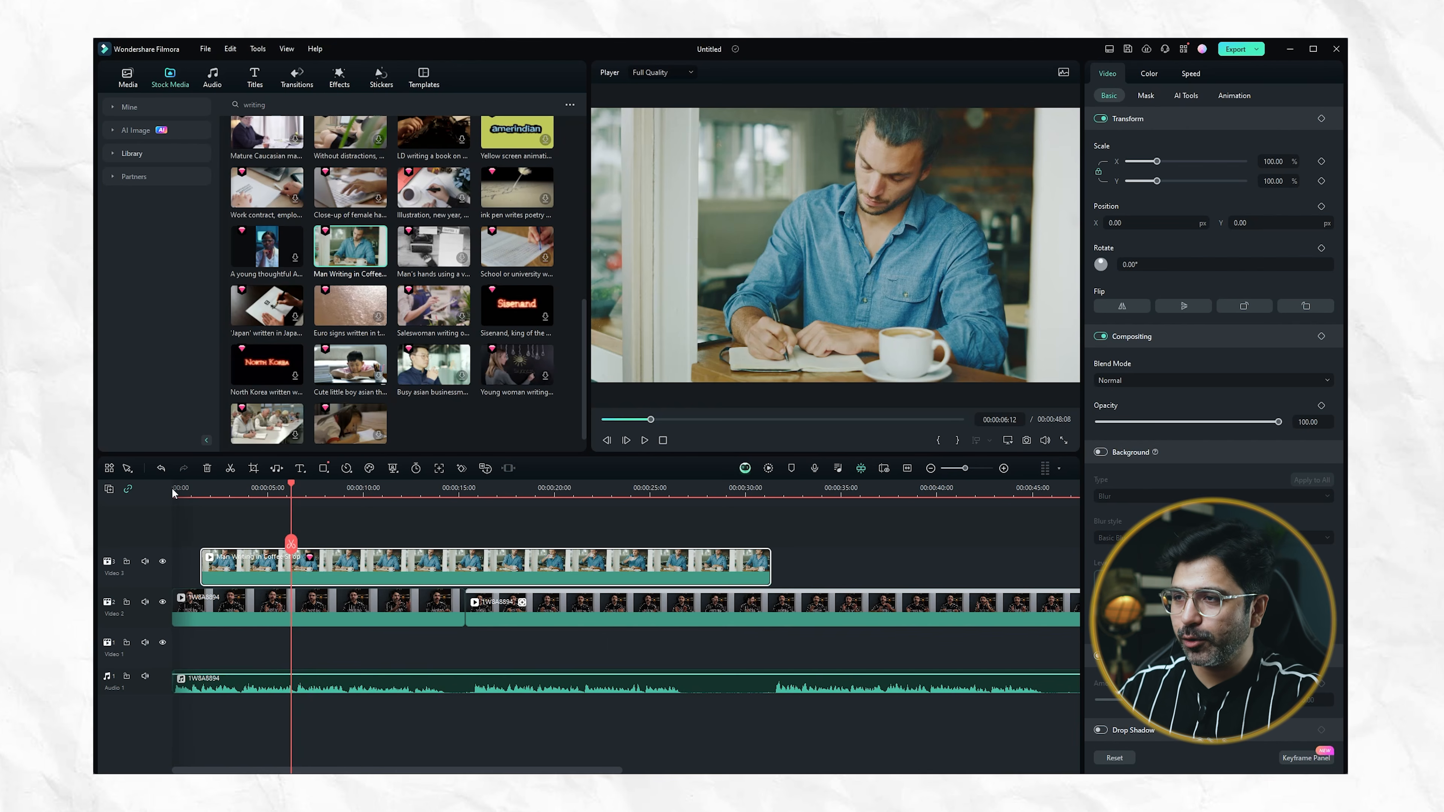
left_click(291, 544)
left_click(349, 571)
key("Delete")
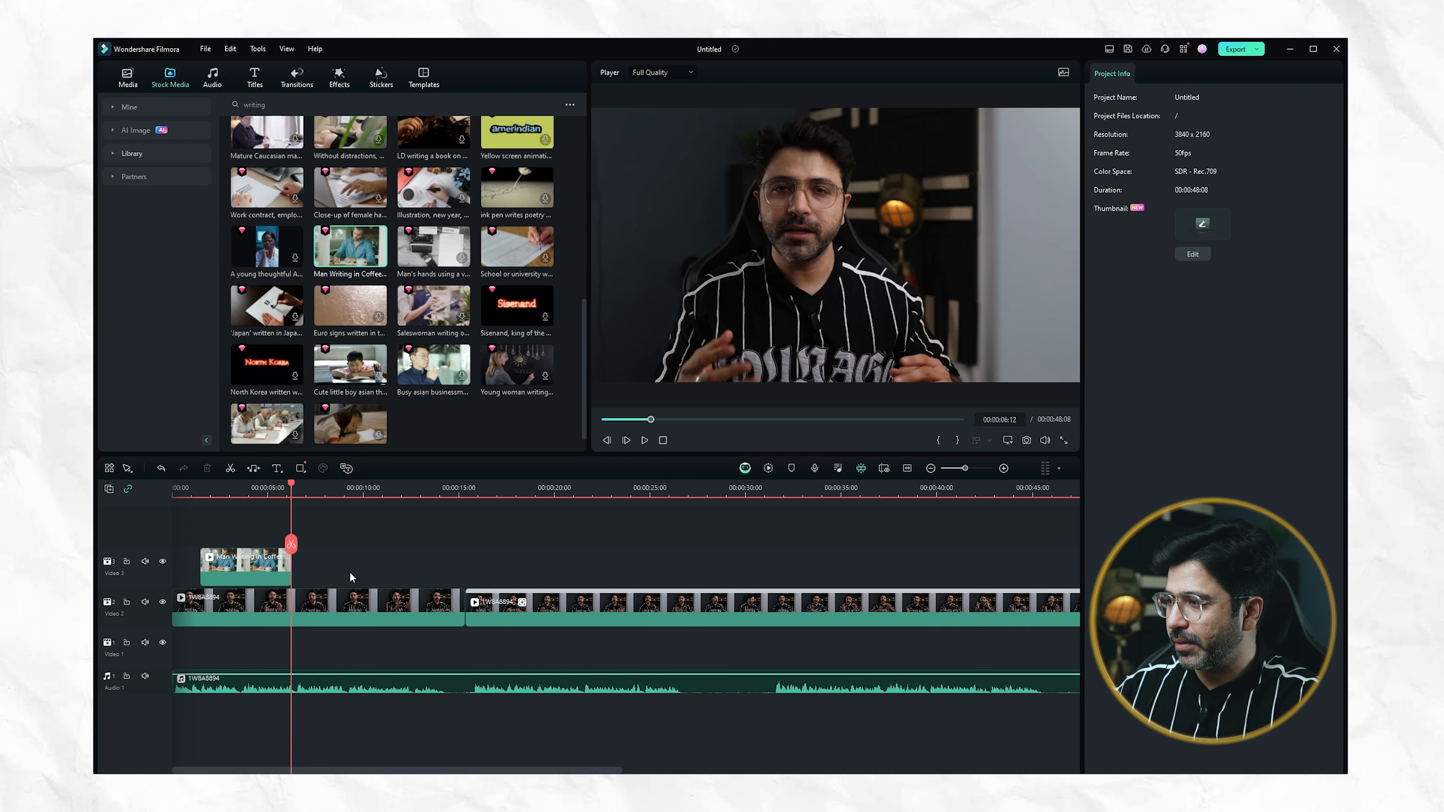
Play the second talking-head clip from 00:00:15:31 and search the stock media for "video light"
left_click(469, 487)
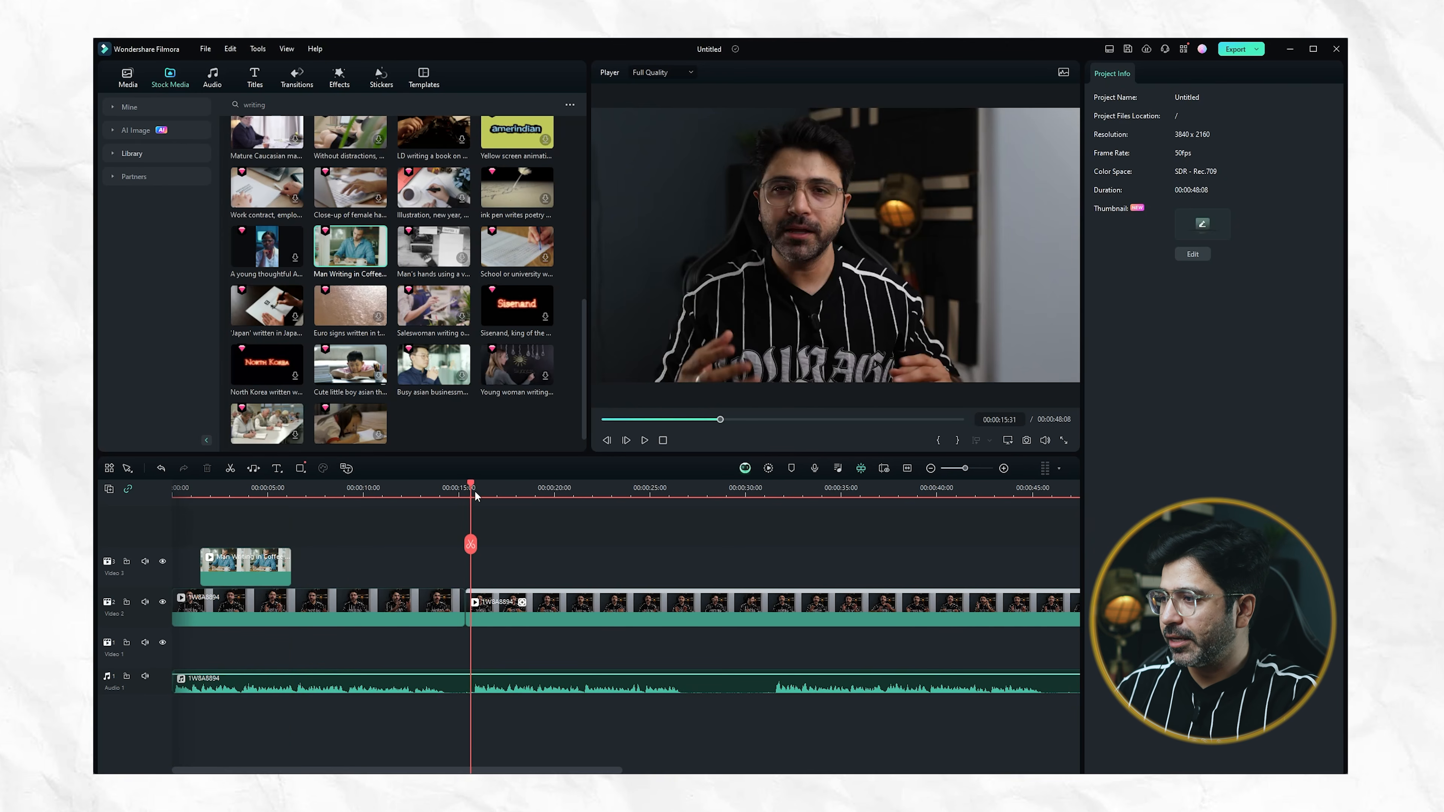
key("space")
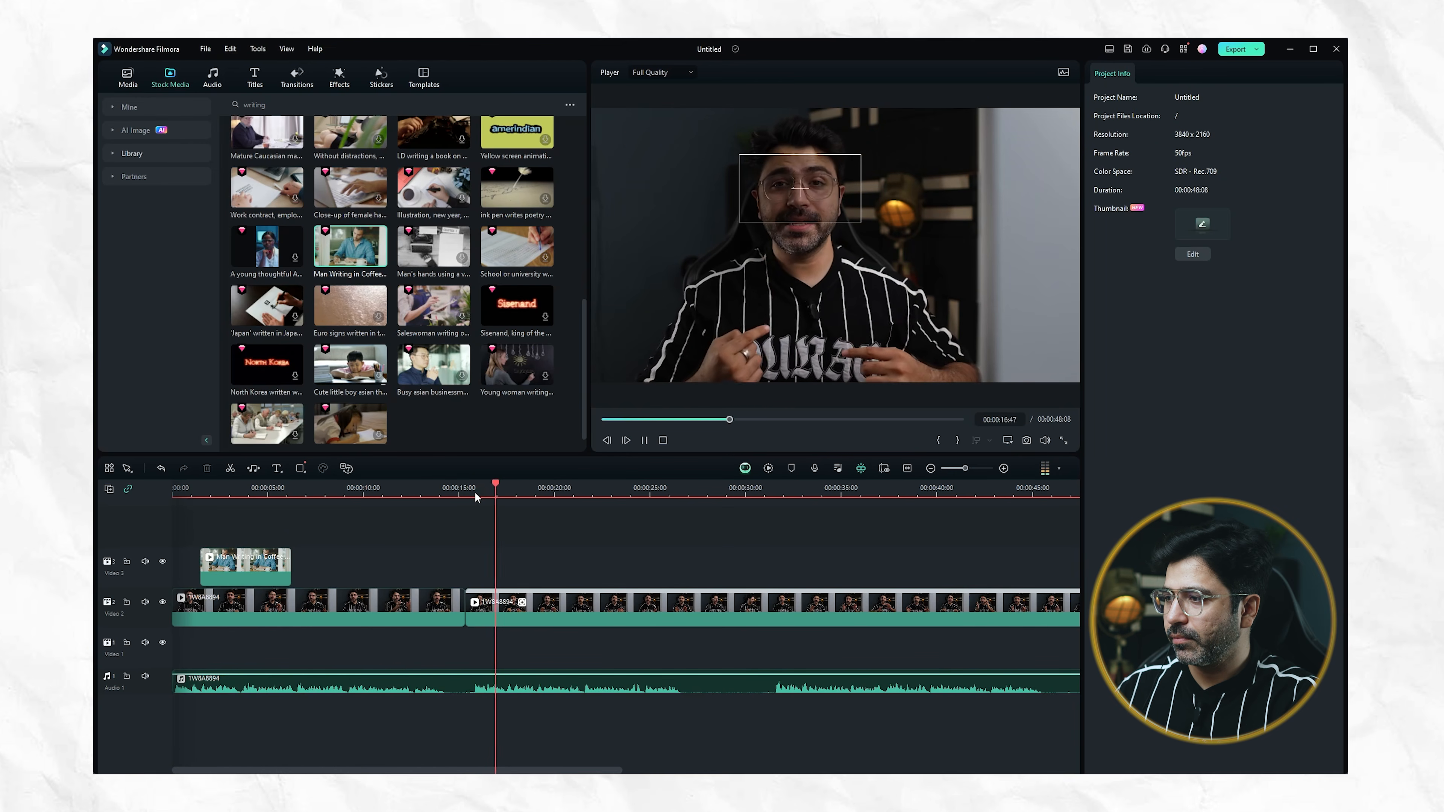
key("space")
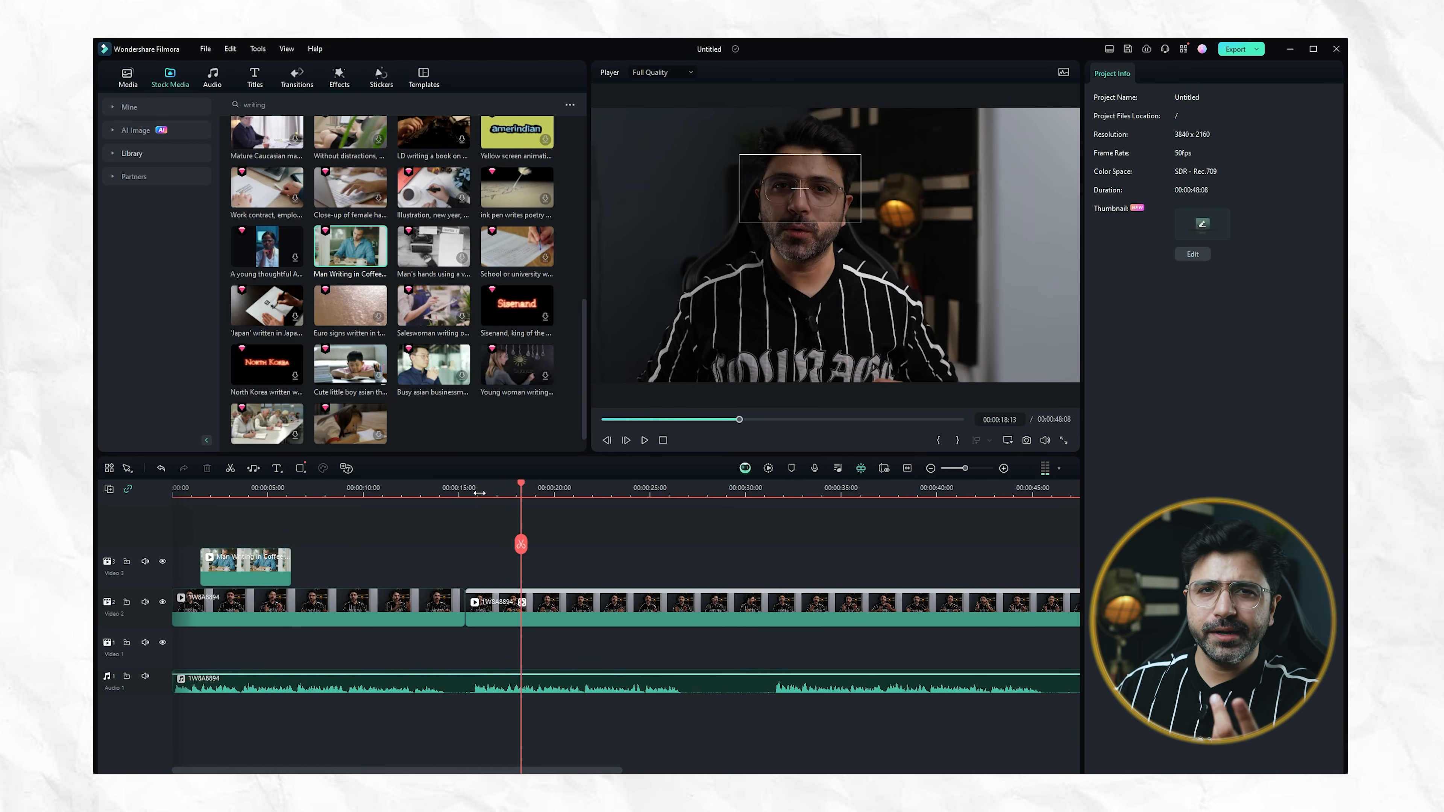
left_click_drag(284, 104, 202, 105)
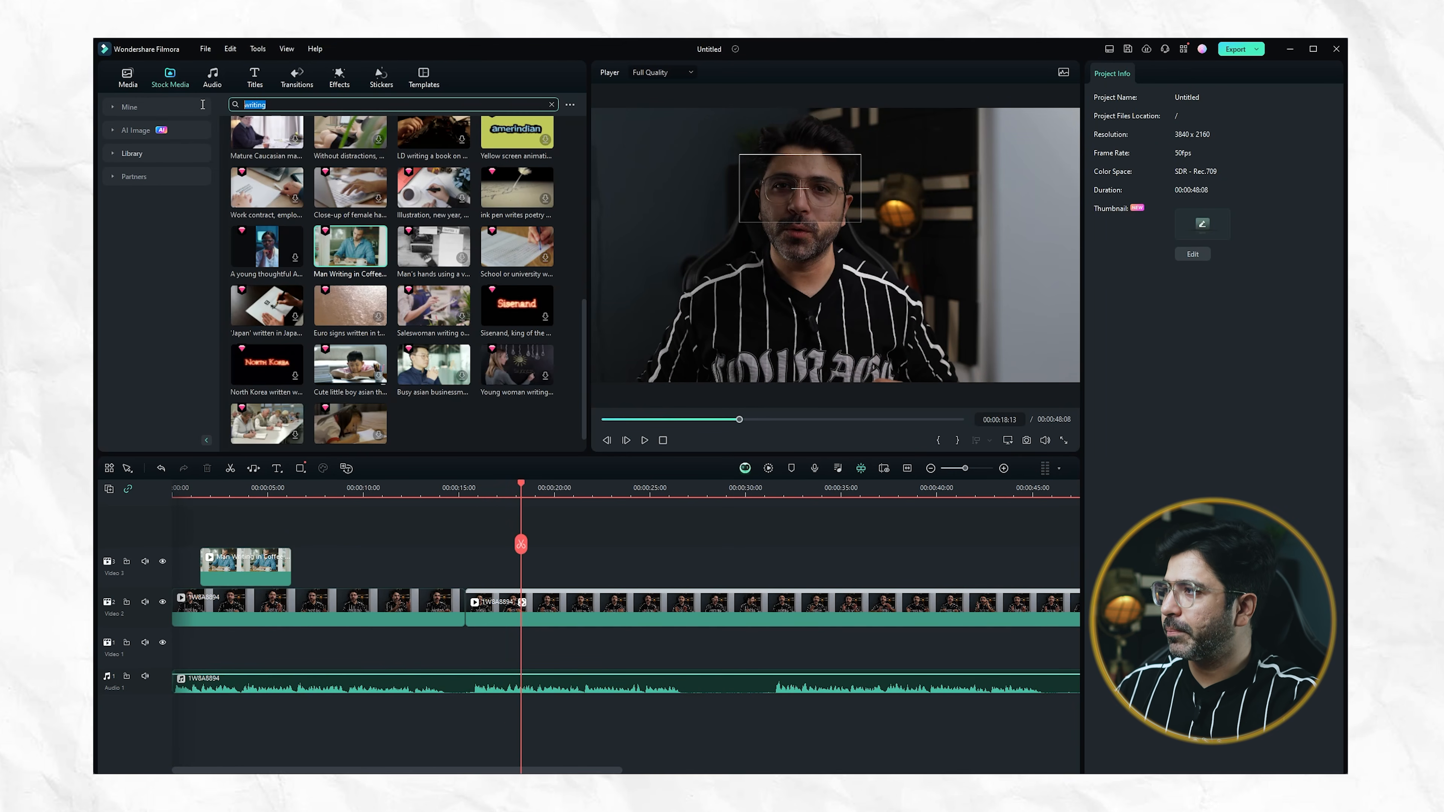
type("video light")
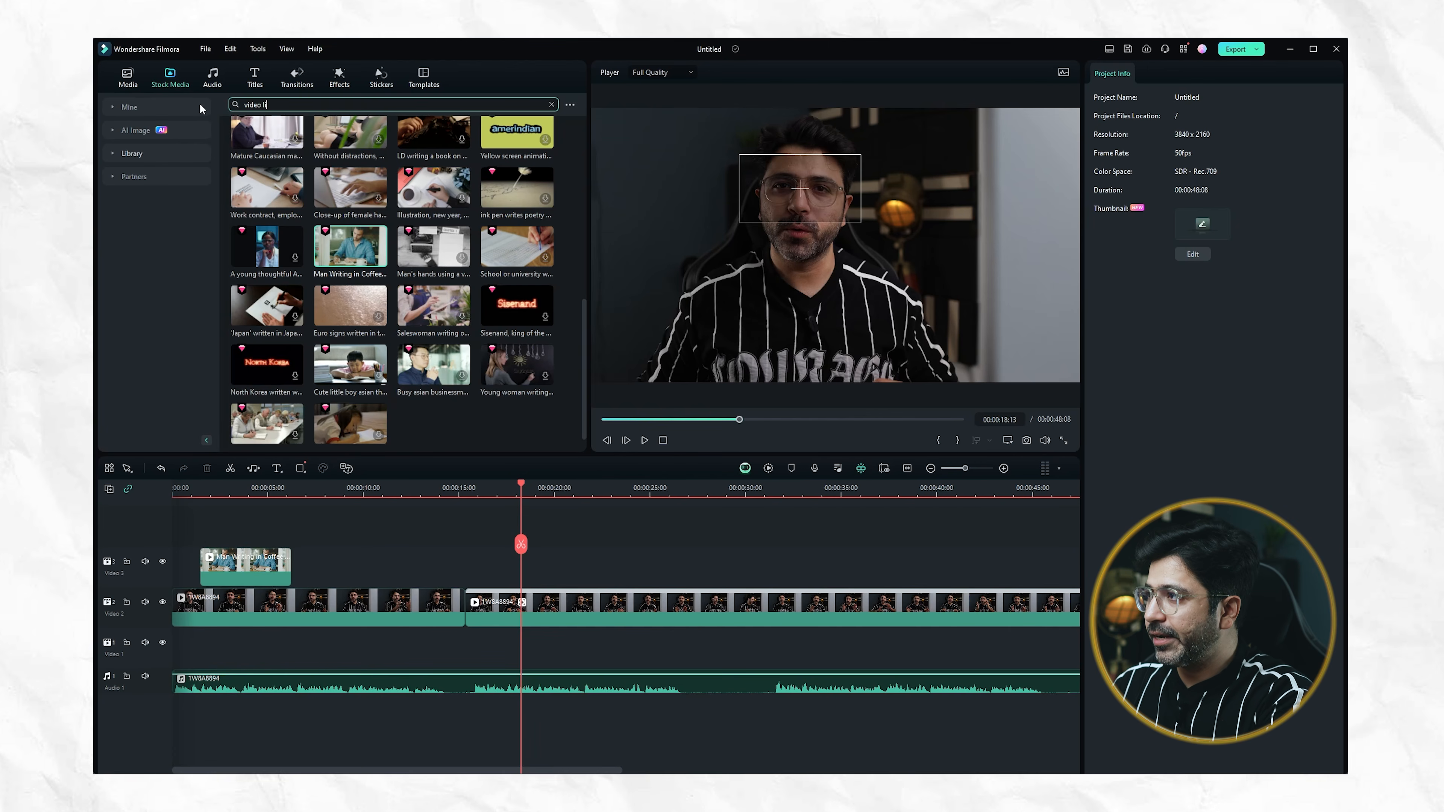
key("Return")
Search the stock media for "window light" and browse the results
left_click(299, 106)
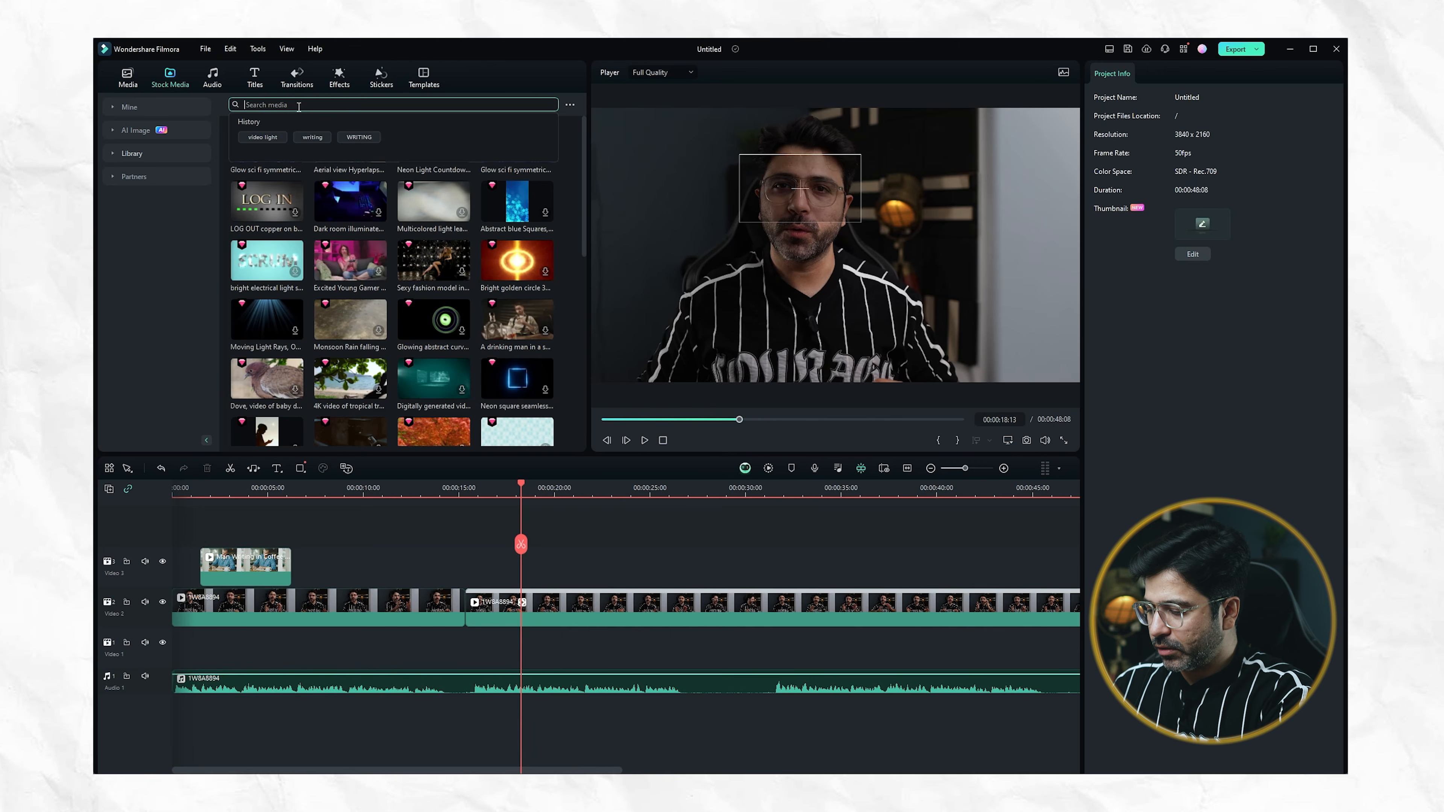
type("win")
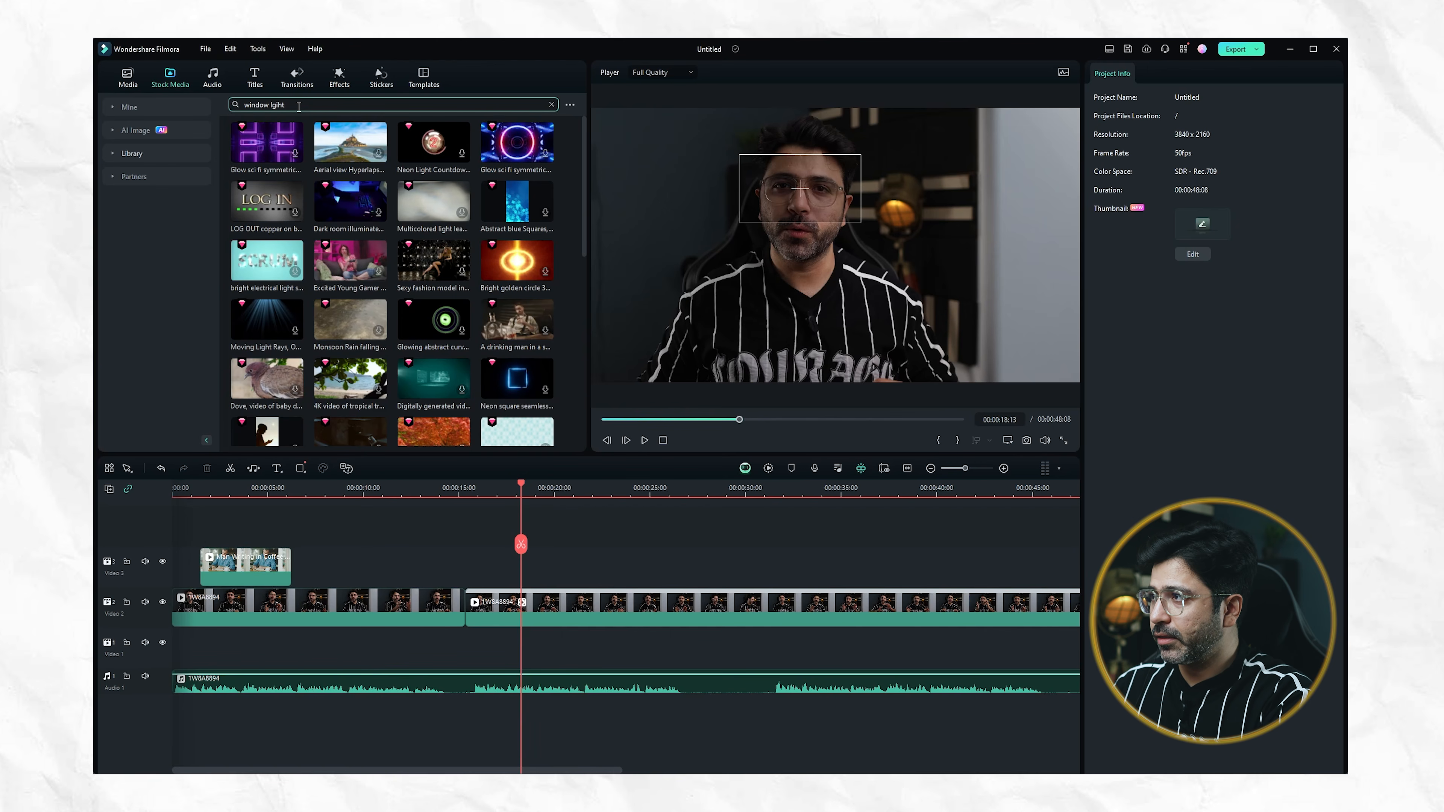
type("dow lig")
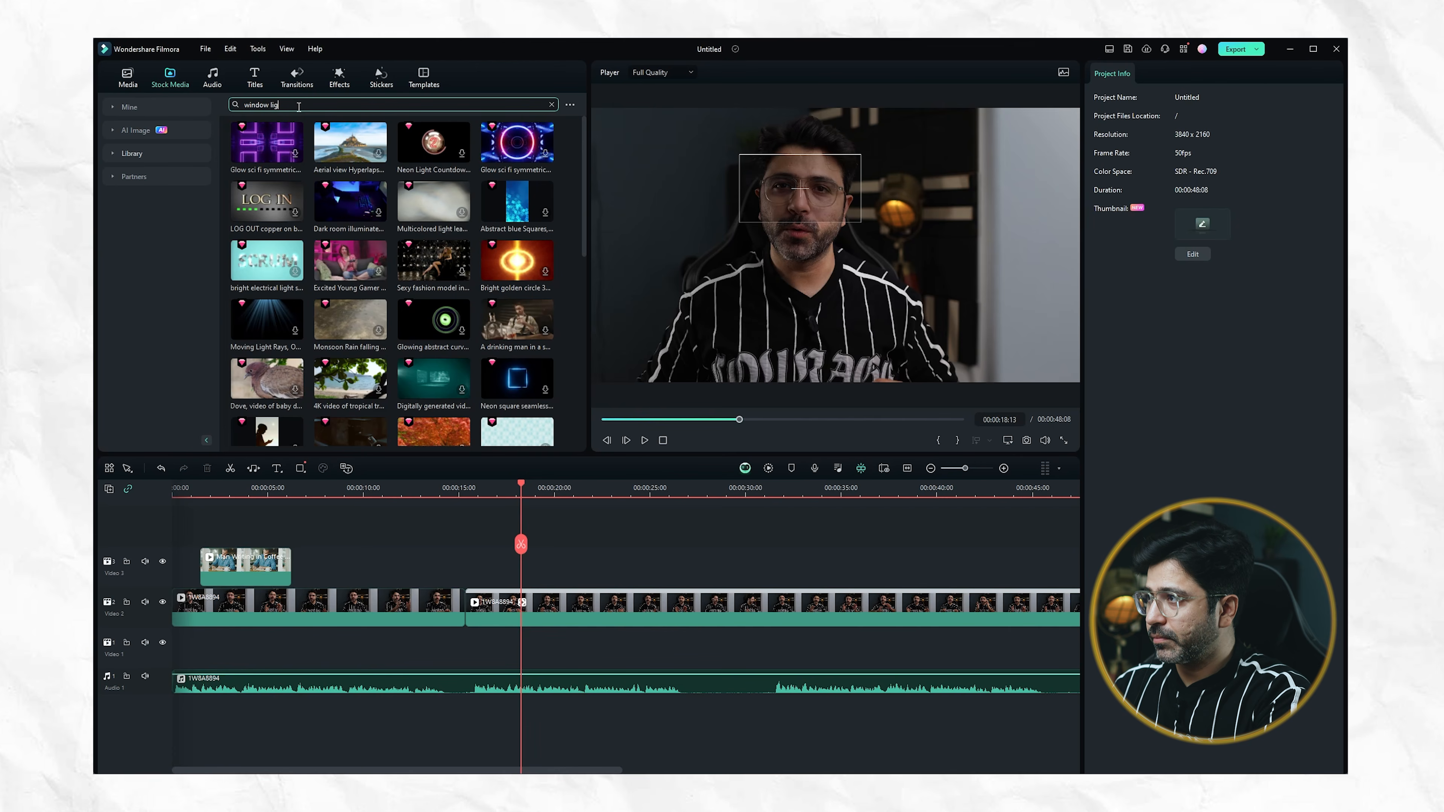
type("ht")
key("Return")
scroll(398, 273, "down", 1)
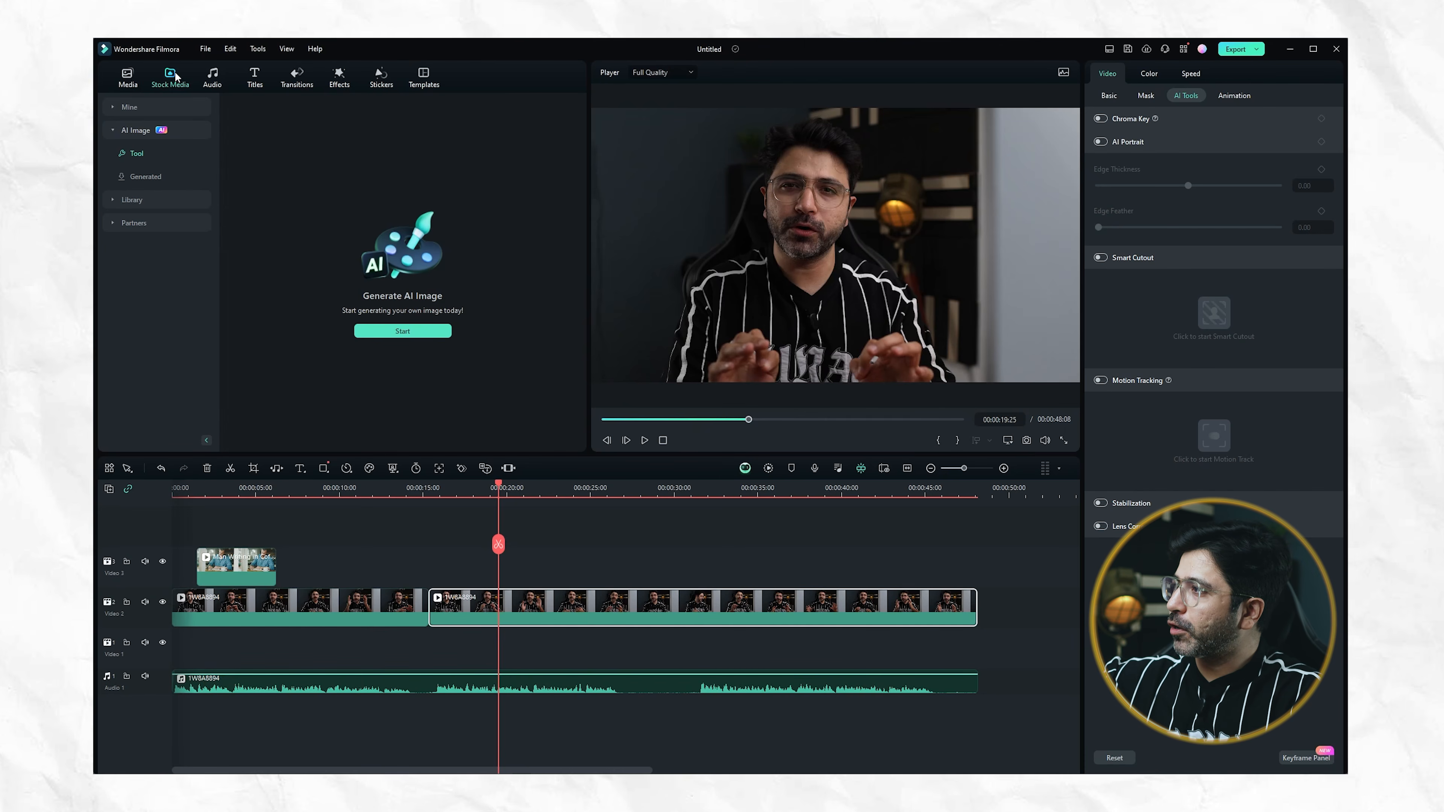
Set up an AI image with the prompt "a man holding a camera in the streets" and the Portrait style
left_click(401, 332)
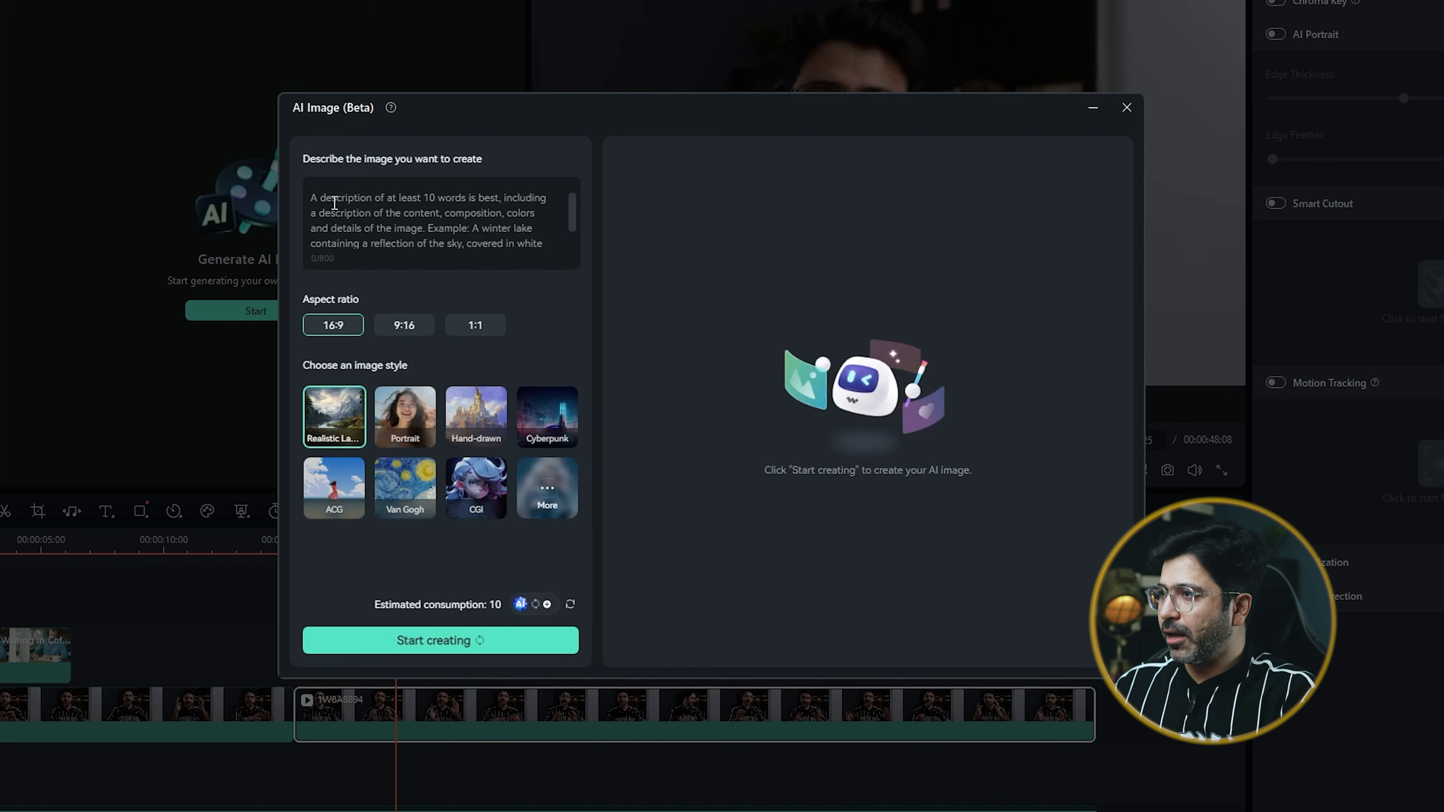
left_click(381, 204)
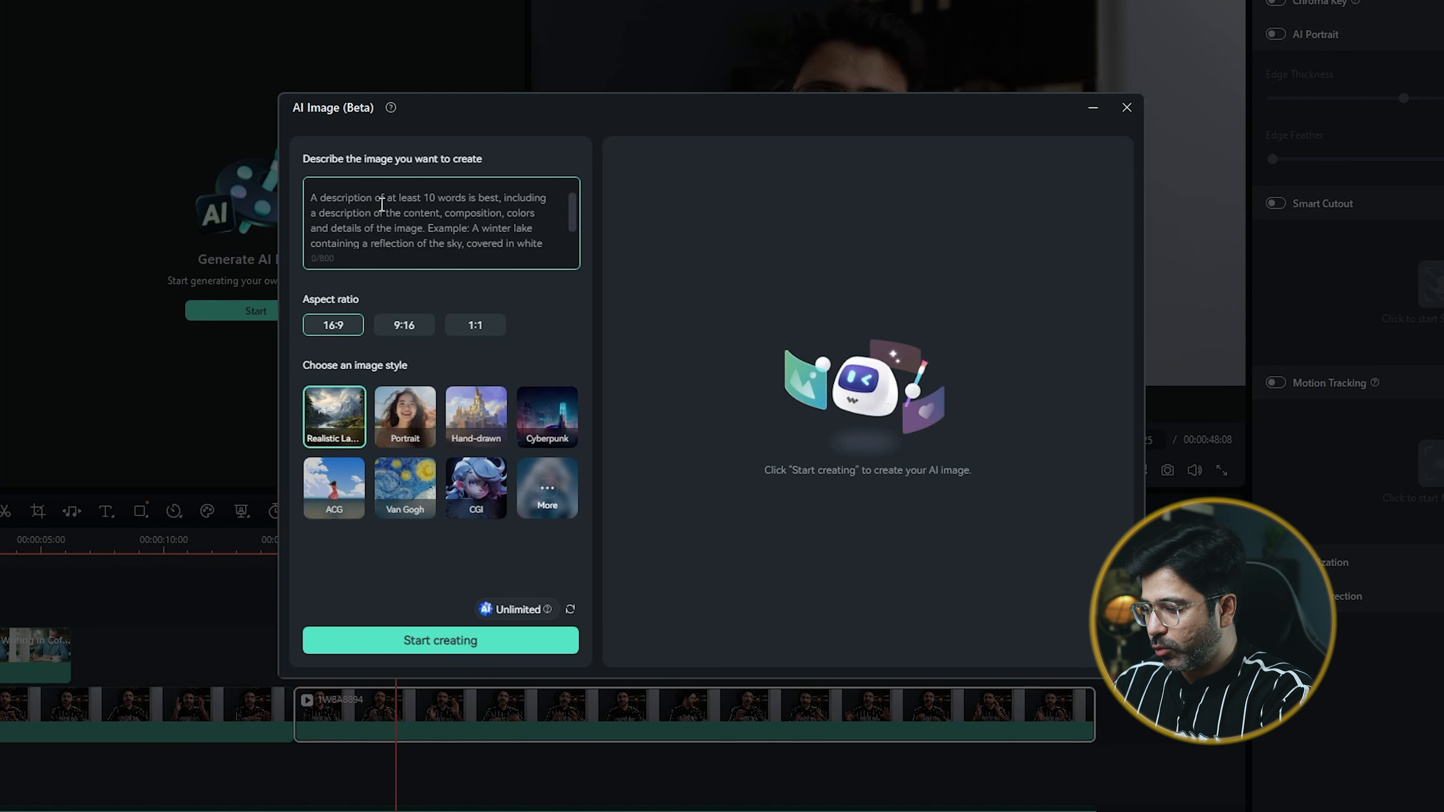
type("a m")
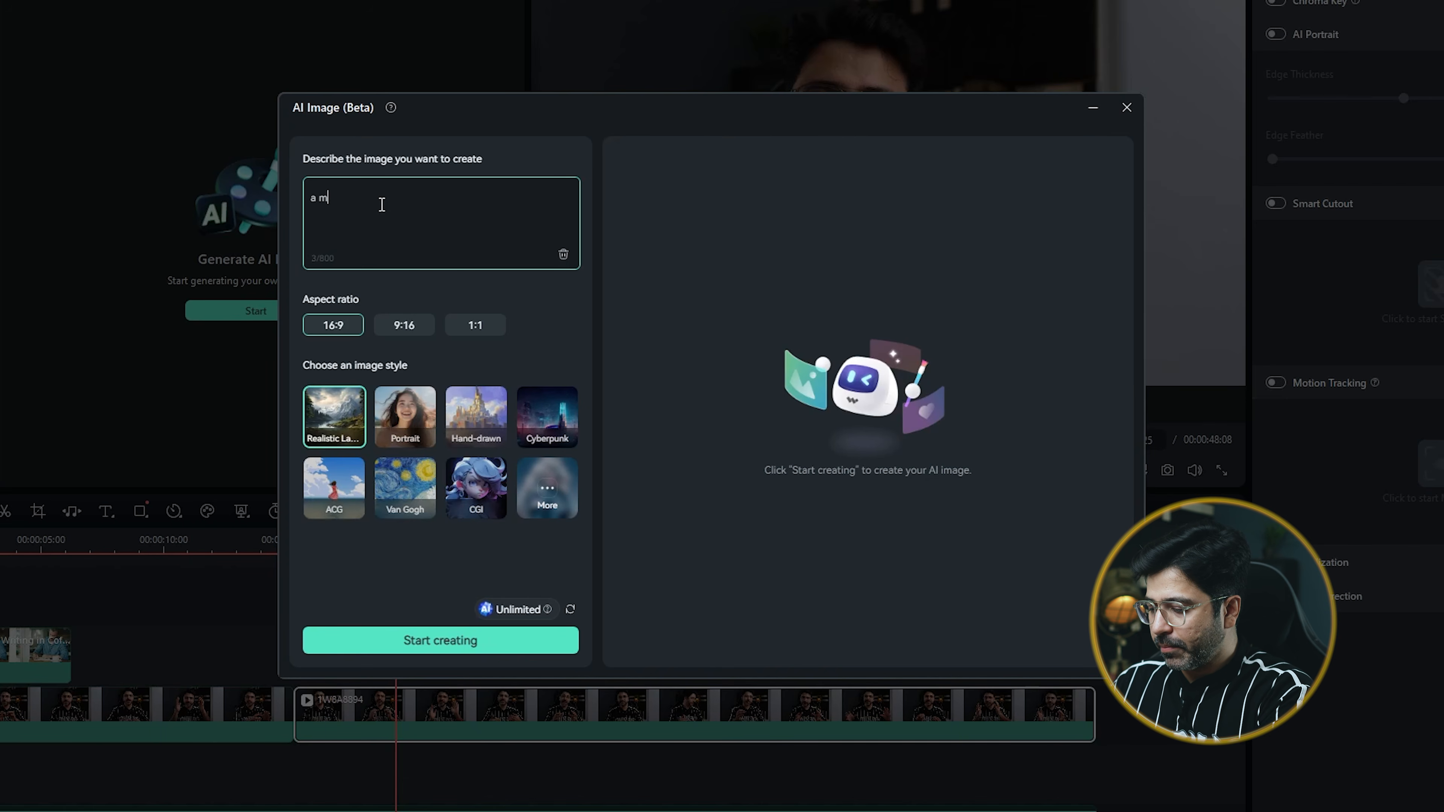
type("an holding a came")
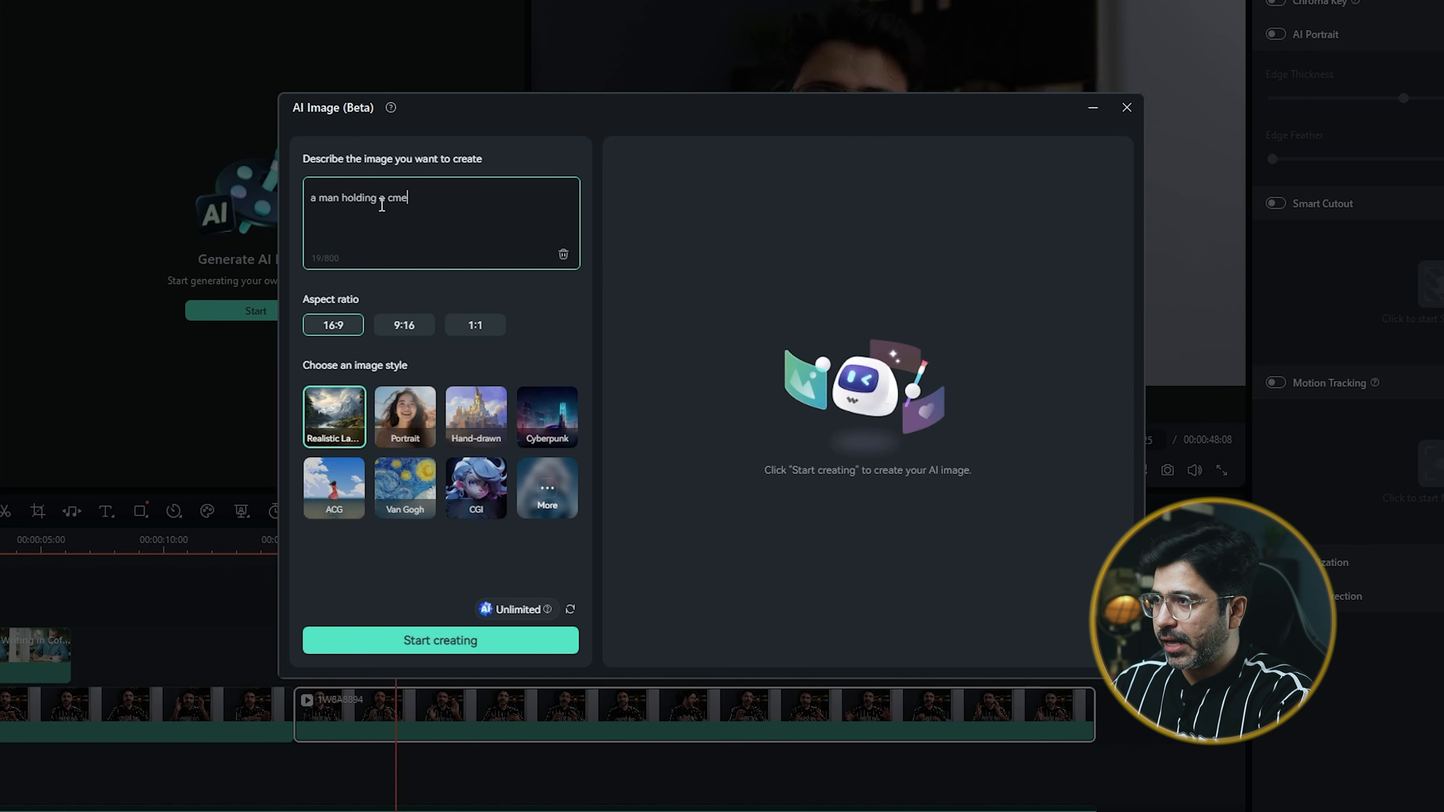
type("ra")
key("BackSpace")
key("BackSpace")
key("BackSpace")
key("BackSpace")
type("amera in the streets")
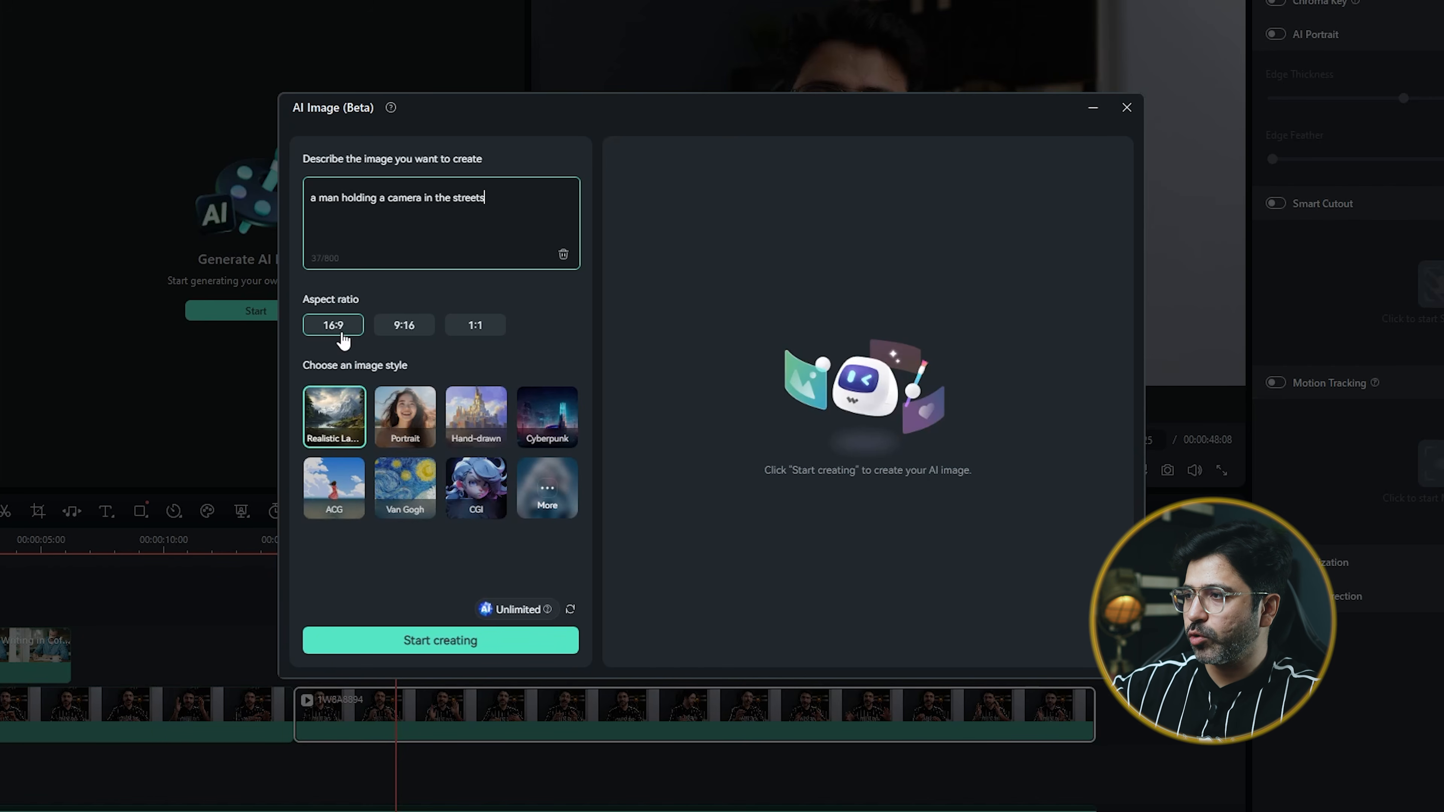
left_click(398, 409)
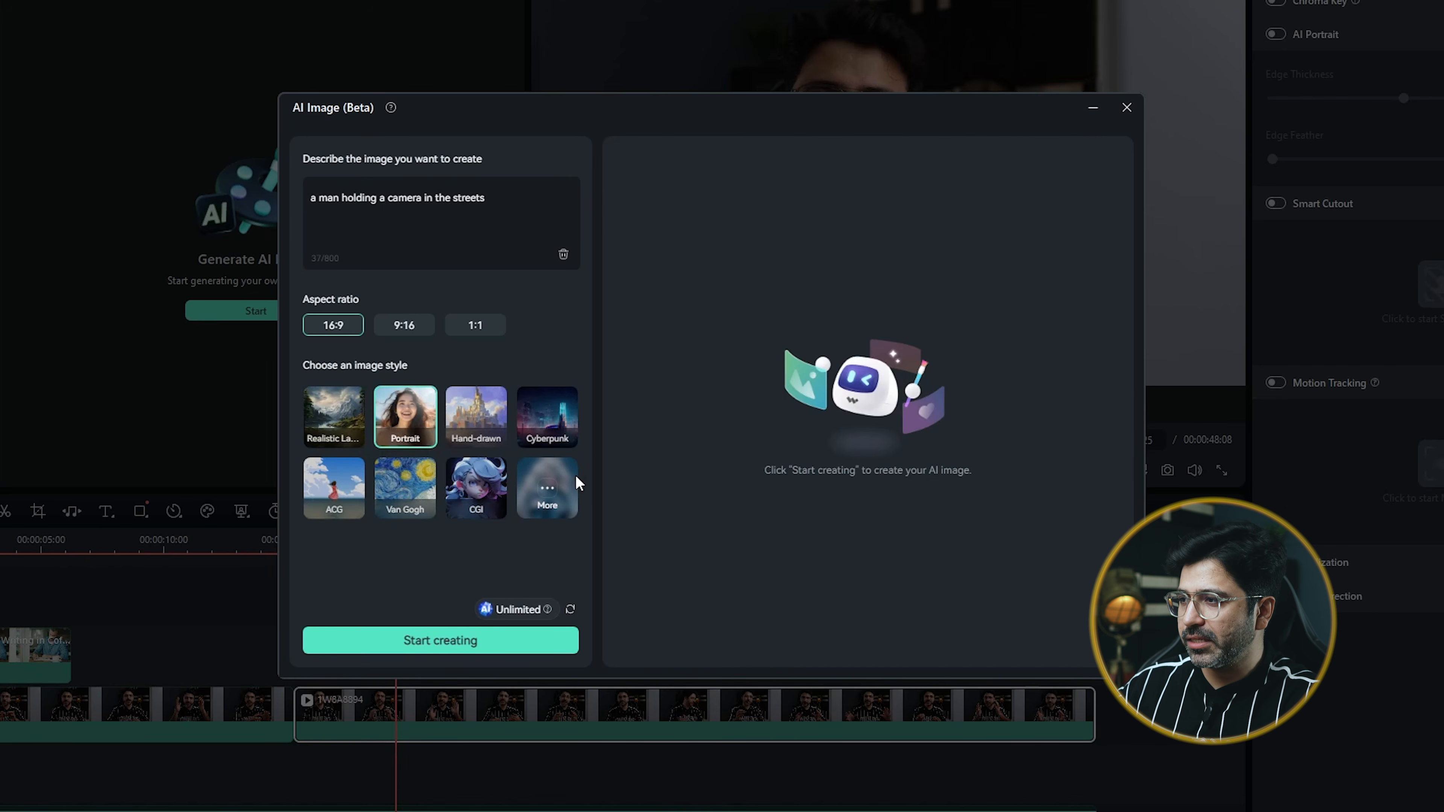
Generate the AI images, compare the results, download the fourth one and close the generator
left_click(484, 653)
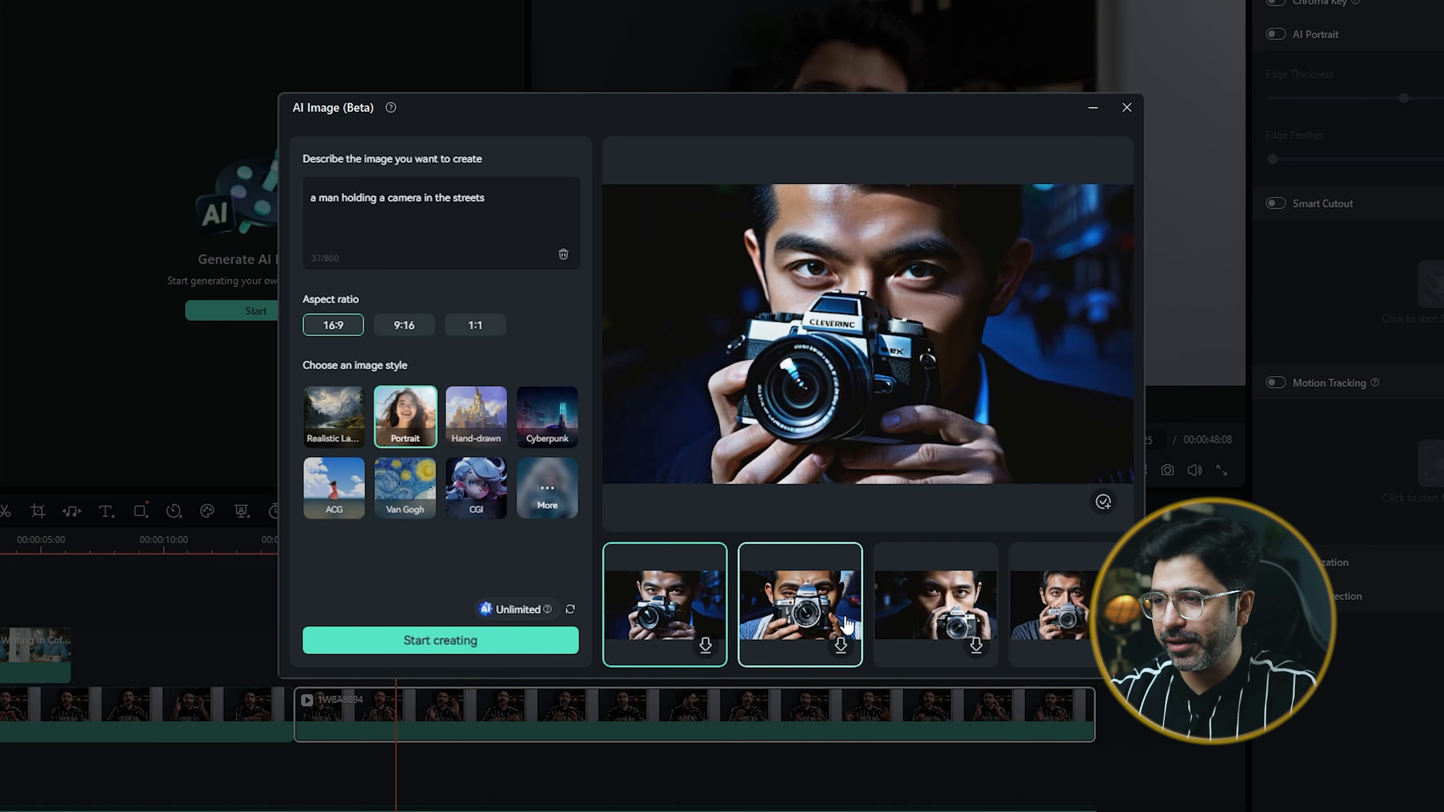
left_click(907, 614)
left_click(1061, 617)
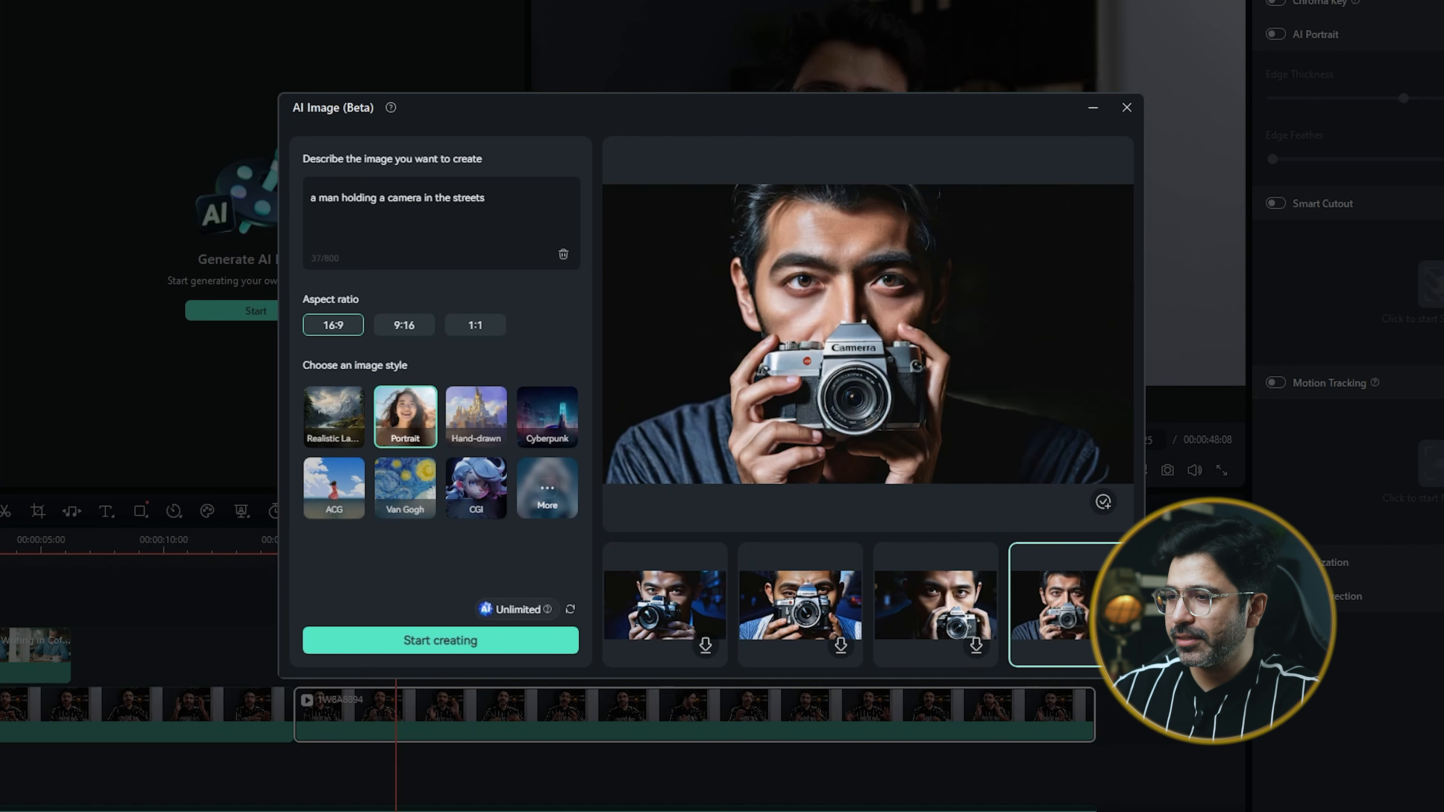
left_click(1112, 646)
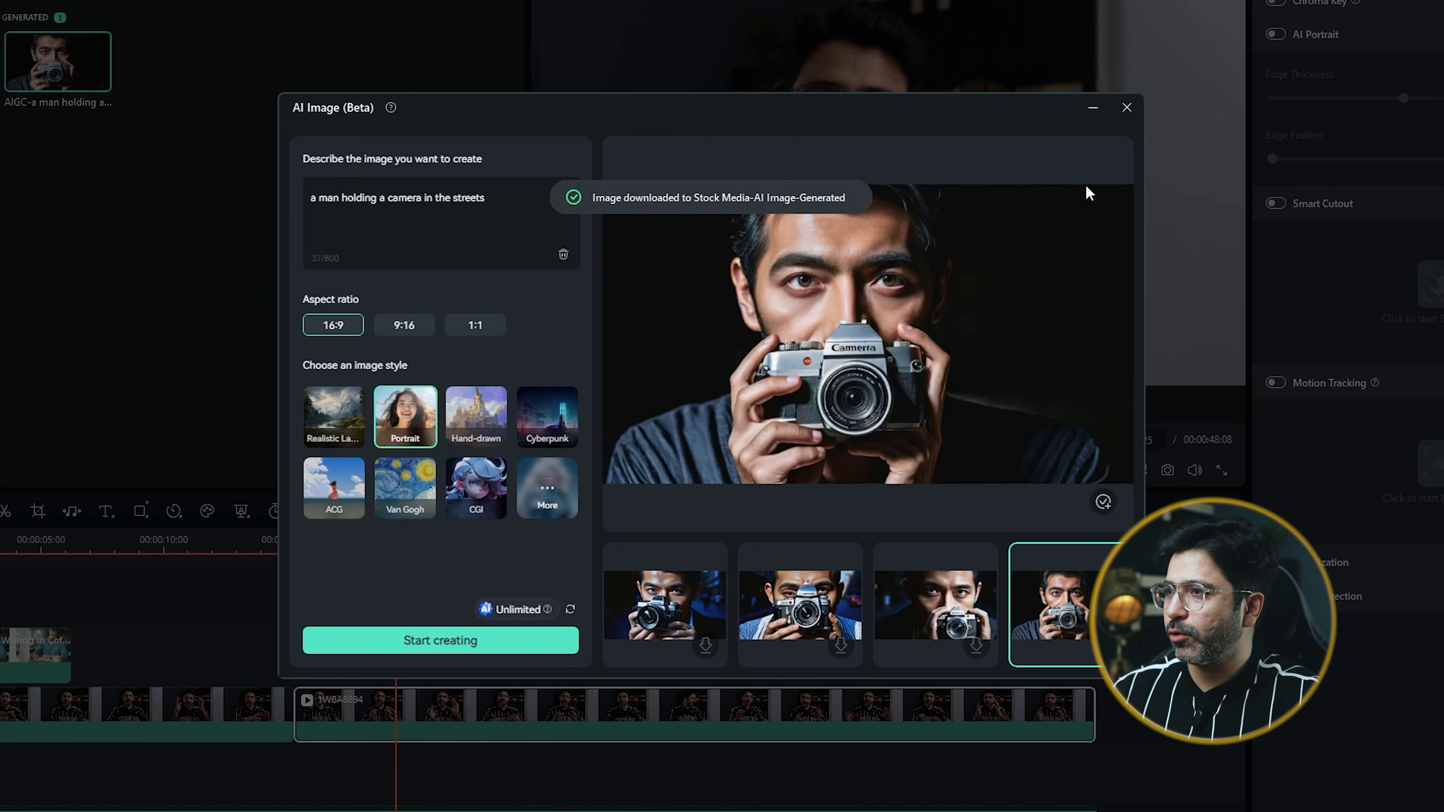
left_click(1126, 107)
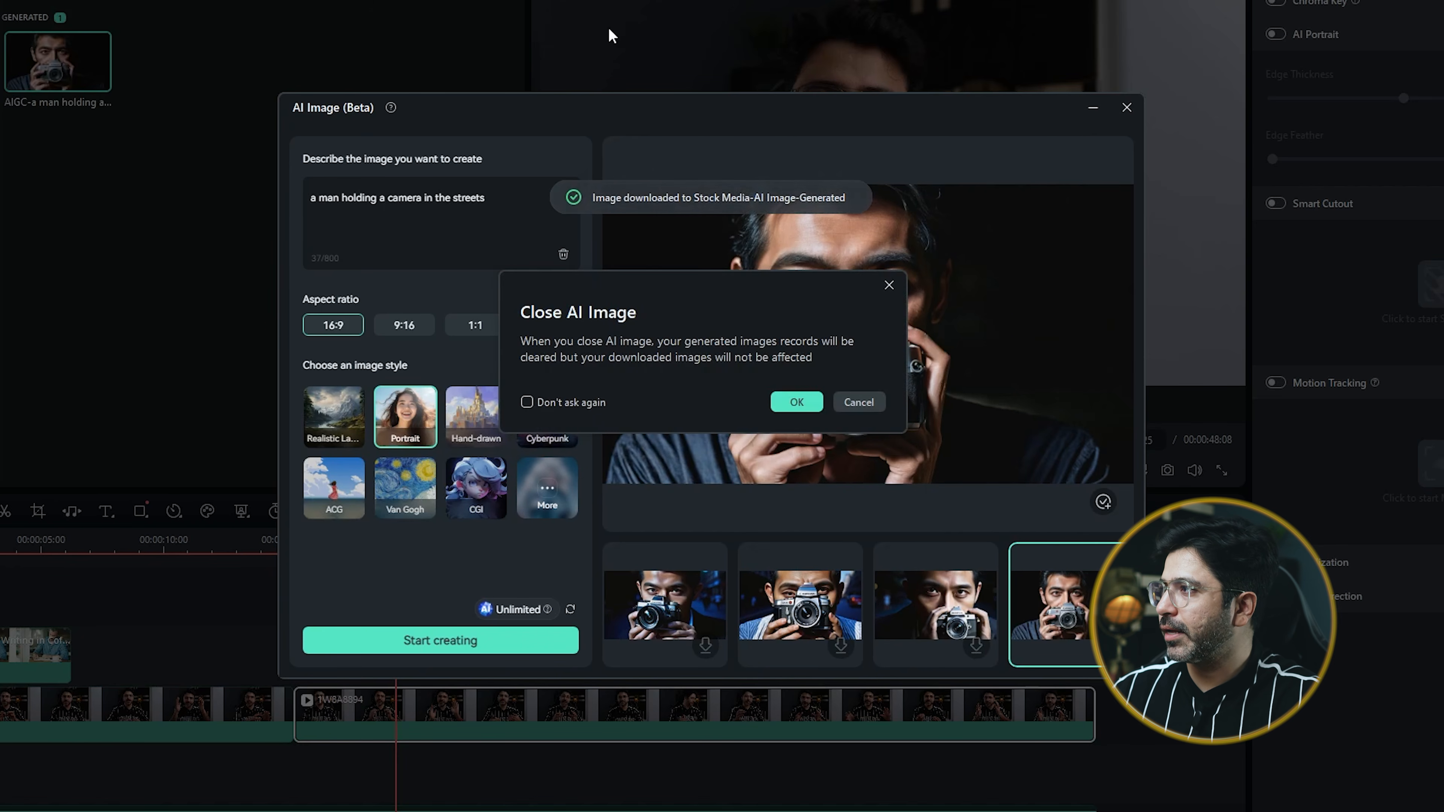
left_click(784, 406)
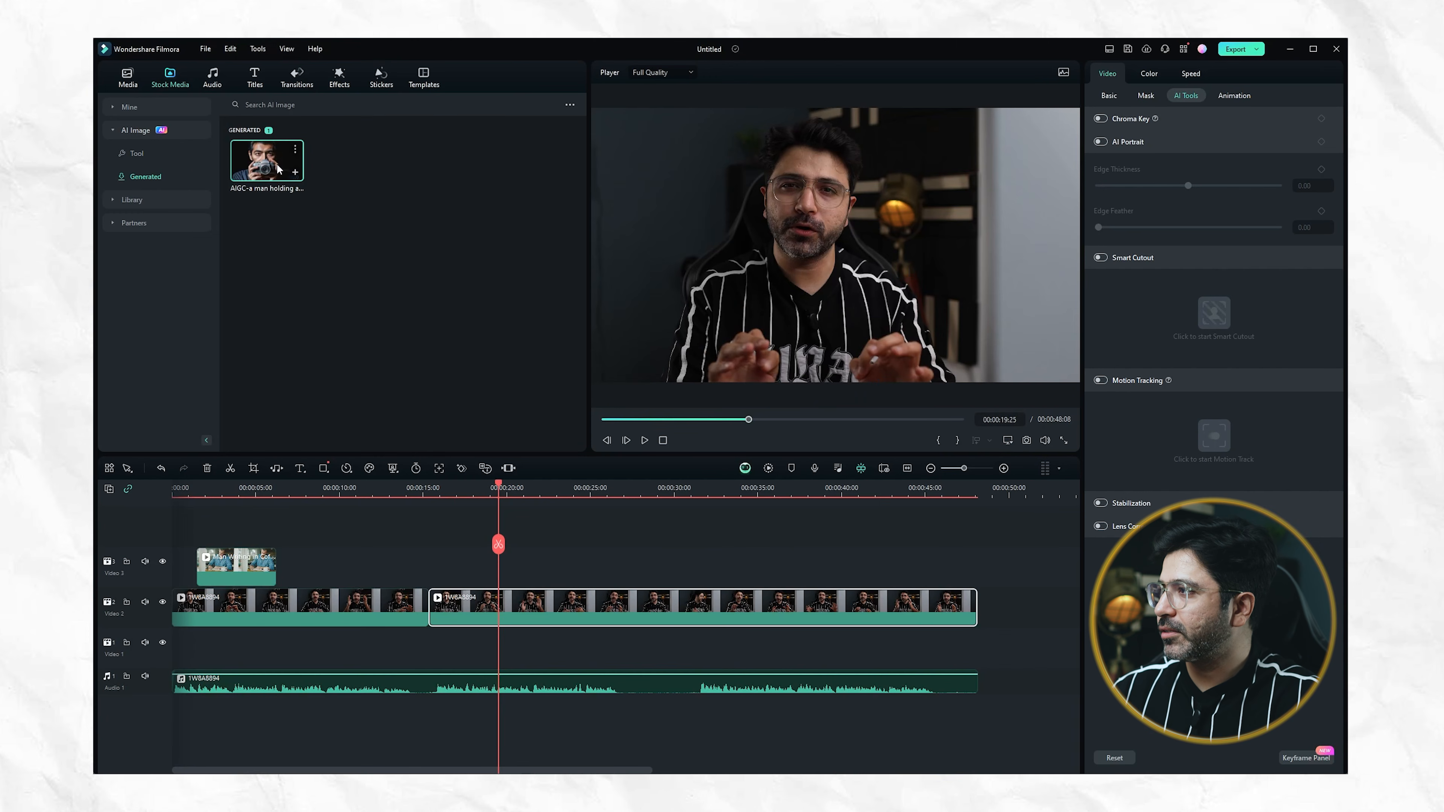
Place the generated camera image on the Video 3 track at the second talking-head clip's start and view it at 00:00:15:49
left_click_drag(278, 168, 428, 587)
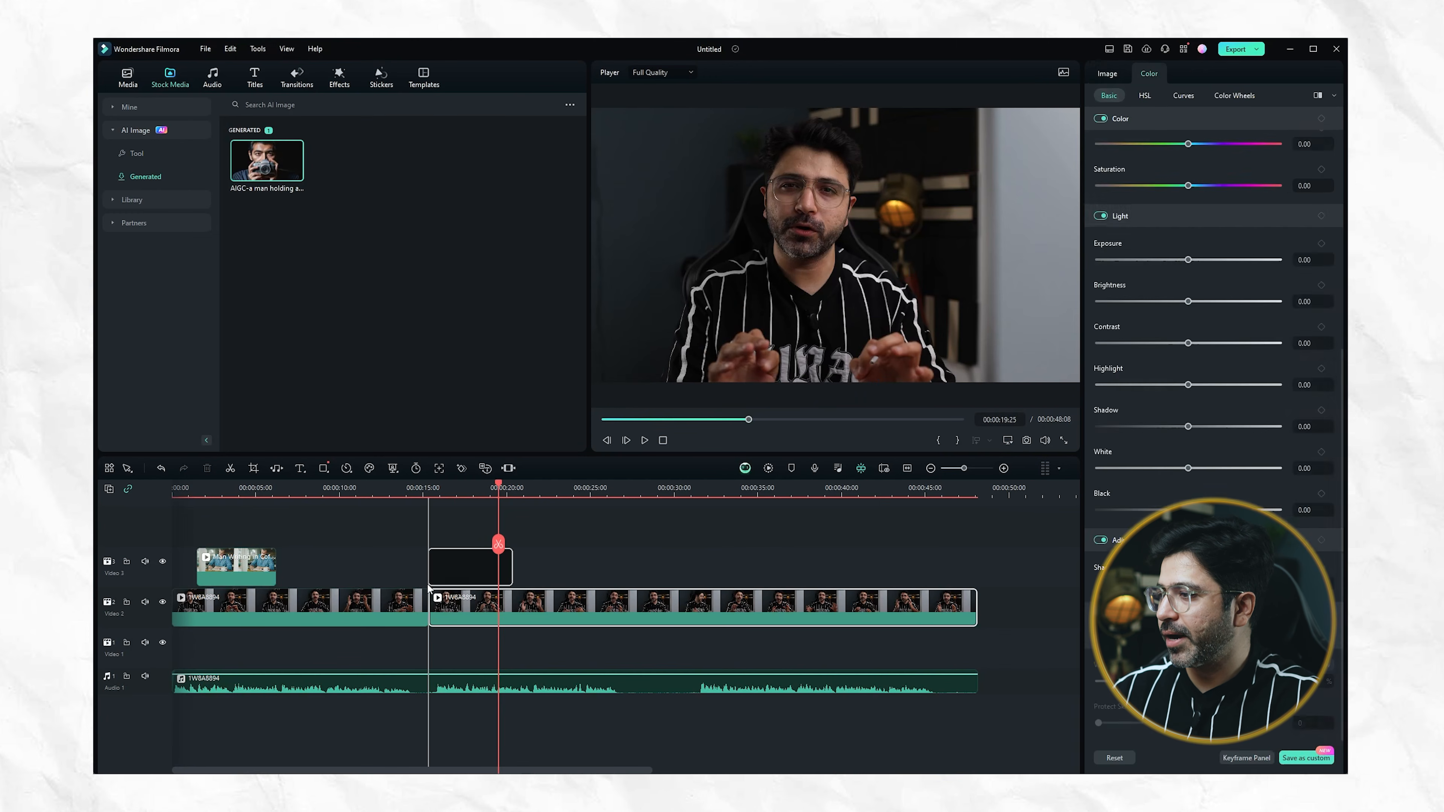
left_click(439, 487)
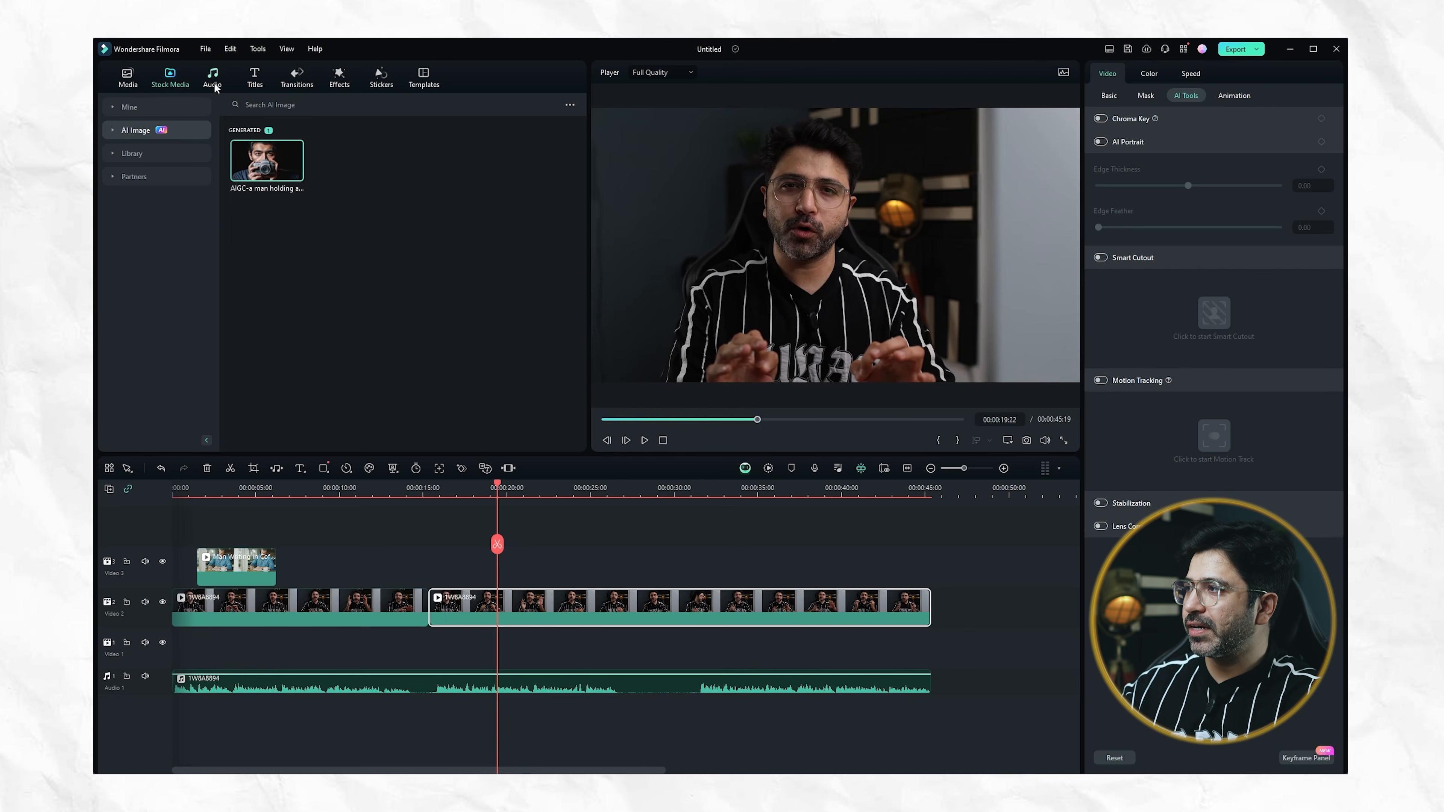
Browse the music categories and the trending tracks, and preview Hello_World
left_click(215, 85)
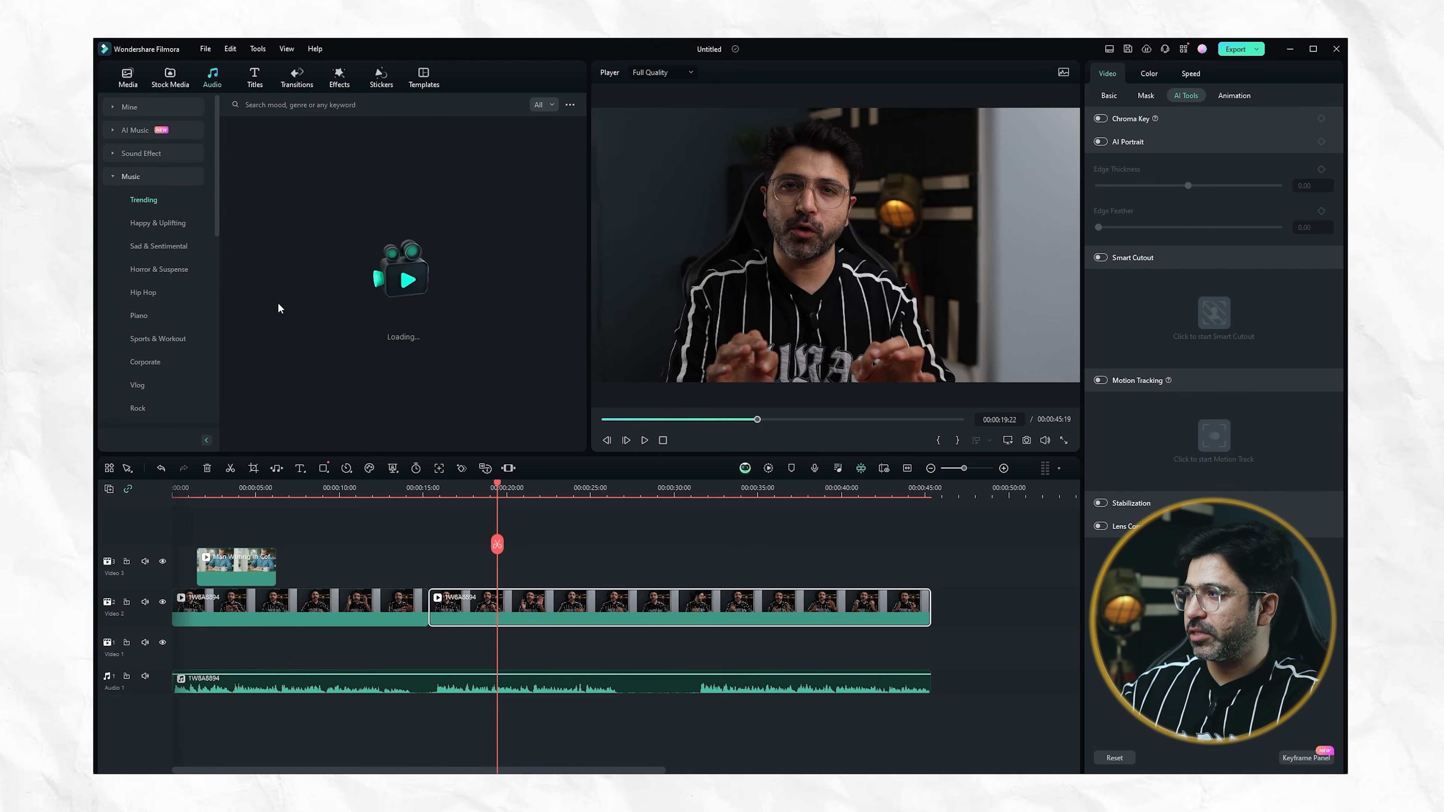
scroll(159, 238, "down", 5)
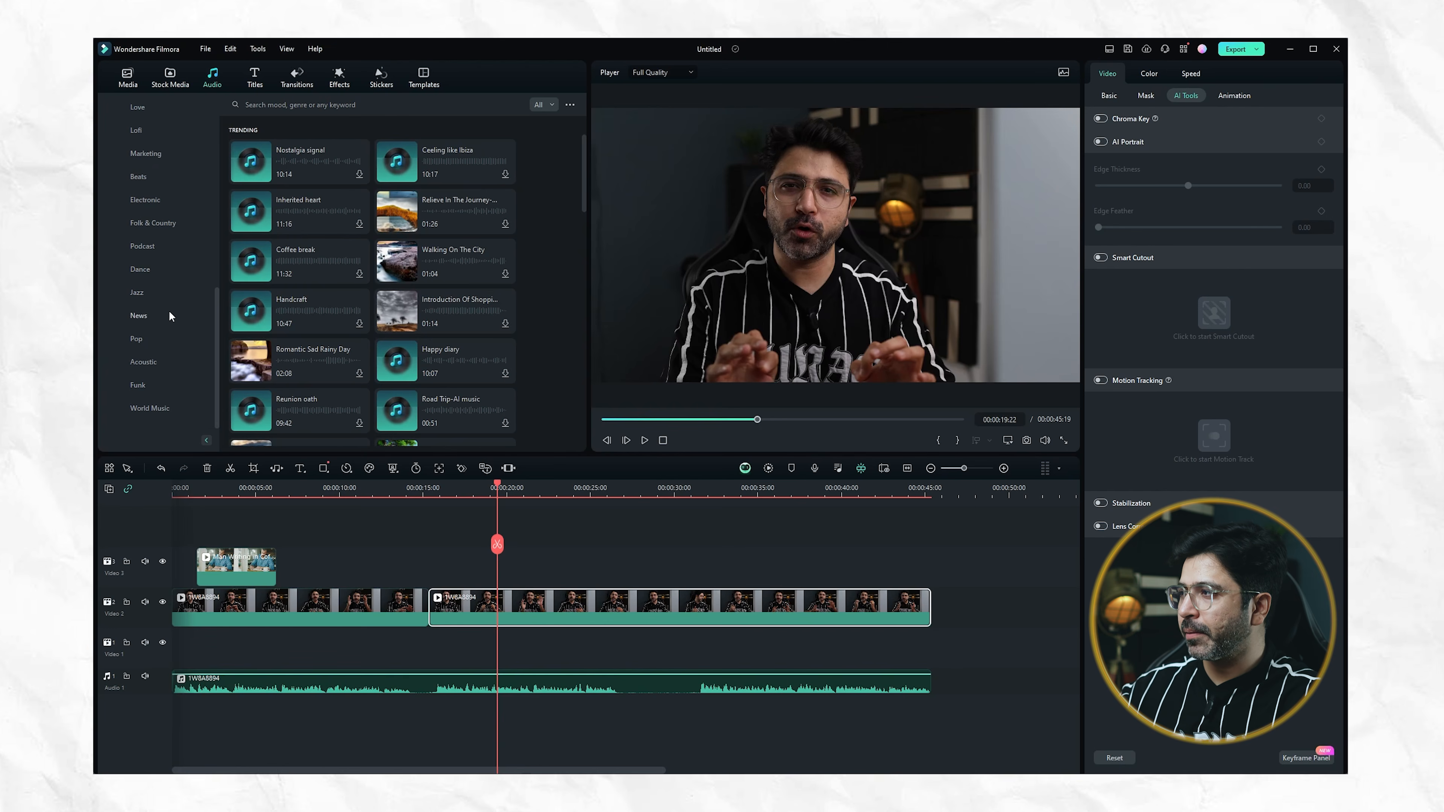
scroll(162, 296, "up", 4)
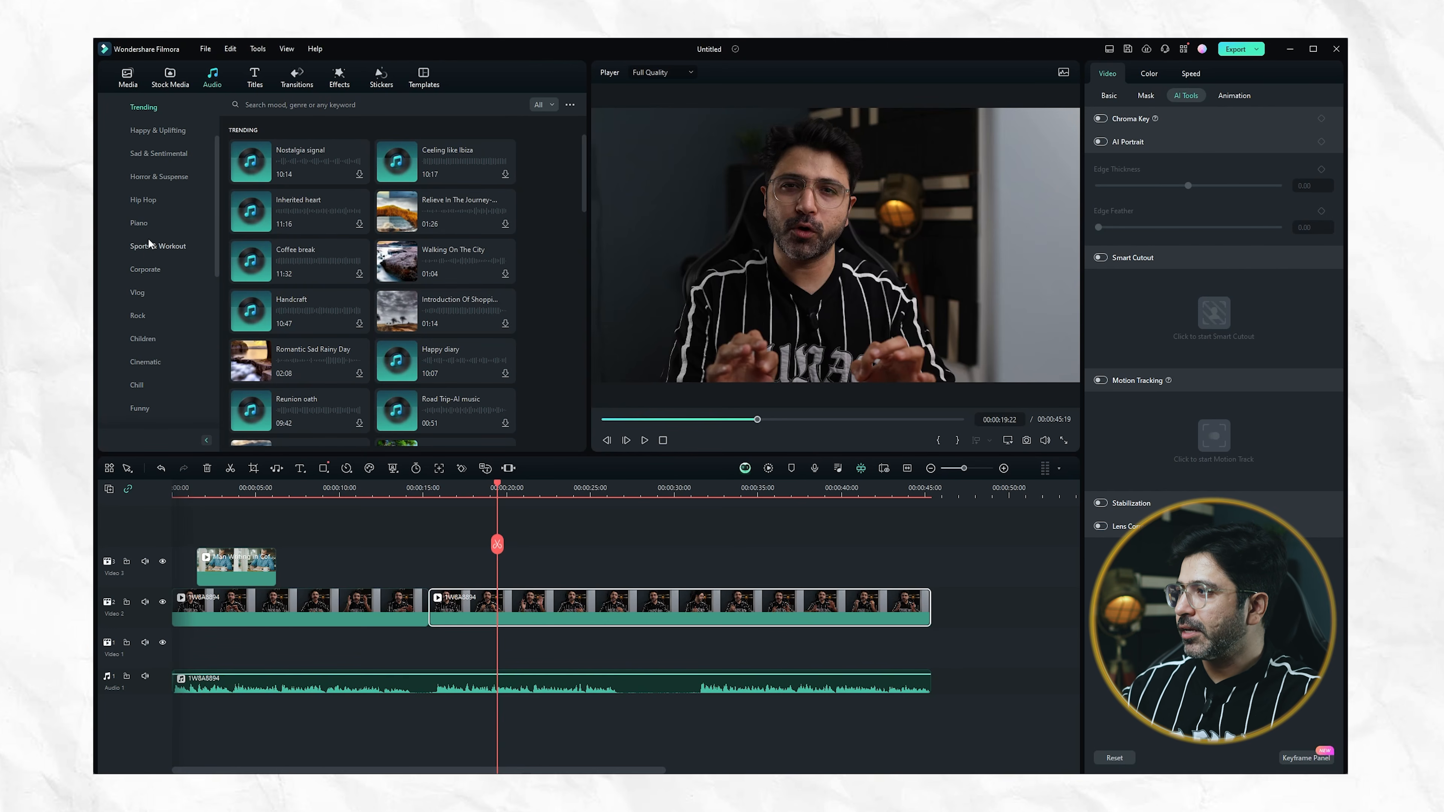
scroll(154, 227, "up", 2)
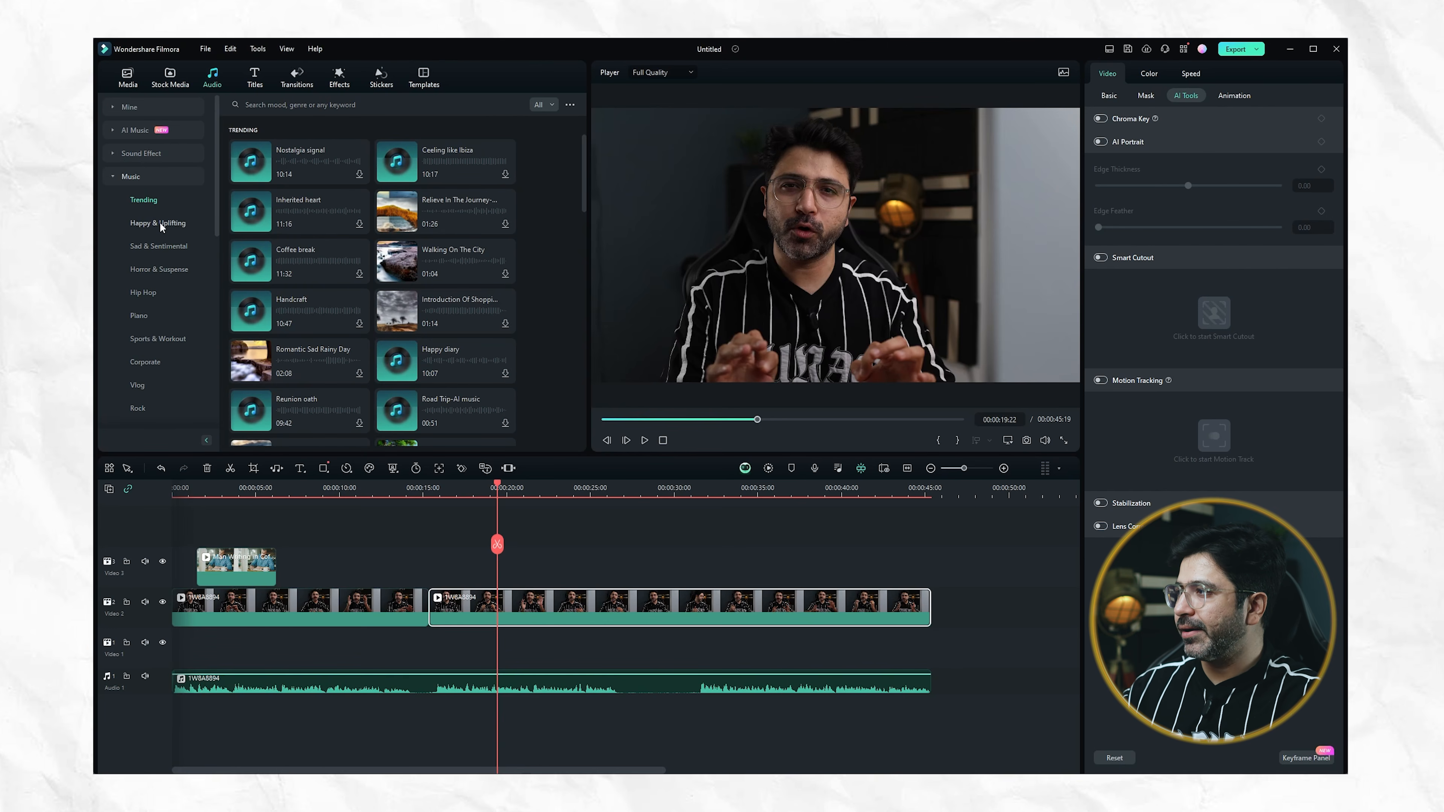
scroll(332, 244, "down", 5)
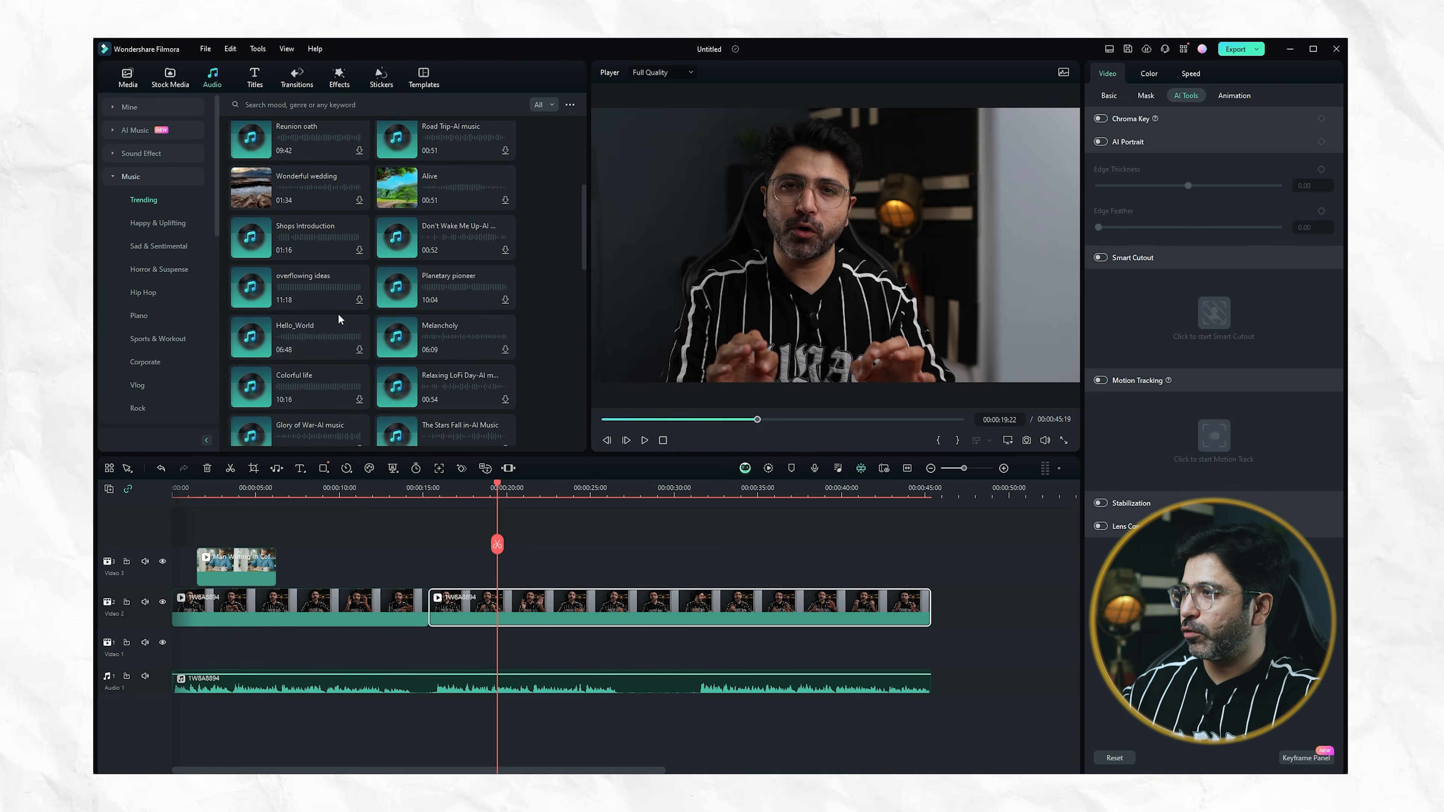
mouse_move(358, 297)
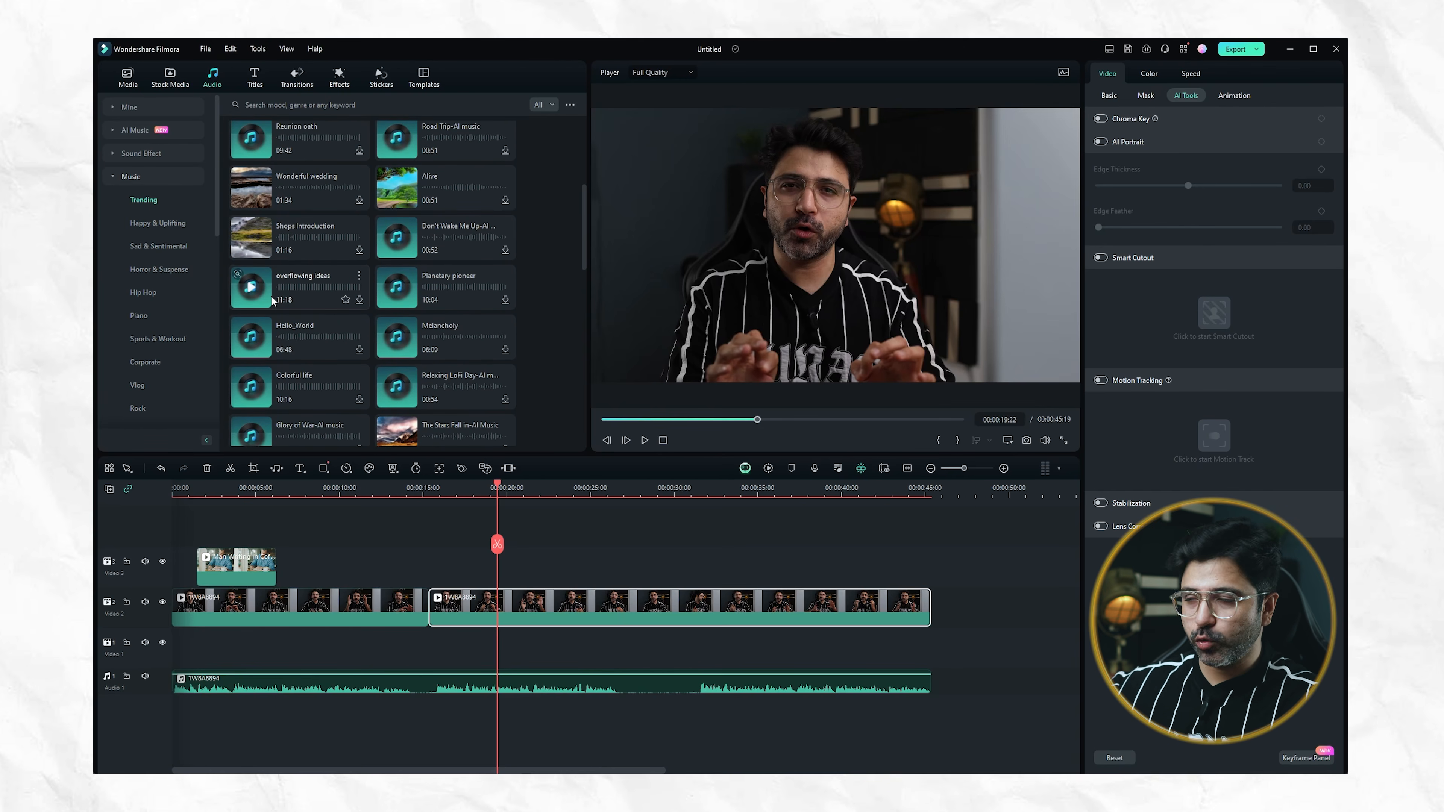
left_click(293, 340)
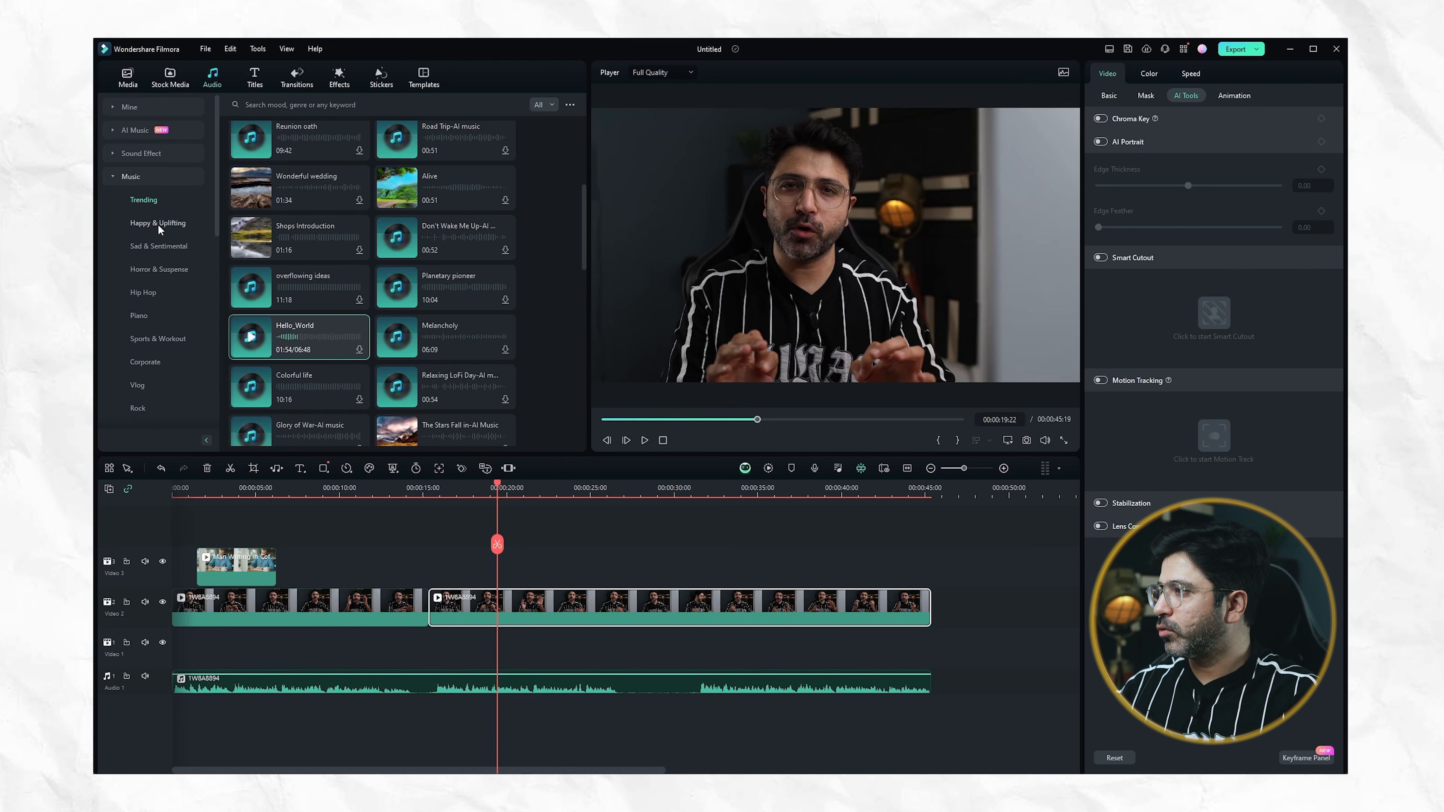
Add the Piano Classical Time-AI music track from the Piano category to the timeline's start below Audio 1 and play it with the speech
left_click(140, 315)
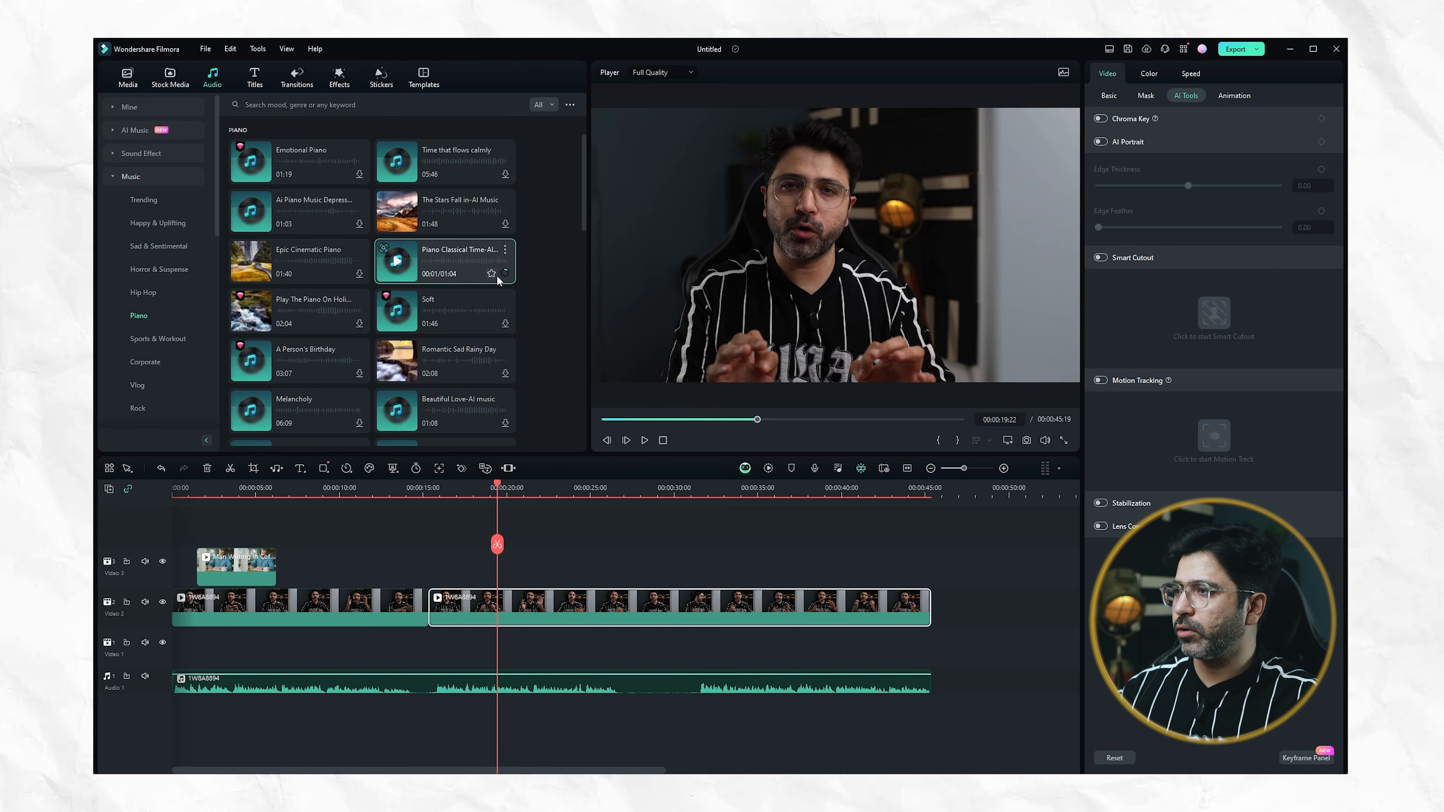
left_click_drag(450, 269, 177, 718)
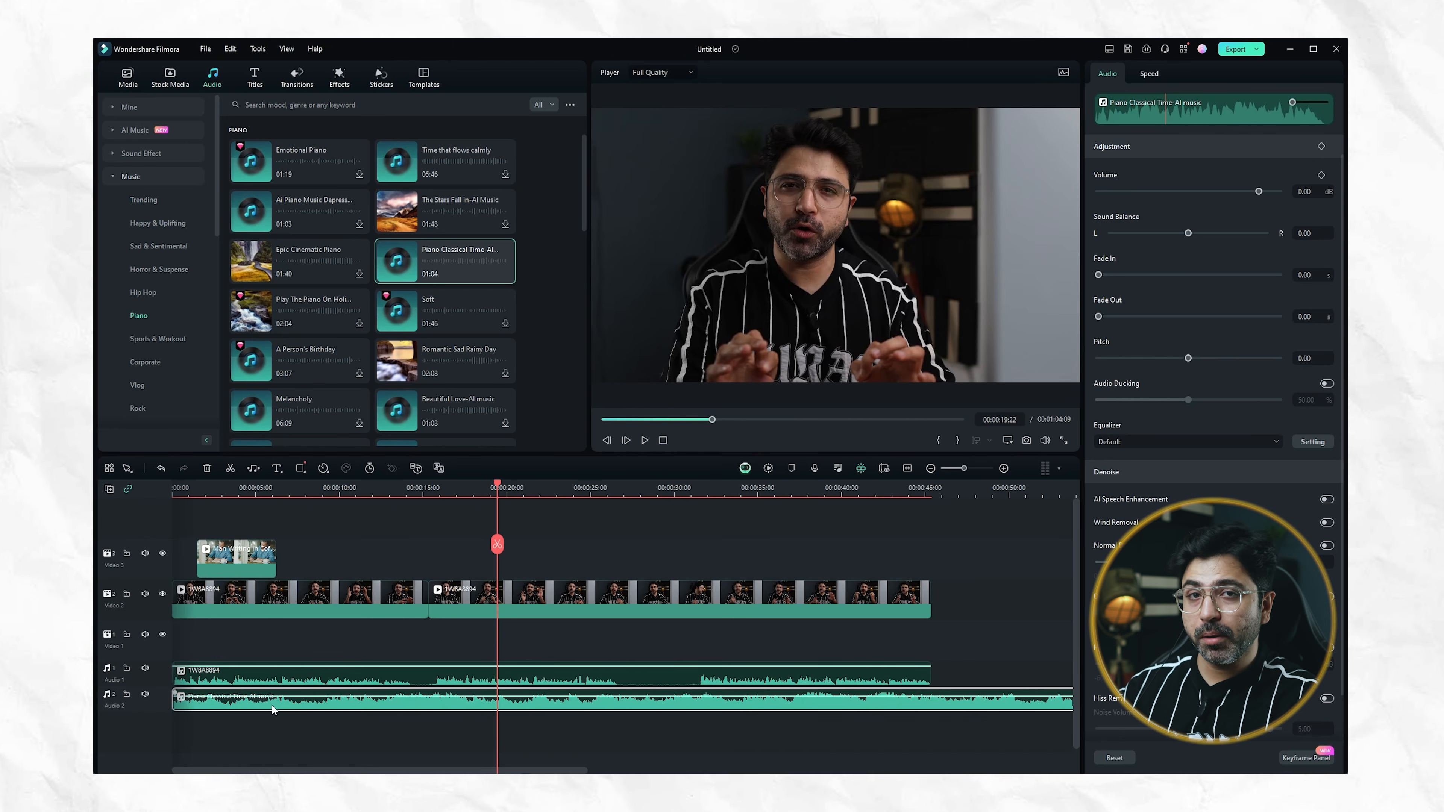
key("space")
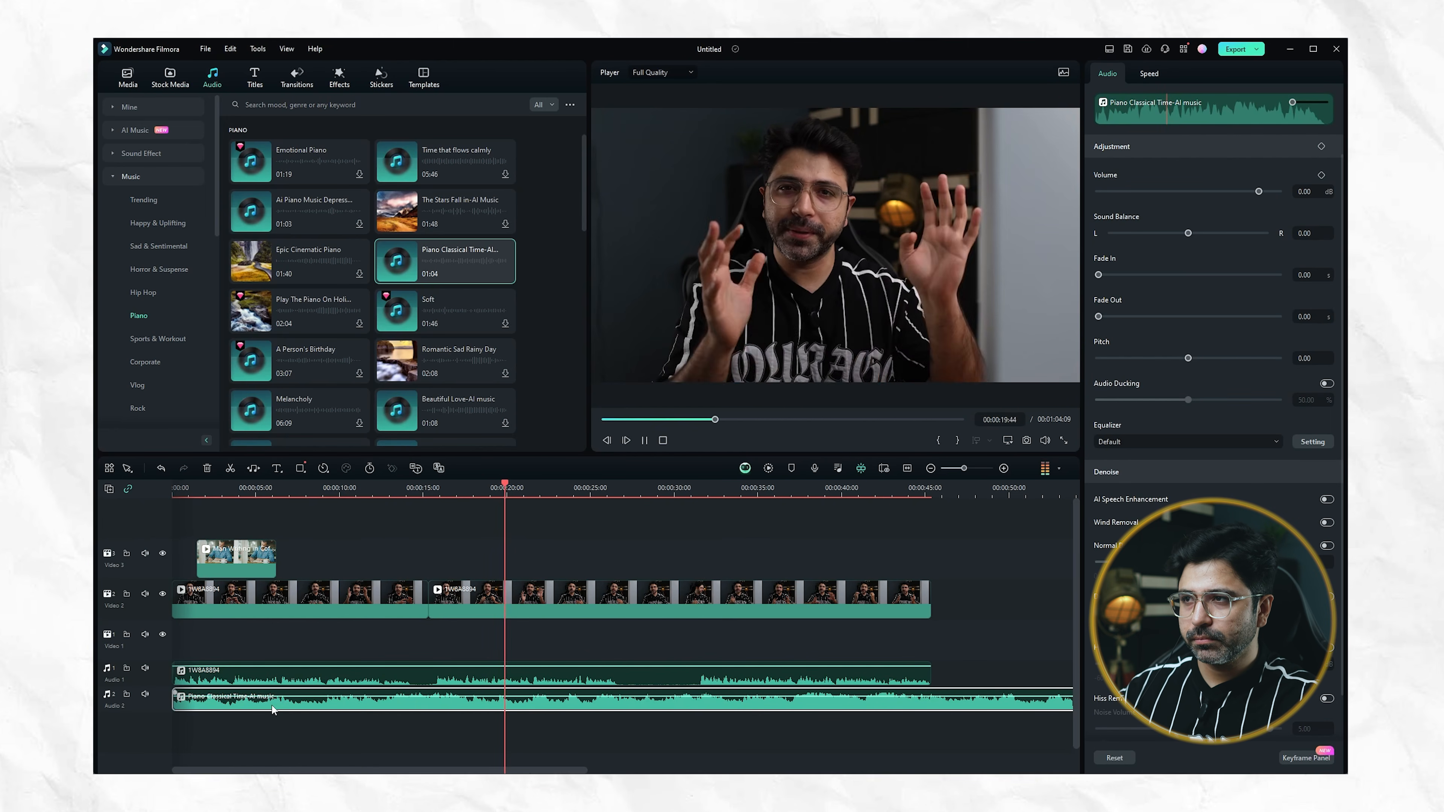
key("space")
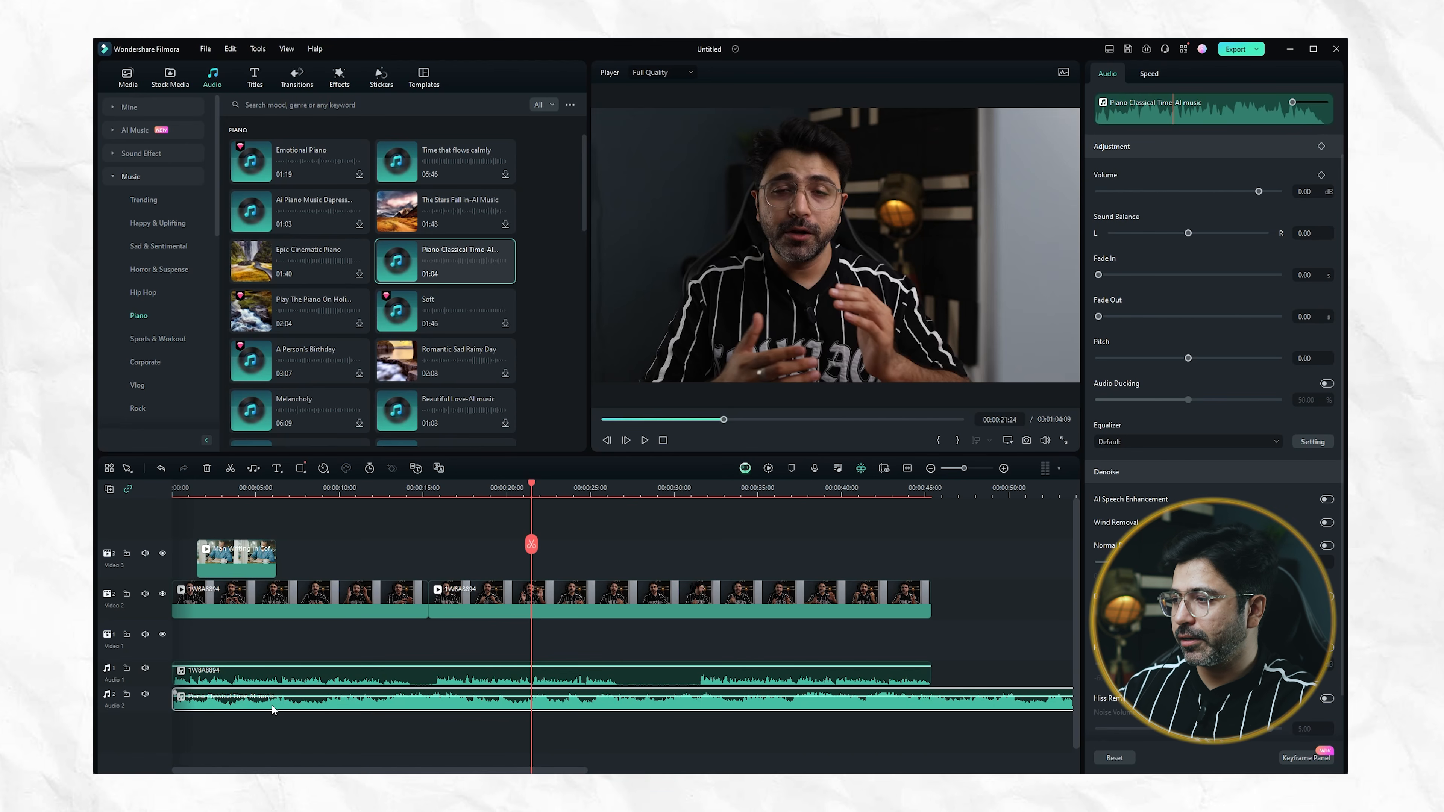
Lower the piano music clip's volume to -22.12 dB, checking the mix against the speech in playback
left_click_drag(278, 693, 277, 711)
key("space")
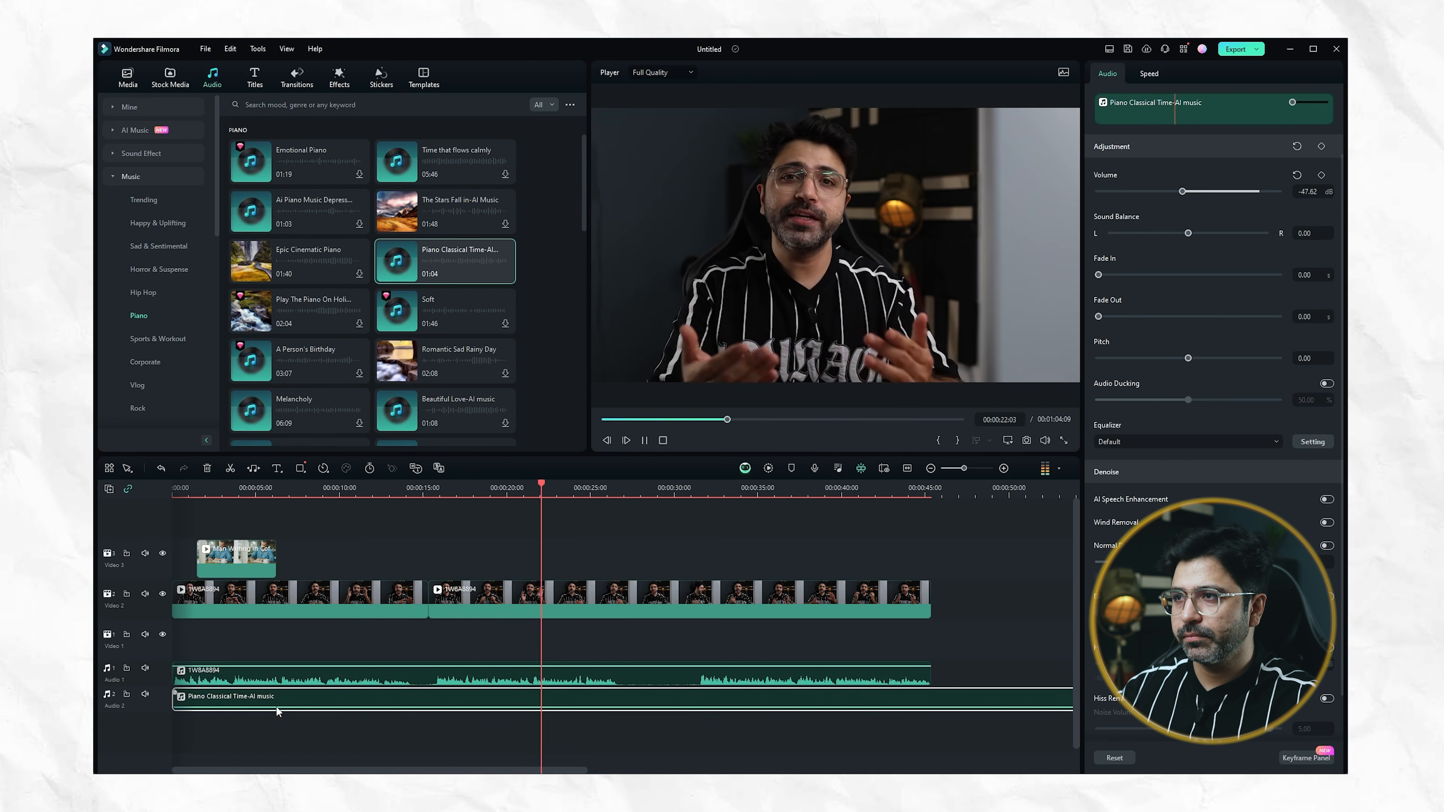
key("space")
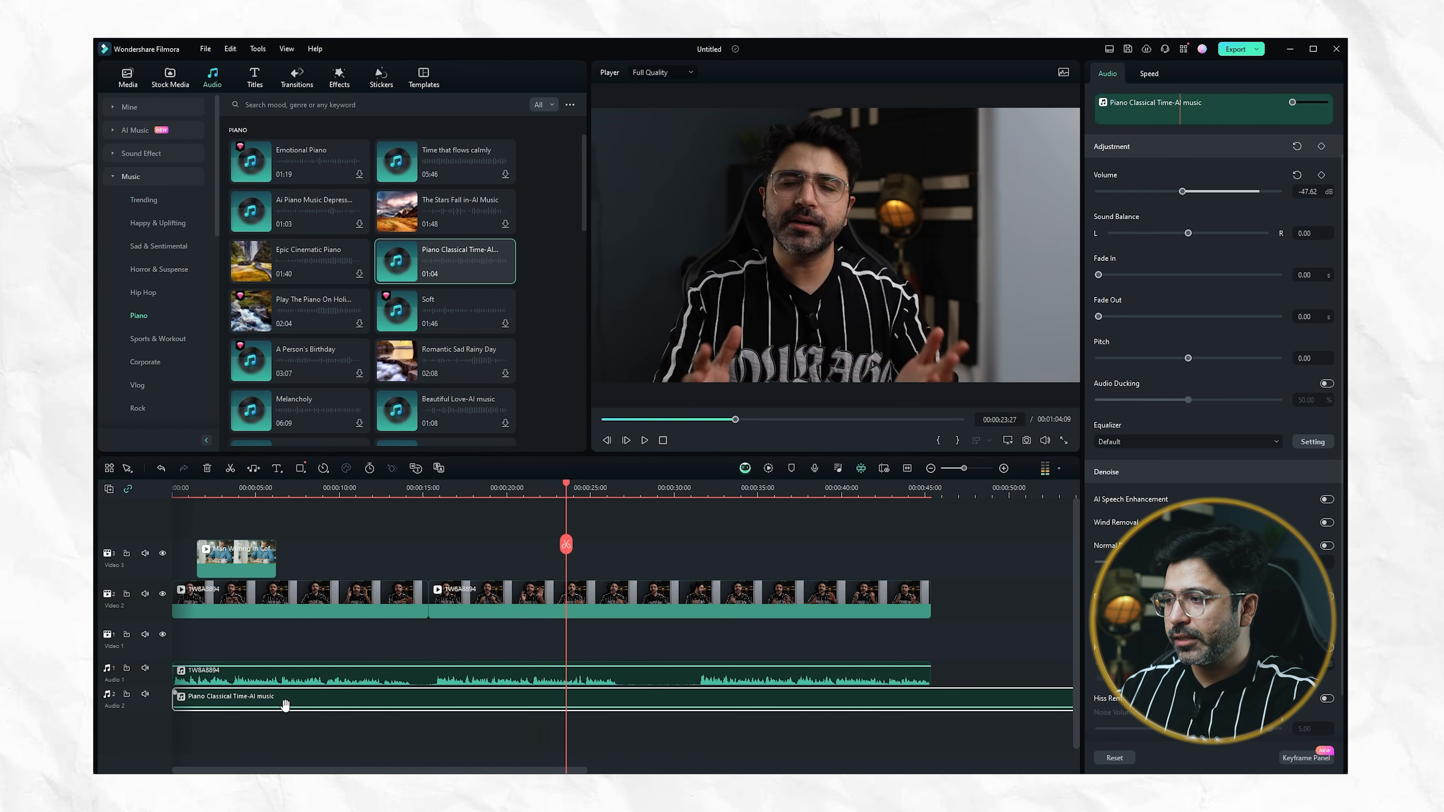
mouse_move(288, 709)
left_mouse_down()
mouse_move(289, 690)
mouse_move(289, 707)
left_mouse_up()
key("space")
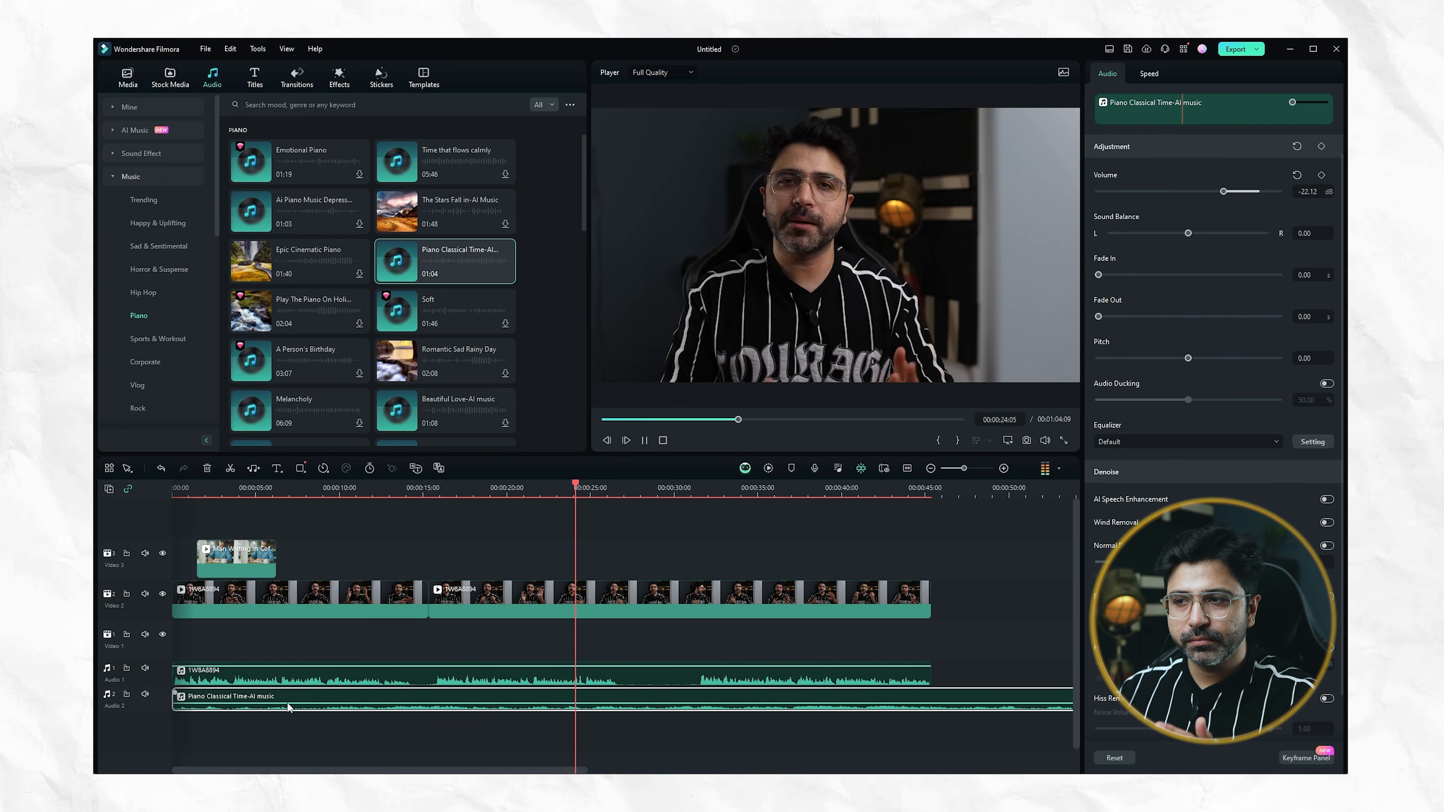
key("space")
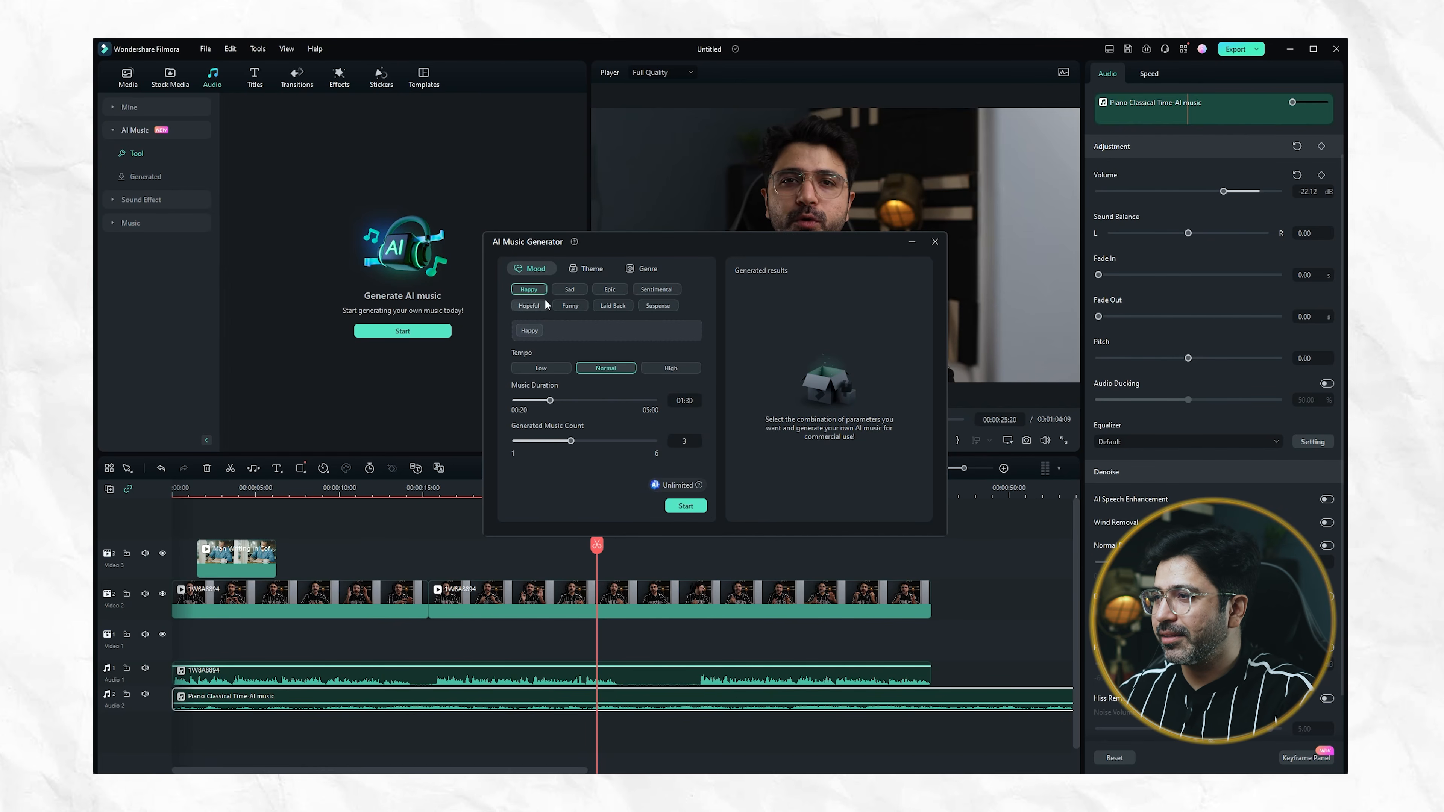
Generate three AI music tracks with the Epic mood, Travel theme, Beats genre, Normal tempo and 01:00 duration, and preview the first two
left_click(617, 290)
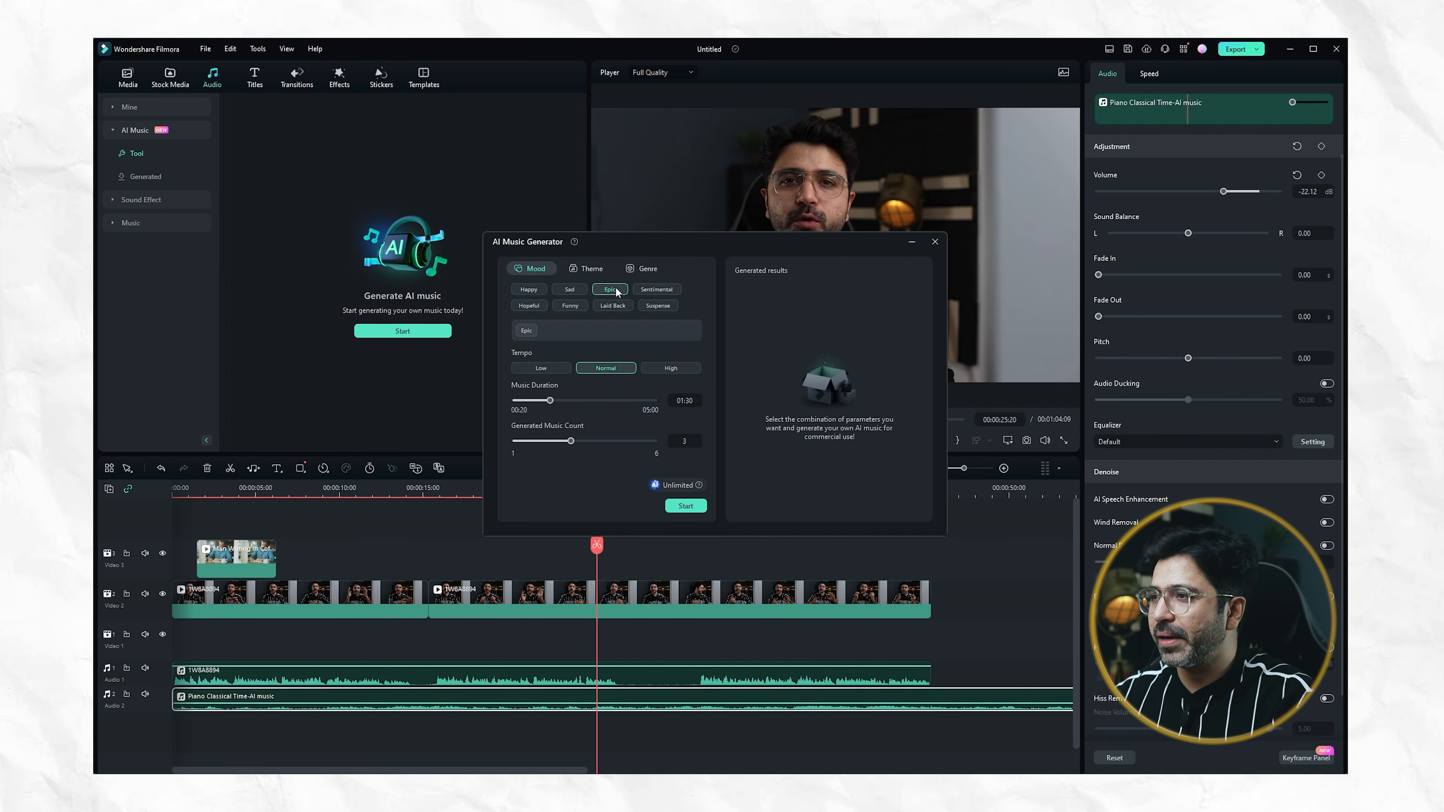
left_click(591, 269)
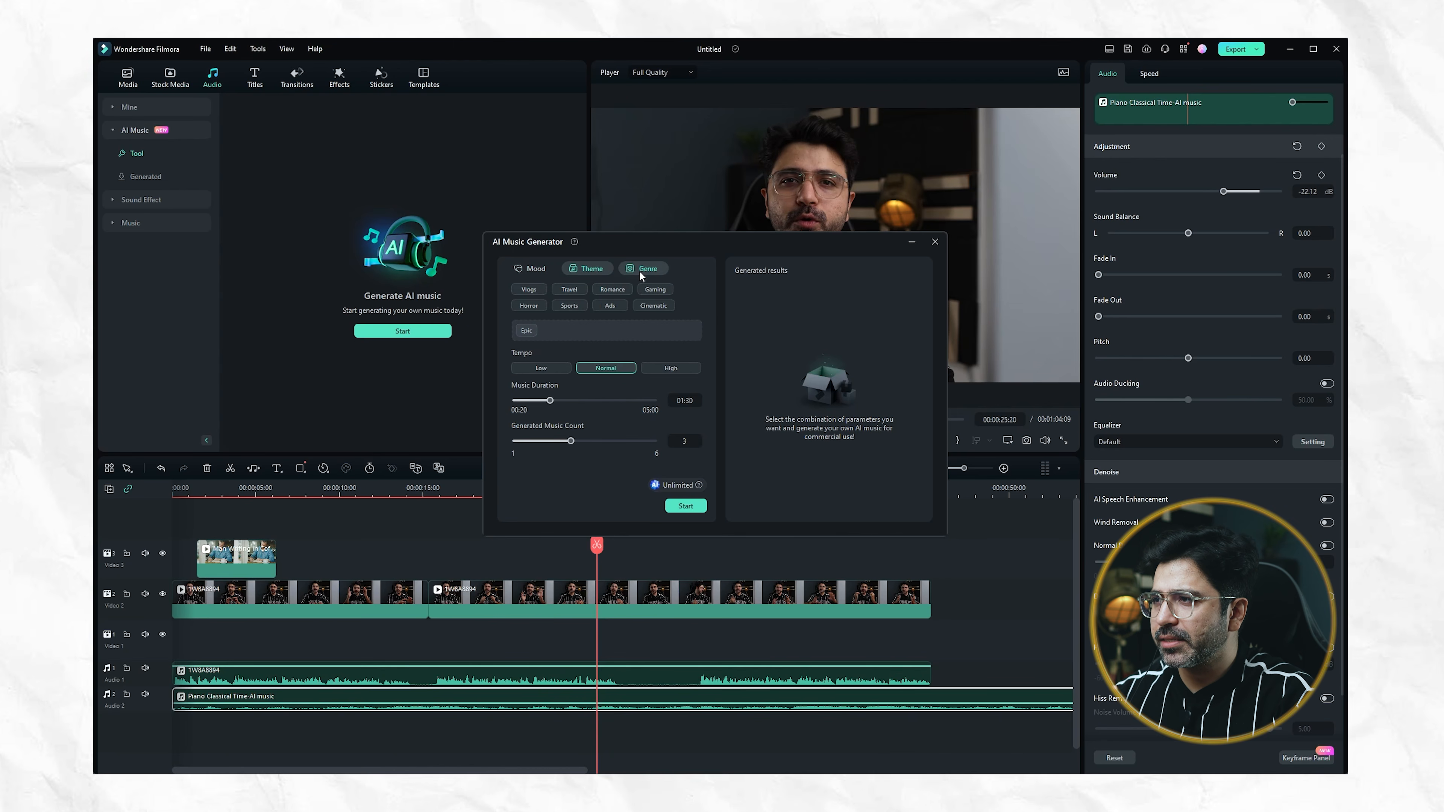
left_click(639, 271)
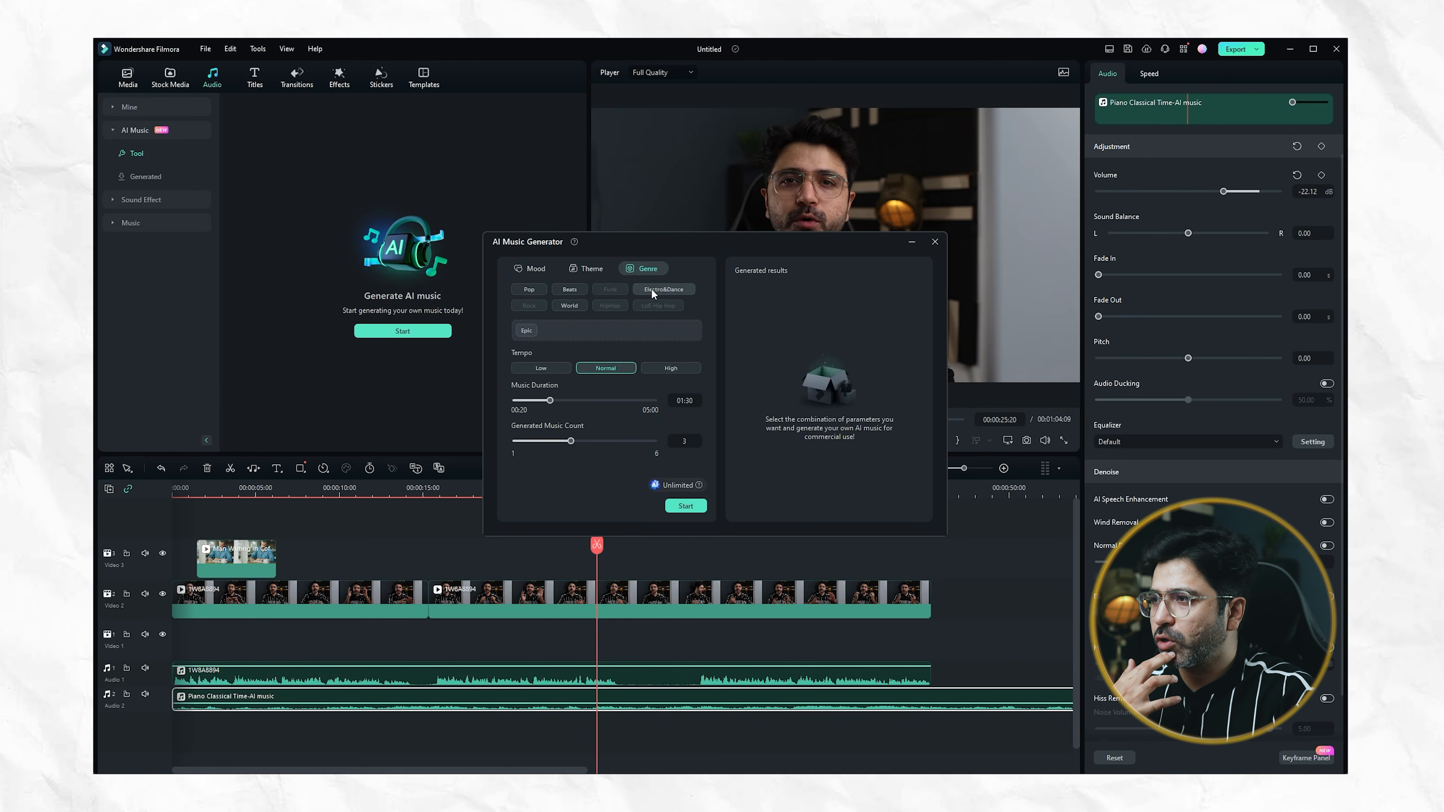
left_click(575, 288)
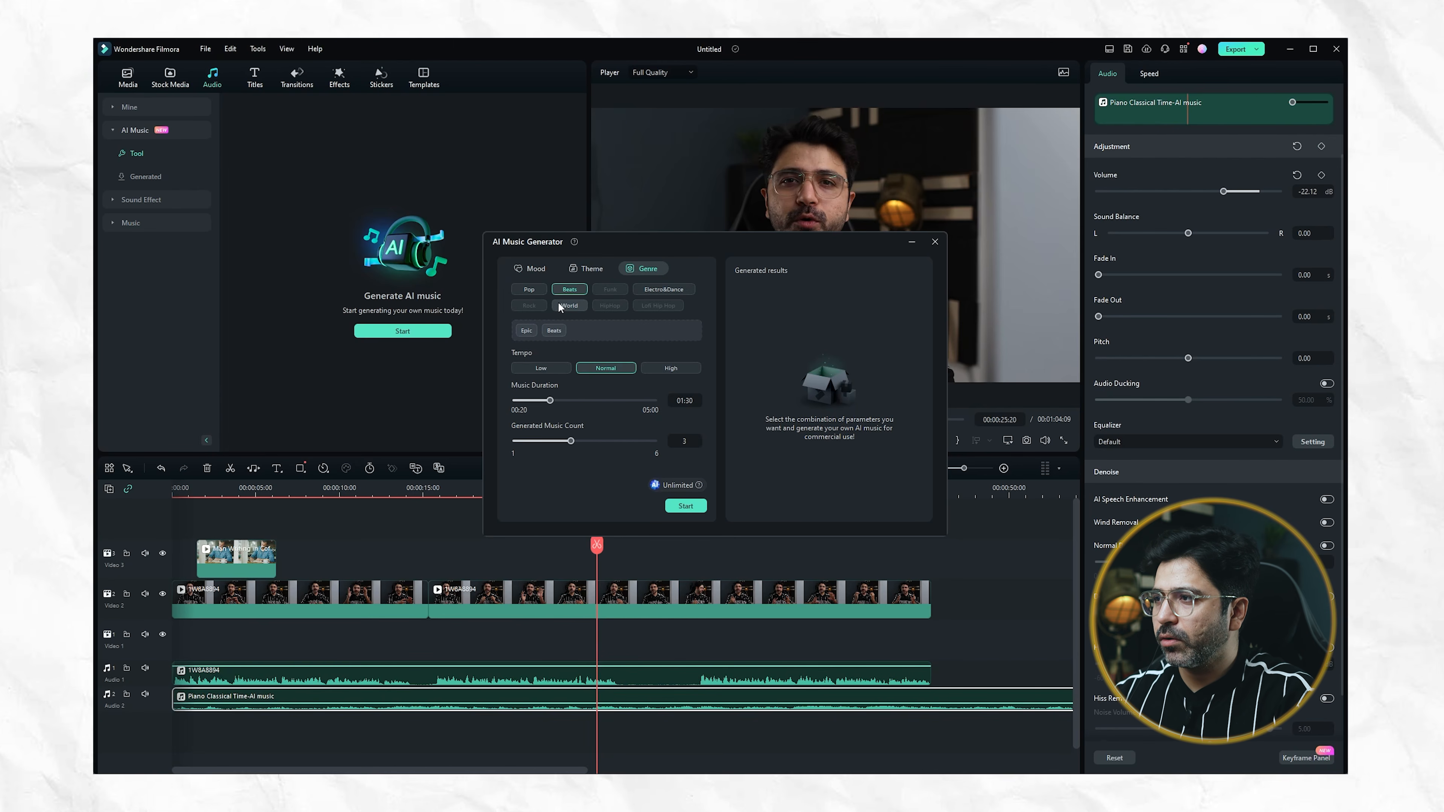
left_click(576, 266)
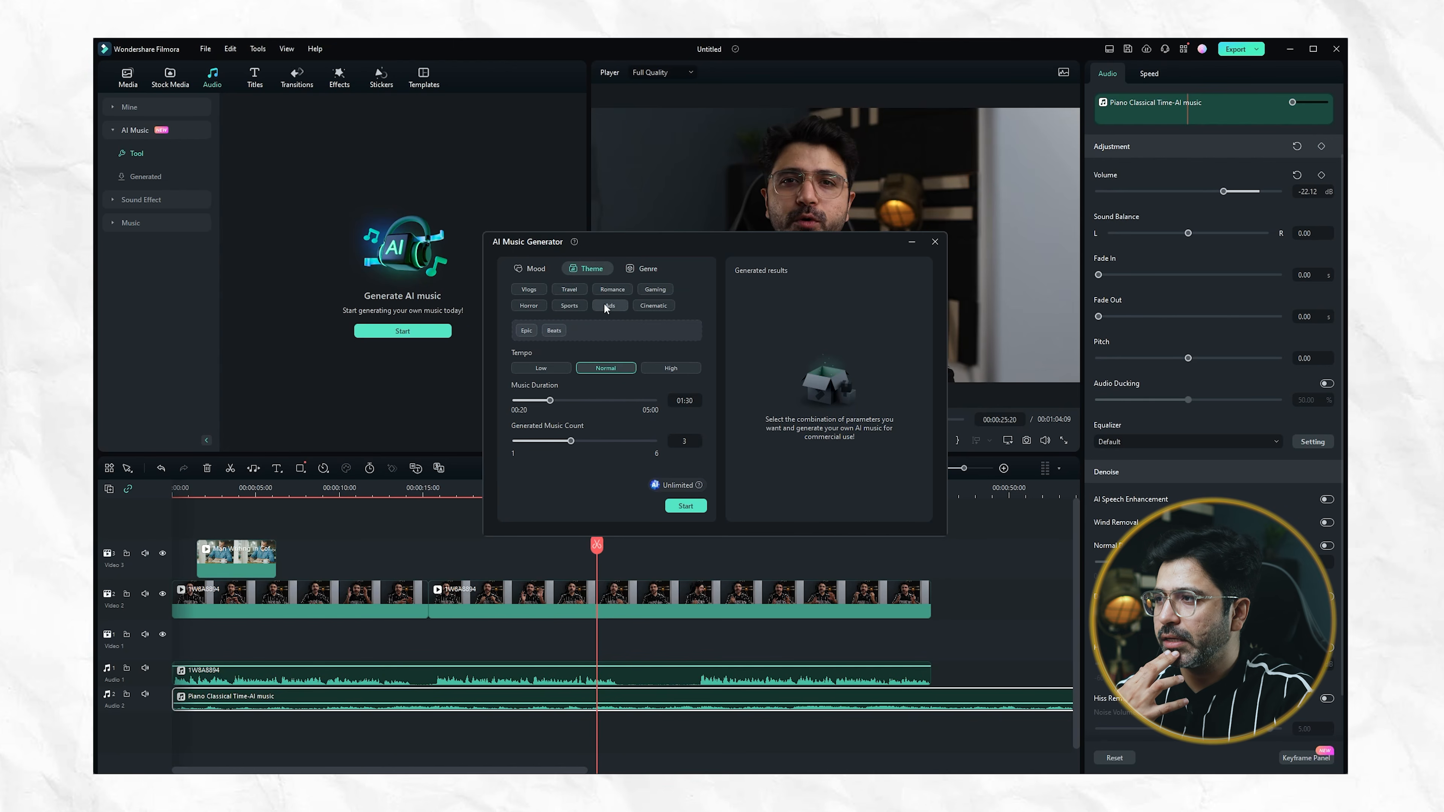
left_click(566, 287)
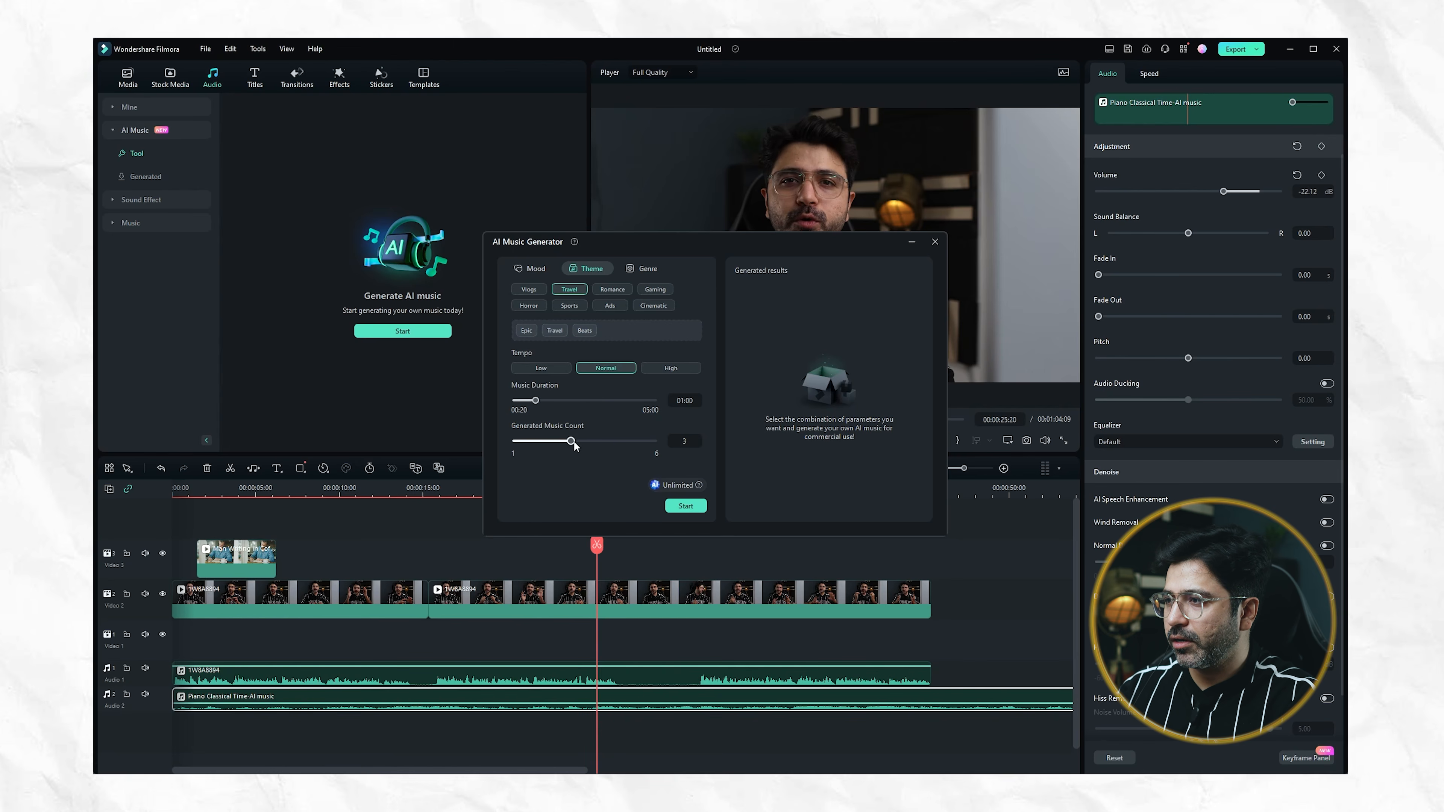
left_click(686, 505)
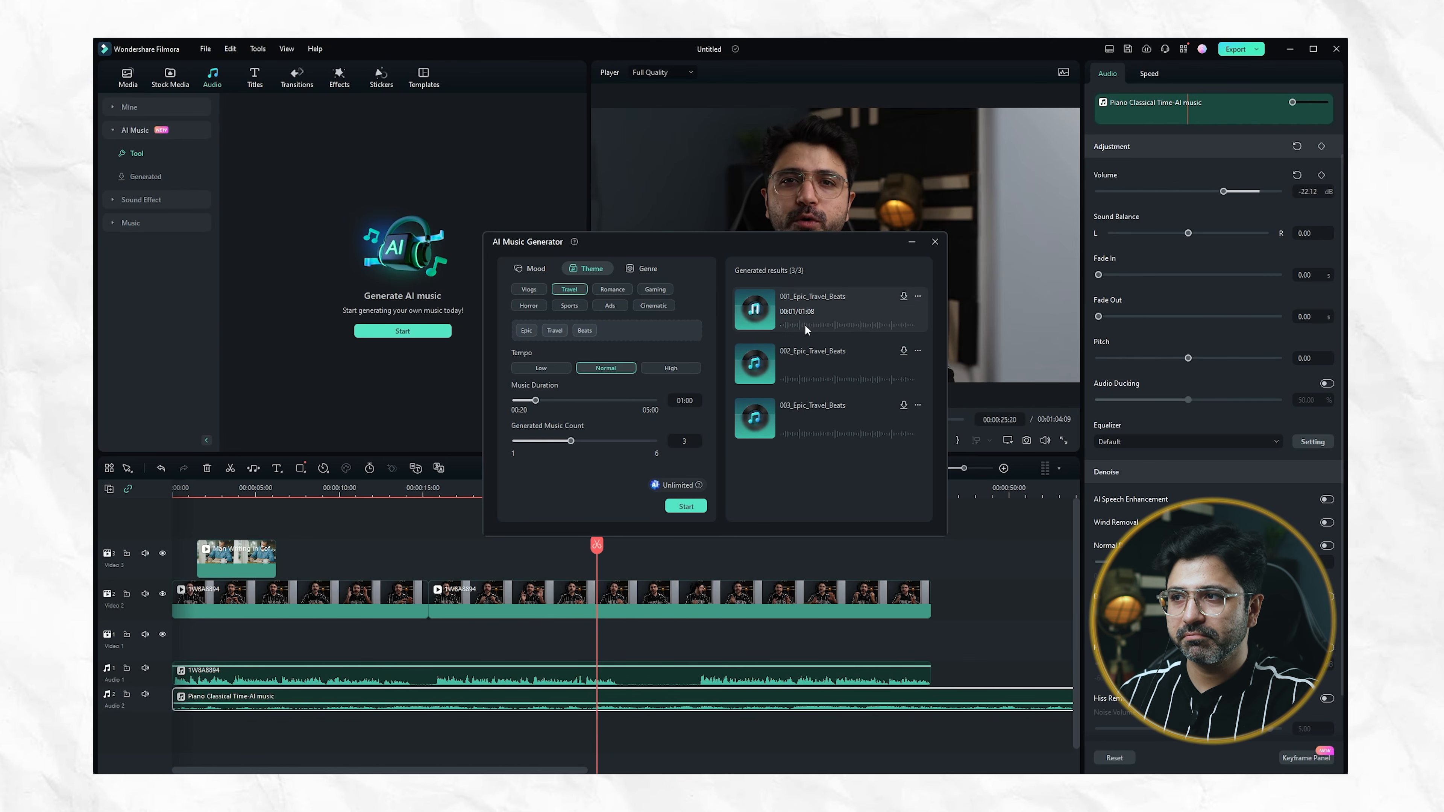
left_click(803, 326)
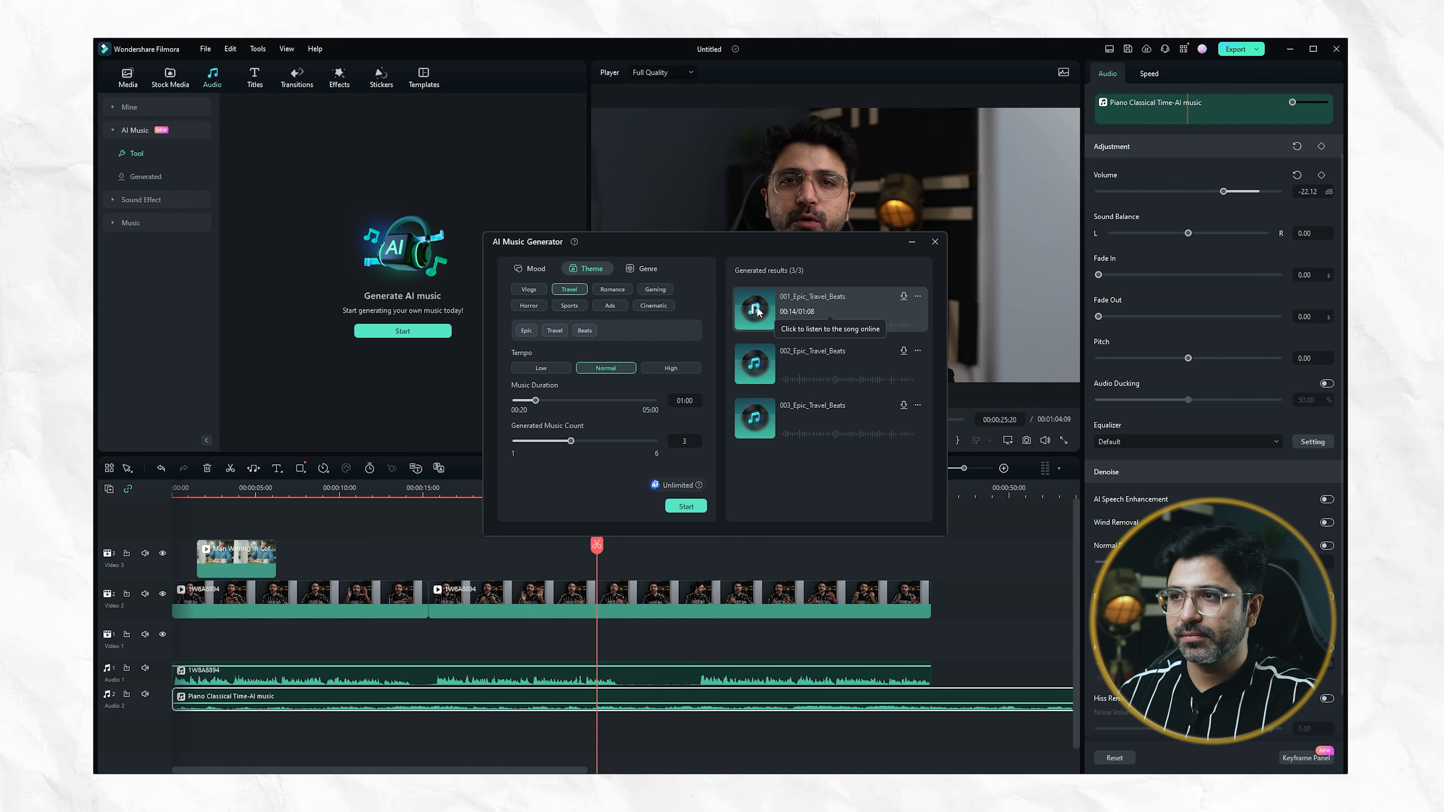
left_click(807, 380)
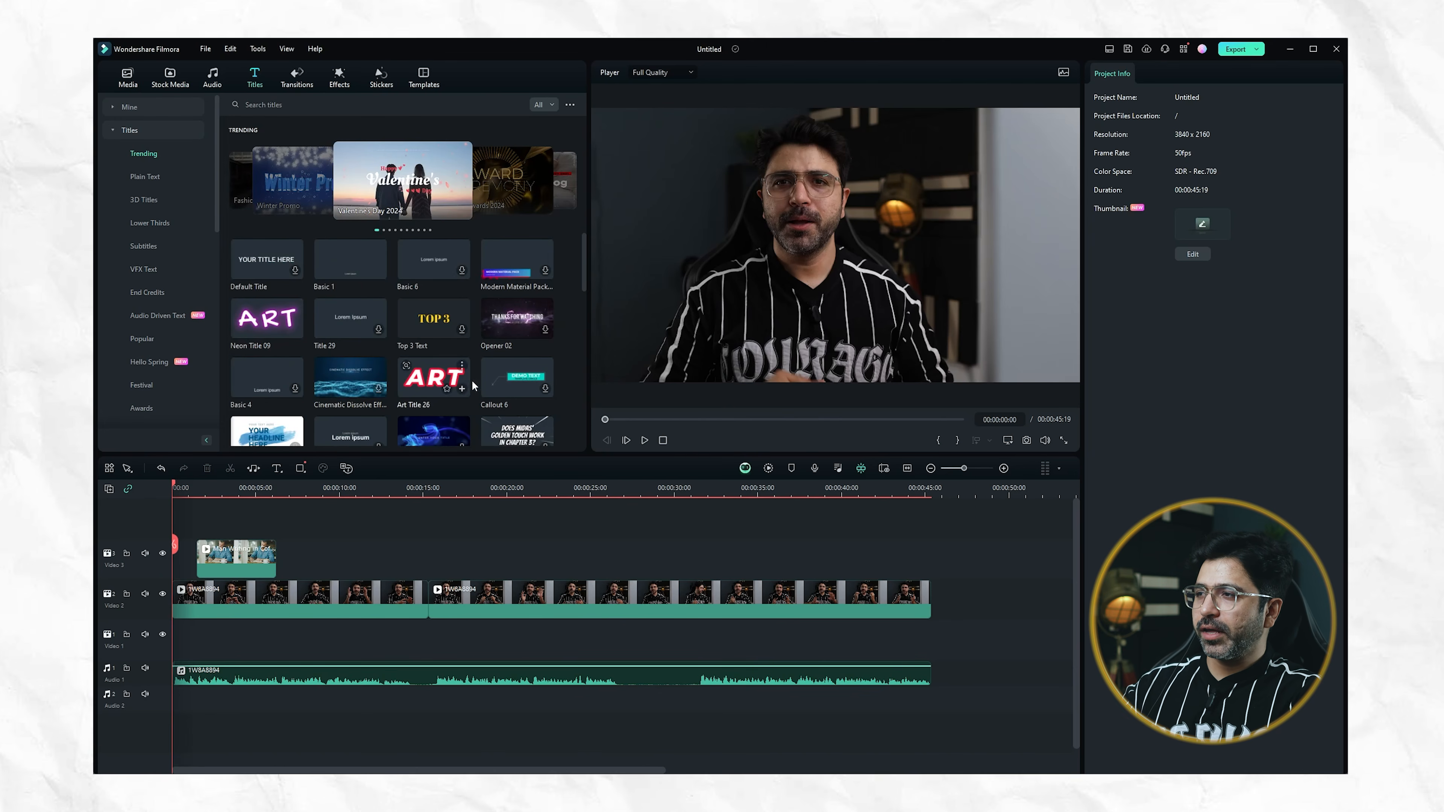
Download the 3D Golden Title, place it on the Video 3 track at about 8 seconds and view it at 00:00:08:43
scroll(435, 325, "down", 3)
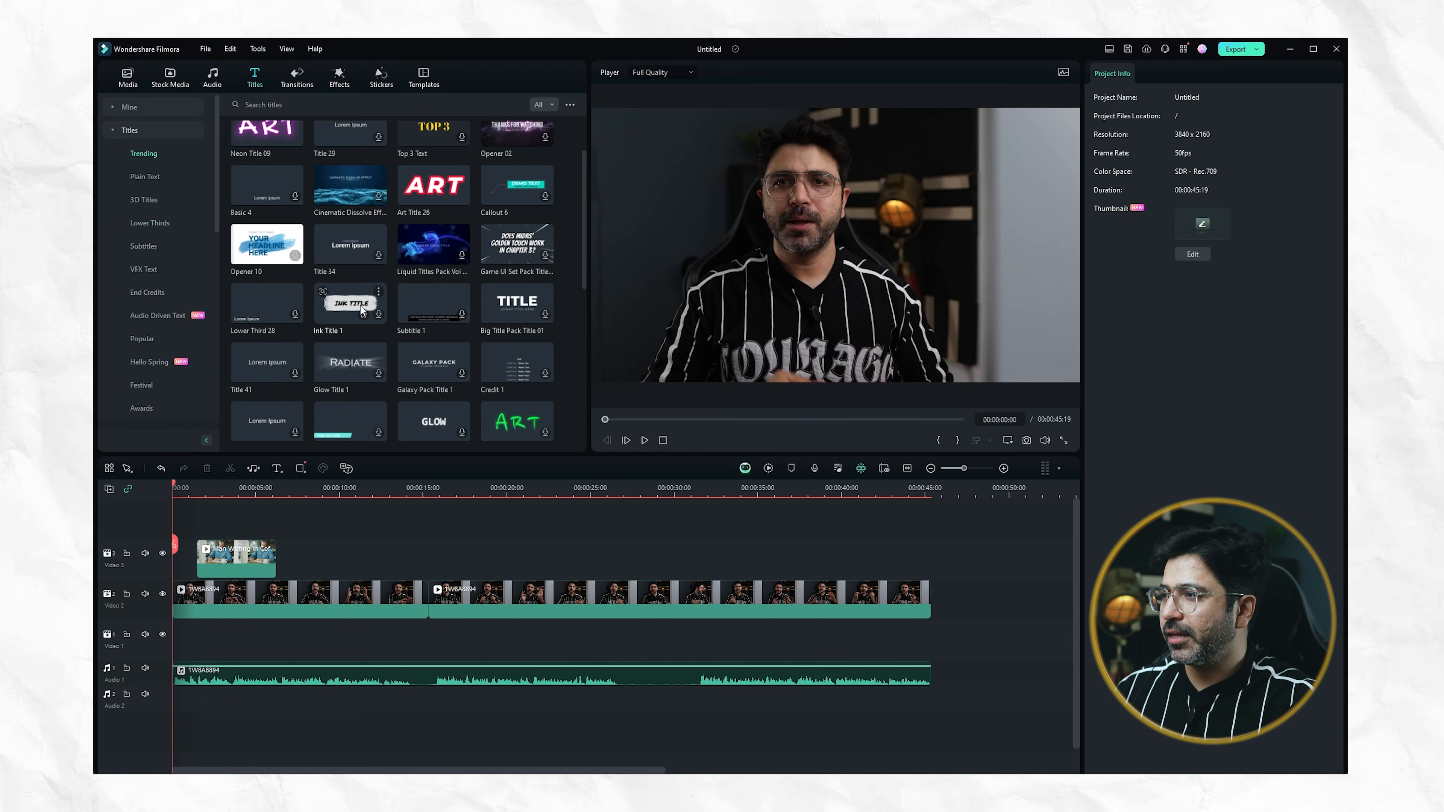
scroll(341, 309, "down", 4)
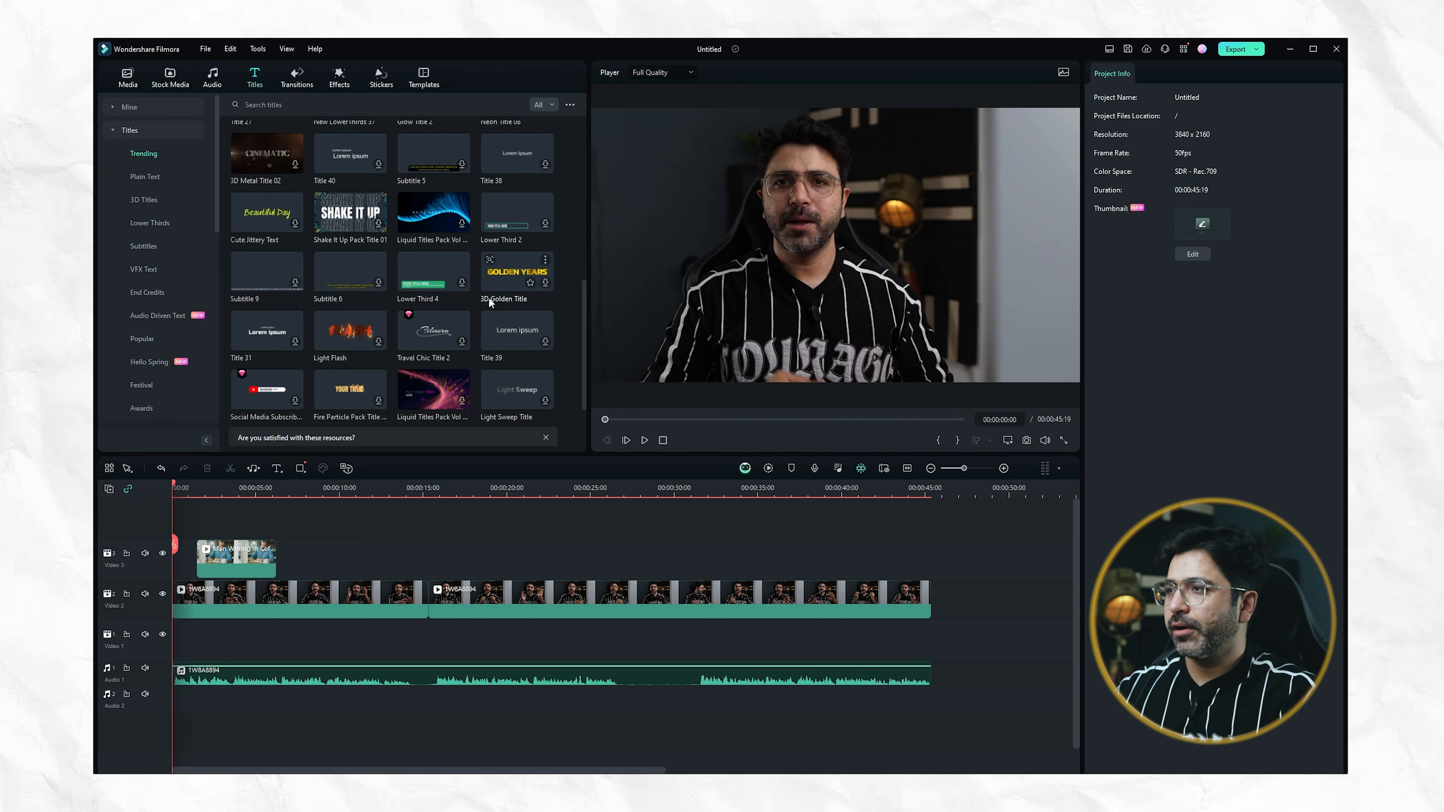
left_click(545, 283)
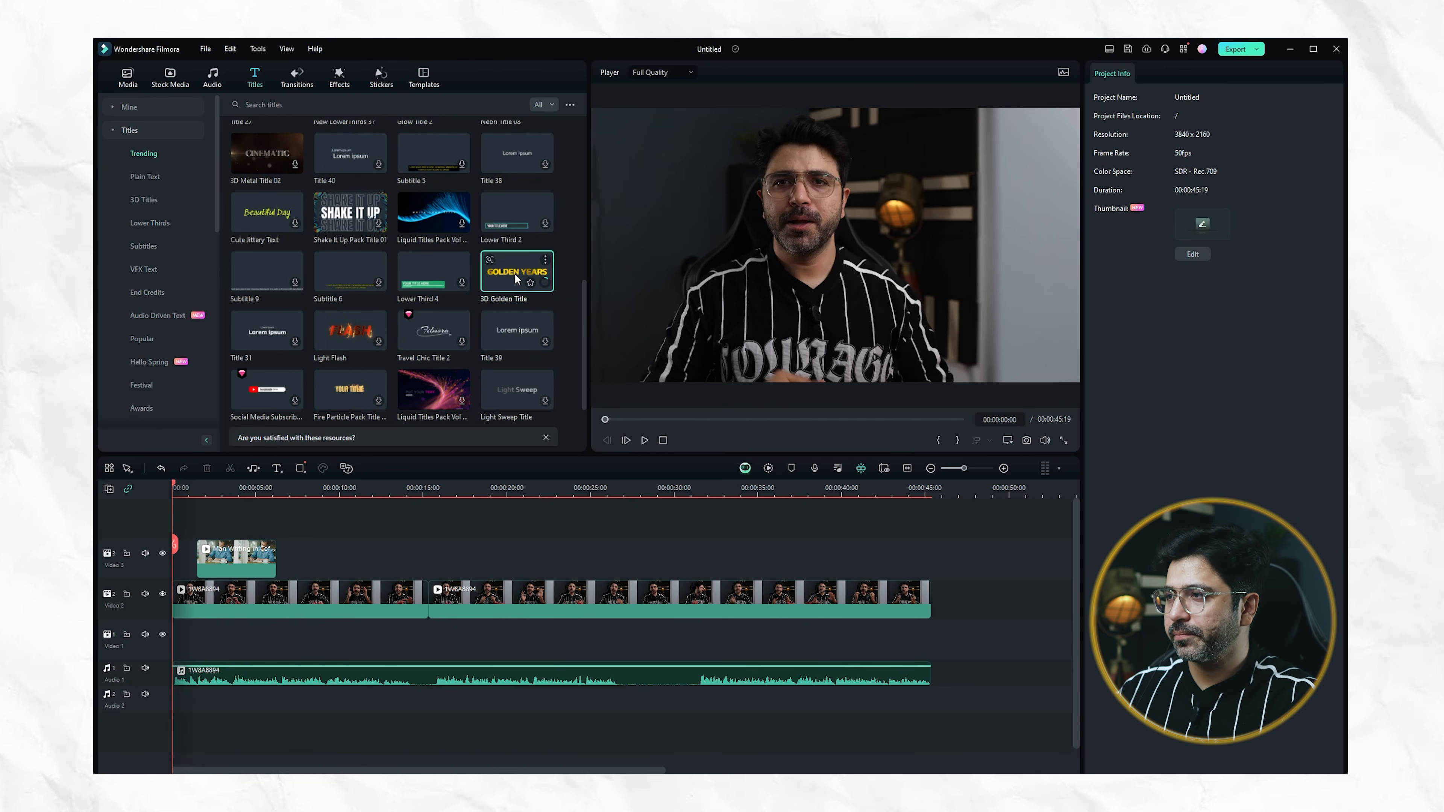
left_click_drag(514, 273, 319, 556)
left_click(320, 488)
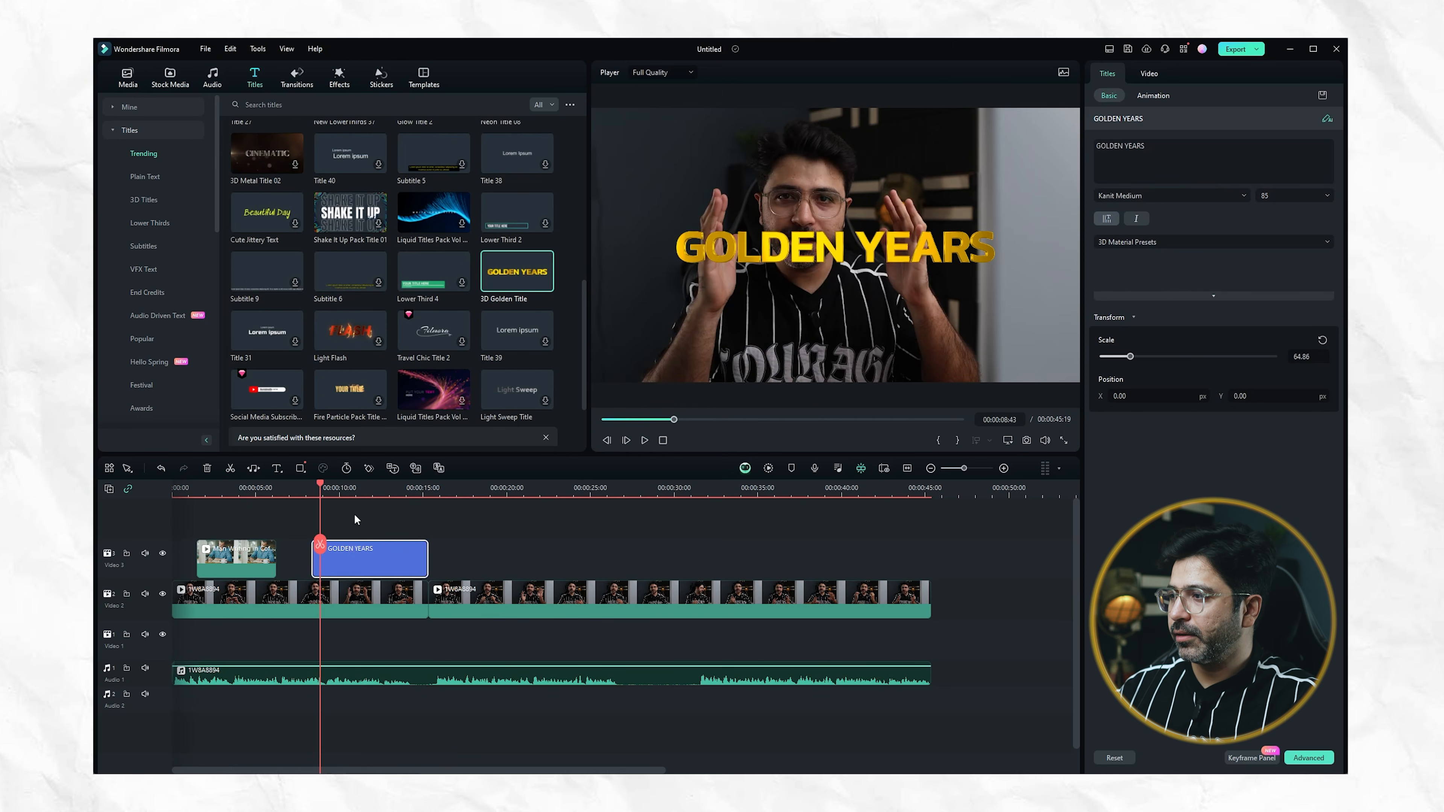
Change the golden title's text to "youtube video" in Jost ExtraBold at size 78 and lower it to Y -737.06
double_click(1124, 146)
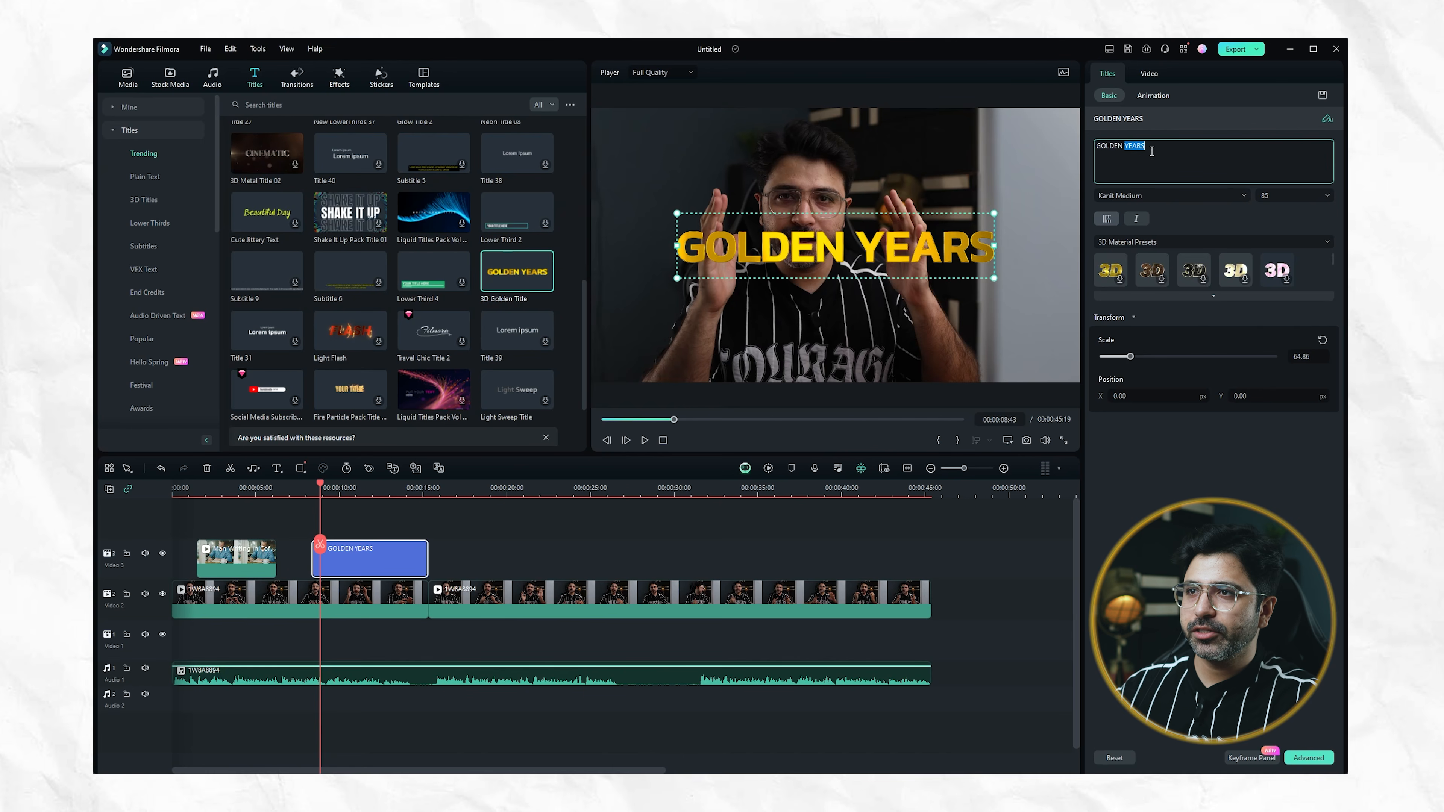
triple_click(1099, 146)
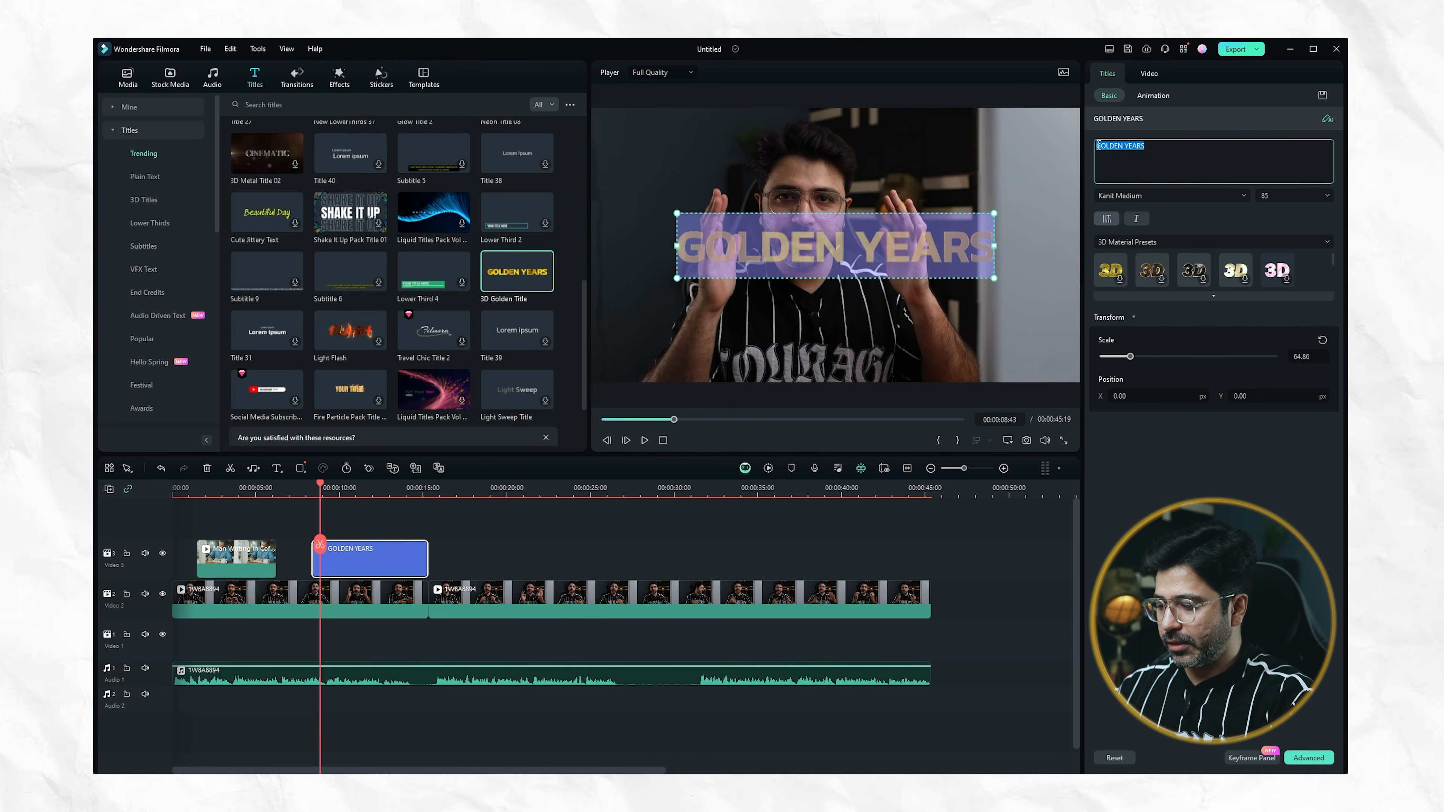
type("y")
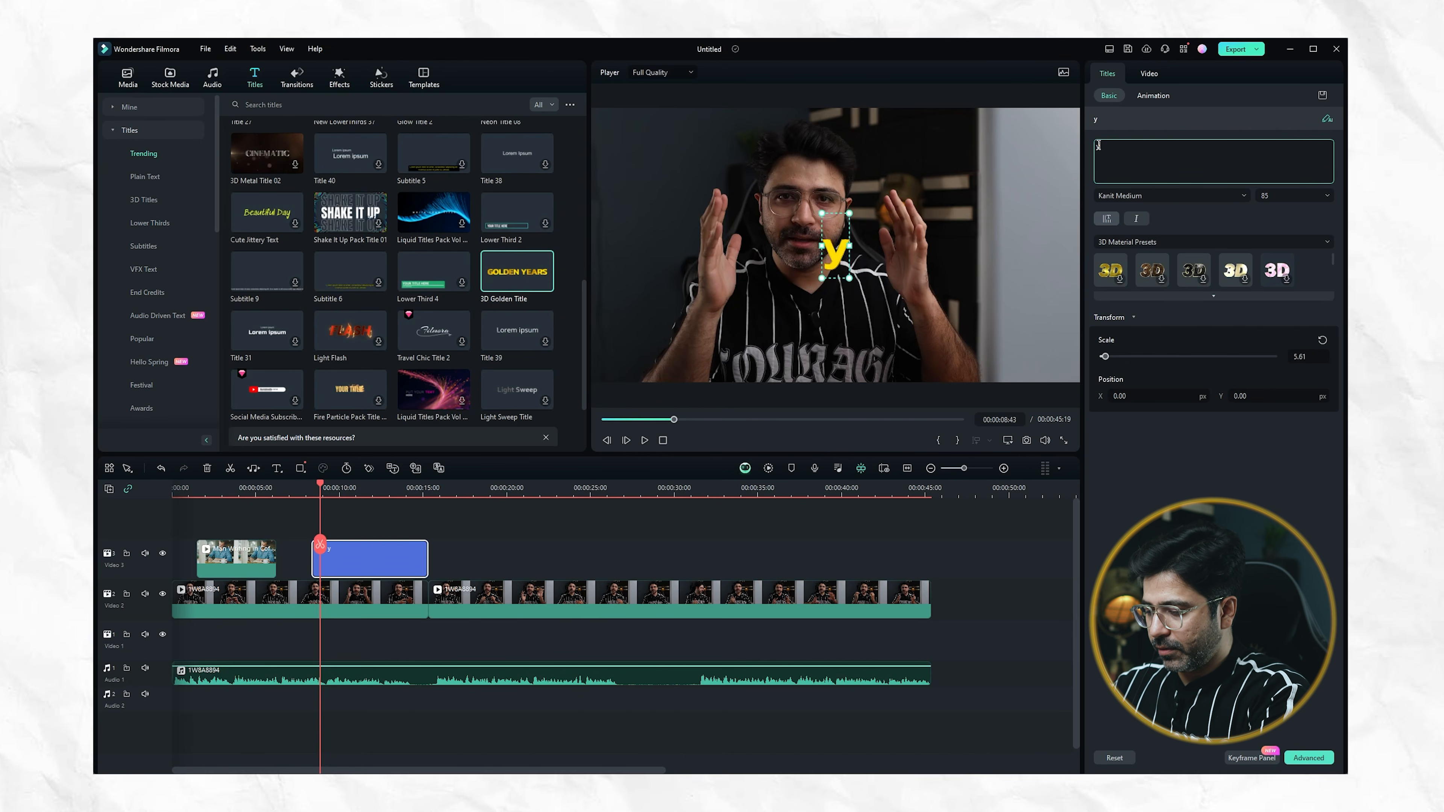
type("outube video")
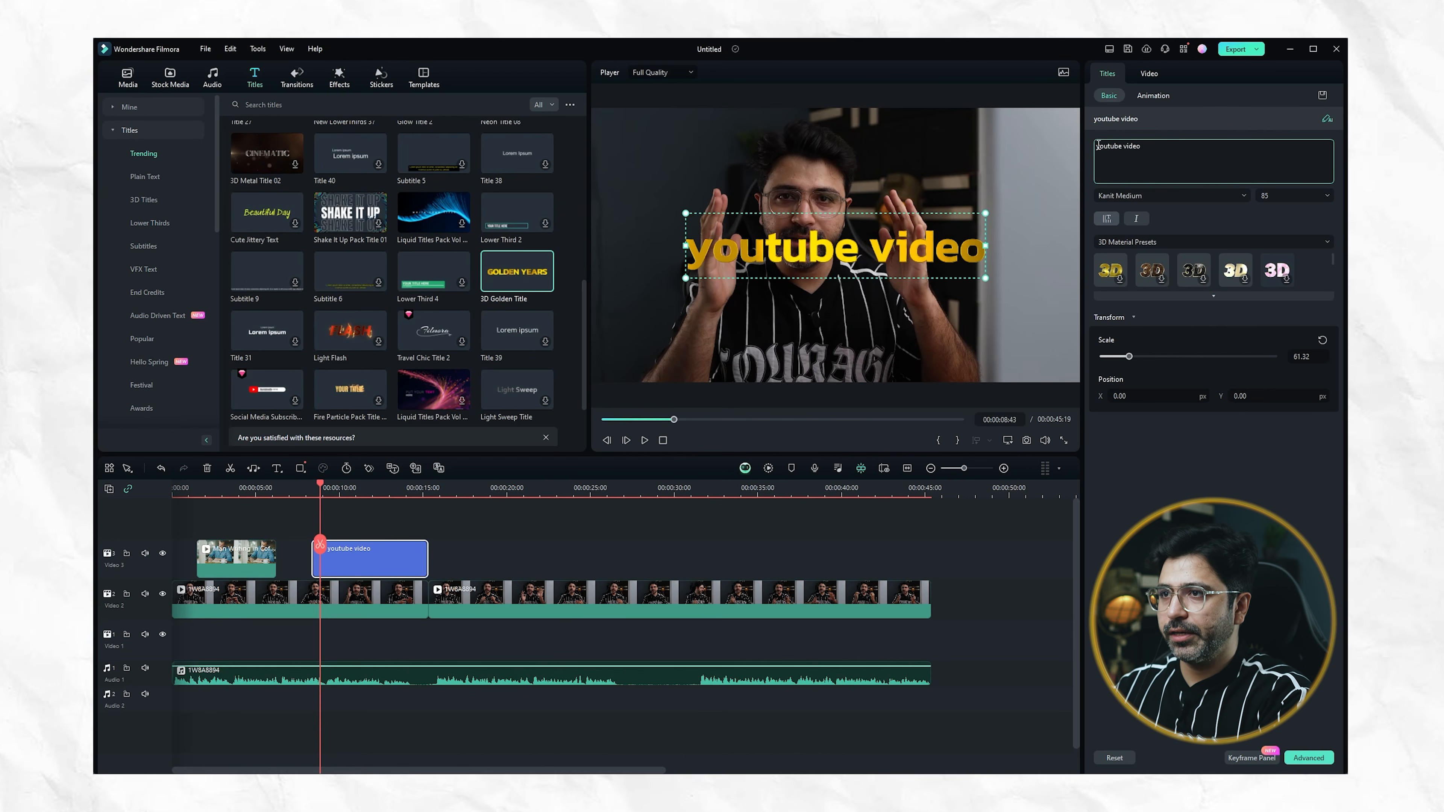
left_click(1171, 196)
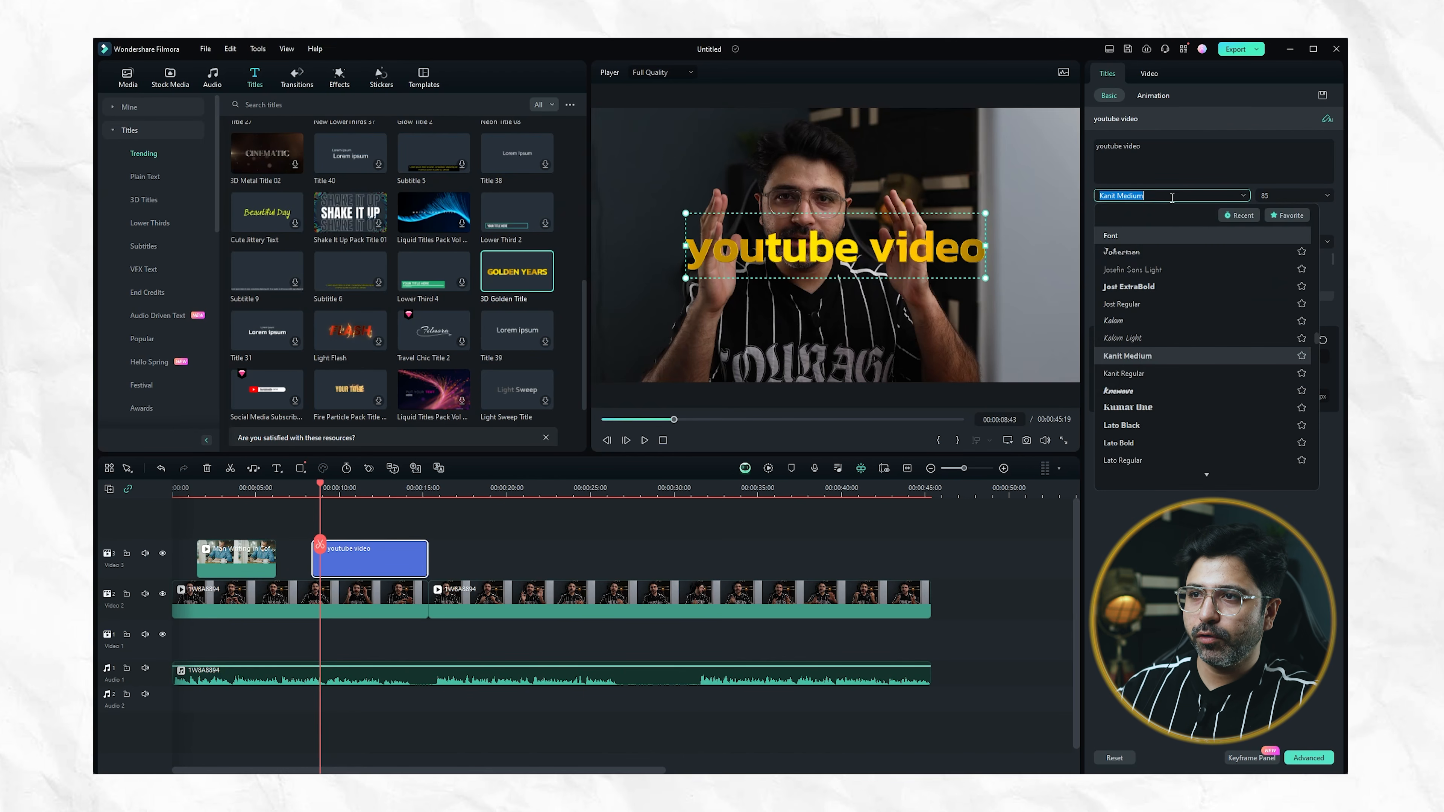
left_click(1139, 289)
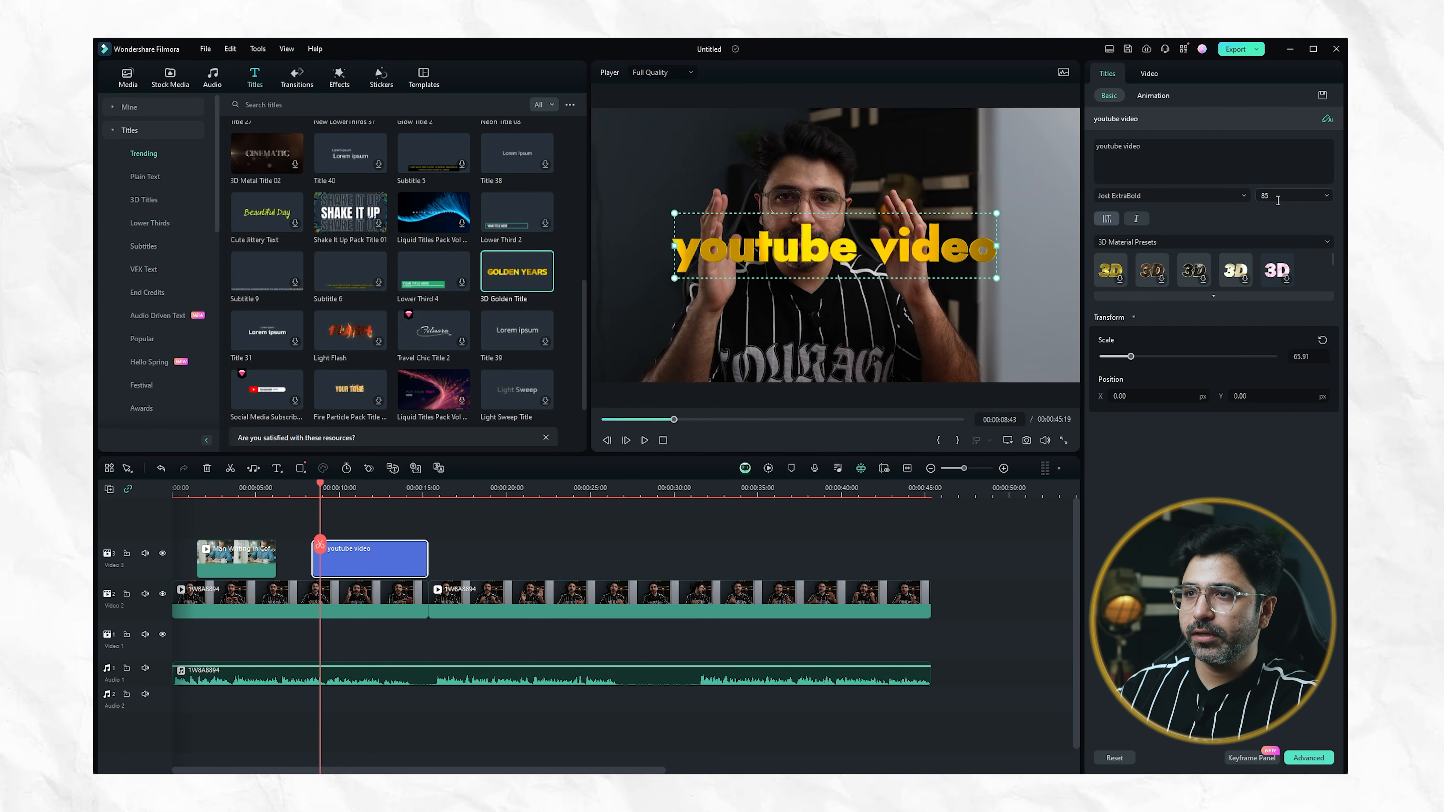
left_click_drag(1133, 363, 1131, 362)
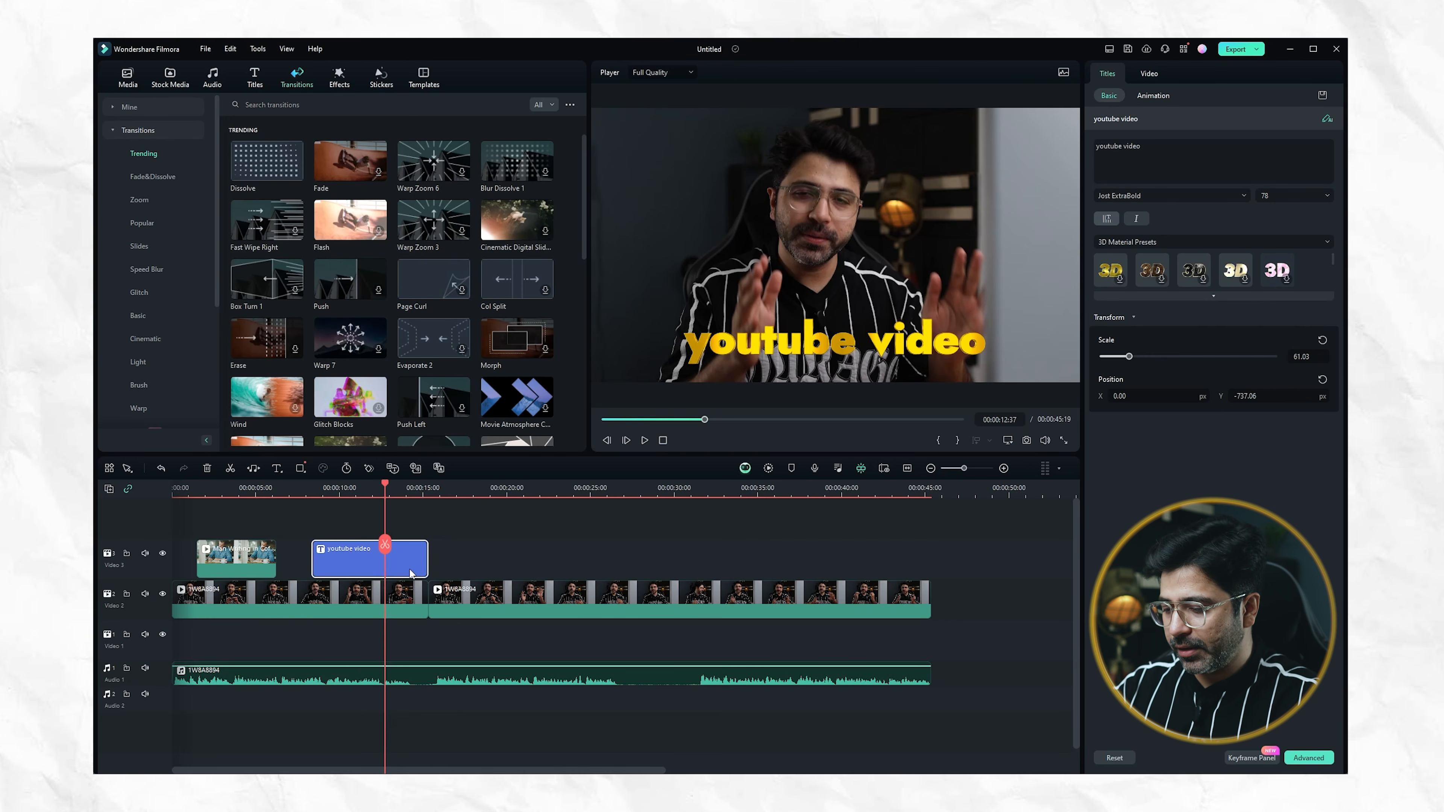
Delete the "youtube video" title clip from the Video 3 track
key("Delete")
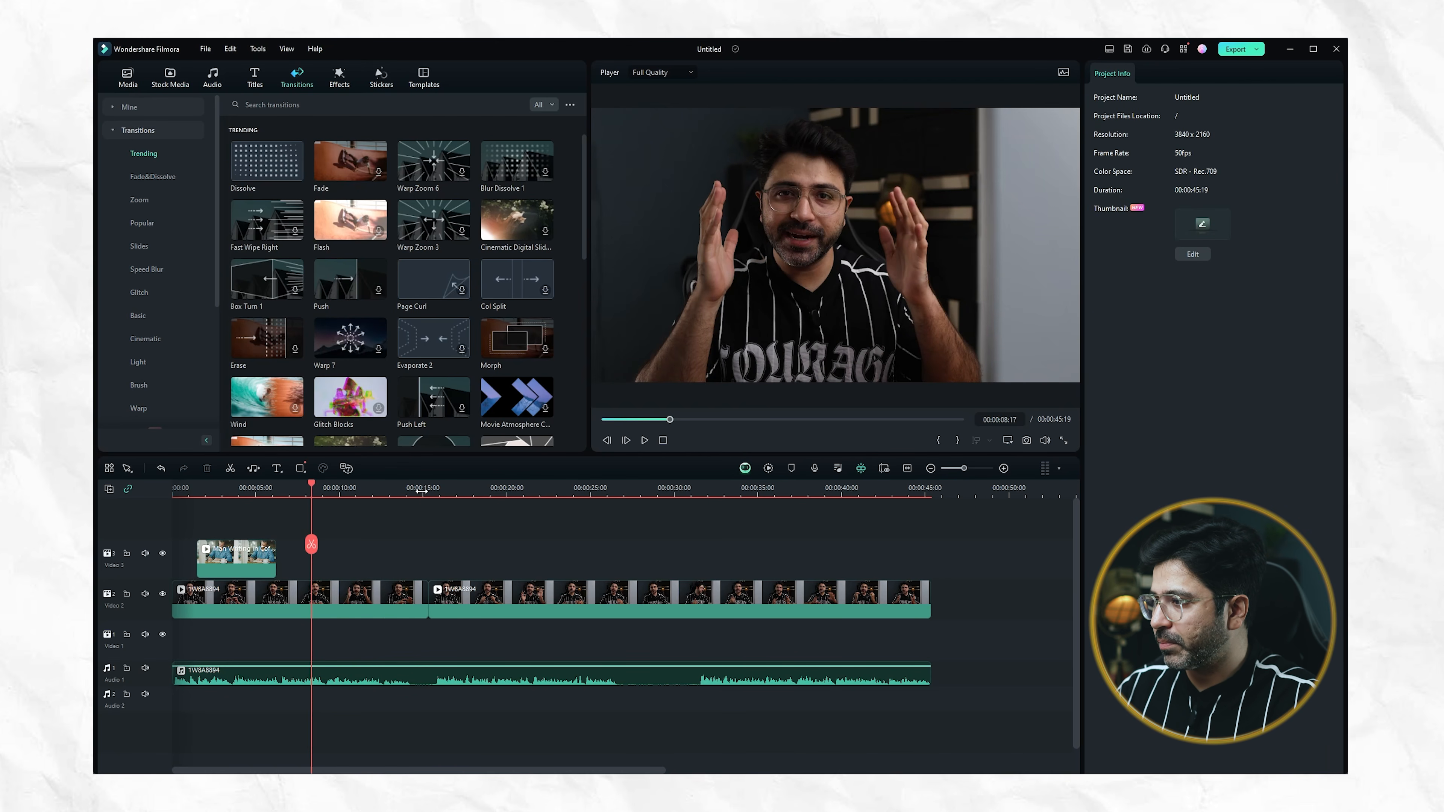
Add the Flash transition at the cut near 15 seconds on Video 2, shorten it to 00:00:00:44 and play across it
left_click(421, 489)
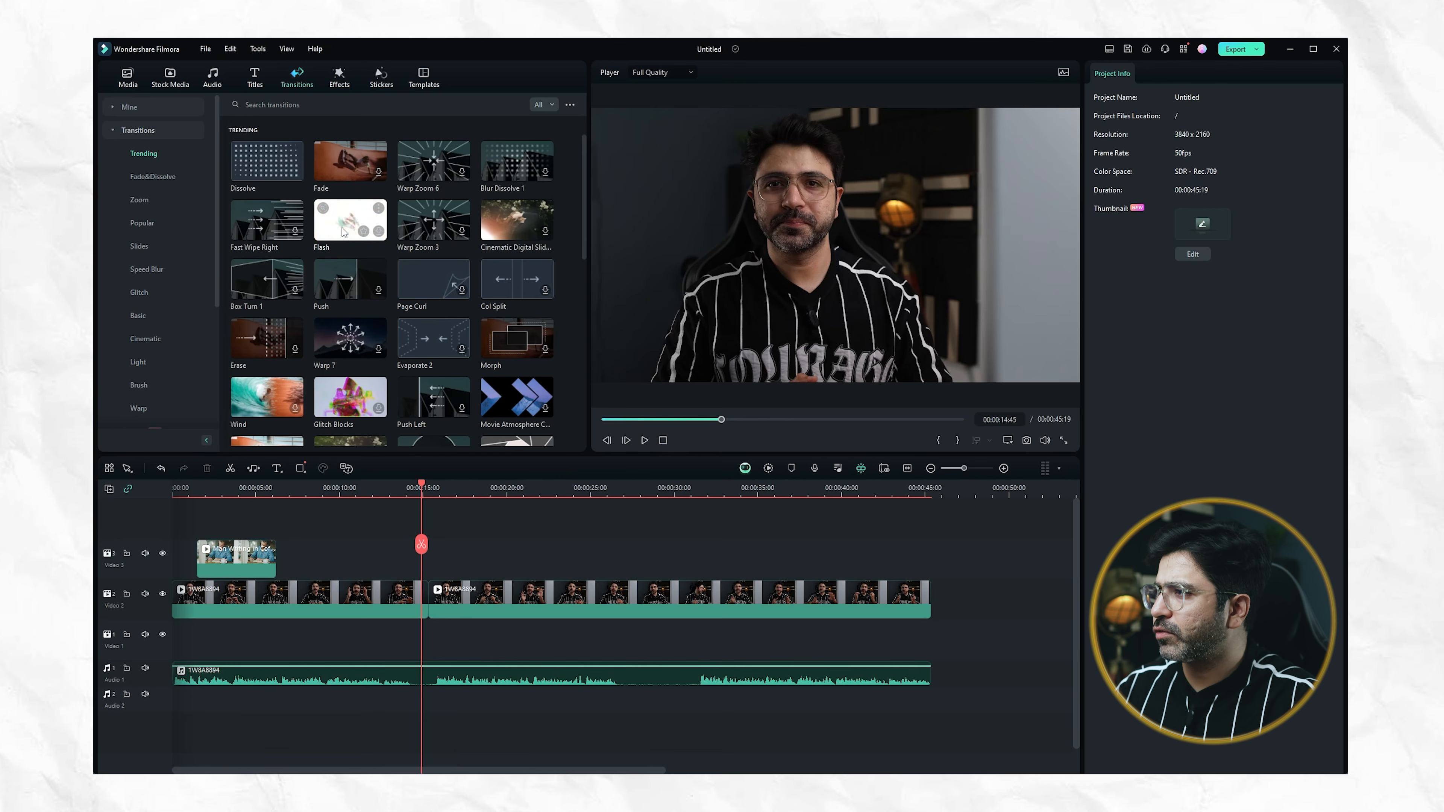
left_click(379, 231)
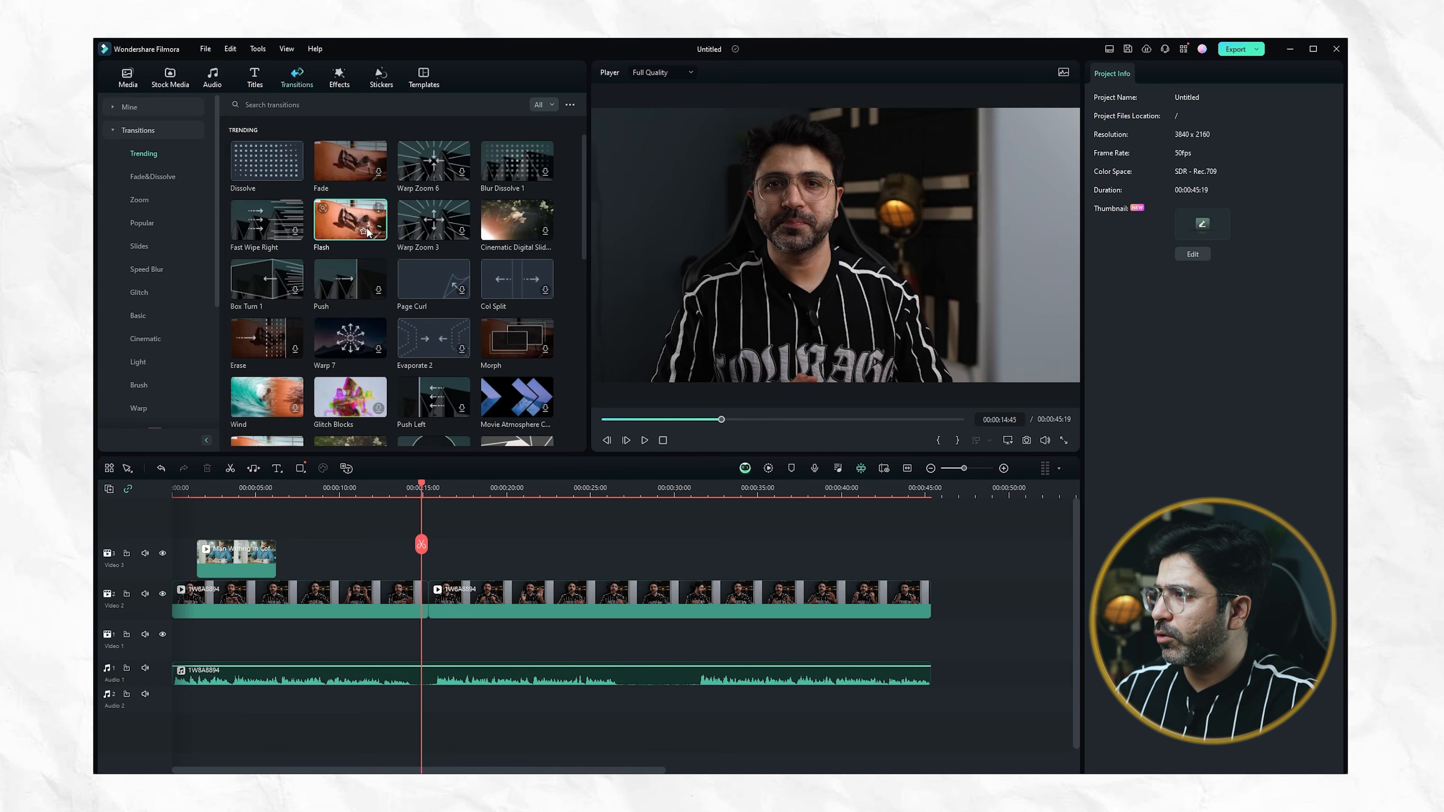
left_click_drag(340, 217, 419, 602)
left_click(417, 597)
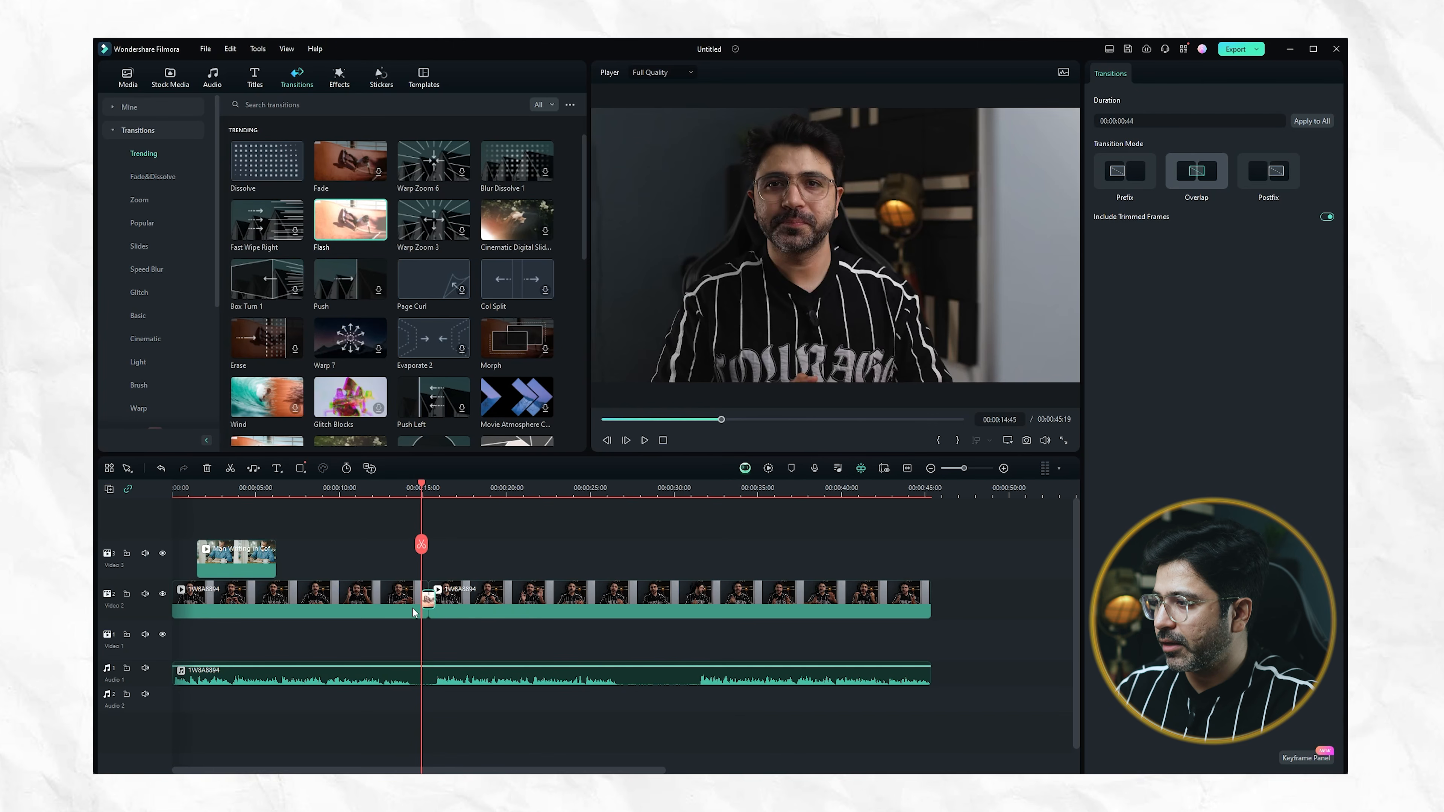
left_click(408, 492)
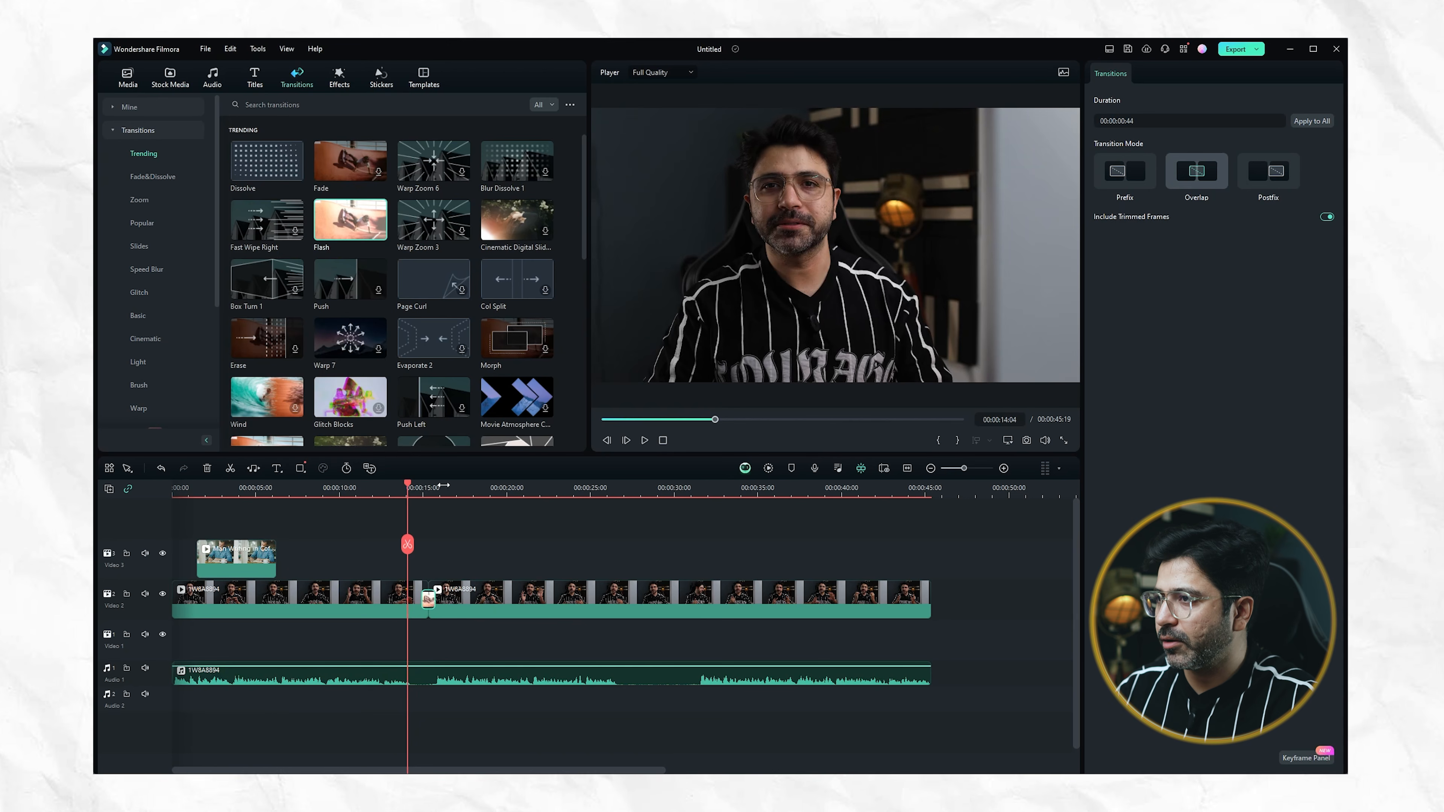
key("space")
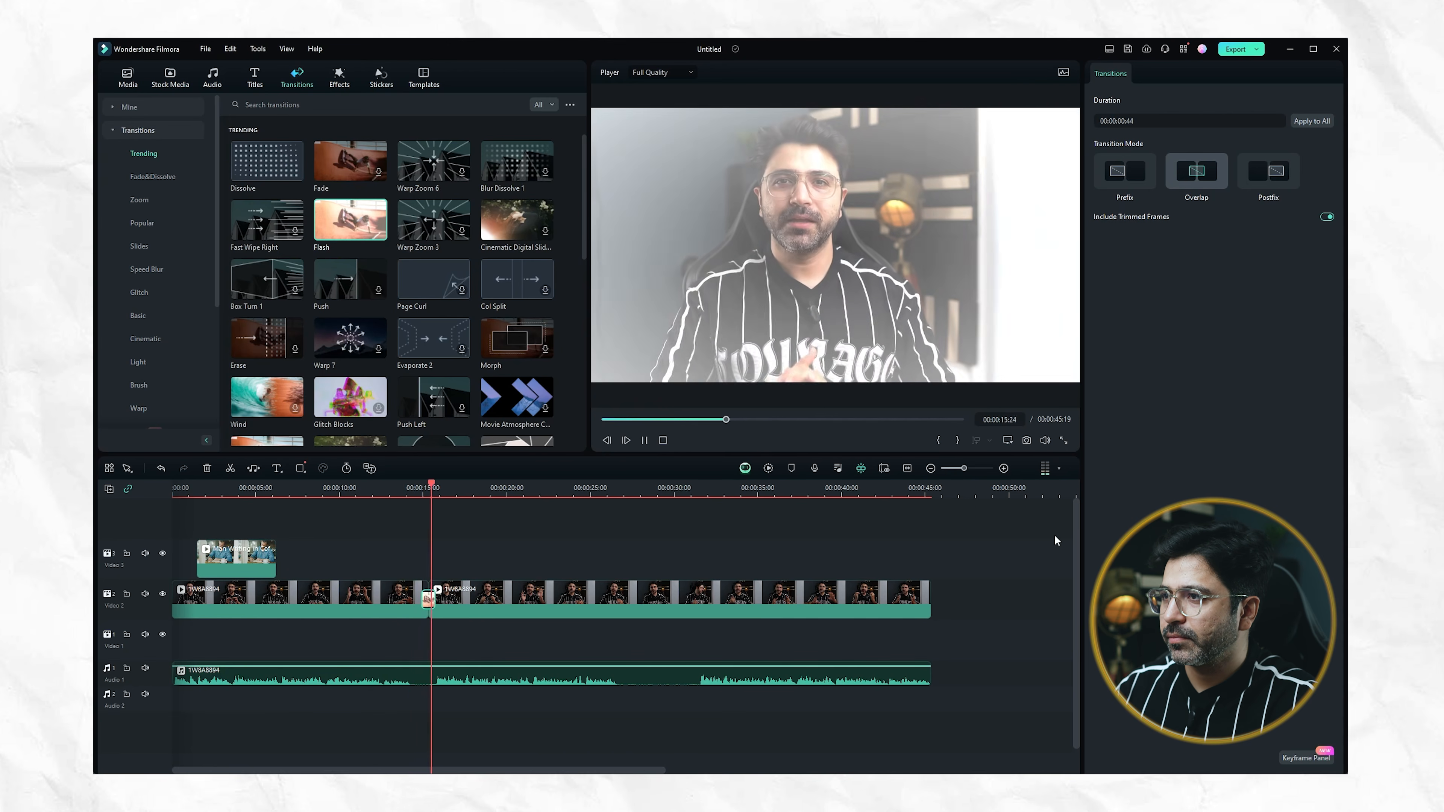
key("space")
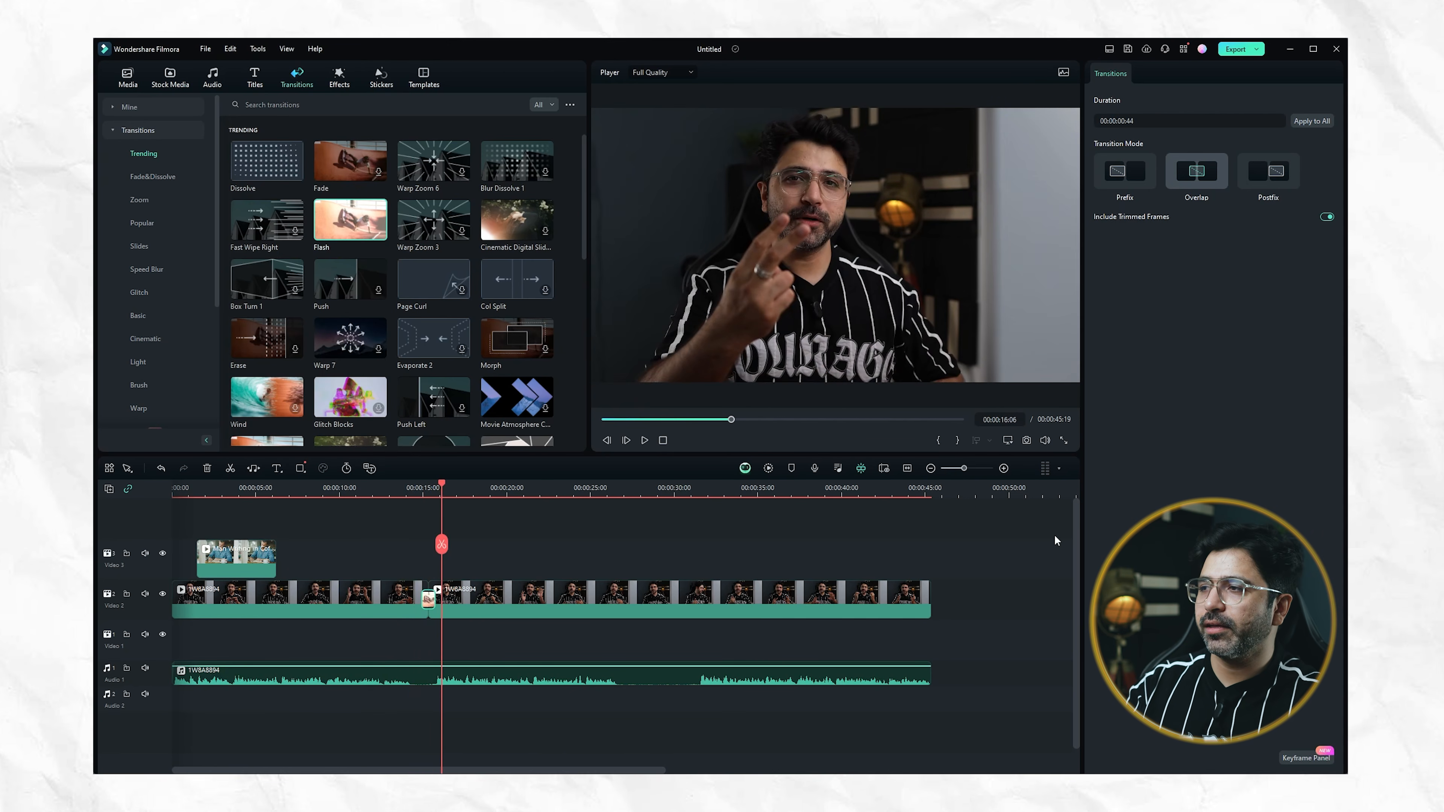
Replace the Flash transition at the Video 2 cut with the Blink Eyes transition and play across it
scroll(338, 366, "down", 3)
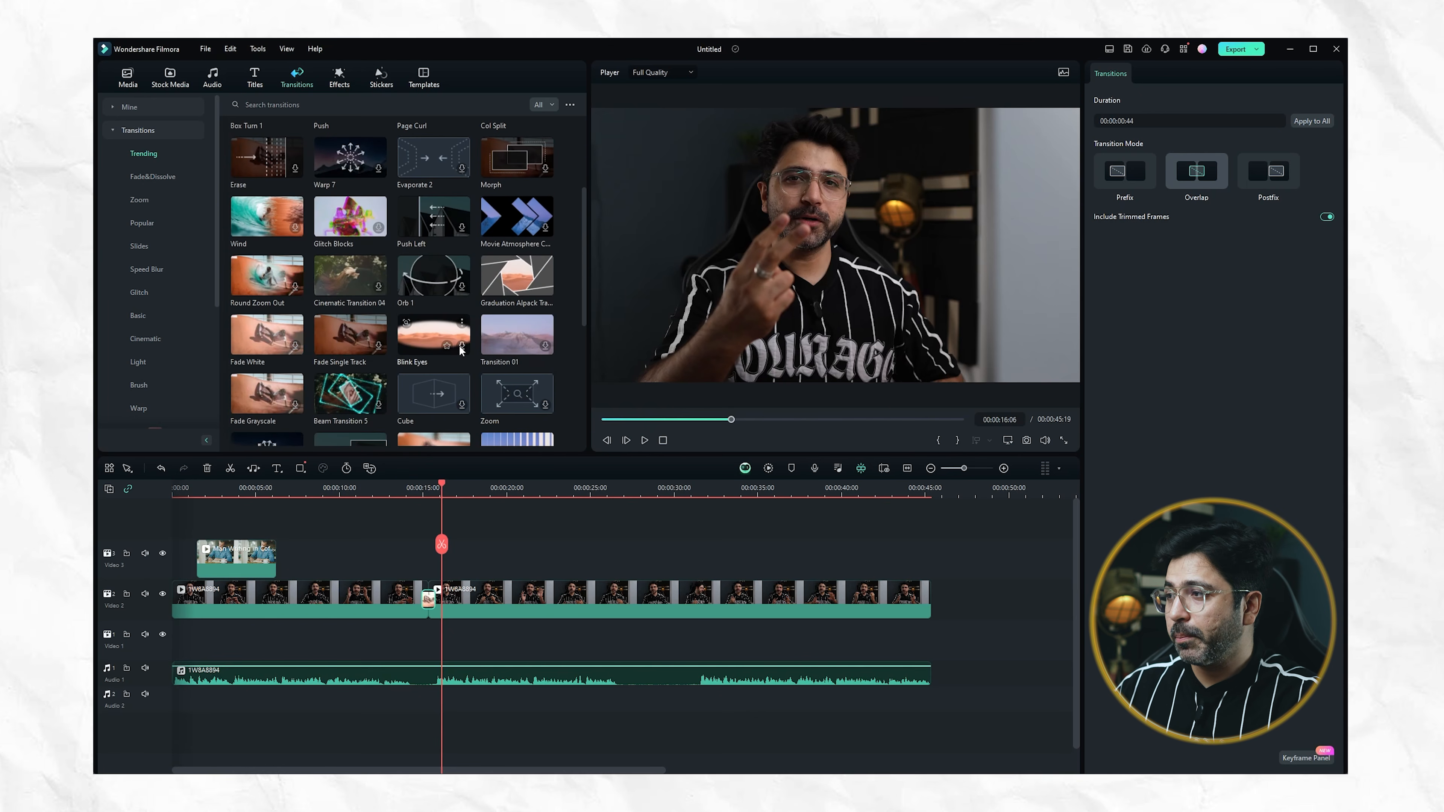
left_click(461, 349)
left_click(427, 600)
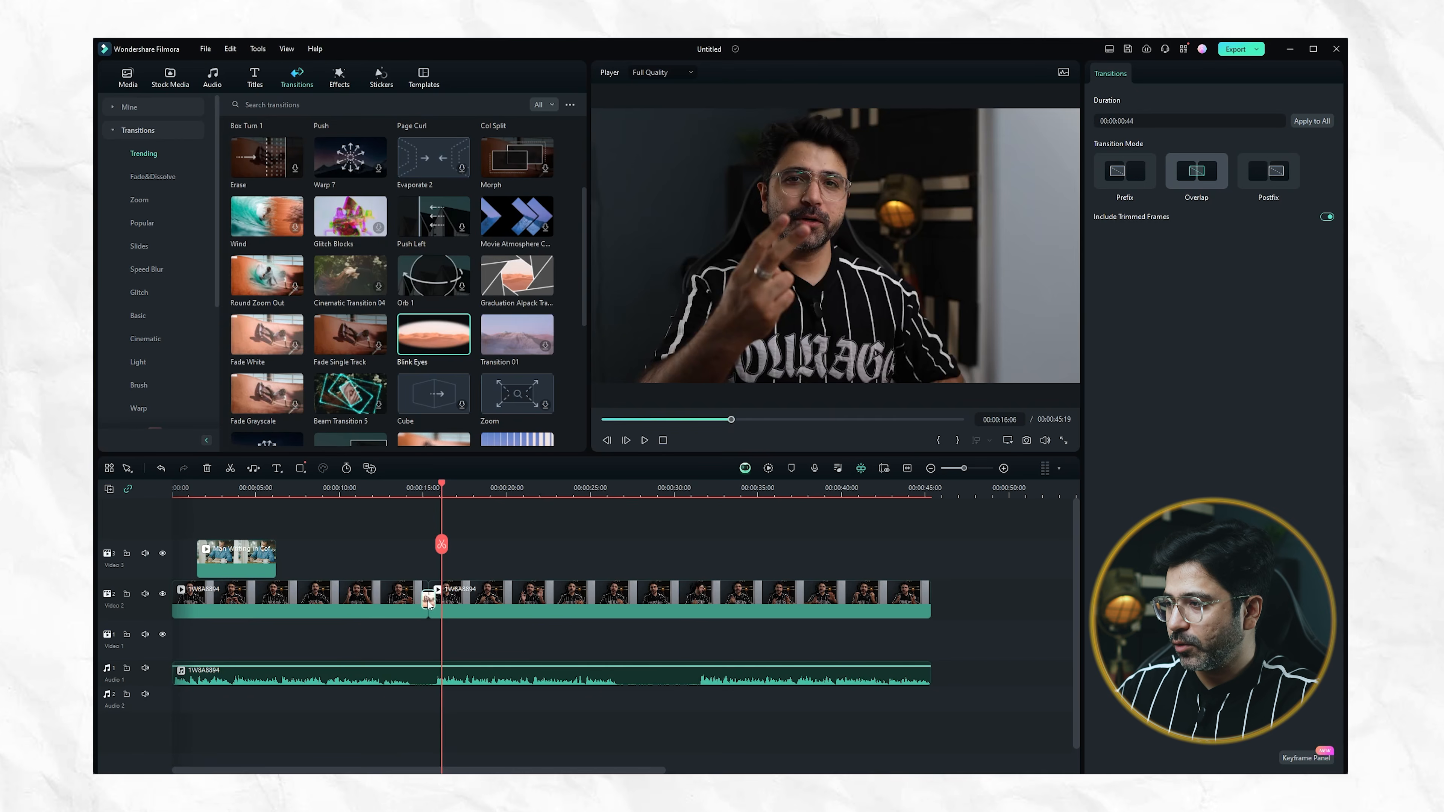
key("Delete")
left_click_drag(438, 341, 428, 598)
left_click(402, 490)
key("space")
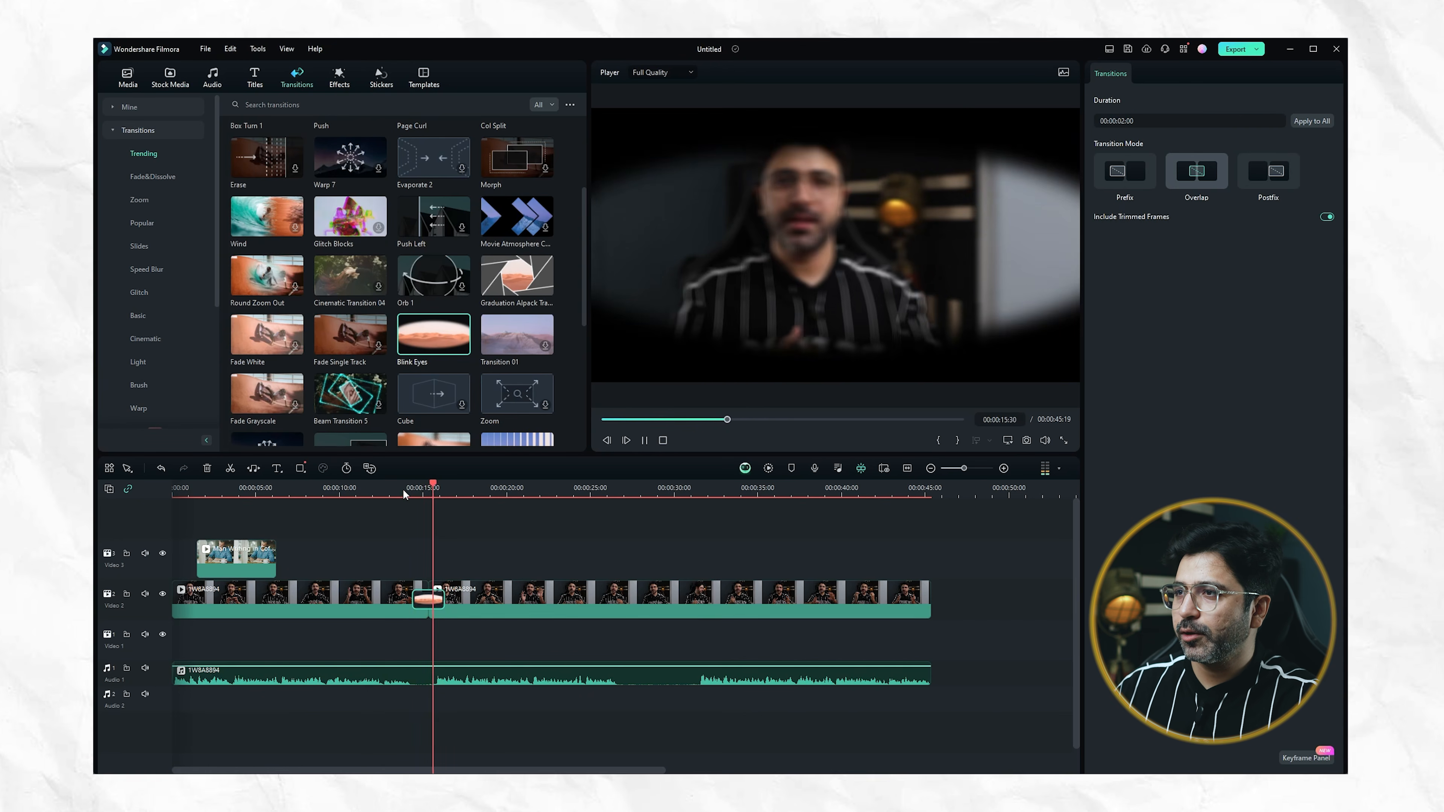
key("space")
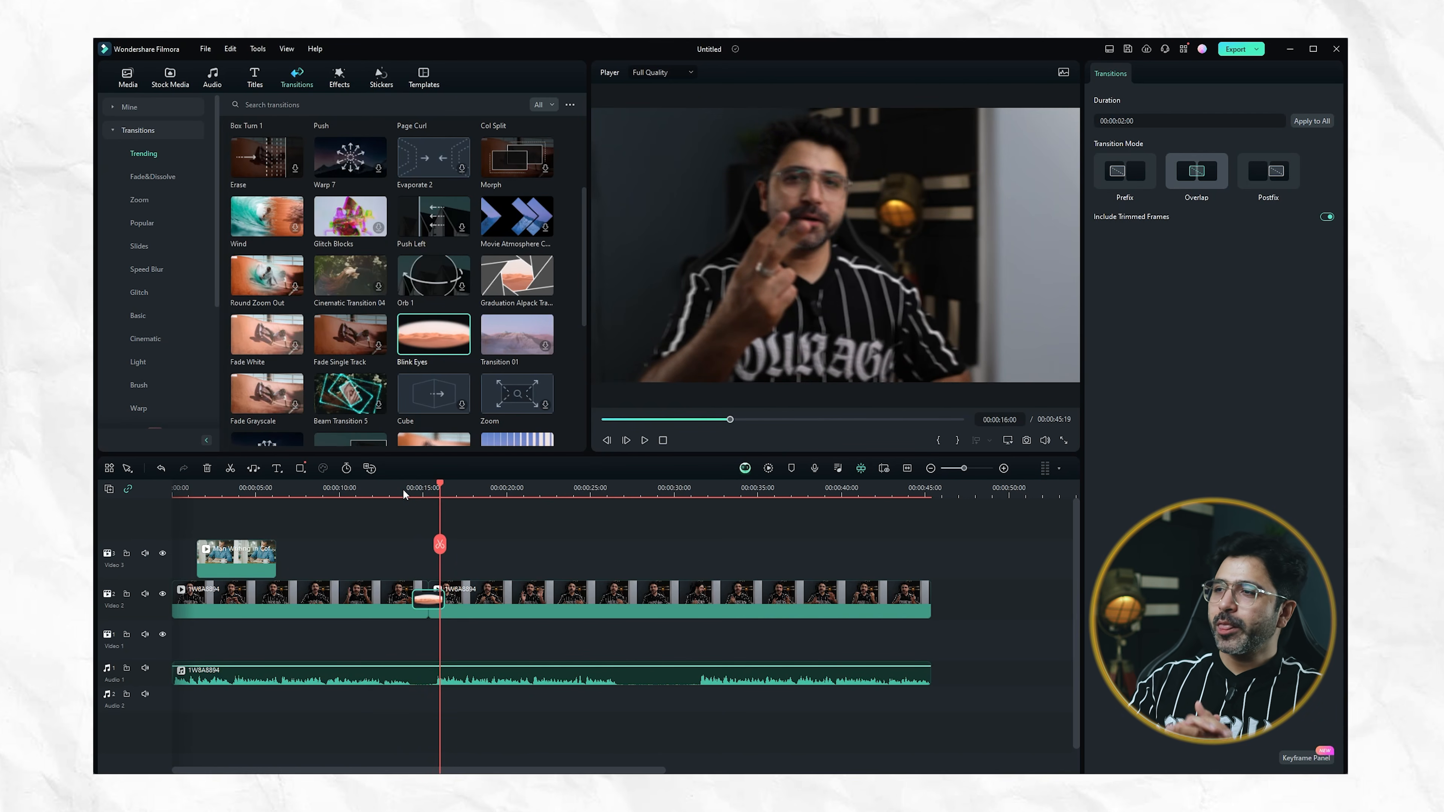
Preview the Movie 03, Radial Blur and Urban Bokeh effects and examine the trending and NewBlue FX effect collections
scroll(396, 295, "down", 5)
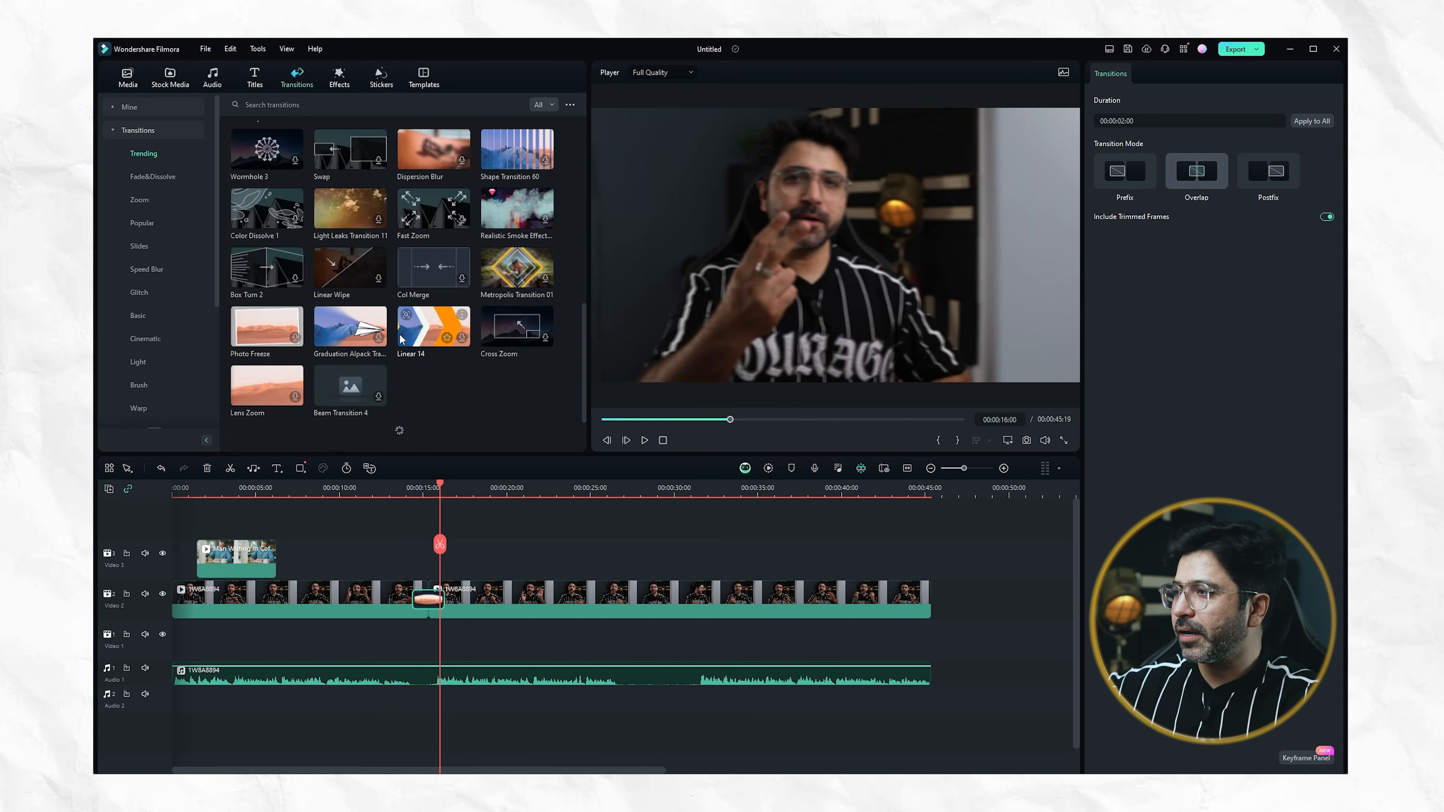
scroll(401, 340, "up", 6)
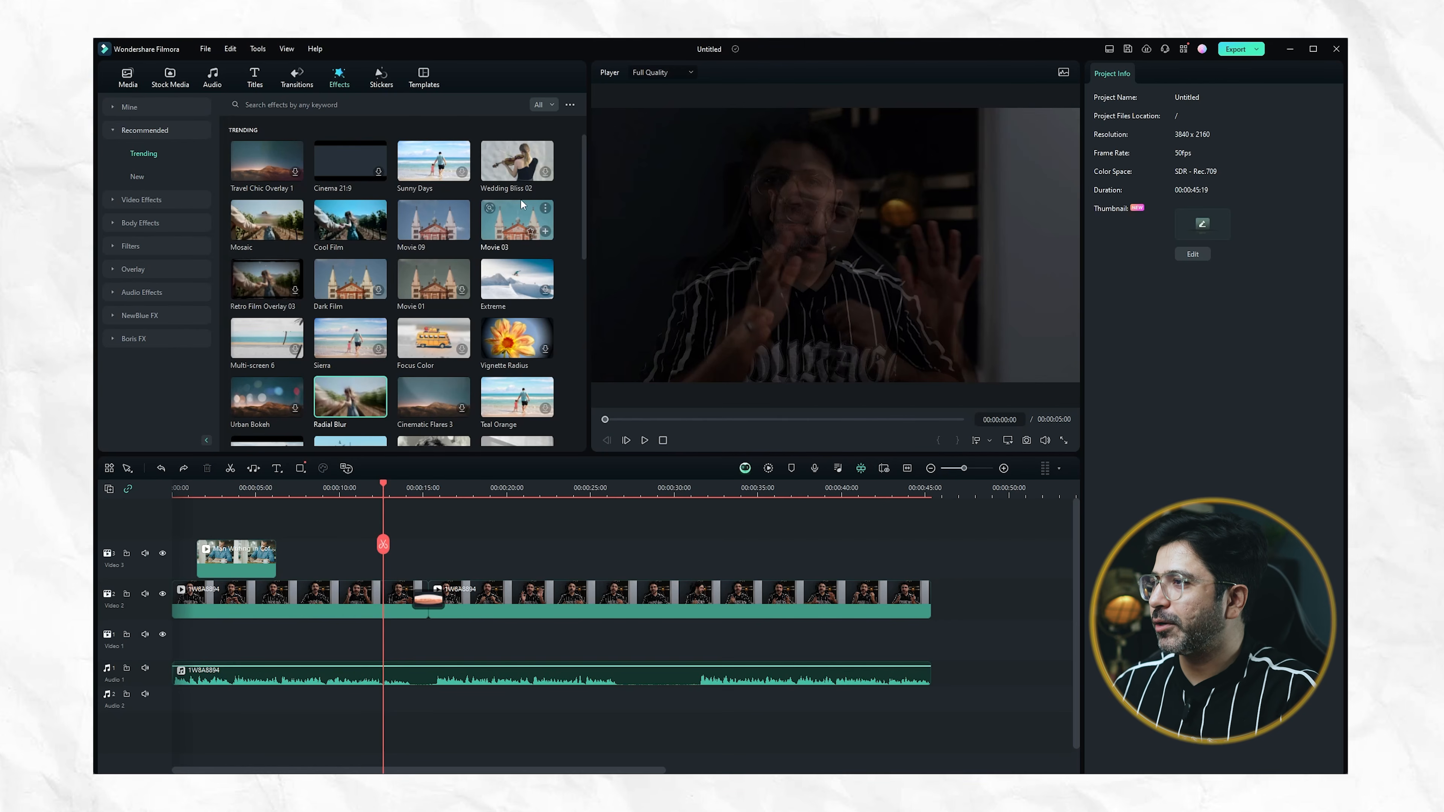
left_click(510, 236)
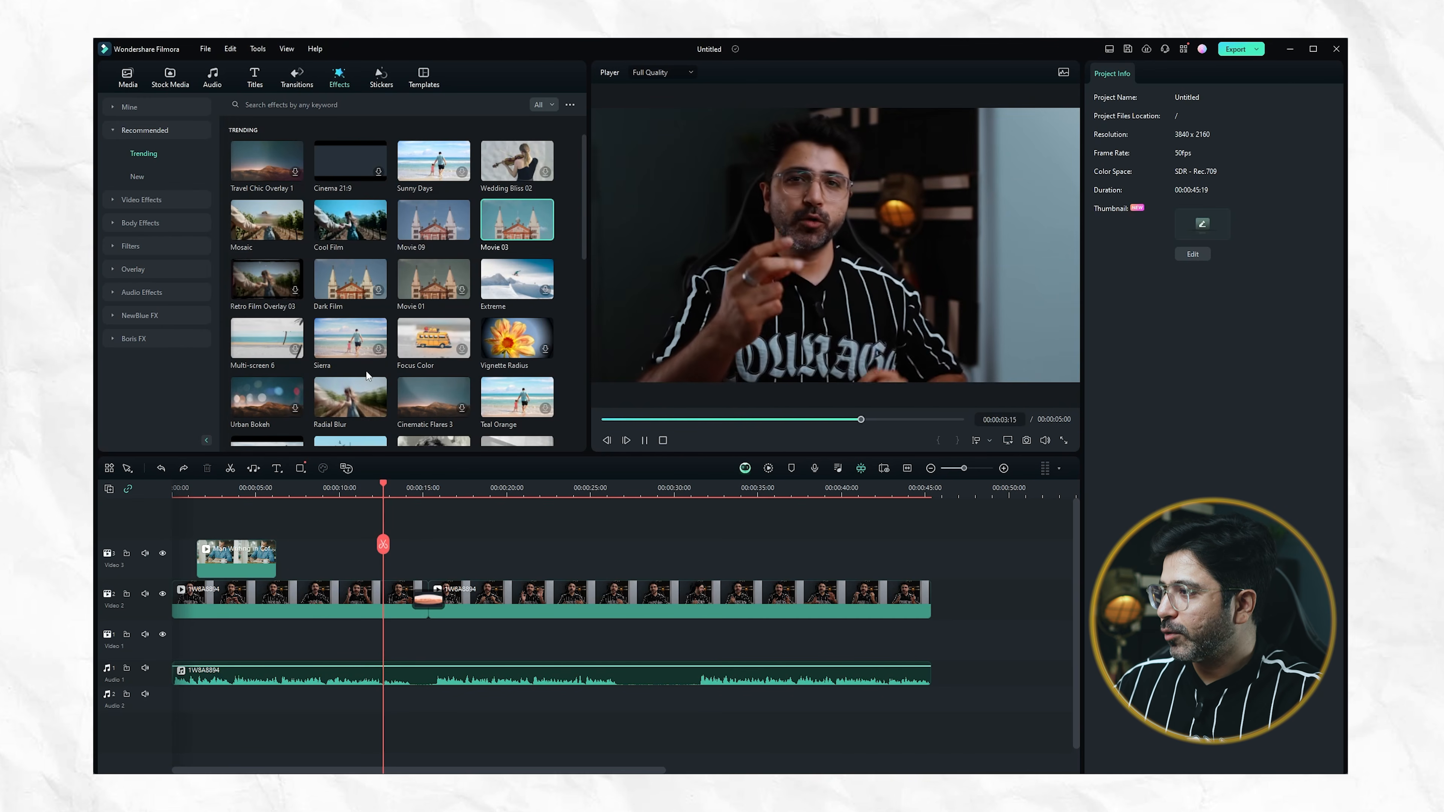
left_click(365, 395)
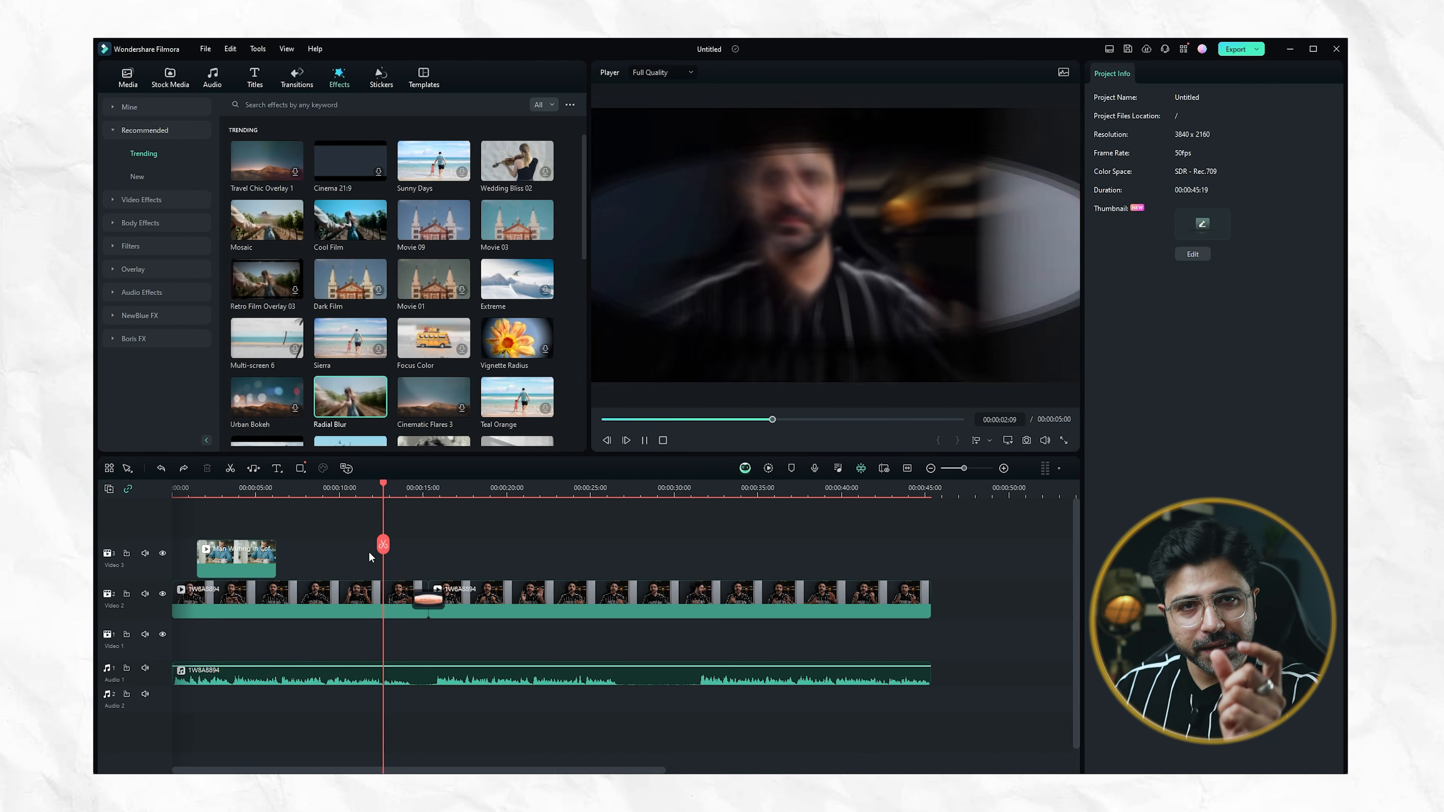
left_click(267, 422)
scroll(267, 422, "down", 3)
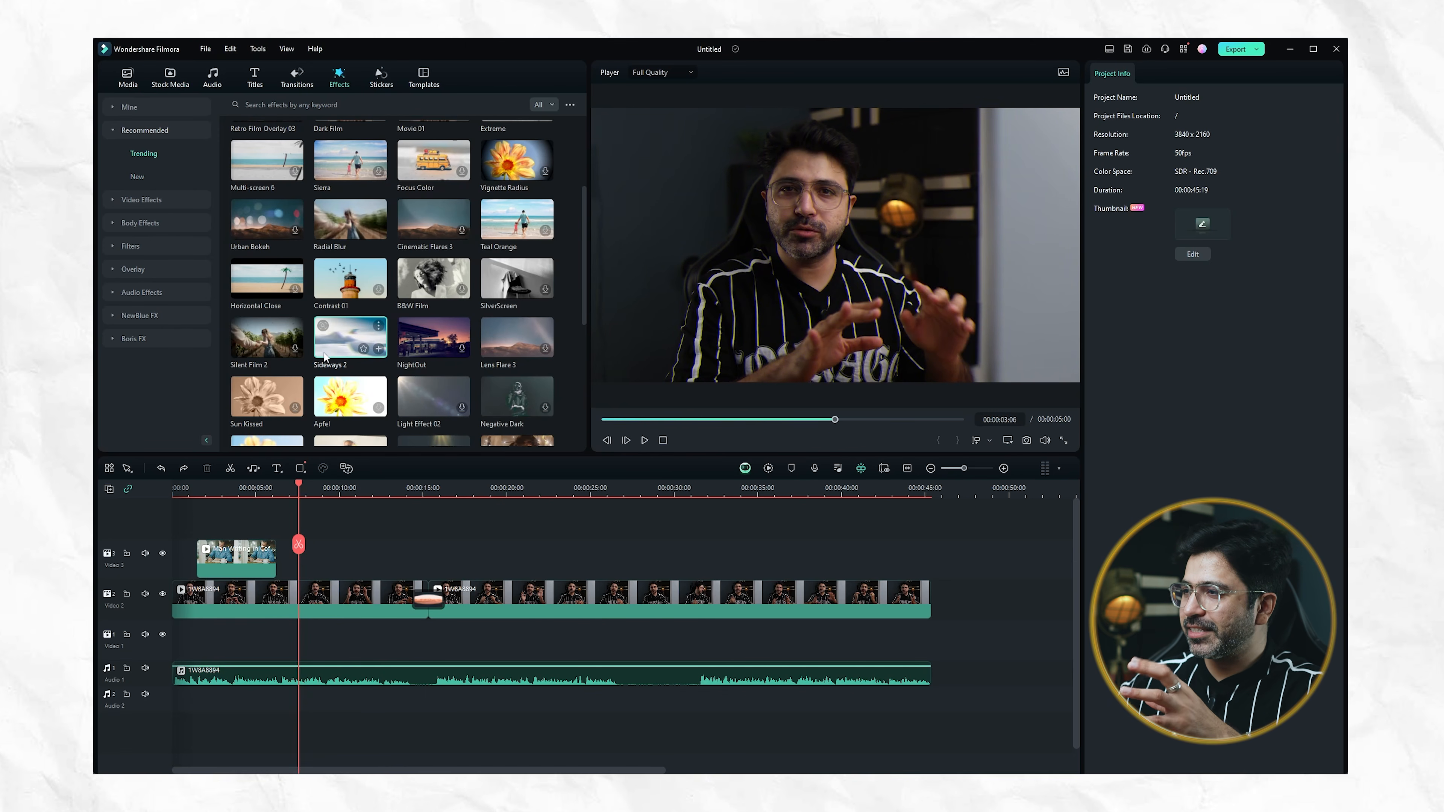
scroll(362, 331, "down", 10)
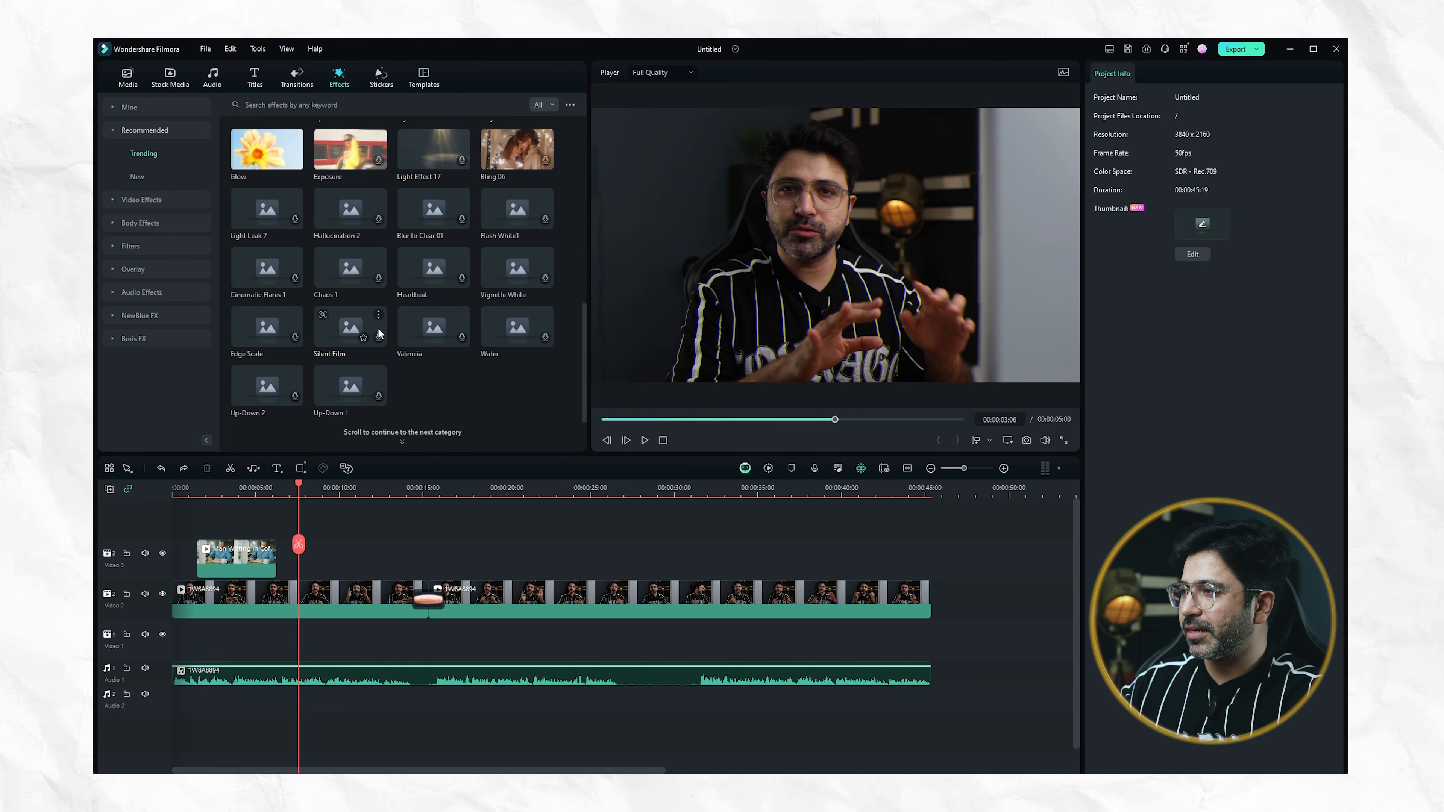
left_click(154, 315)
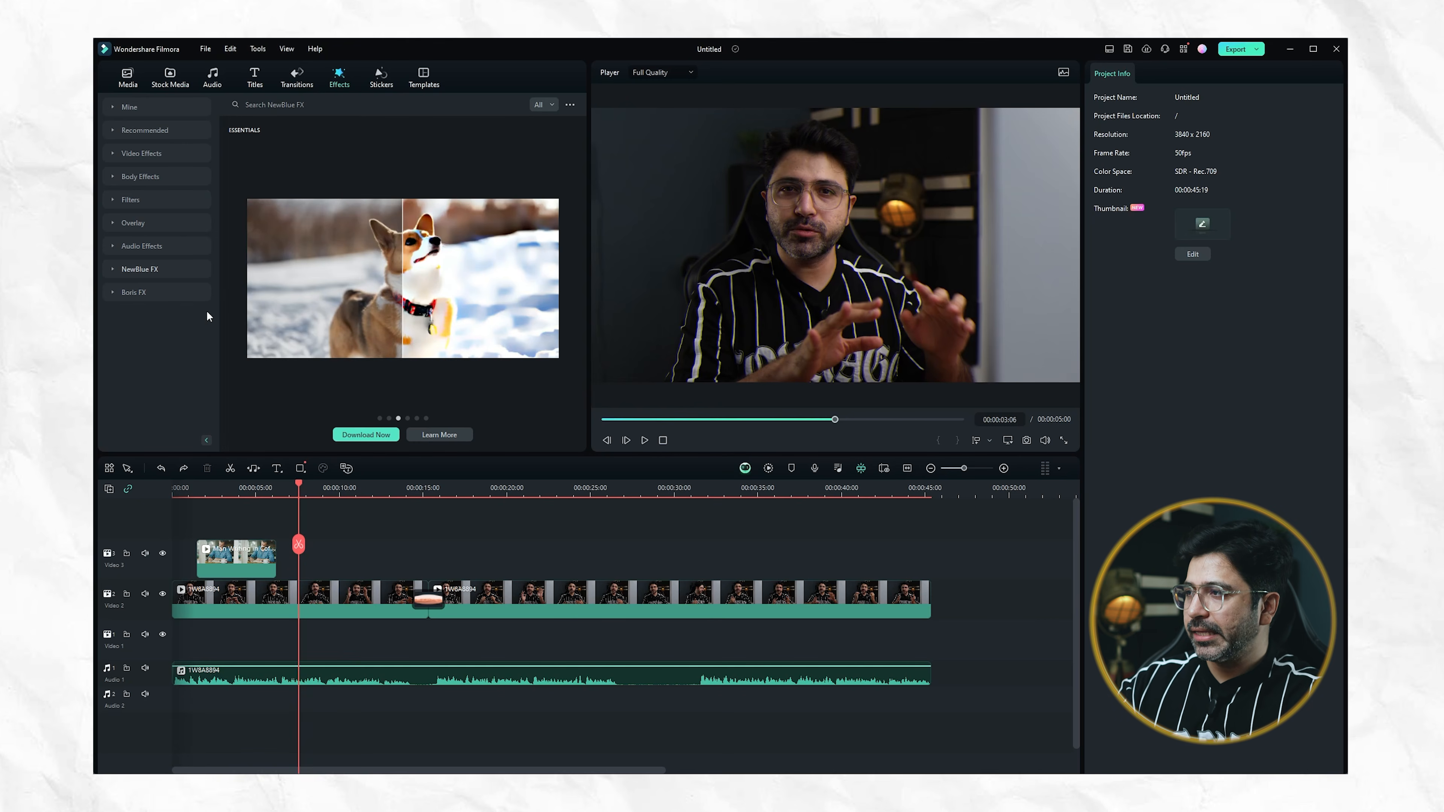
Browse the trending stickers and preview the Blogger Living Stream hearts-and-likes sticker and a Social Media Intro subscribe sticker
left_click(385, 83)
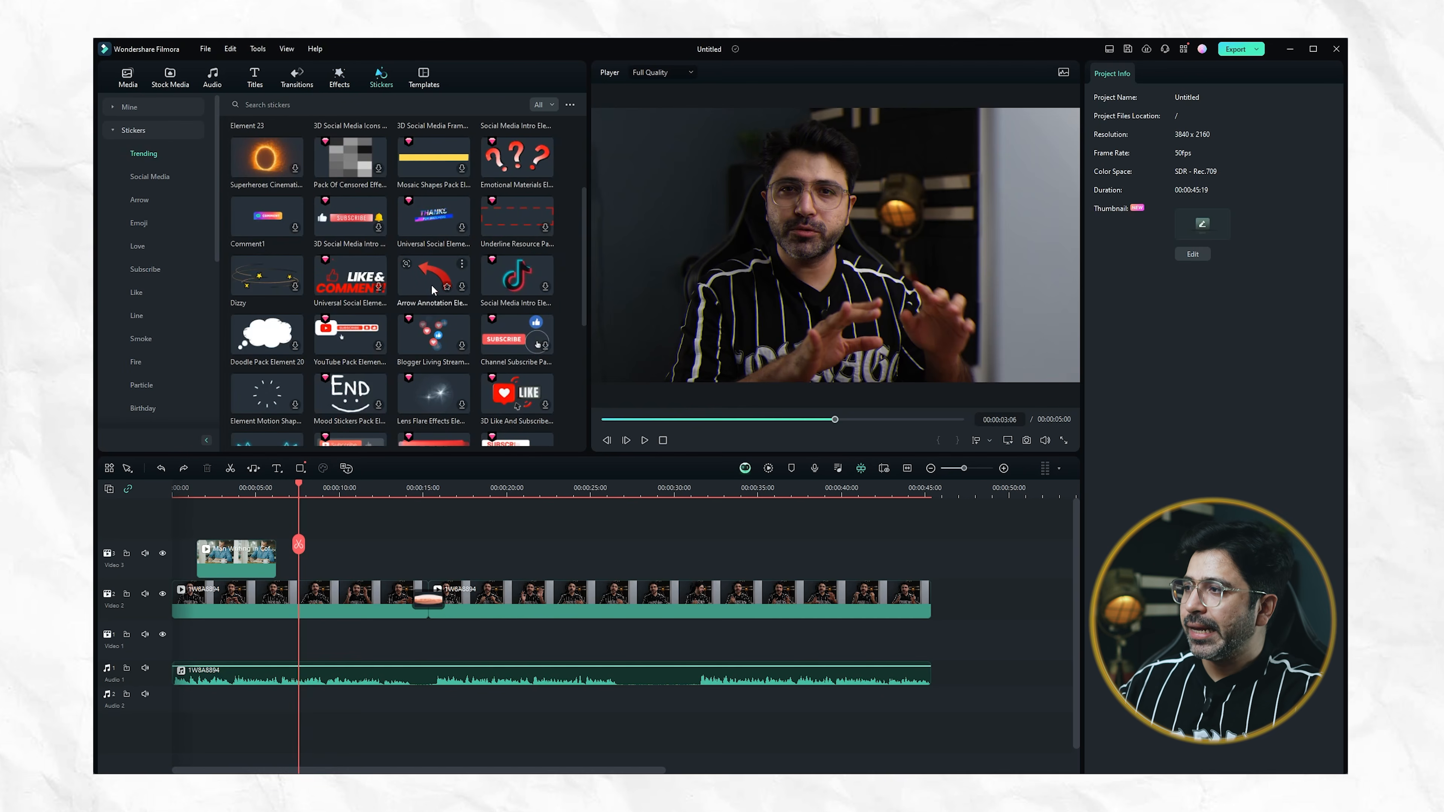
left_click(439, 349)
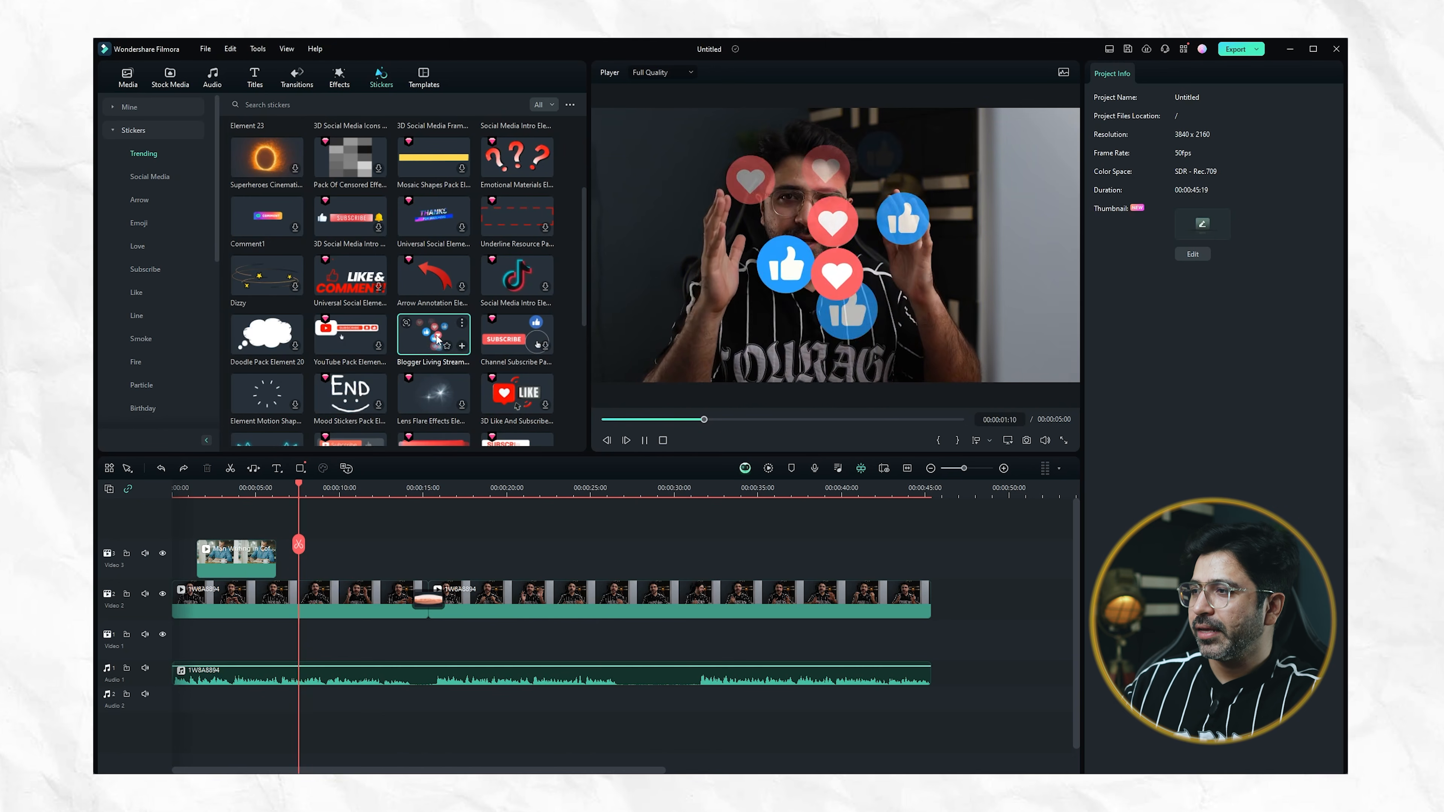
scroll(437, 340, "down", 5)
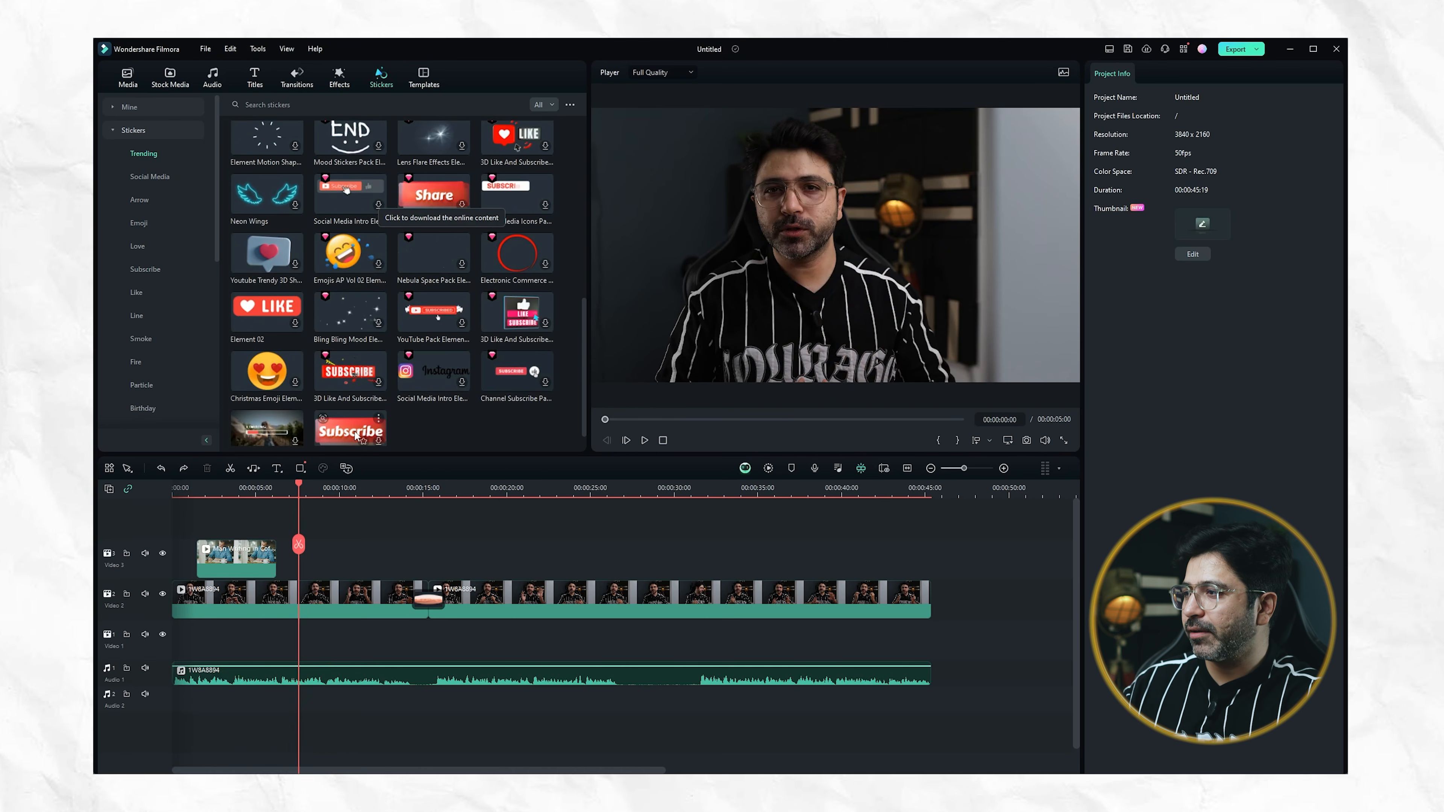
left_click(371, 203)
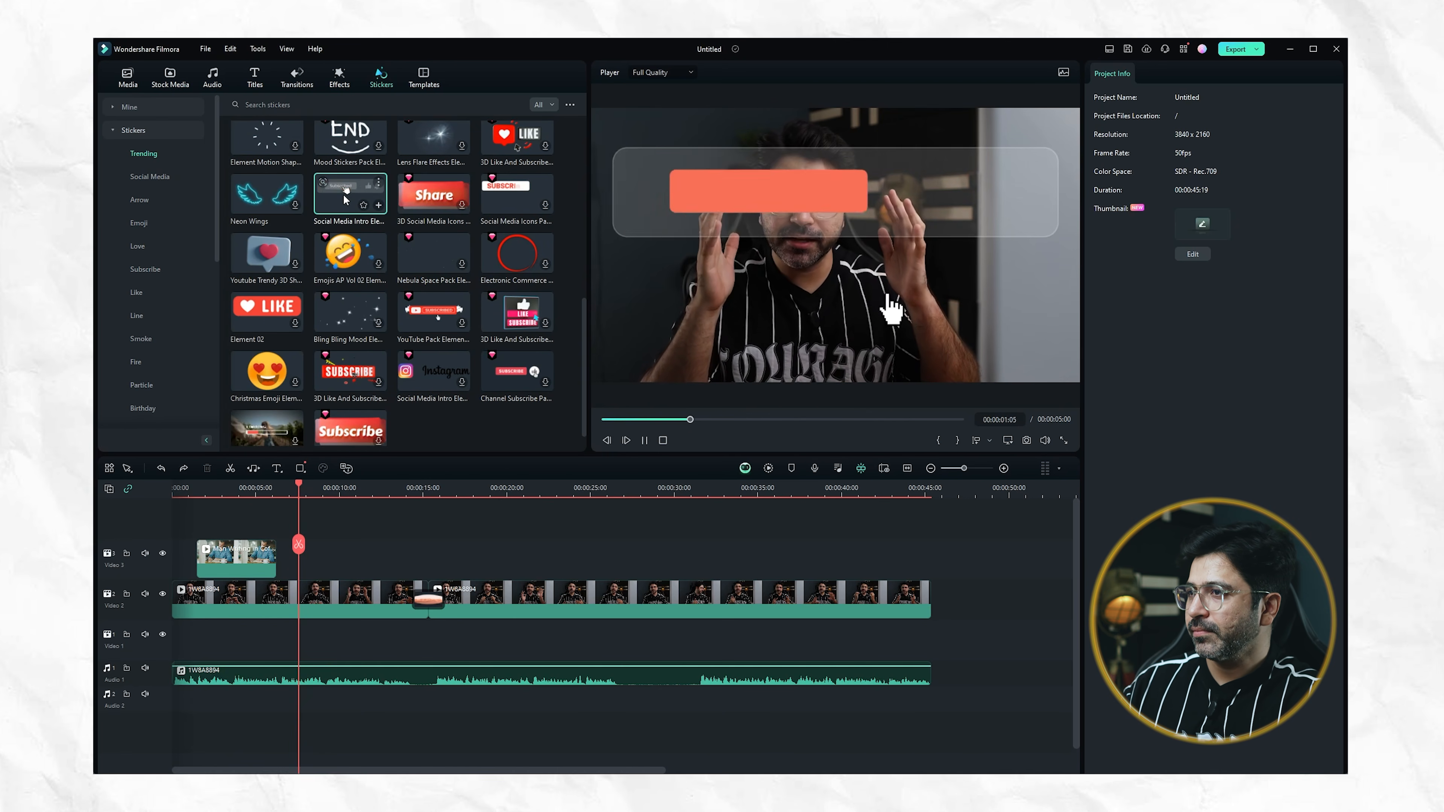
left_click_drag(880, 234, 848, 276)
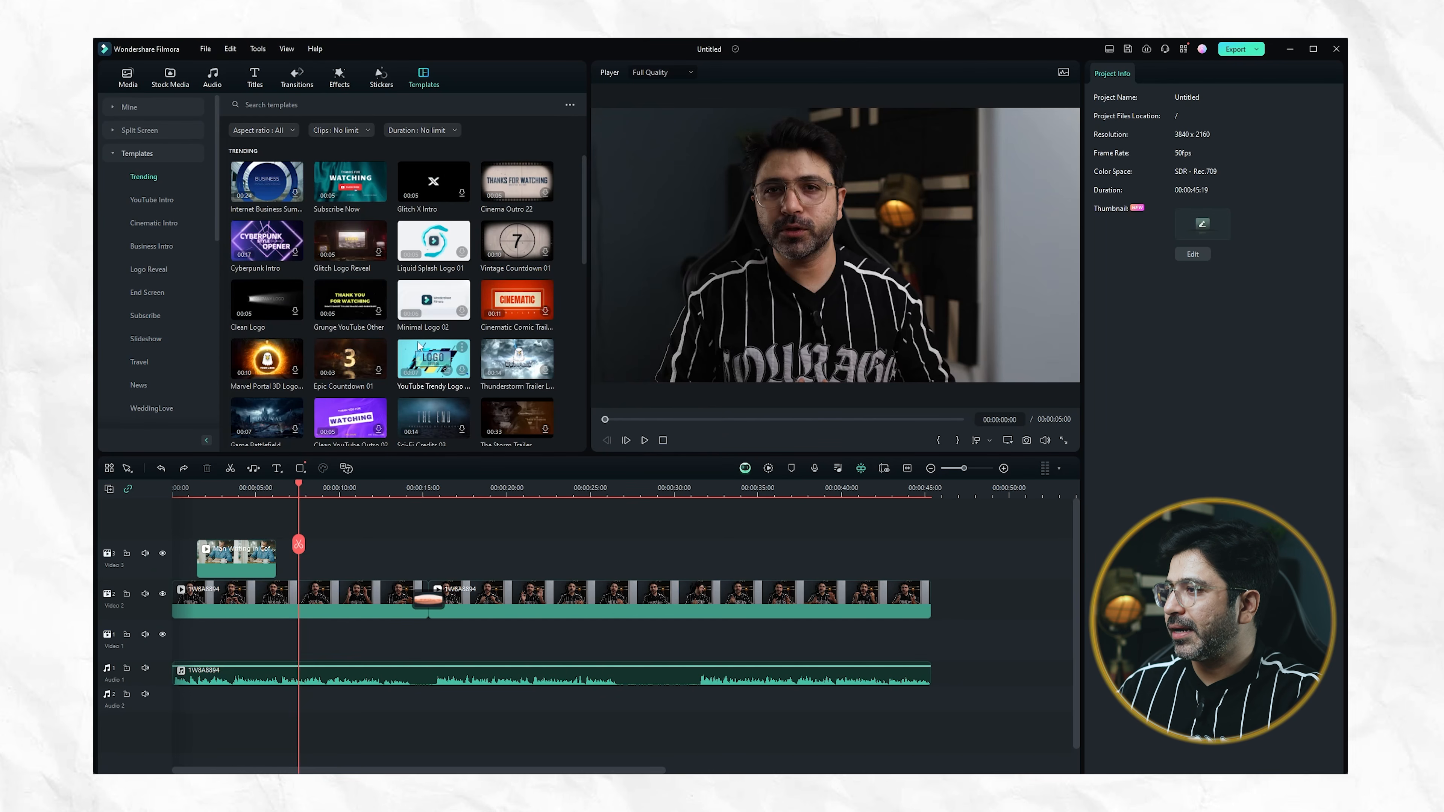
Add the Call For Subscribe template directly after the last clip on the Video 2 track and play the outro
scroll(501, 315, "down", 3)
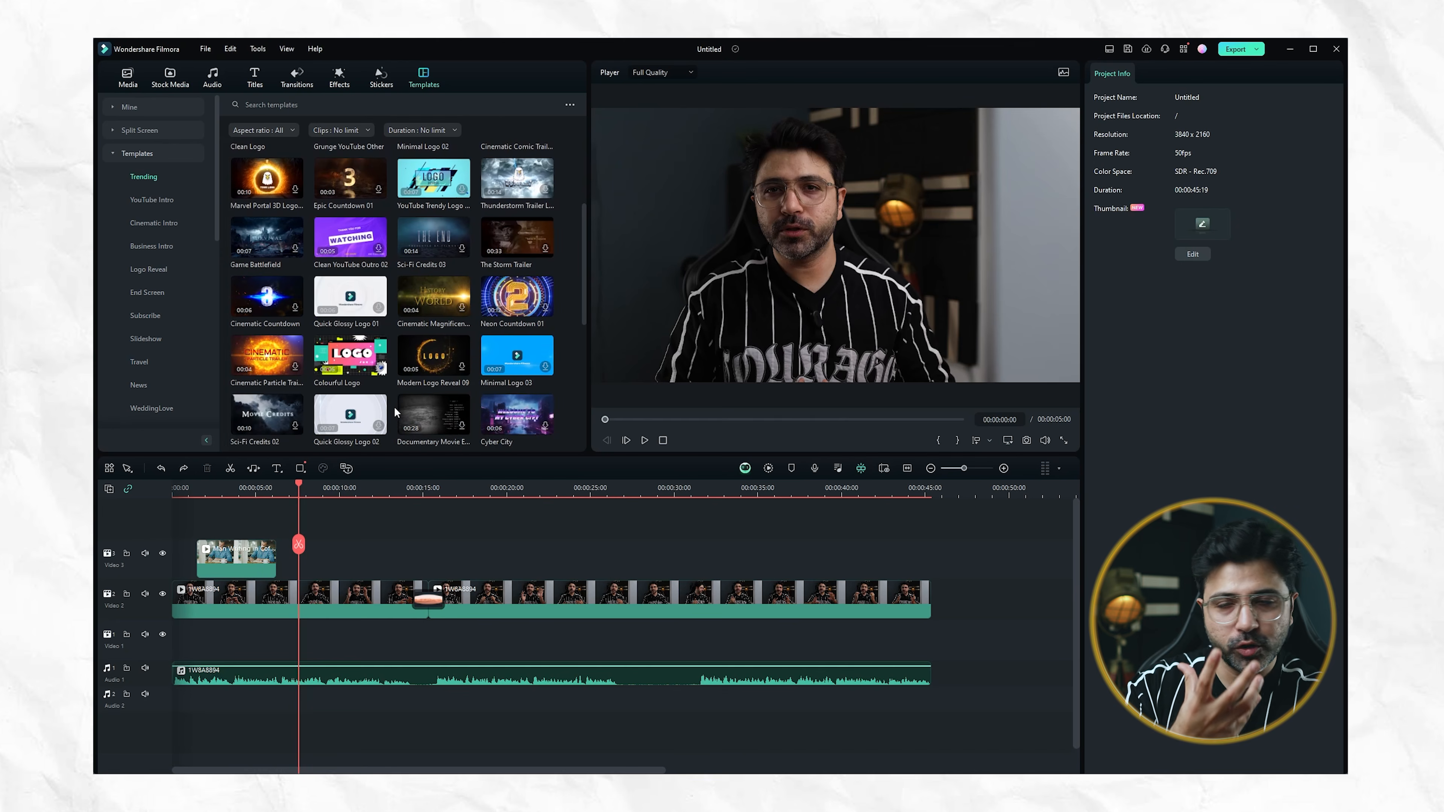
scroll(395, 408, "down", 5)
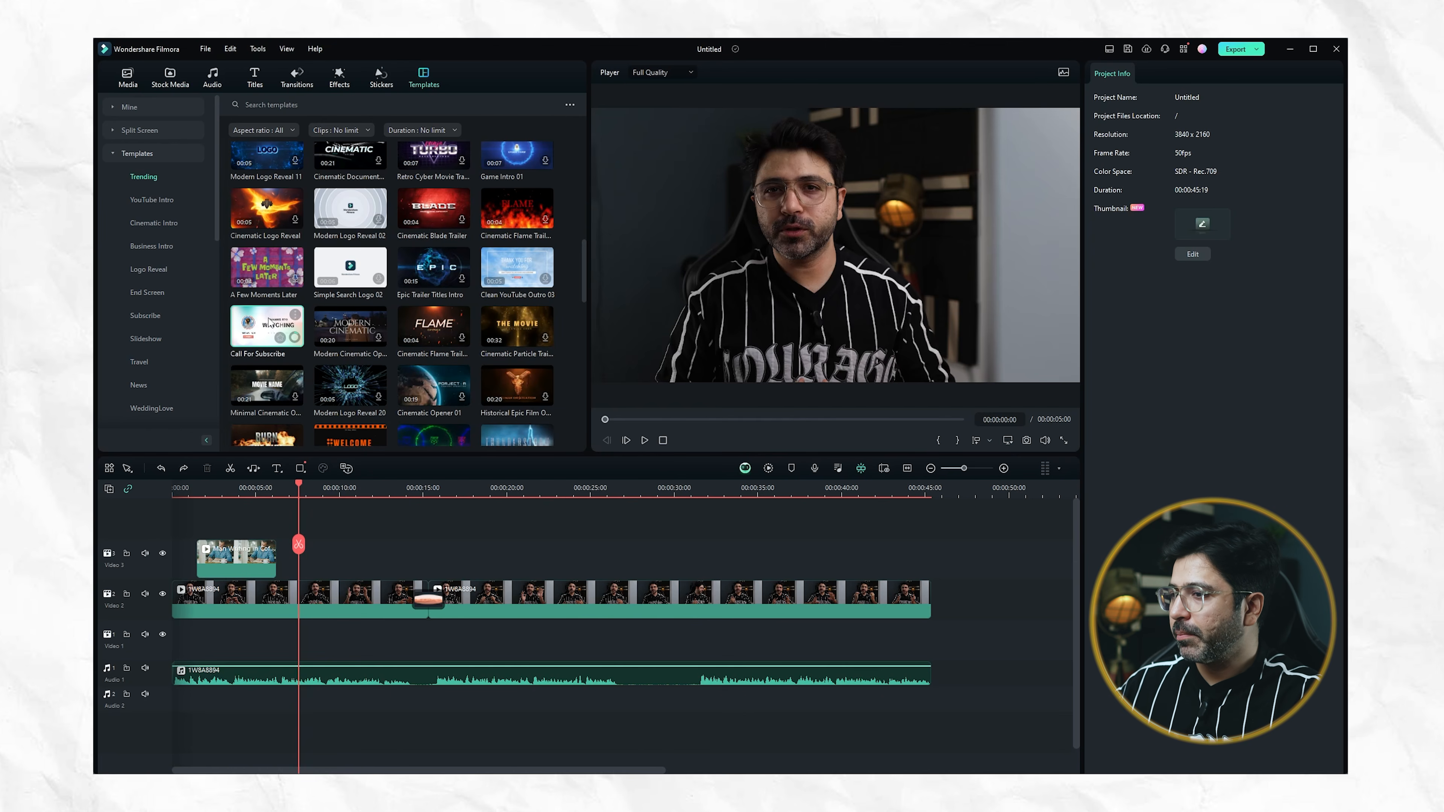
left_click_drag(294, 343, 933, 632)
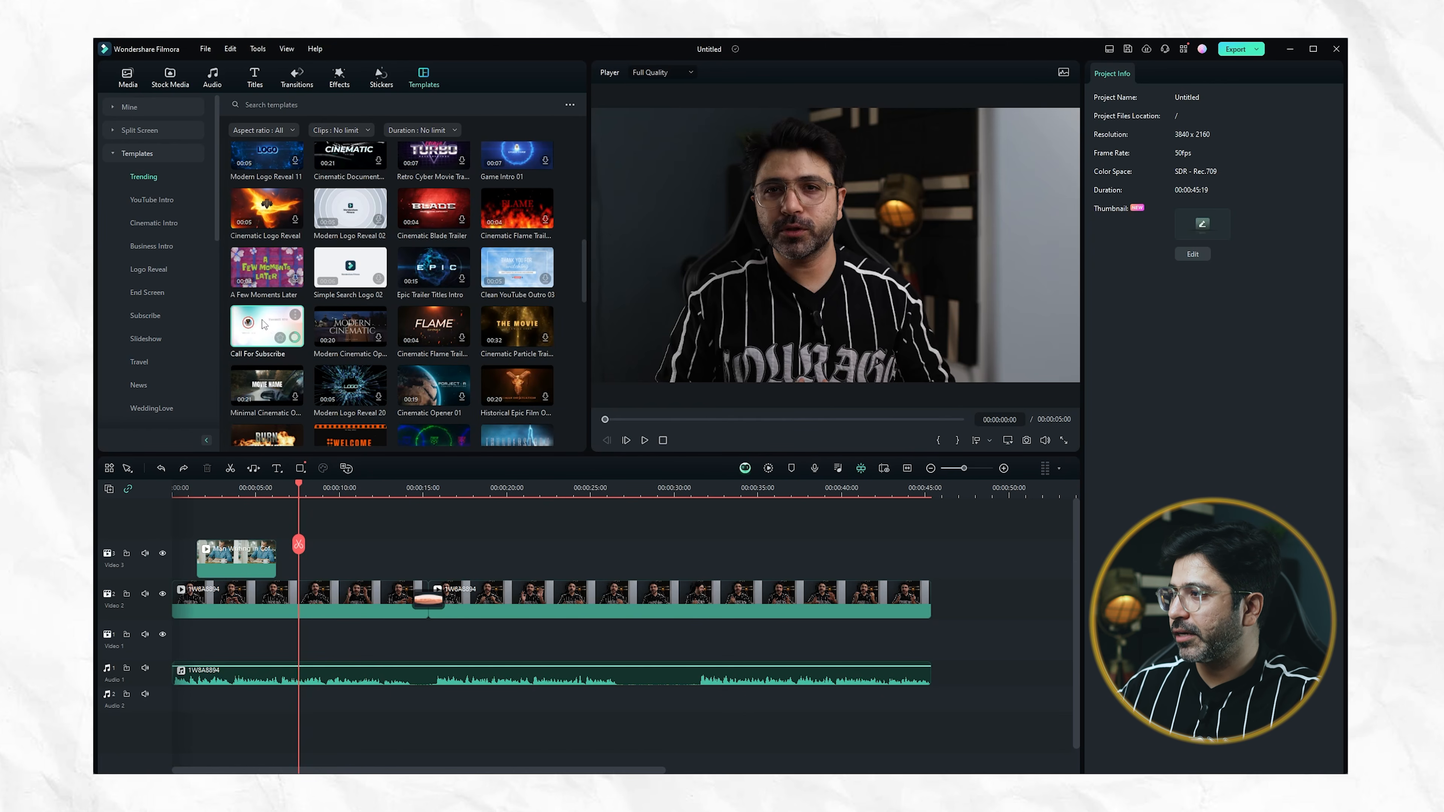
left_click_drag(277, 333, 932, 588)
left_click(921, 488)
key("space")
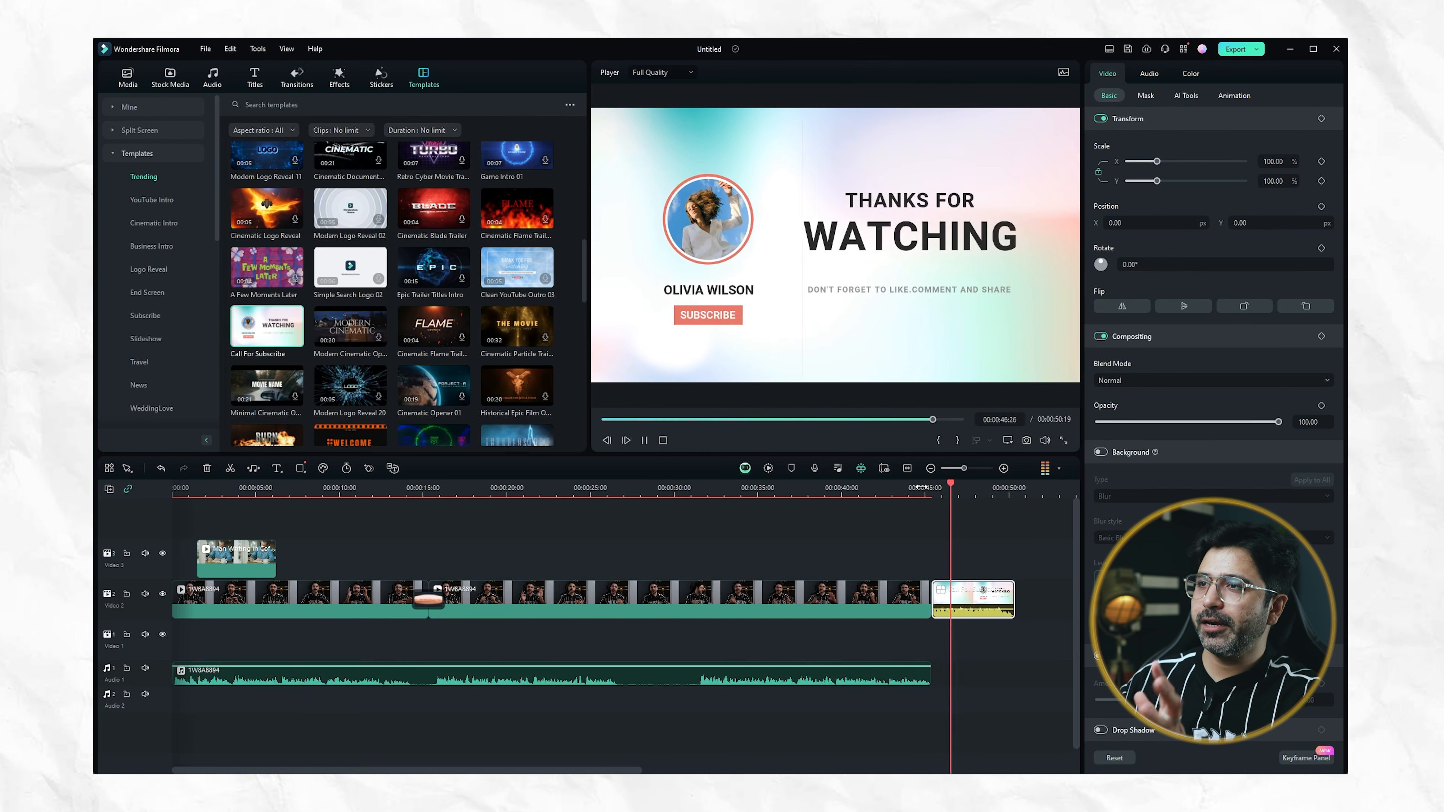
key("space")
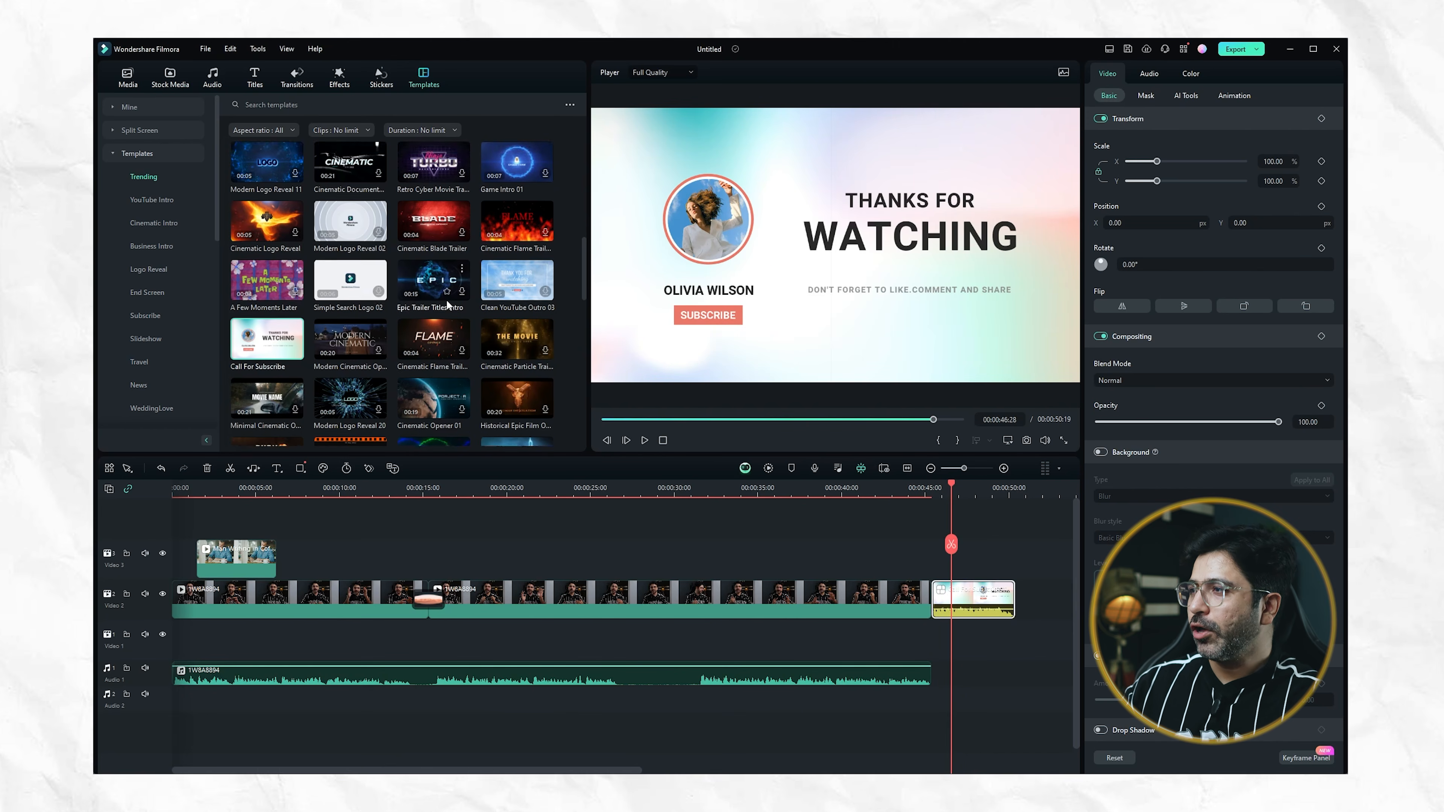
Open the export settings, pick a frame about 40% through the video as the thumbnail and open it for editing
scroll(432, 304, "up", 6)
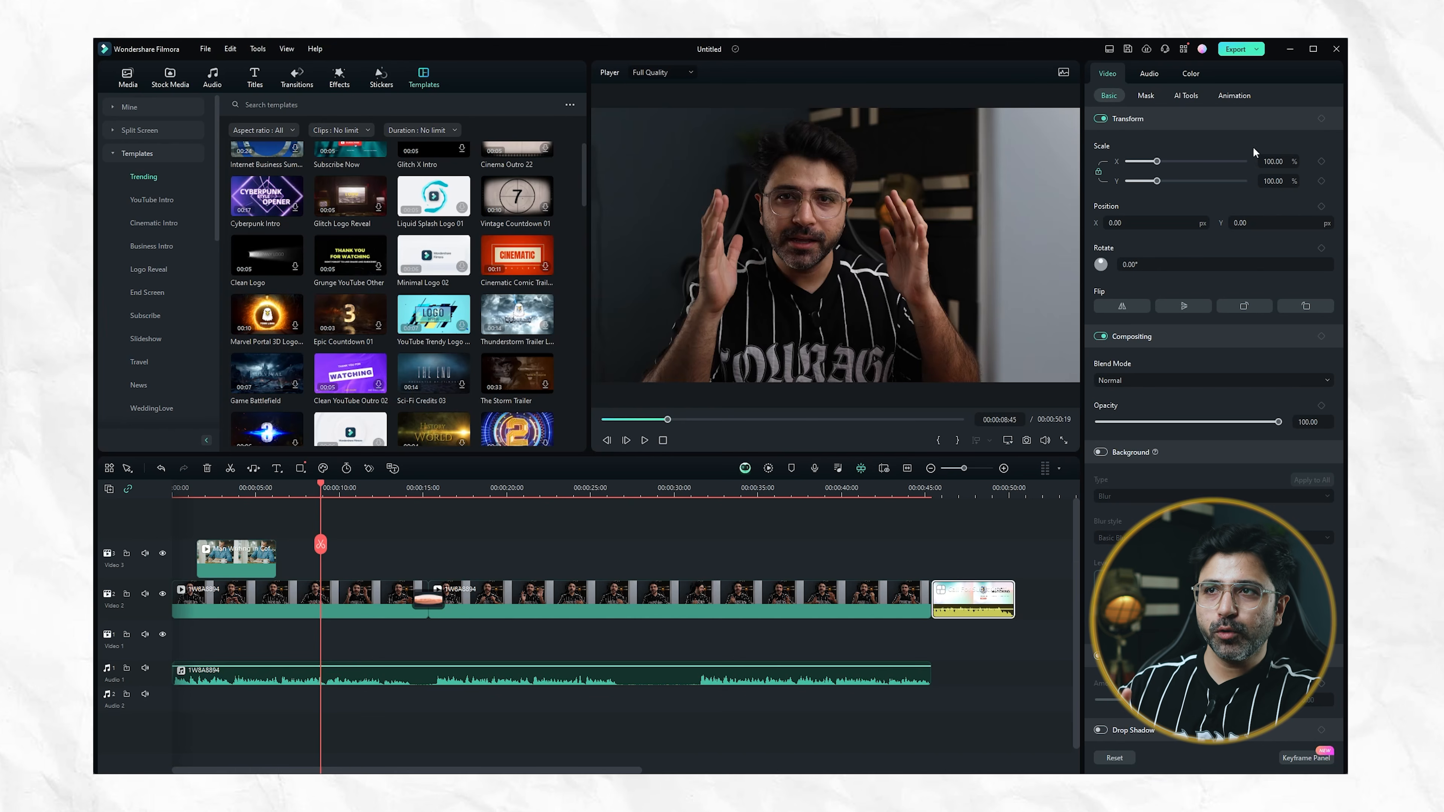
left_click(1257, 51)
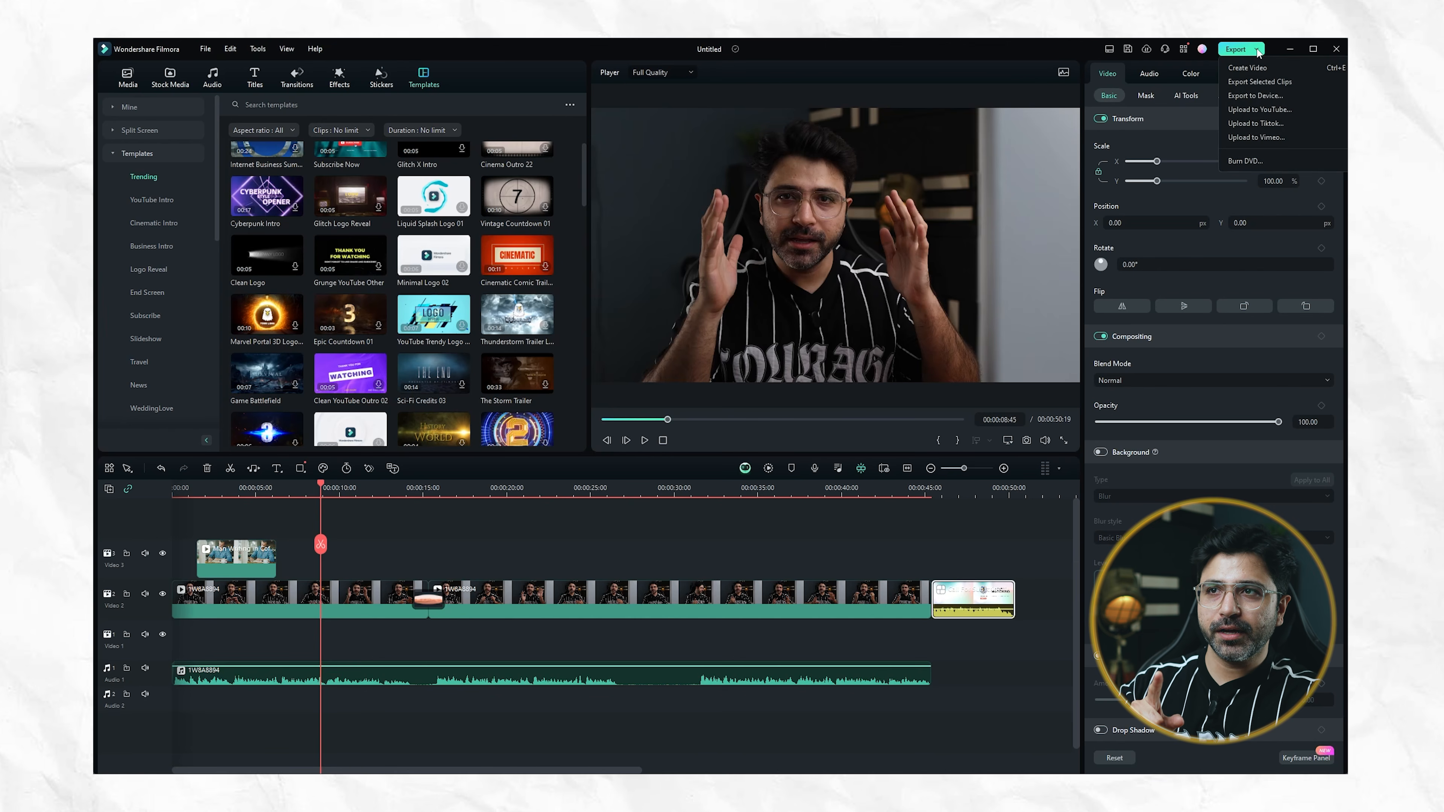
left_click(1240, 50)
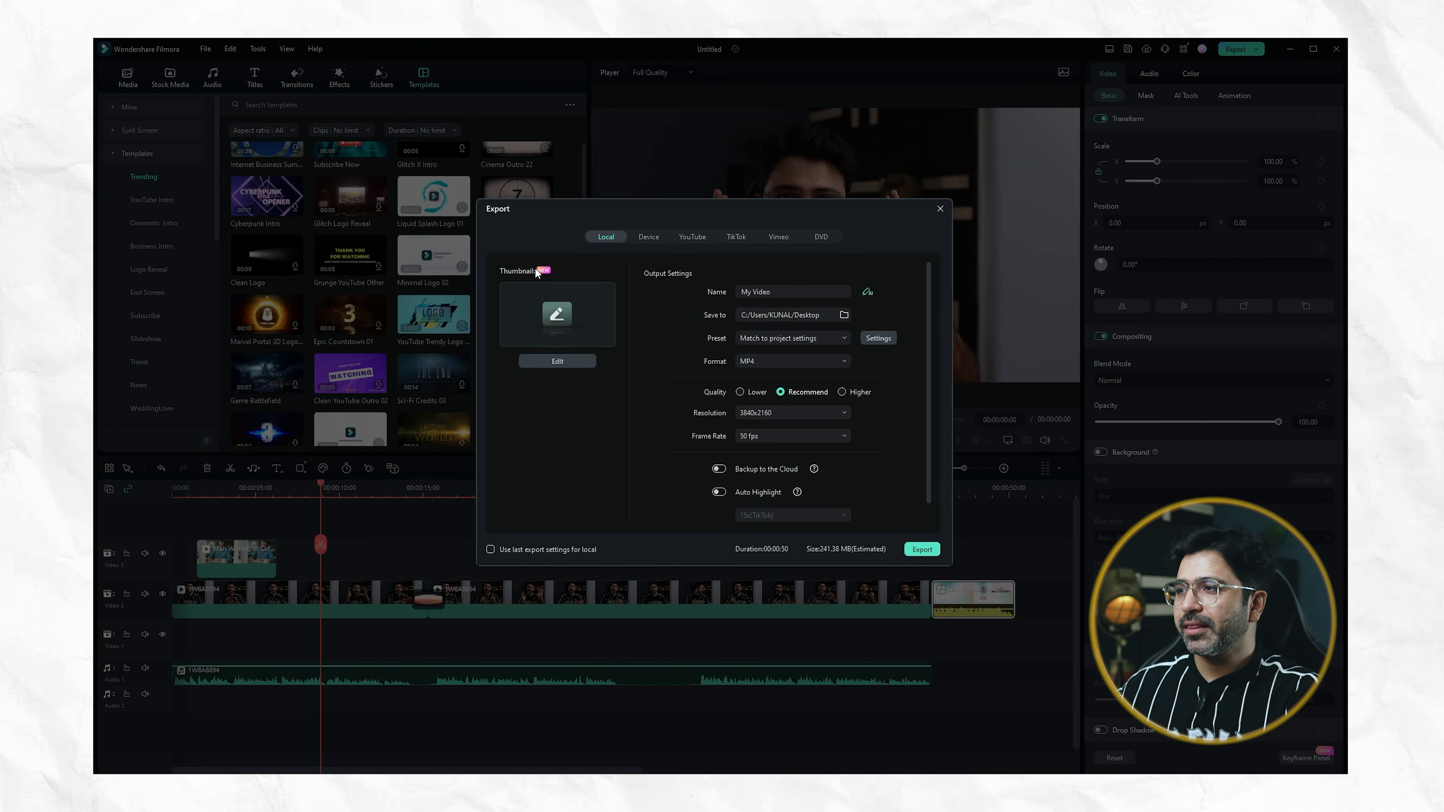
left_click(567, 365)
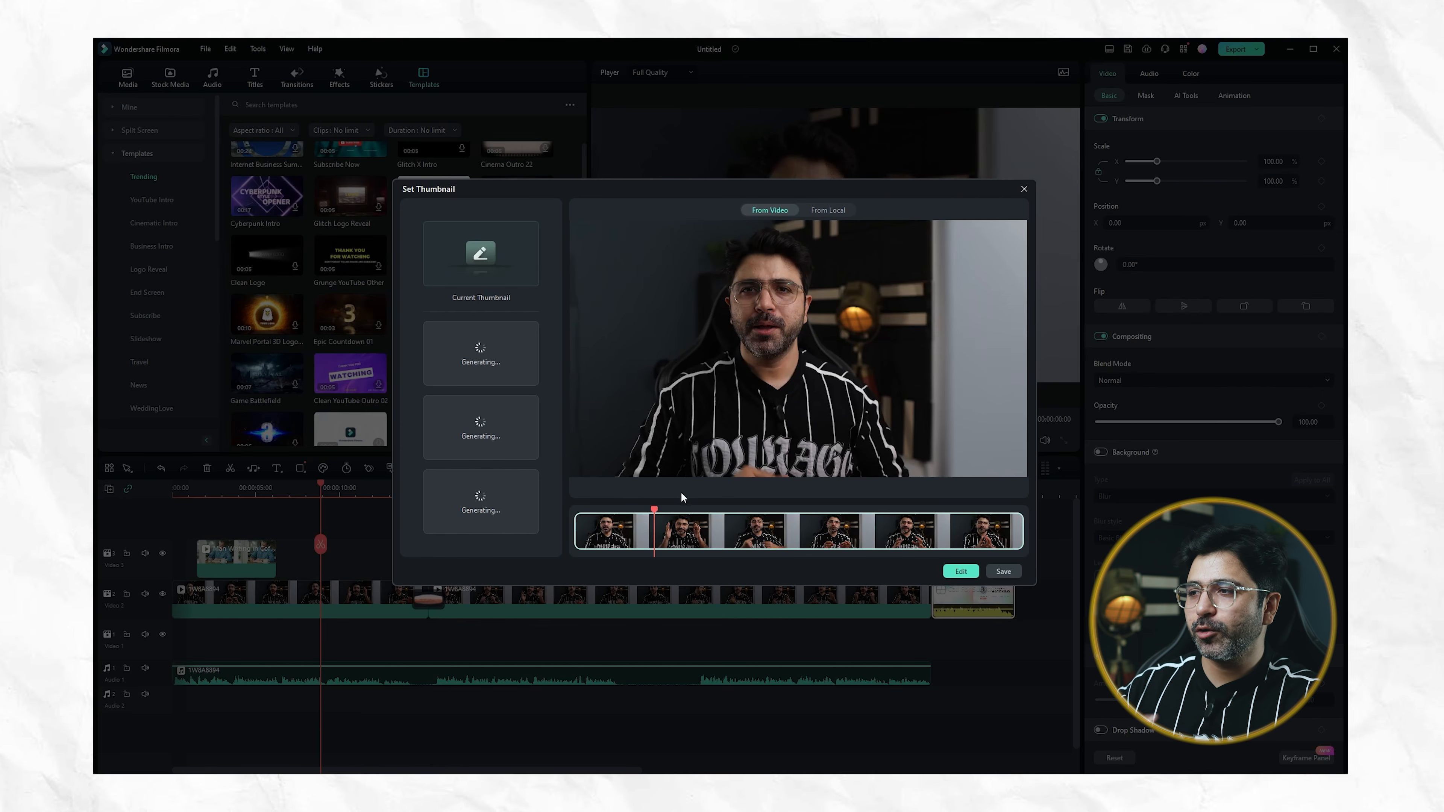
left_click_drag(654, 511, 758, 524)
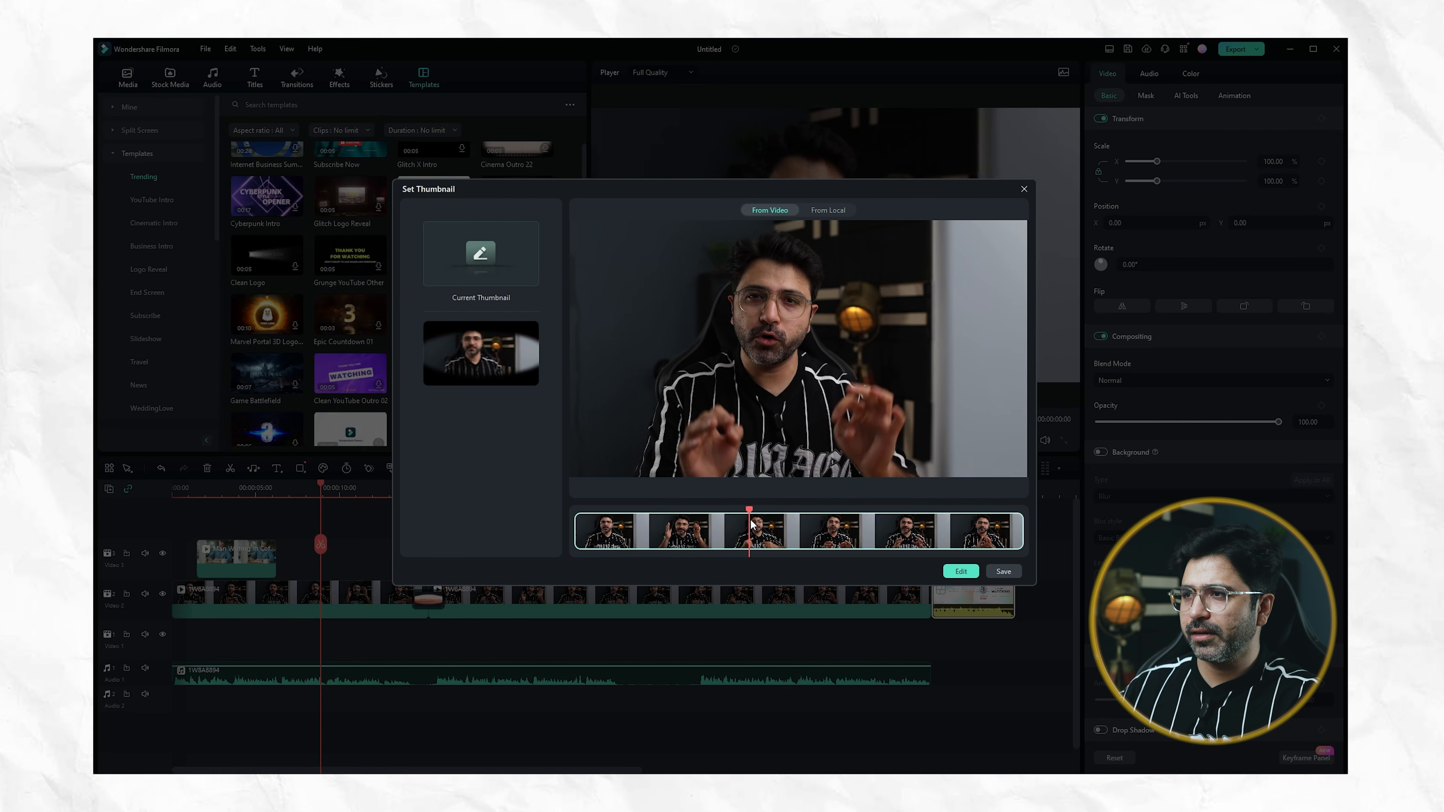
left_click(960, 571)
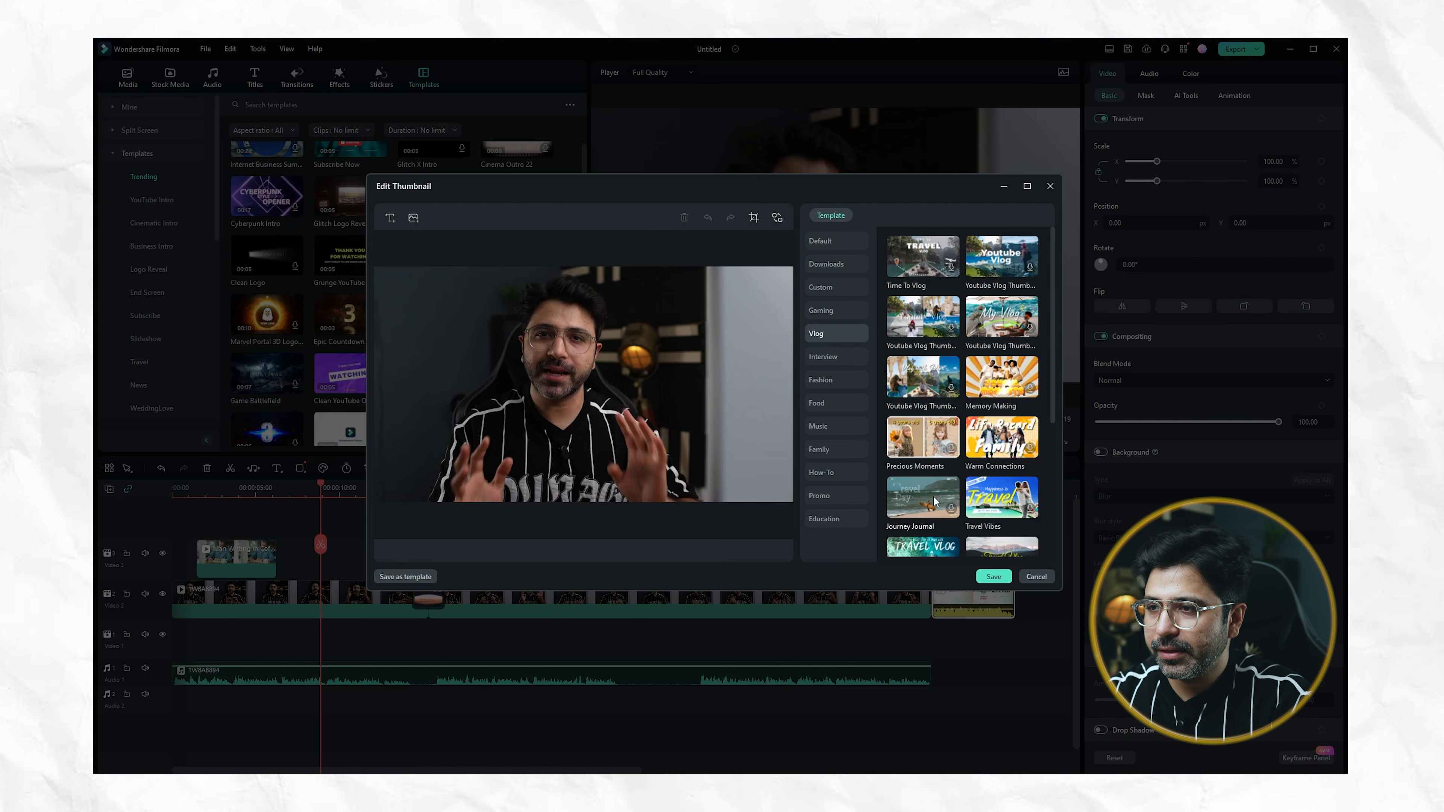
Apply the Blogger Strategies vlog template to the thumbnail and change its headline to "filmora tutorial"
scroll(935, 500, "down", 4)
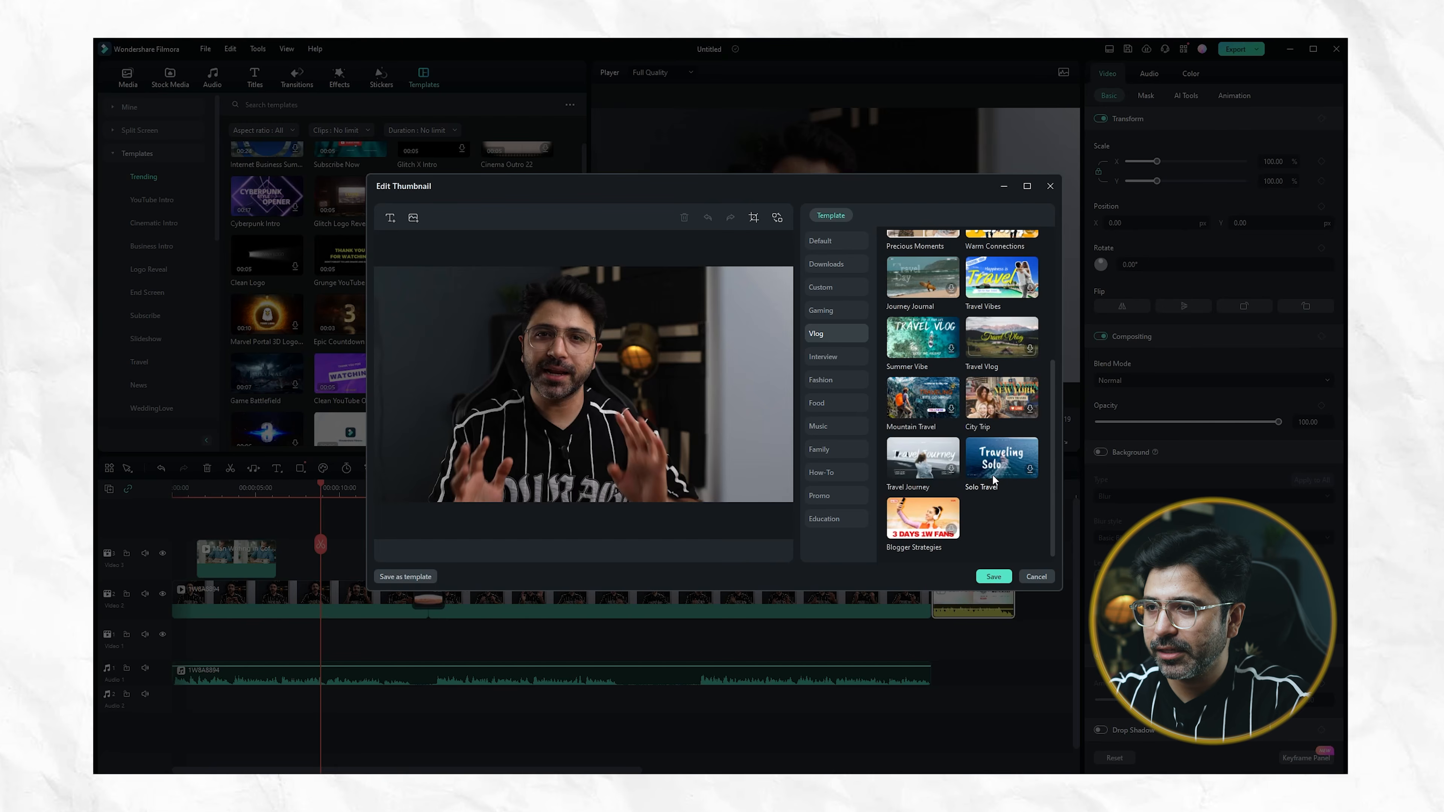
left_click(917, 525)
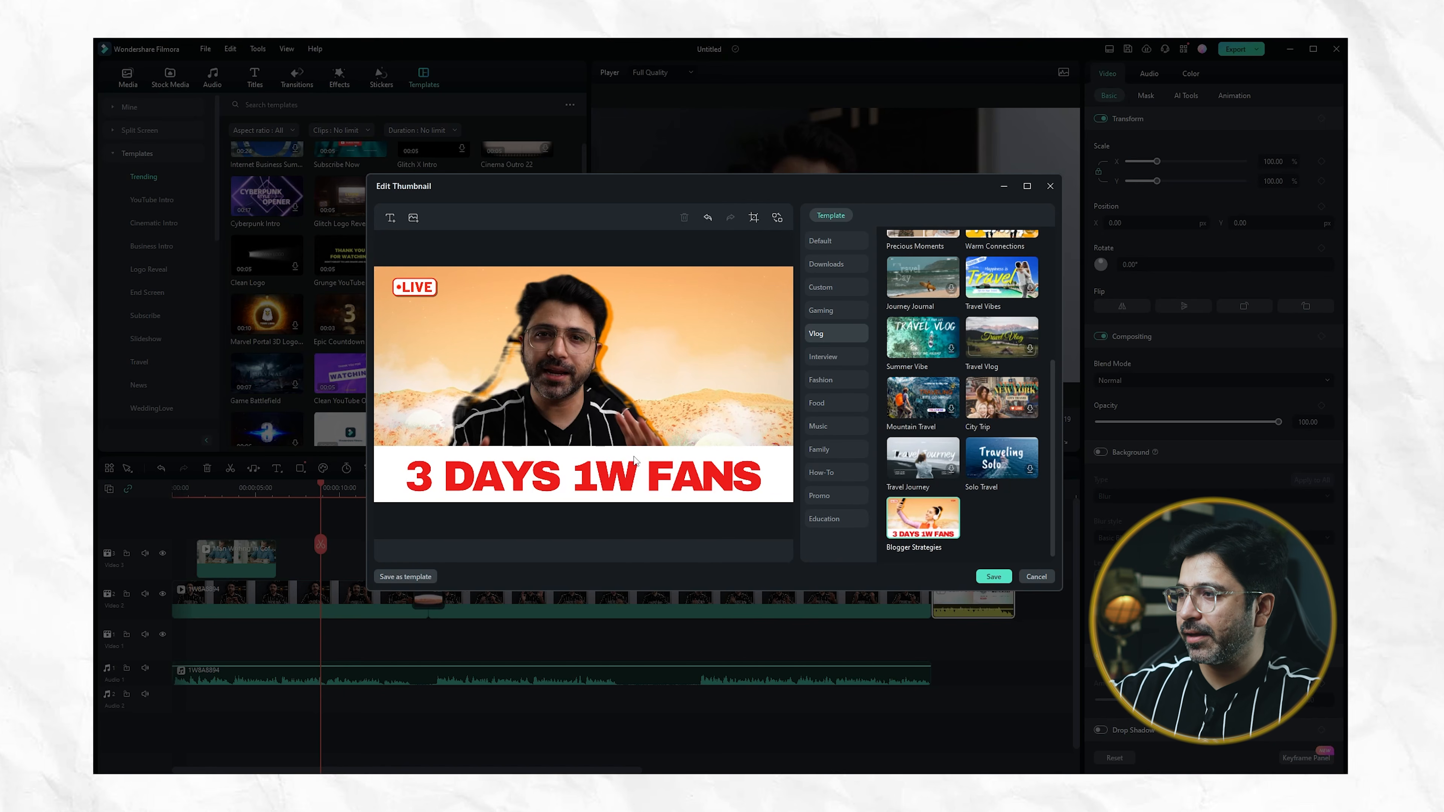
left_click(546, 462)
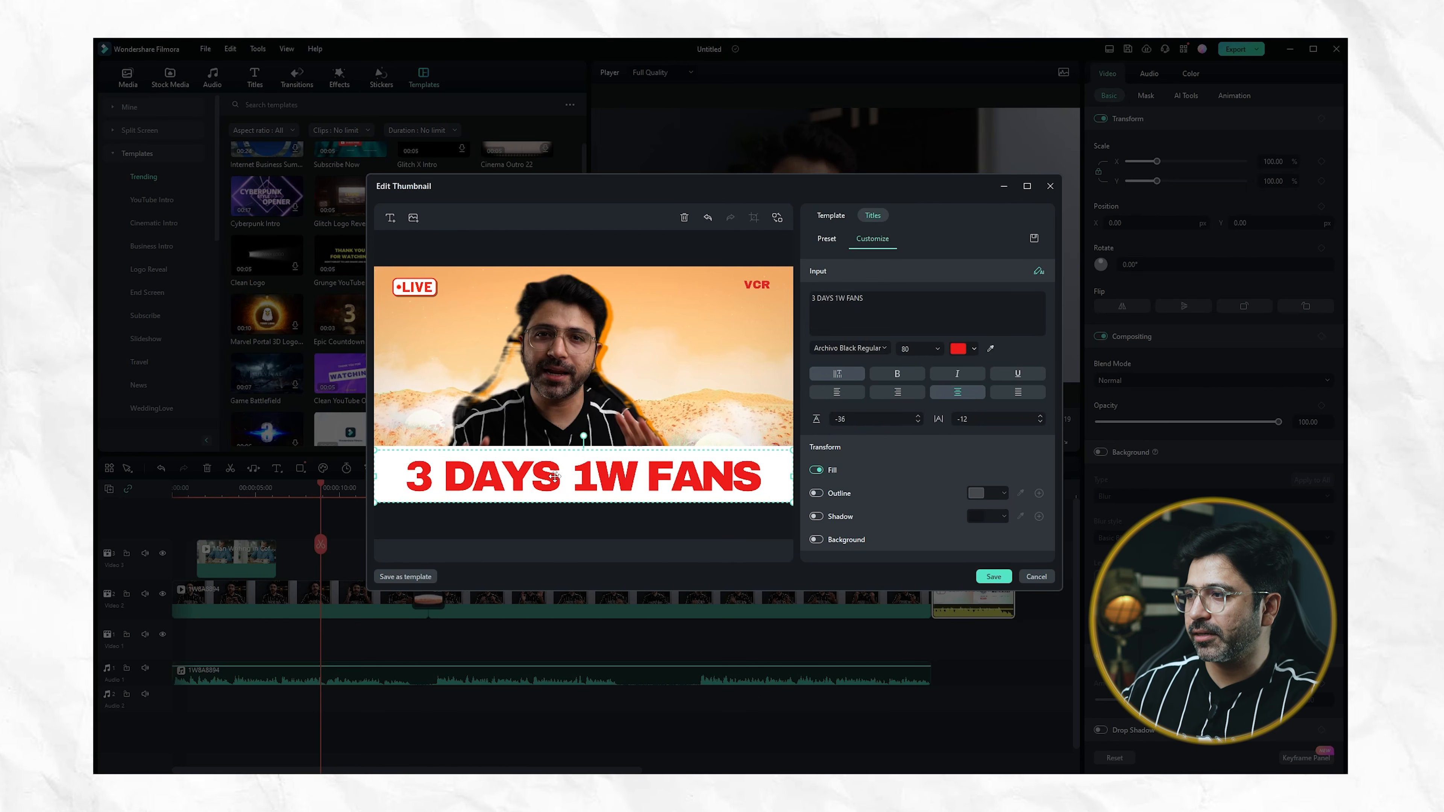
double_click(533, 462)
type("filmora tutorial")
Recolor the thumbnail headline blue and delete the VCR text from the corner
left_click(973, 348)
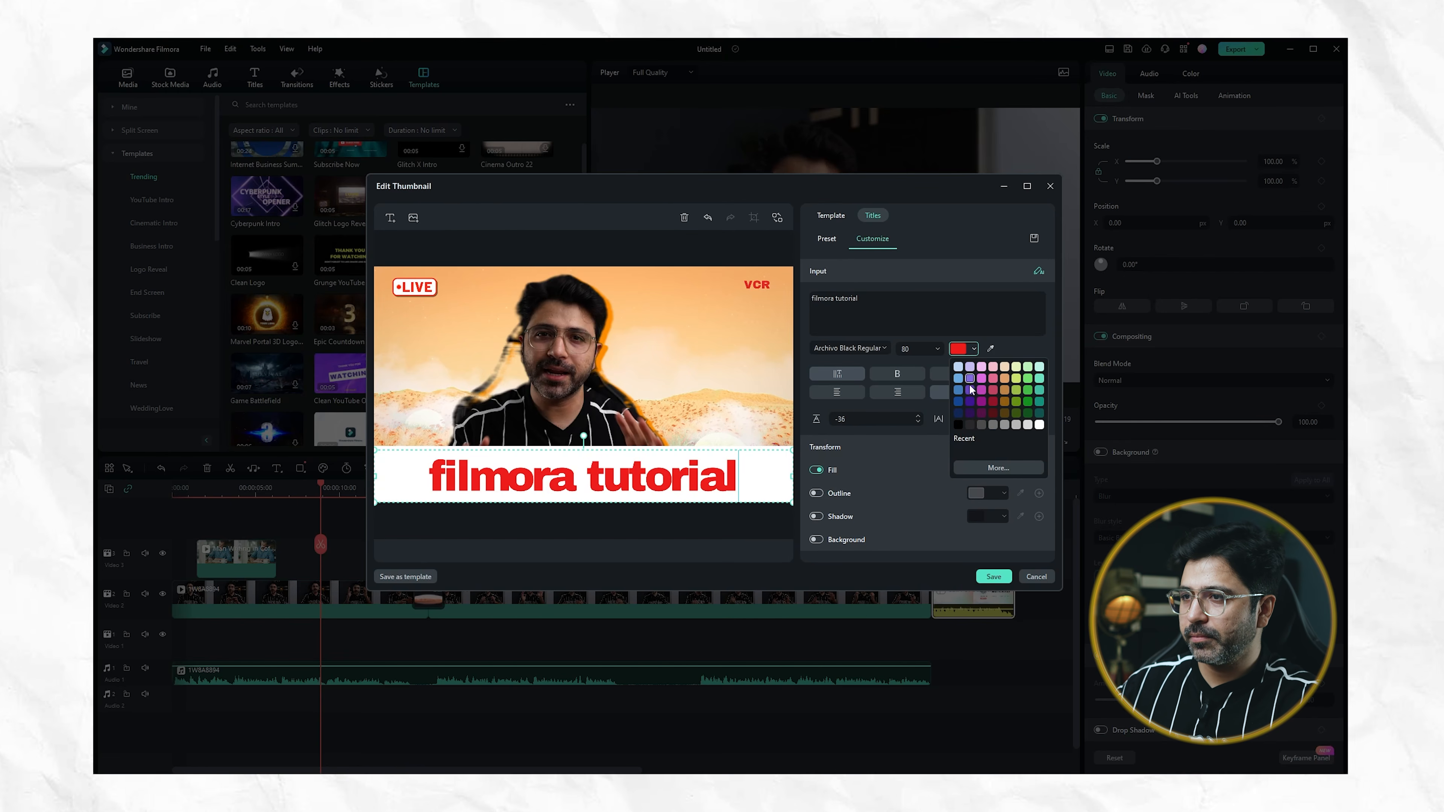
left_click(957, 389)
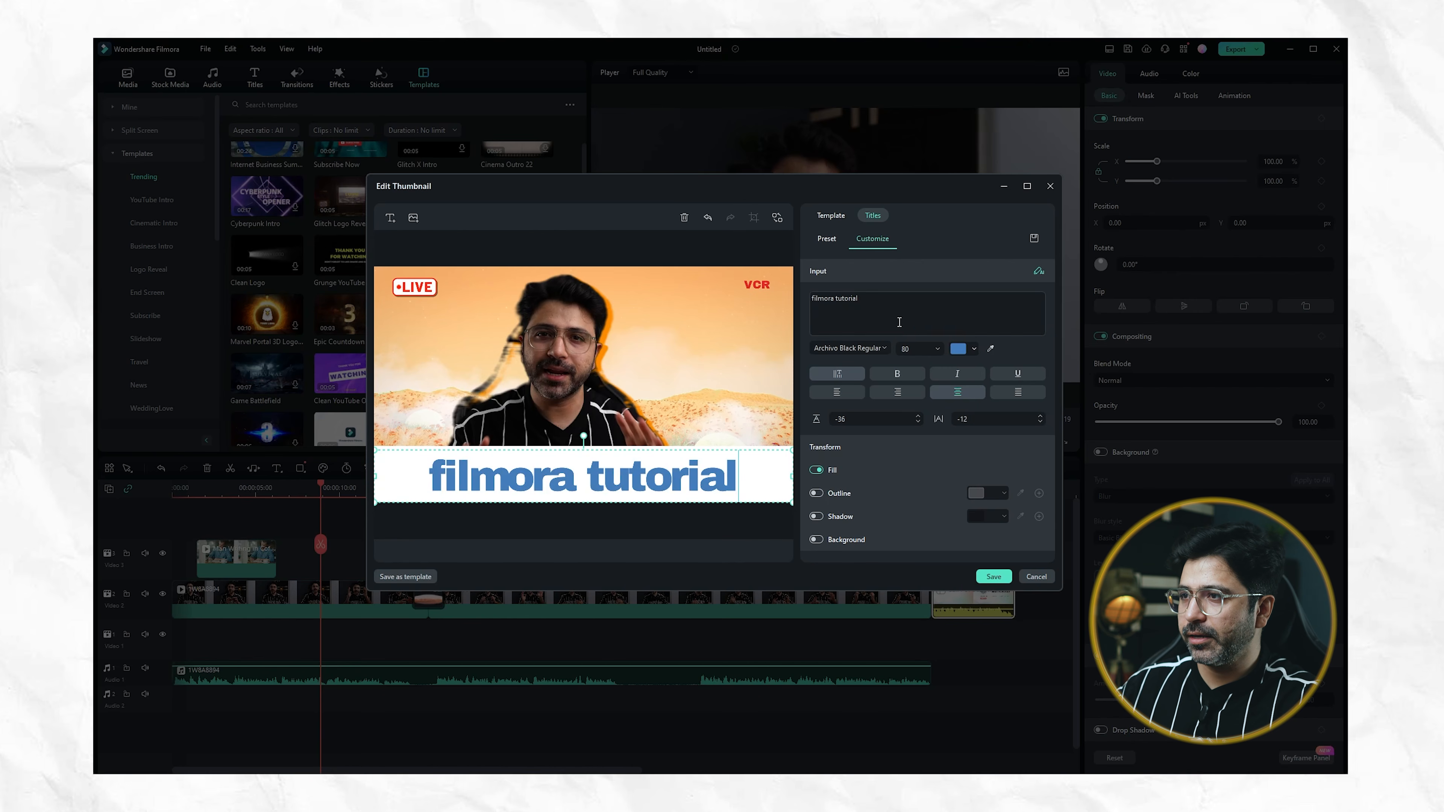
double_click(756, 284)
left_click(684, 220)
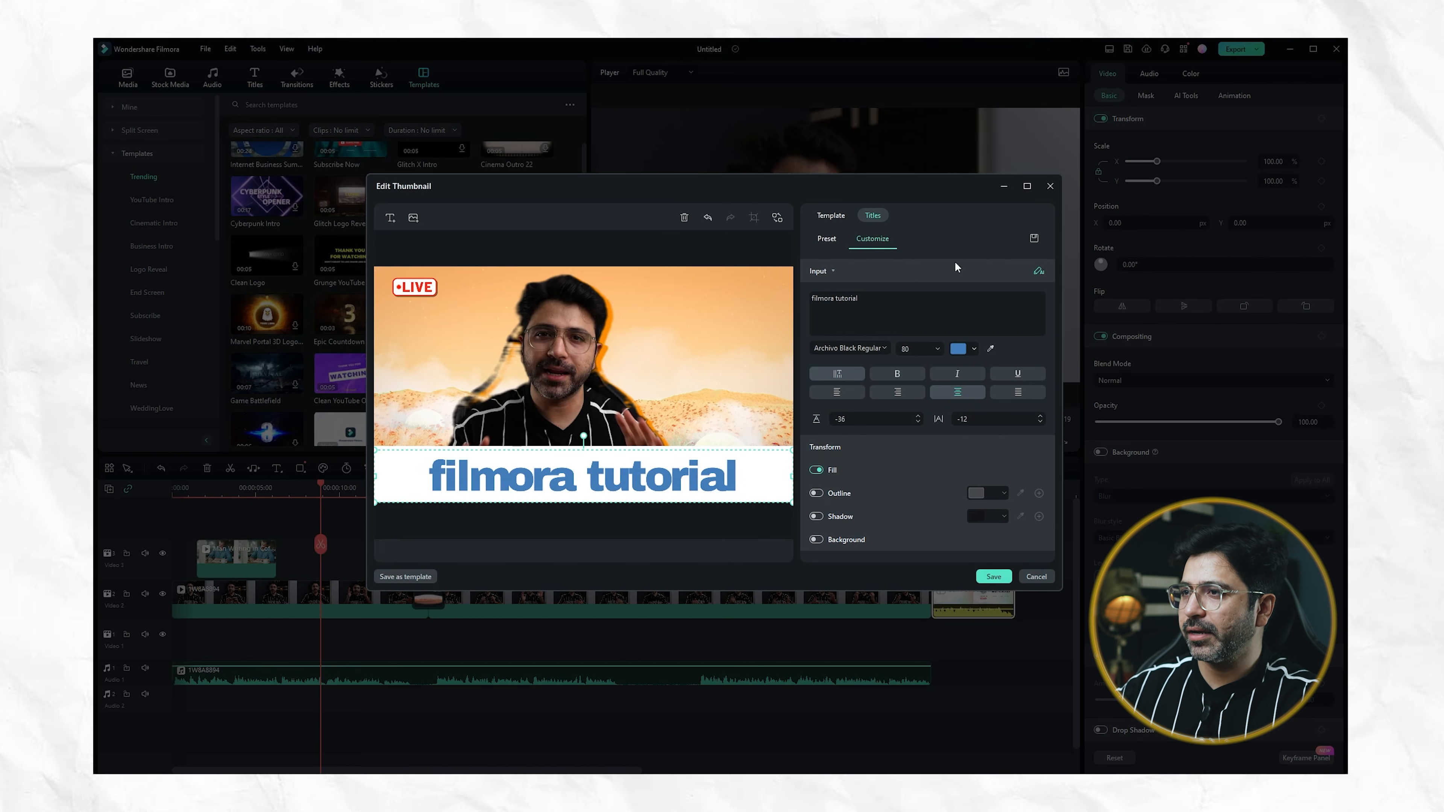
Replace the thumbnail design with the Memory Making vlog template and save the thumbnail
left_click(833, 217)
scroll(1003, 348, "up", 2)
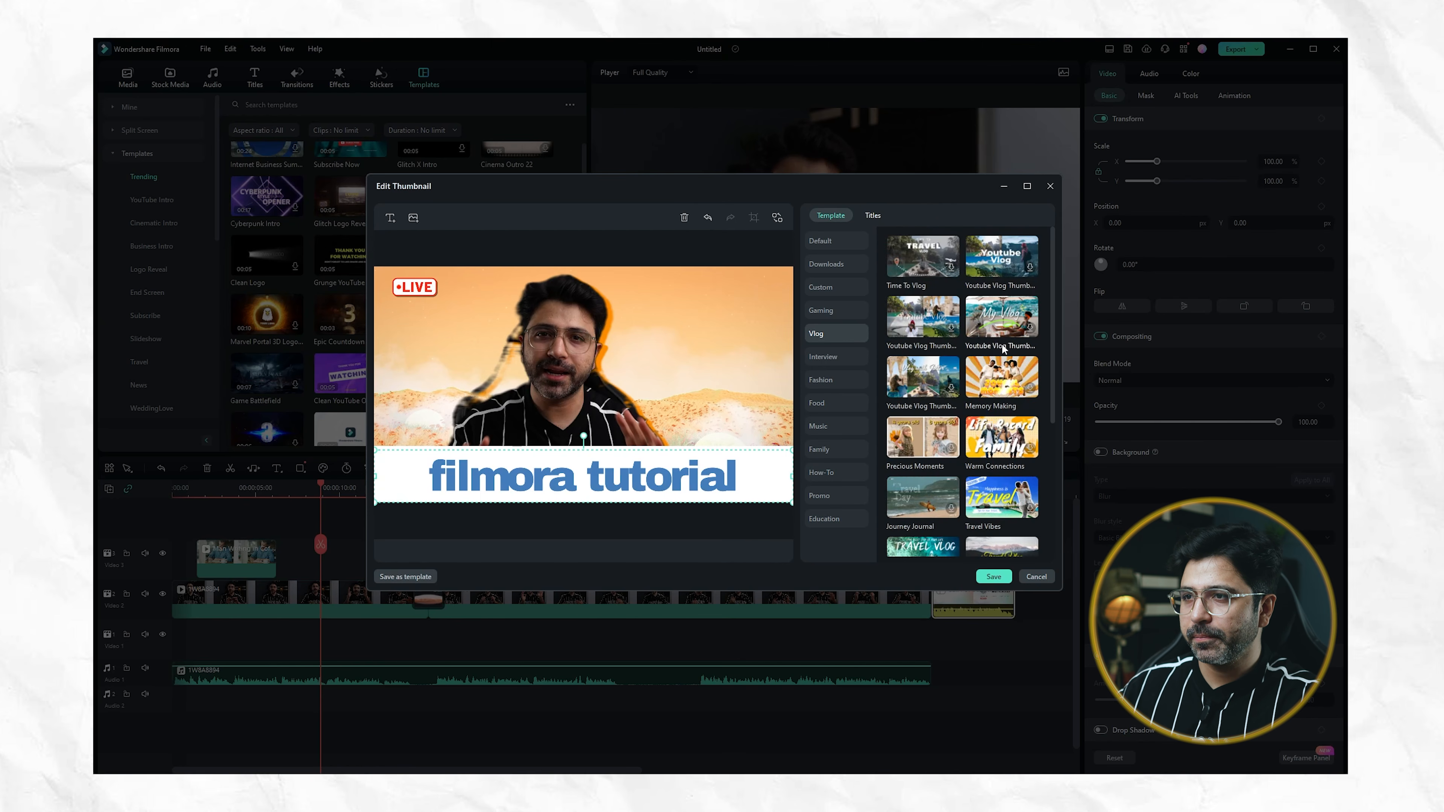
left_click(1007, 391)
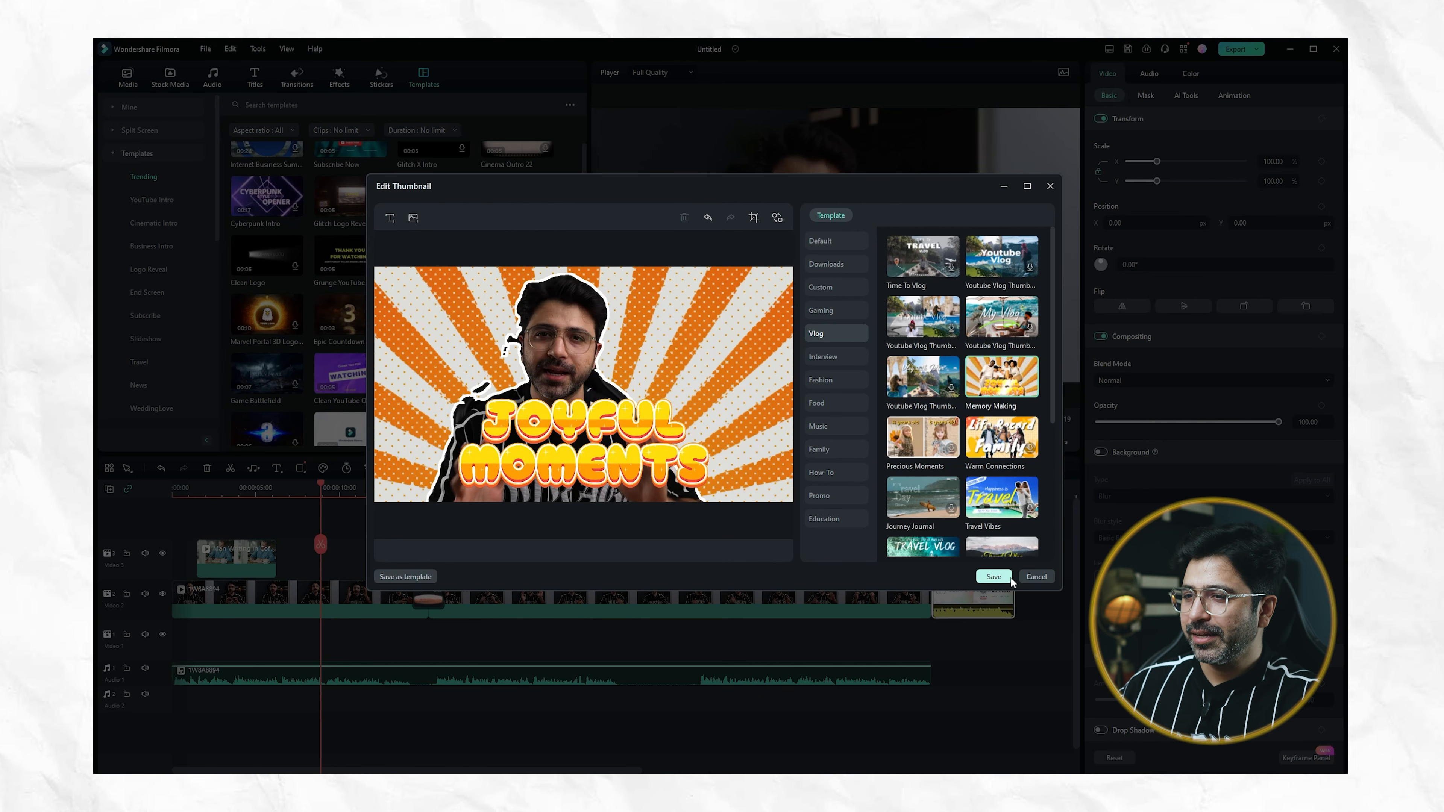
left_click(993, 577)
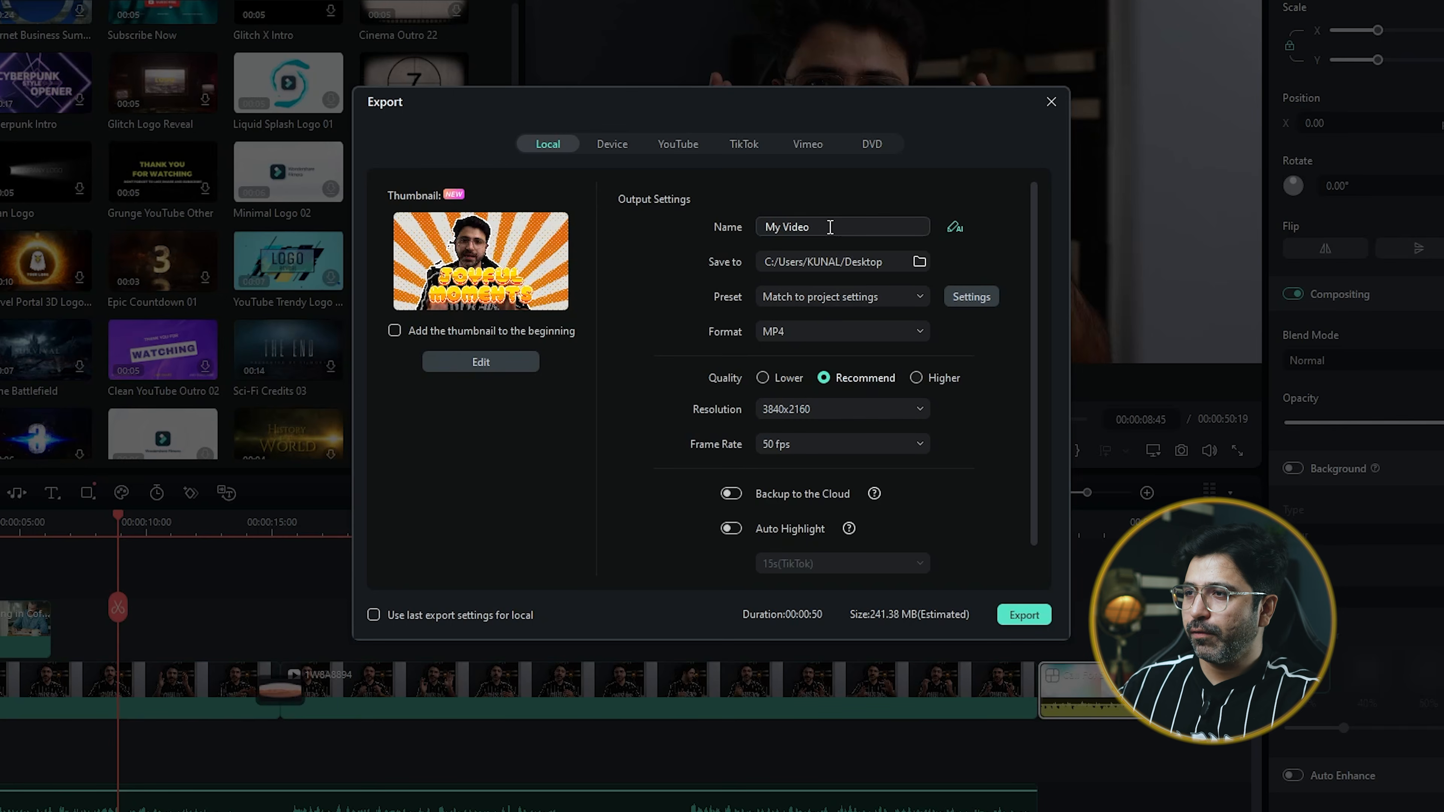
Set the local export quality to Higher and check the available frame rates without changing the current one
left_click(790, 291)
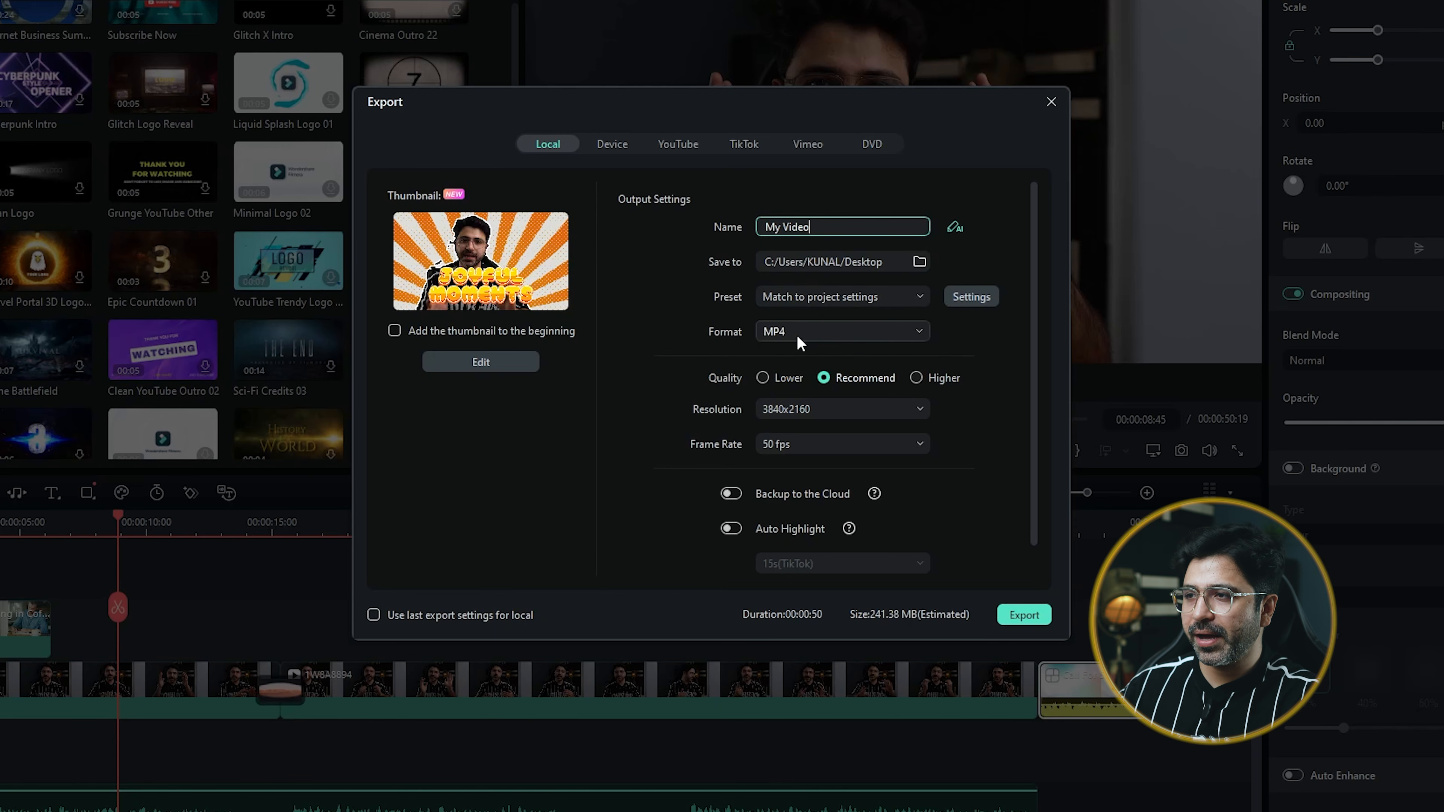
scroll(747, 384, "down", 1)
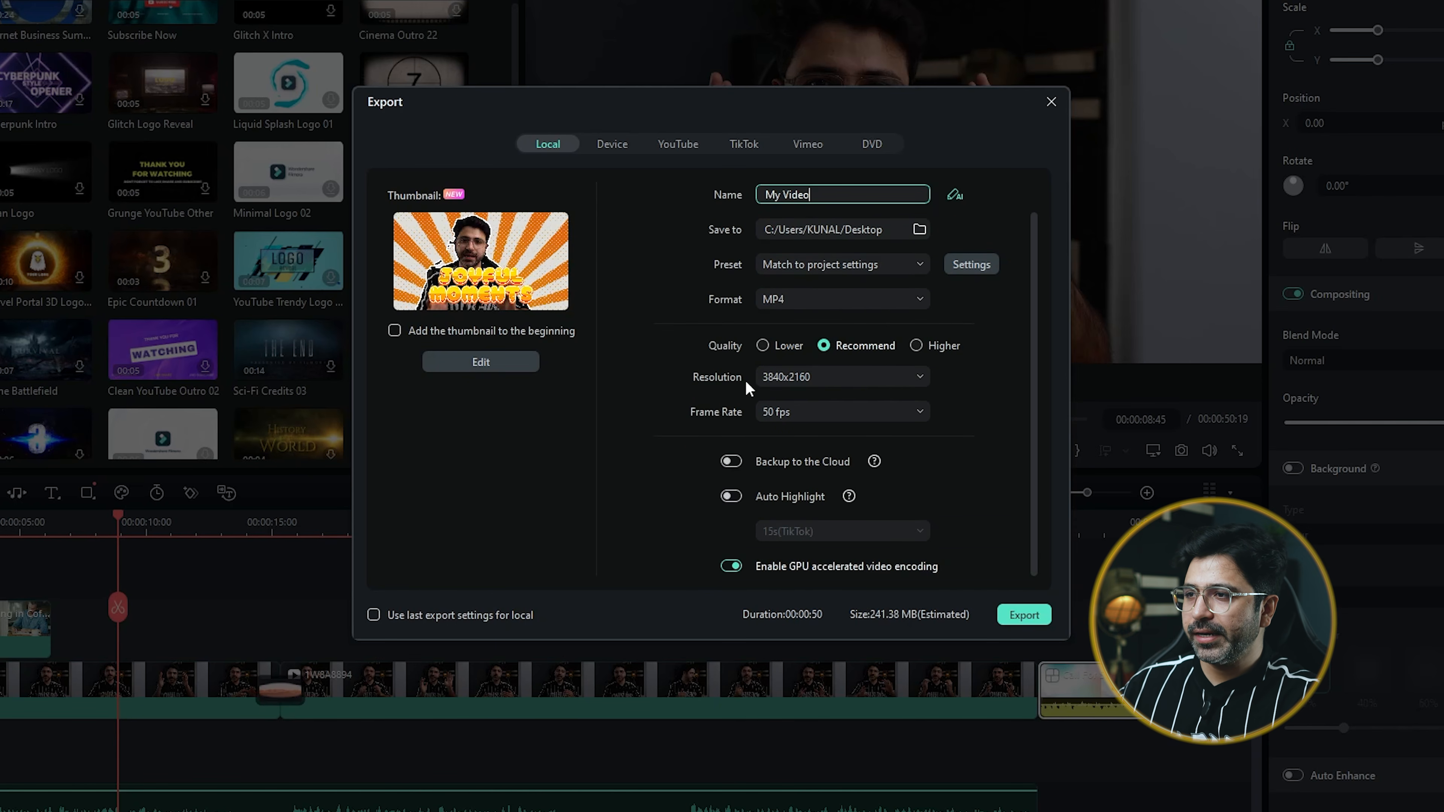
left_click(918, 345)
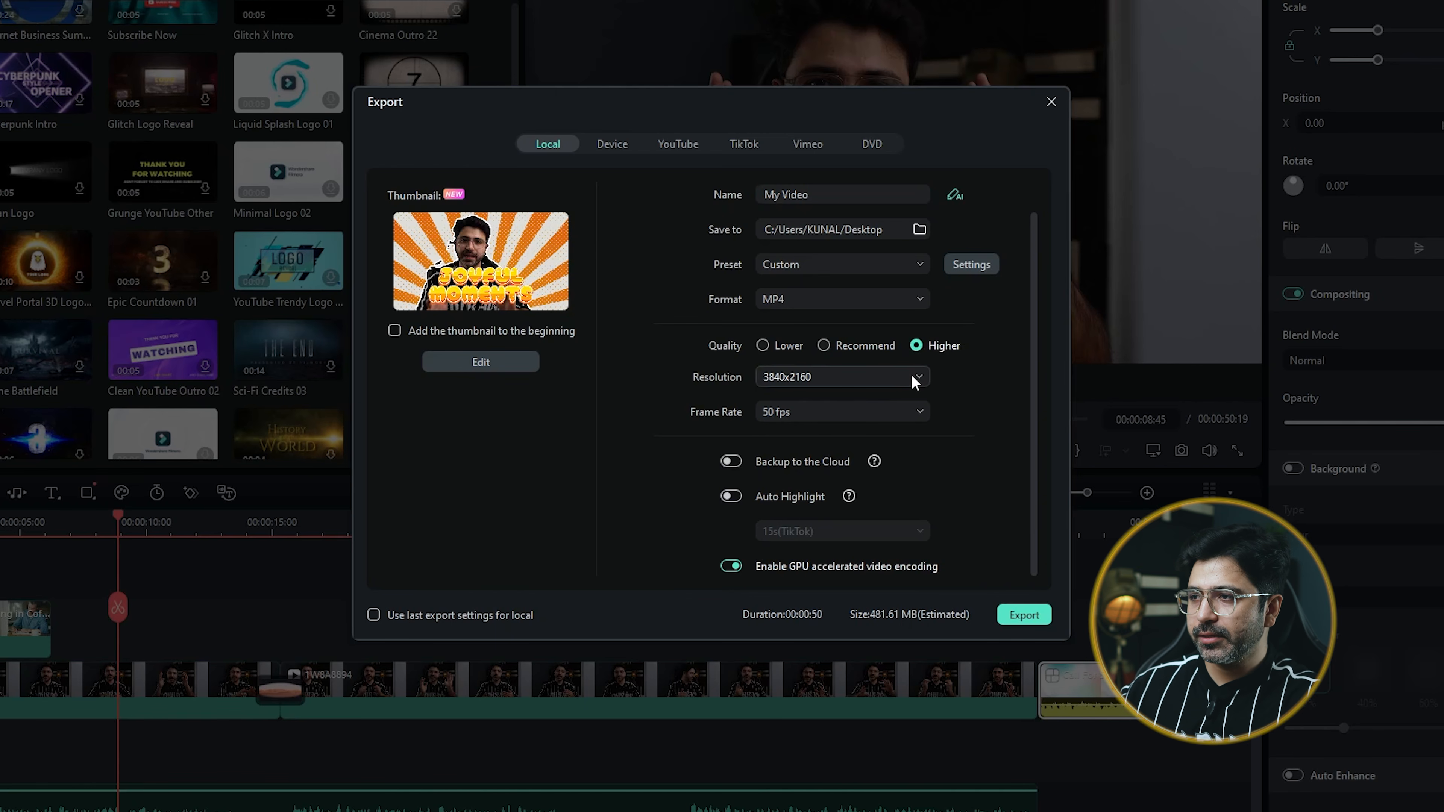
left_click(878, 418)
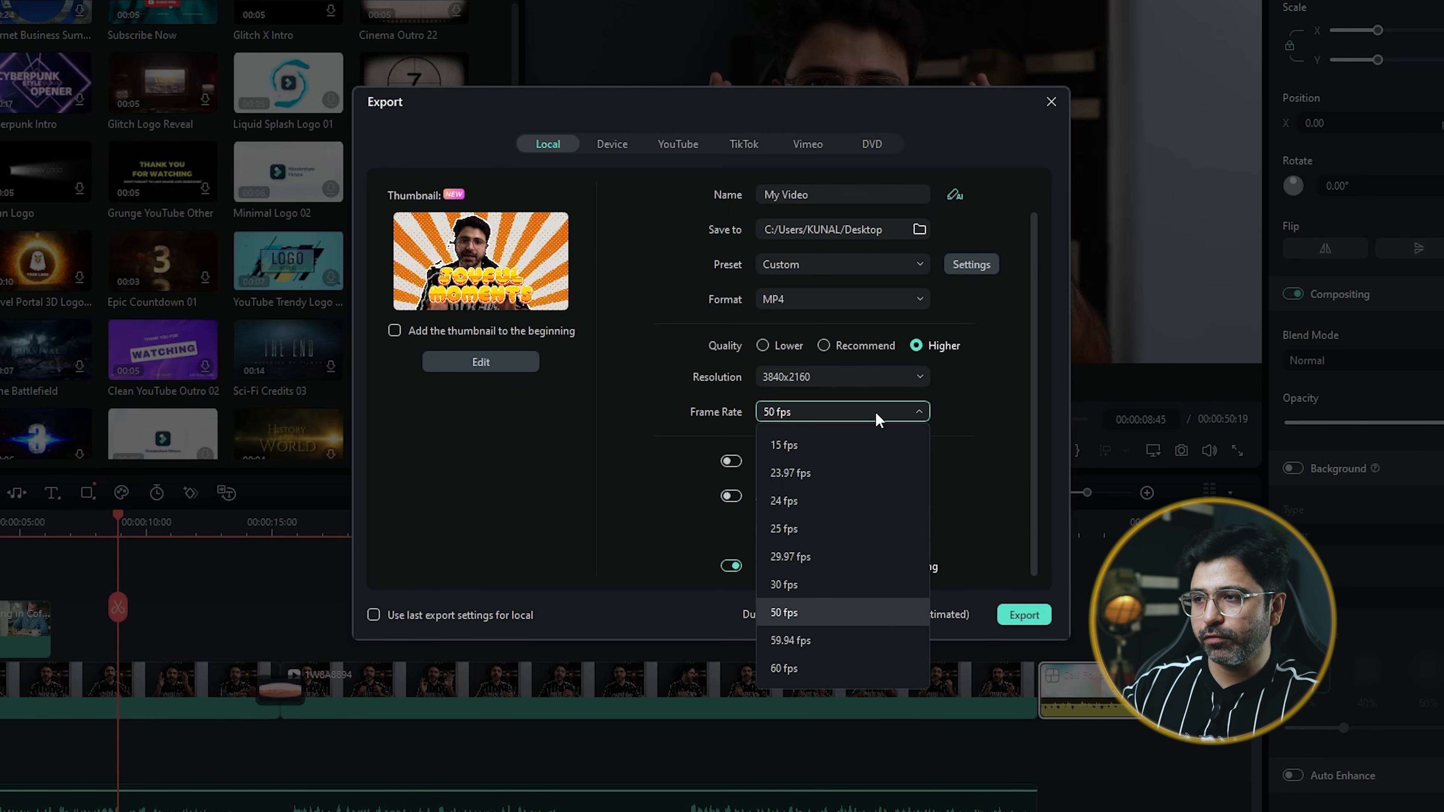
left_click(971, 421)
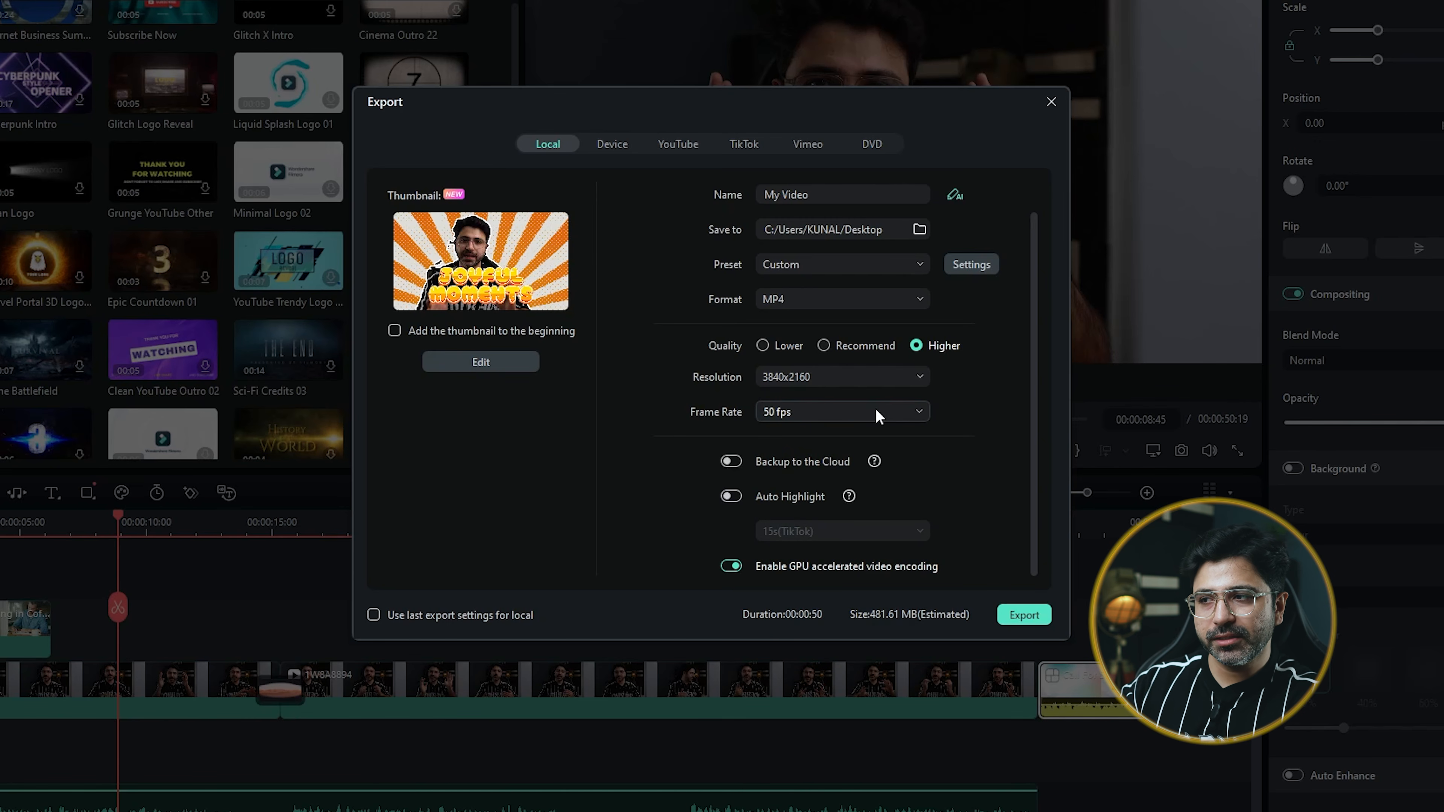